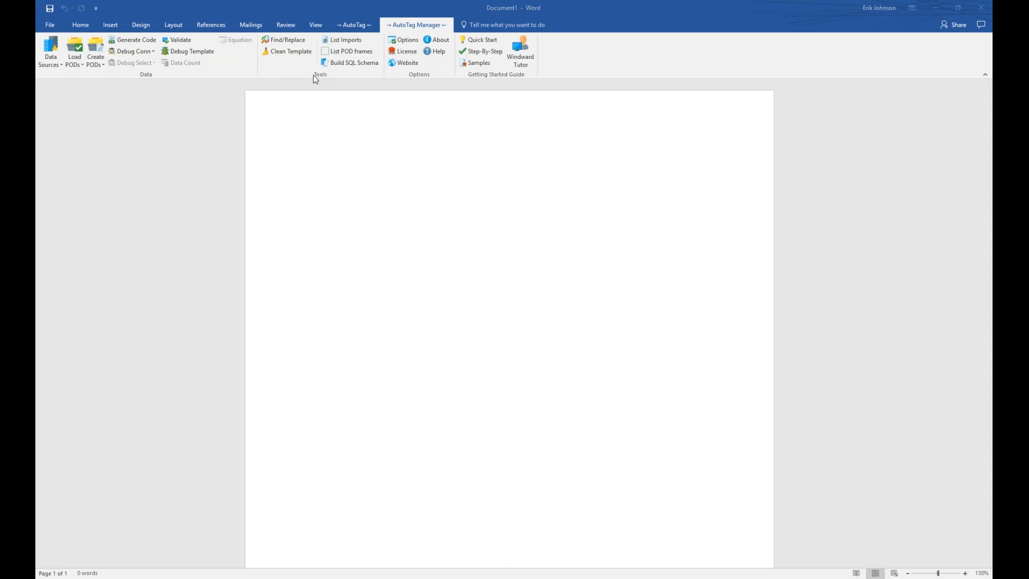
Open the AutoTag Tag - Find and Replace dialog from Tools and move it left.
left_click(290, 44)
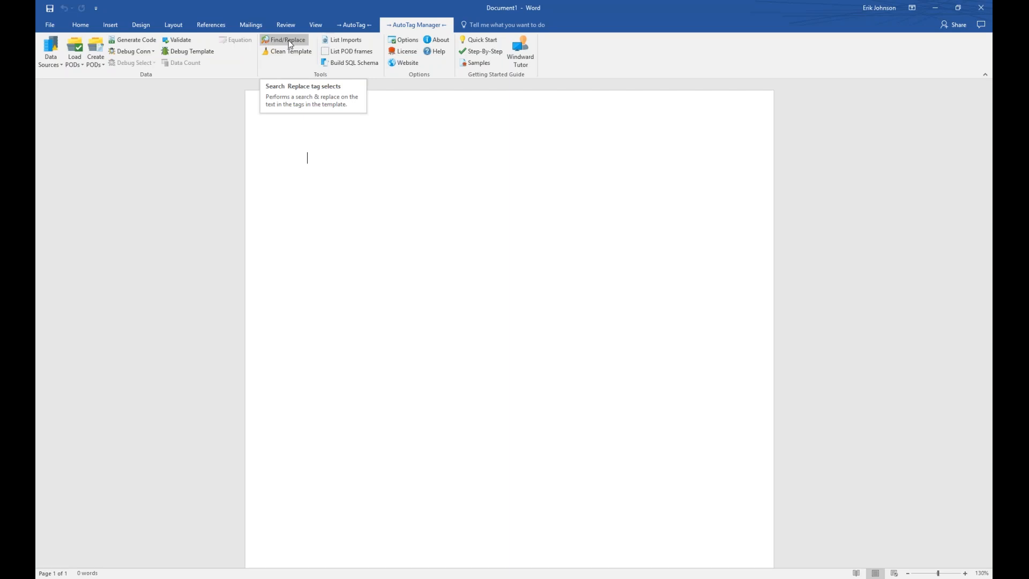
left_click(289, 41)
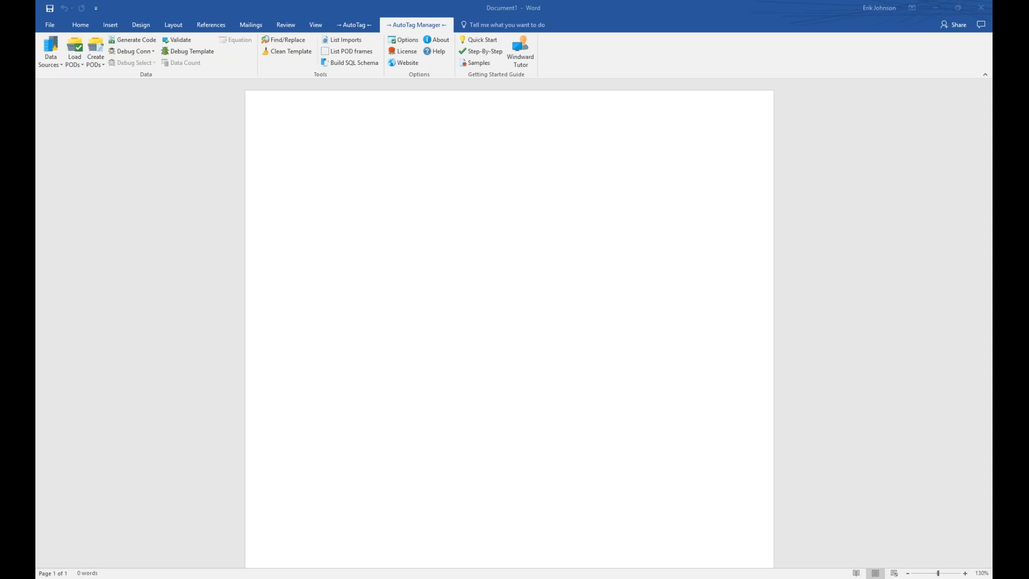
left_click_drag(573, 208, 299, 193)
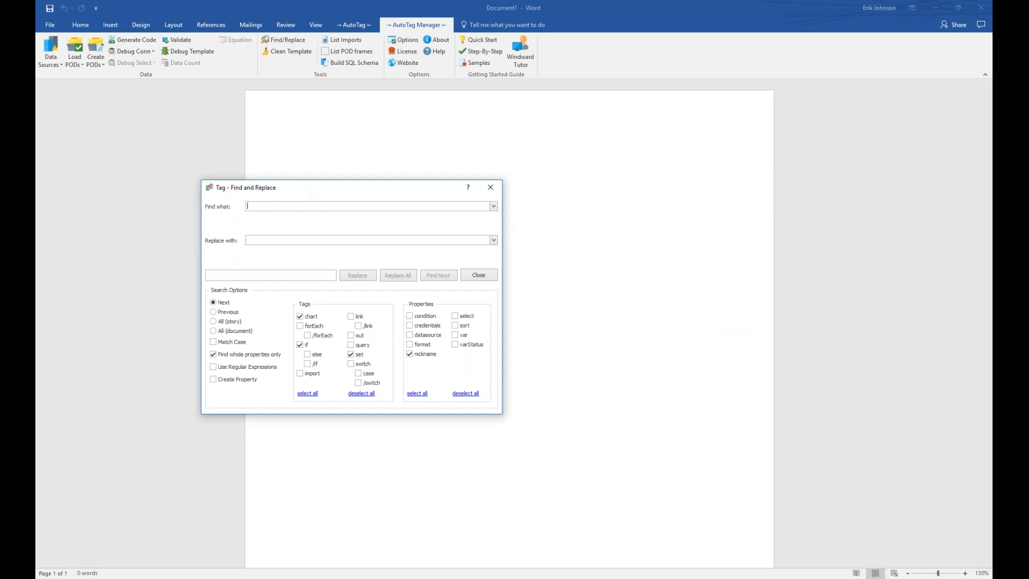
Enlarge the Find and Replace dialog, tick set, else, out and select all tags, then close it.
left_click_drag(500, 416, 584, 455)
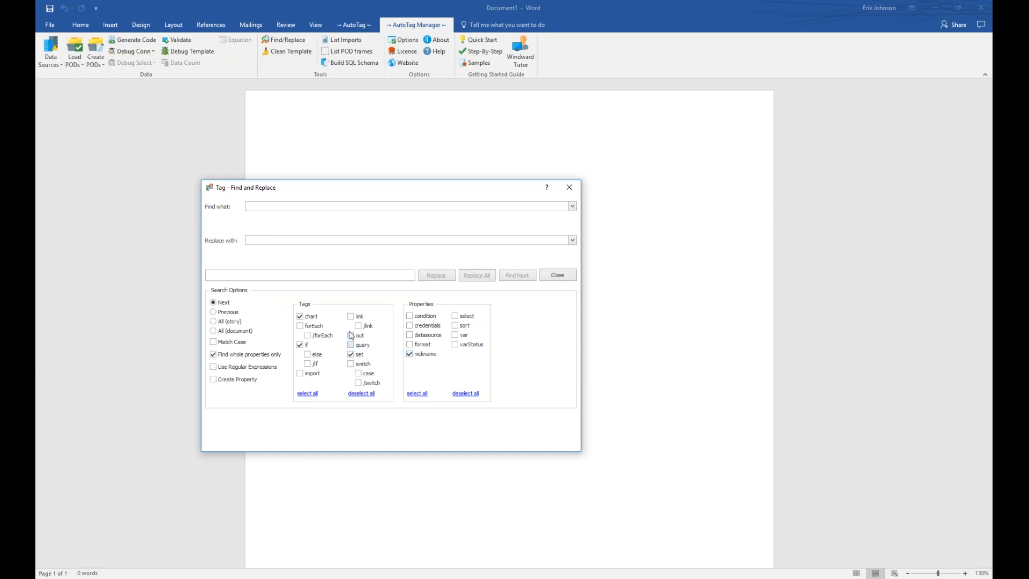
left_click(350, 353)
left_click(309, 355)
left_click(351, 335)
left_click(304, 394)
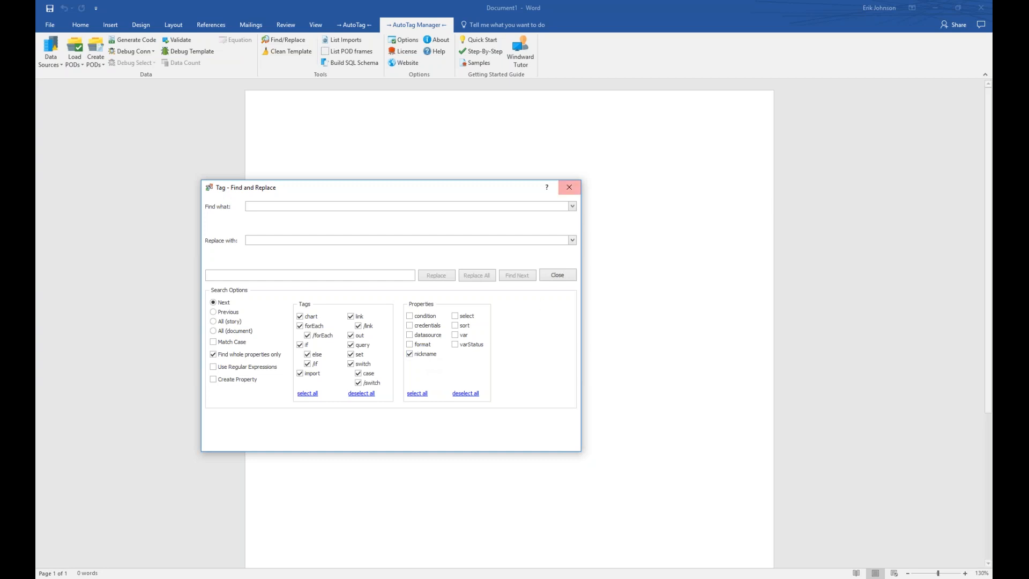
left_click(569, 187)
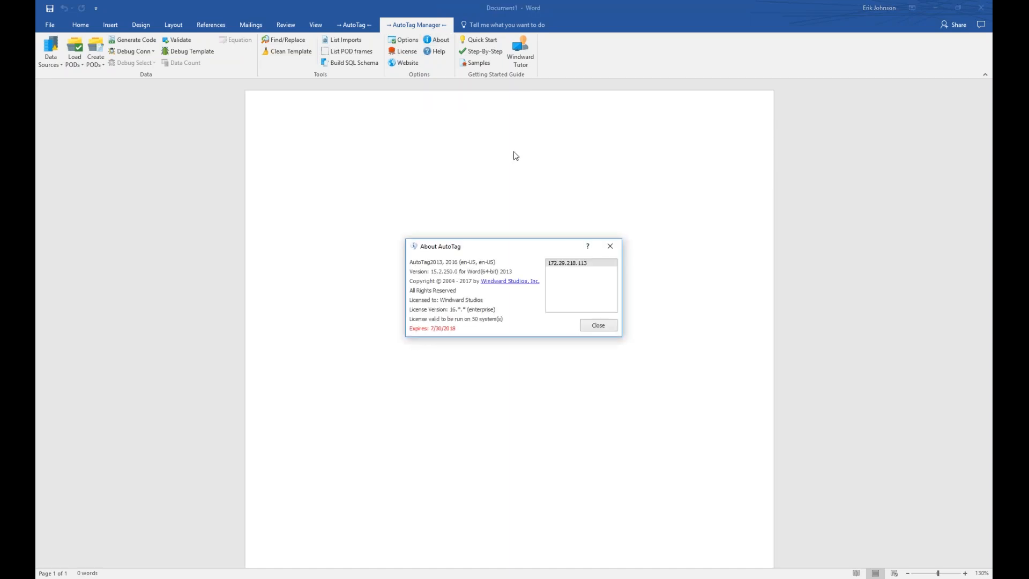
Move the About AutoTag dialog, showing version 15.2.250.0, up and to the left.
left_click_drag(548, 247, 460, 266)
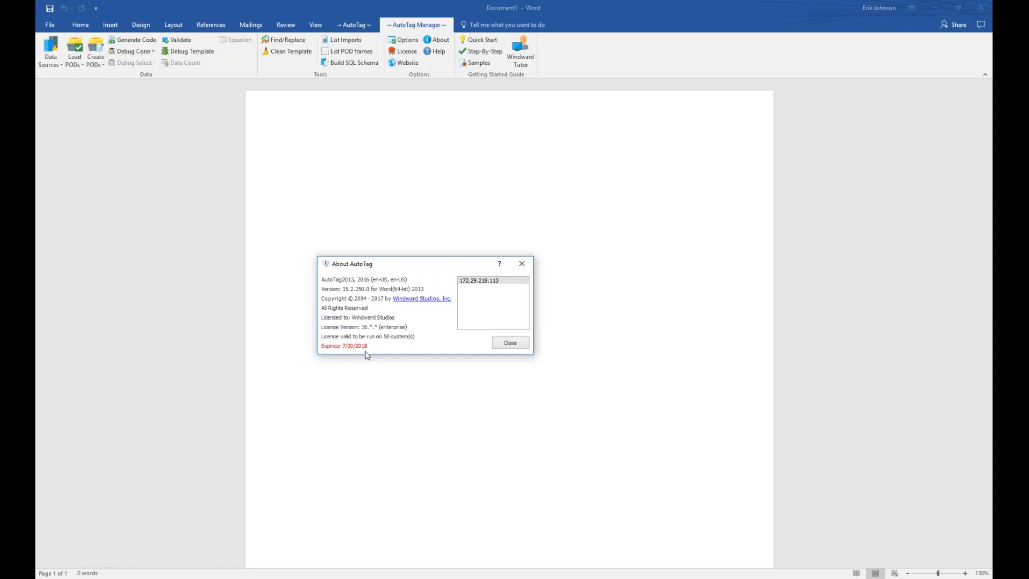
mouse_move(498, 287)
Close About AutoTag, then view the License Key dialog centred on screen and dismiss it with OK.
left_click(504, 345)
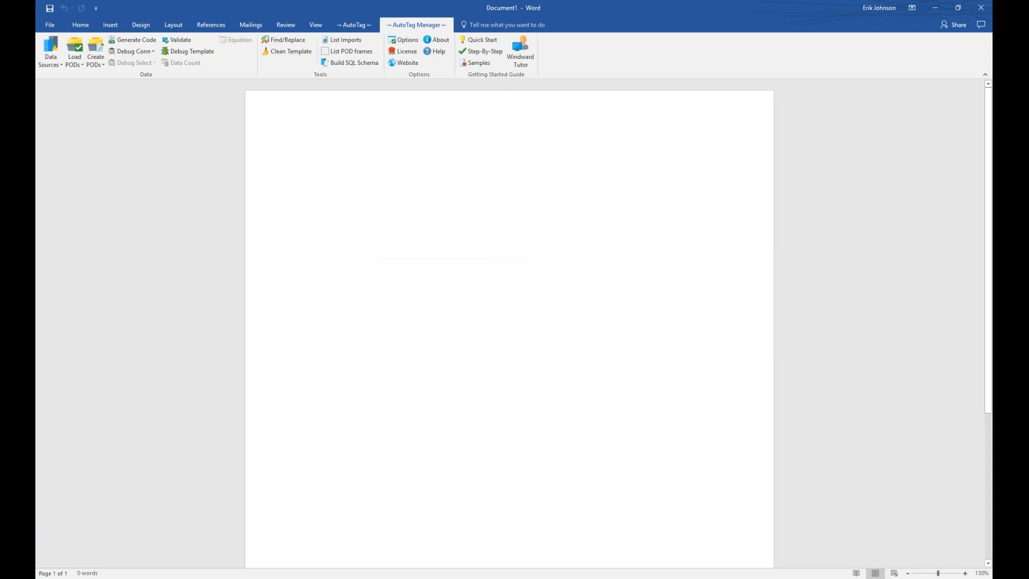
left_click(410, 52)
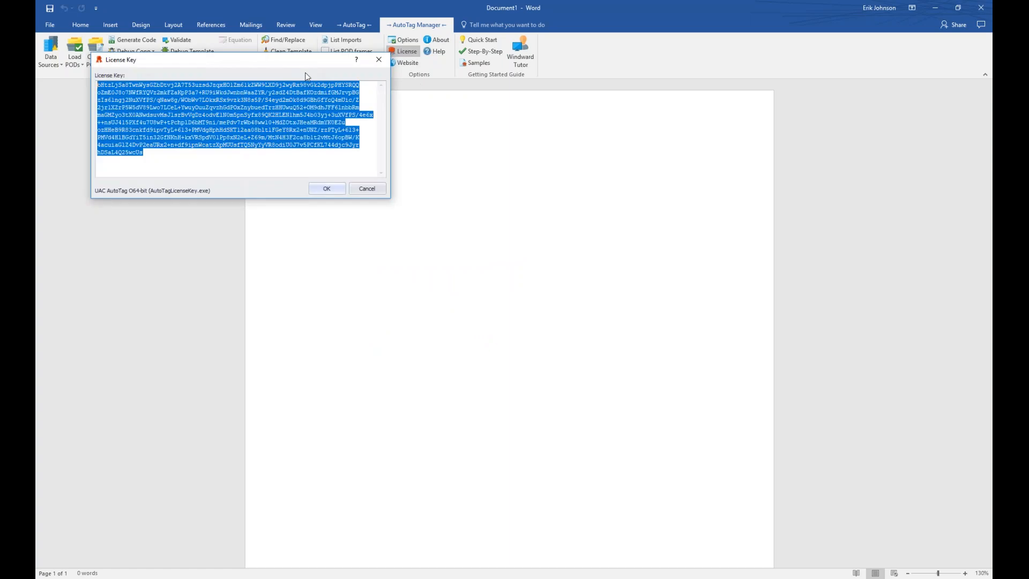
left_click_drag(296, 64, 428, 249)
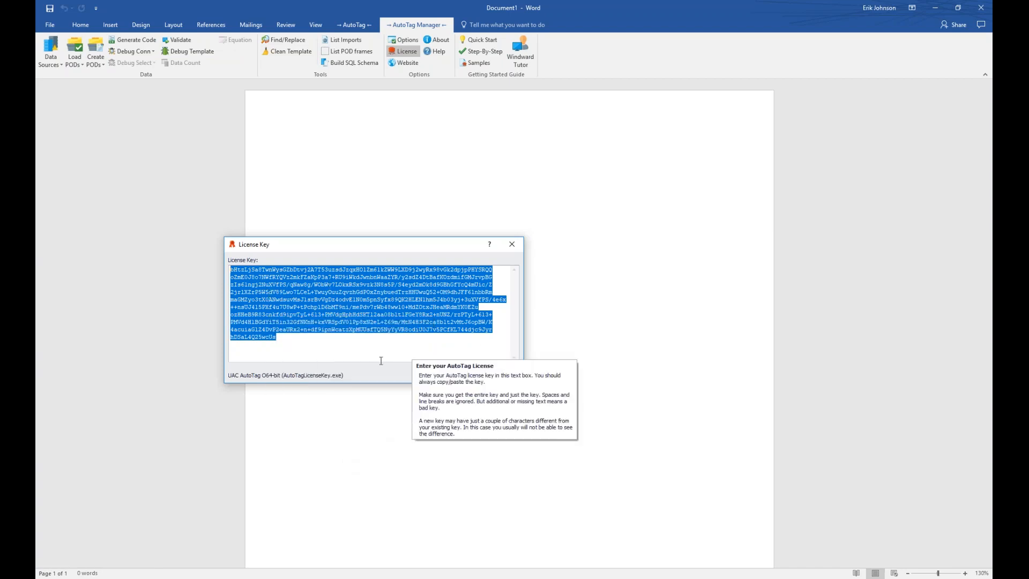
left_click(456, 375)
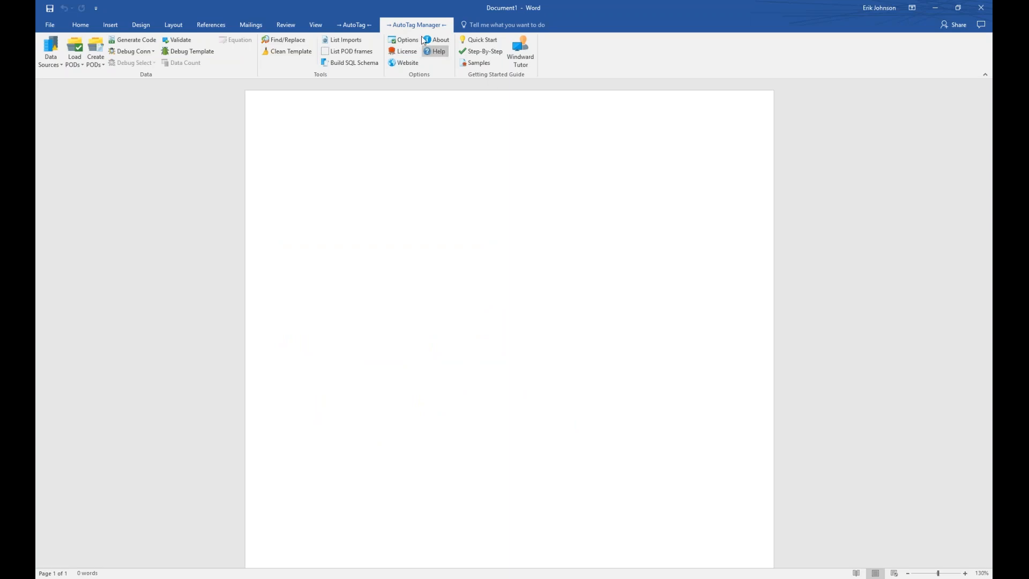
Open the Windward Tutor in a maximised browser and go to AutoTag Basics > Inserting a Tag.
left_click(521, 57)
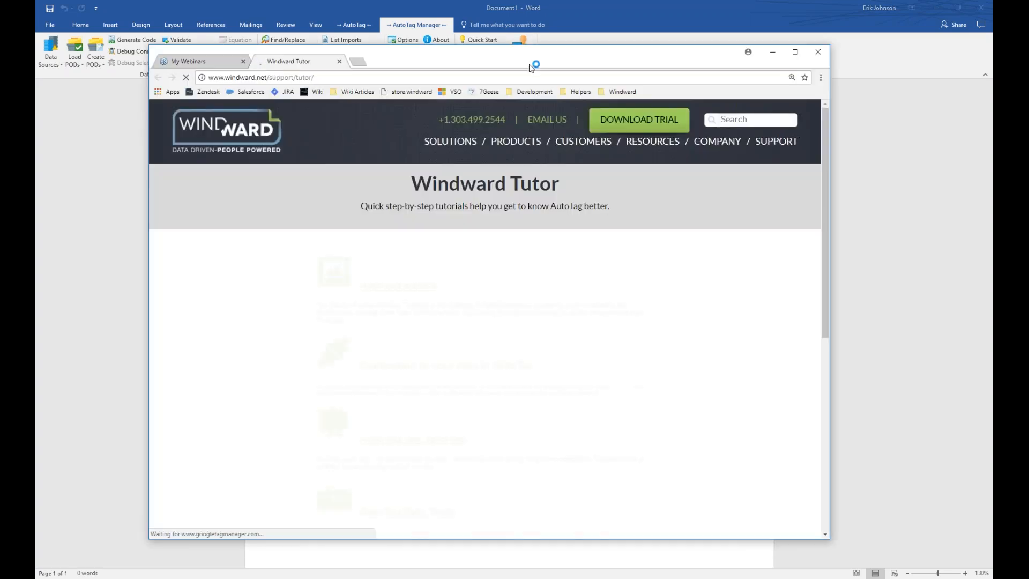
left_click_drag(531, 67, 490, 58)
mouse_move(508, 220)
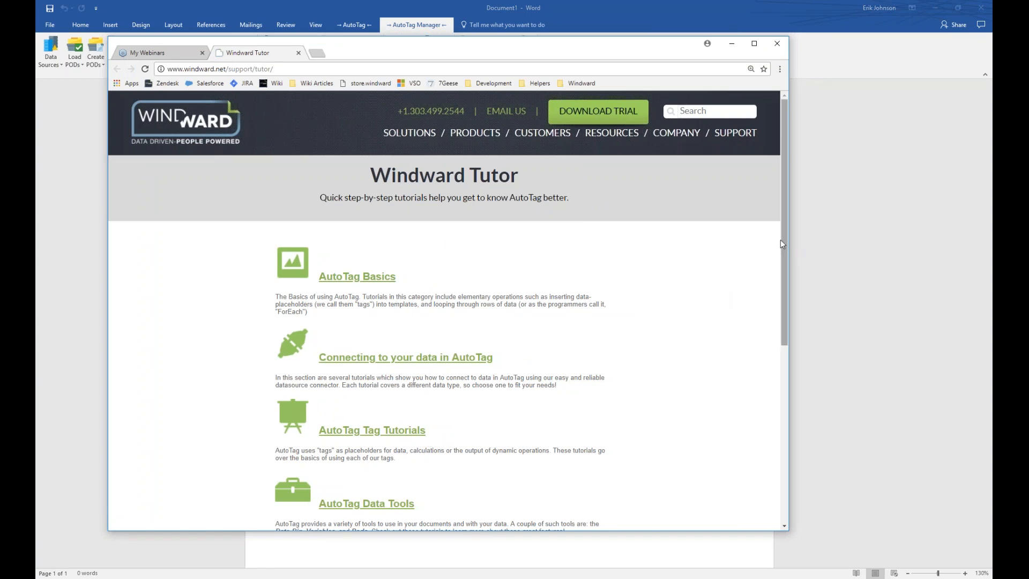
mouse_move(784, 240)
left_mouse_down()
mouse_move(784, 257)
mouse_move(783, 246)
left_mouse_up()
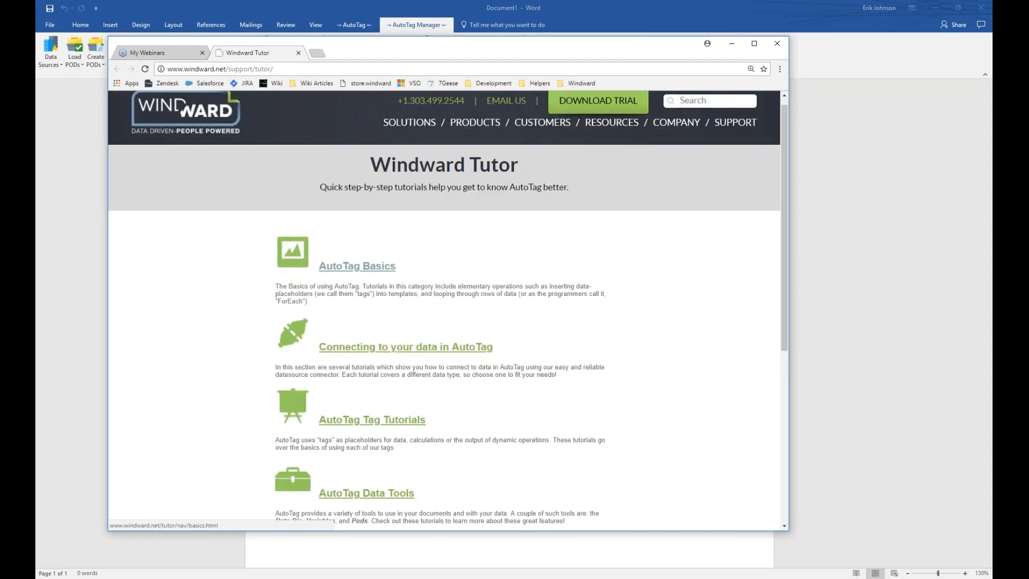
left_click(357, 266)
left_click(754, 43)
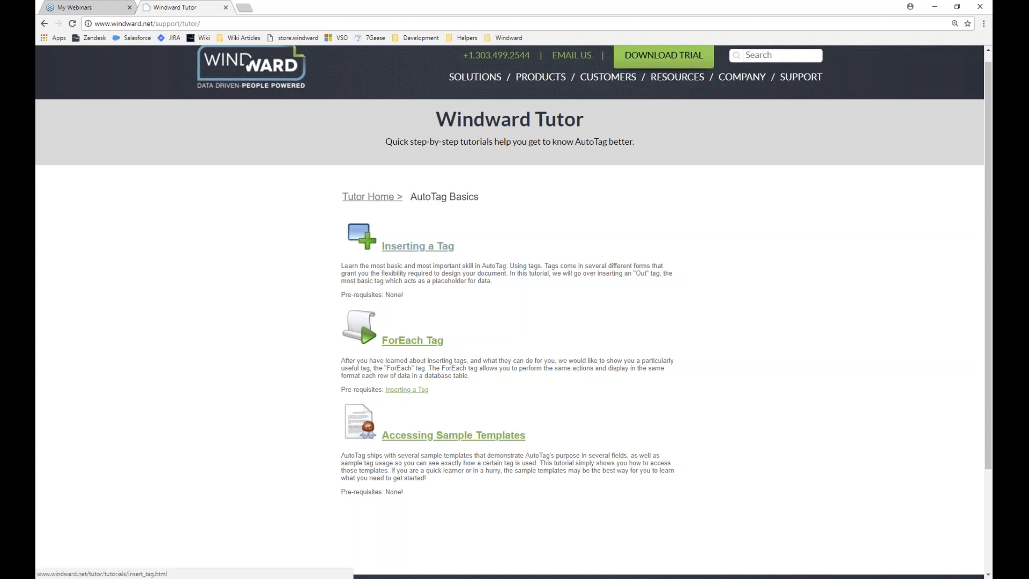
left_click(417, 246)
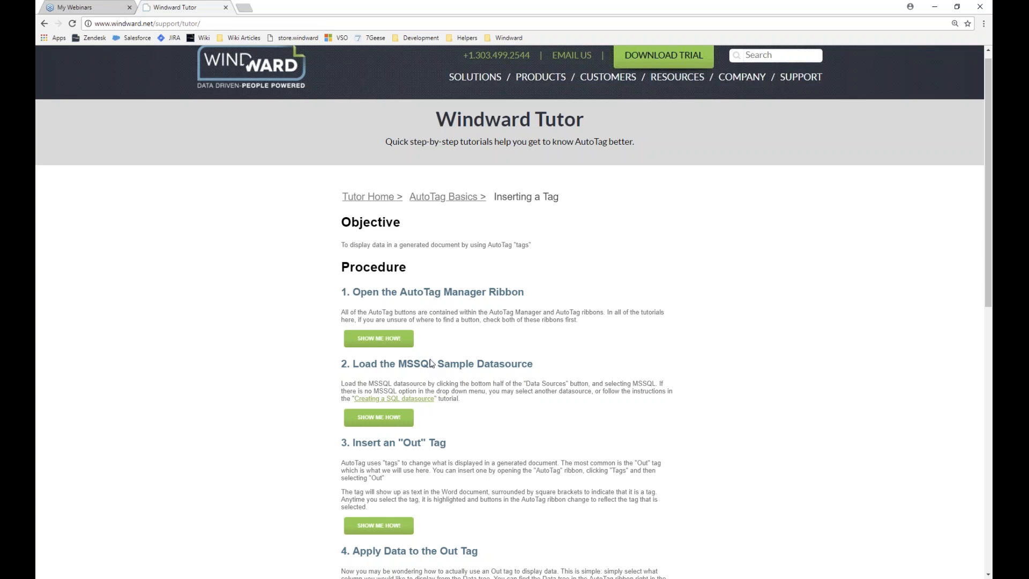
Play and hide the step-one SHOW ME HOW! demo, then close Chrome.
left_click(382, 337)
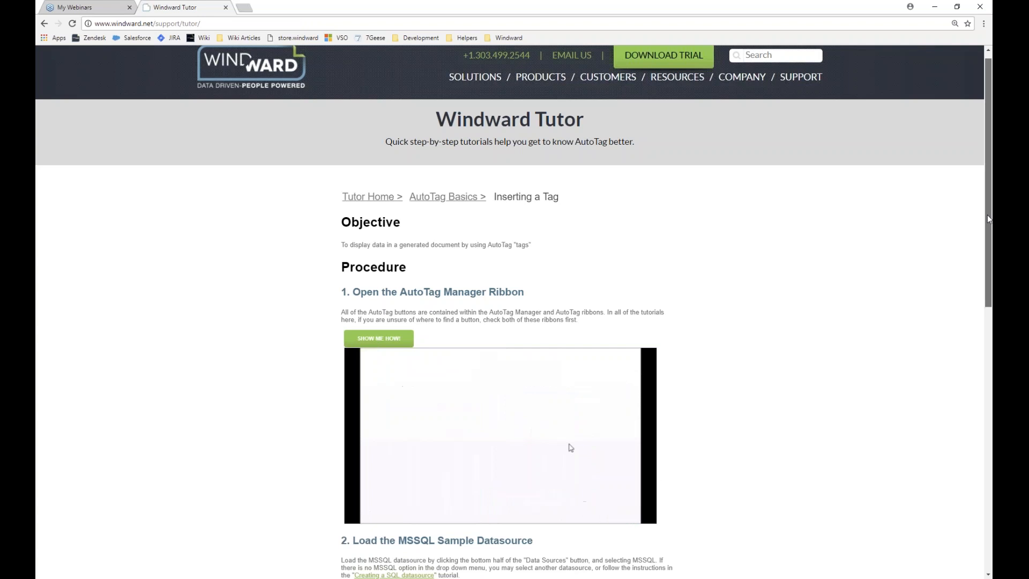
left_click_drag(987, 211, 986, 246)
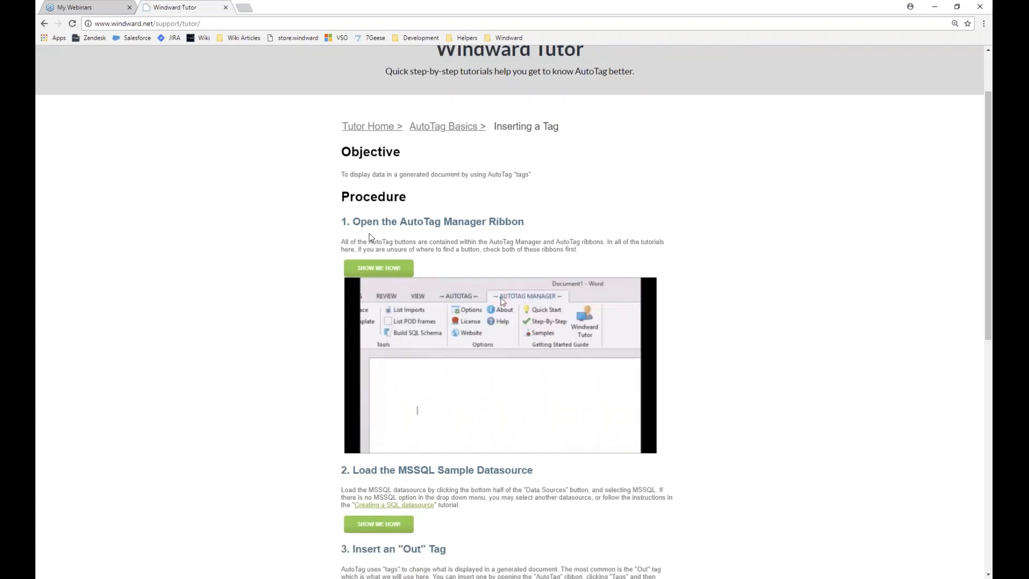
left_click(378, 267)
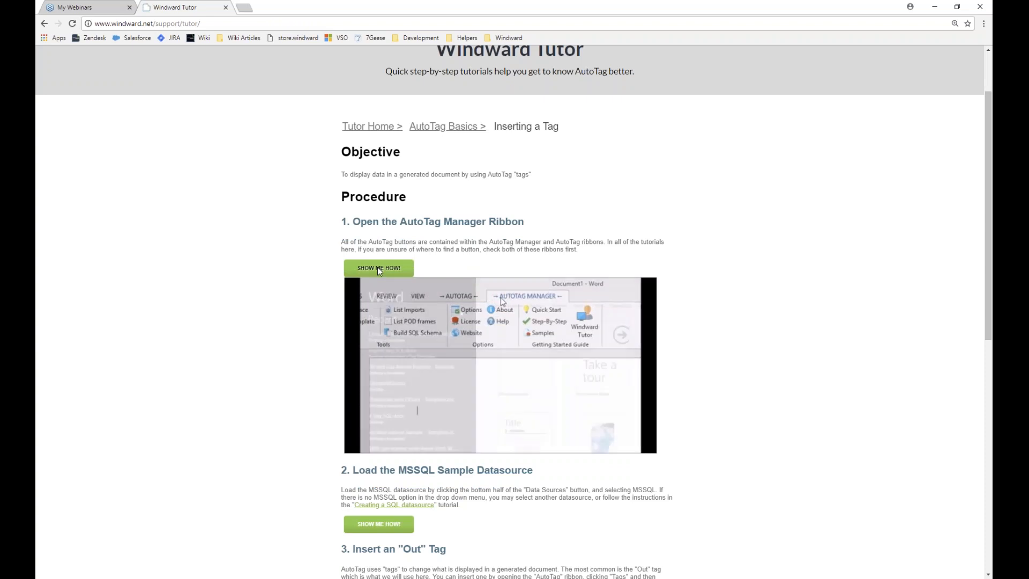
left_click(377, 267)
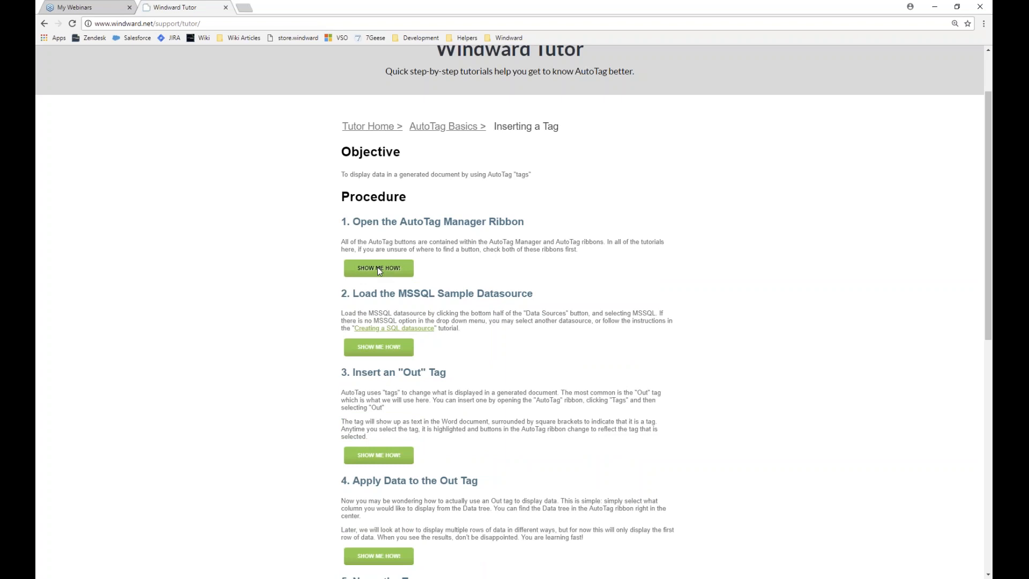
left_click(981, 7)
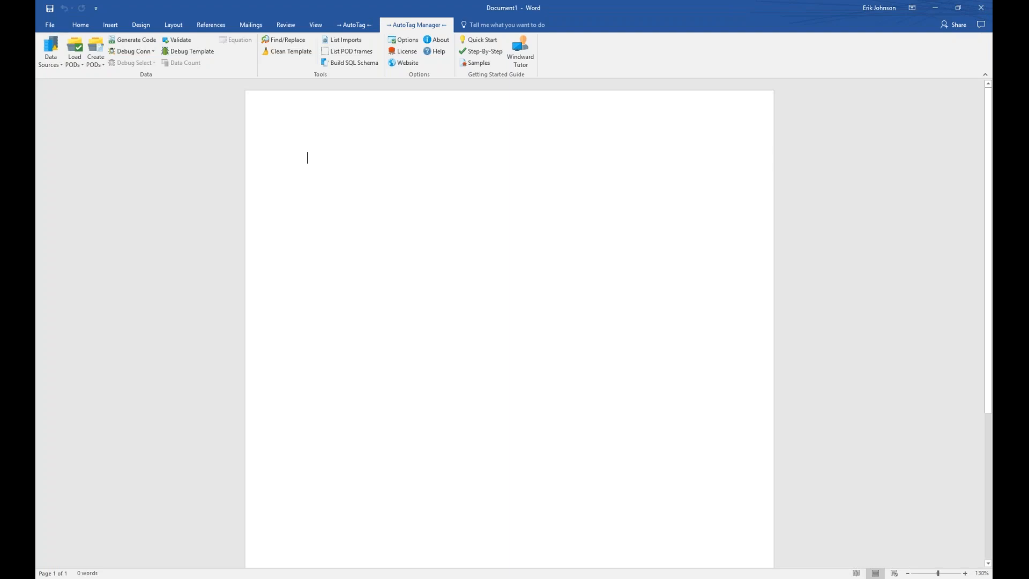
Open the Samples Getting Started Guide and list the Additional > Tag tutorials - SQL templates.
left_click(479, 63)
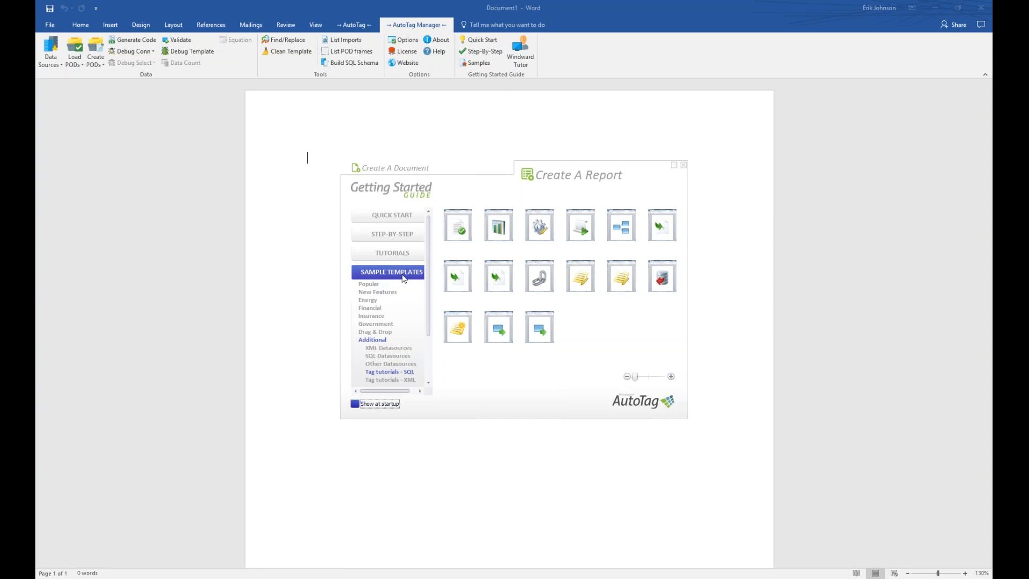
left_click(385, 341)
left_click(402, 373)
left_click(390, 375)
mouse_move(583, 228)
mouse_move(615, 225)
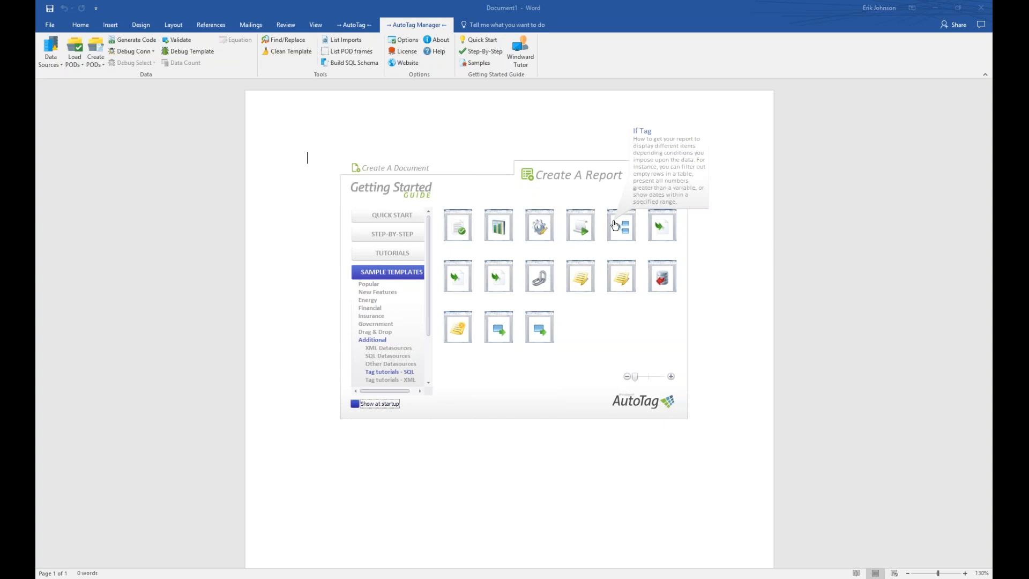
Open if_tag_SQL.docx and scroll through its nested if/else/out tag examples.
left_click(614, 225)
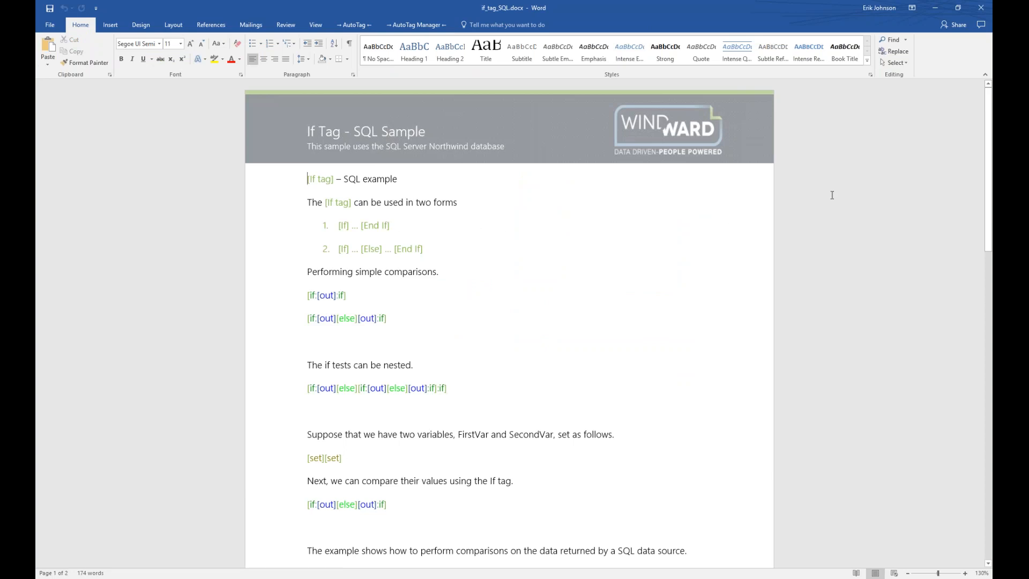
scroll(989, 142, "down", 2)
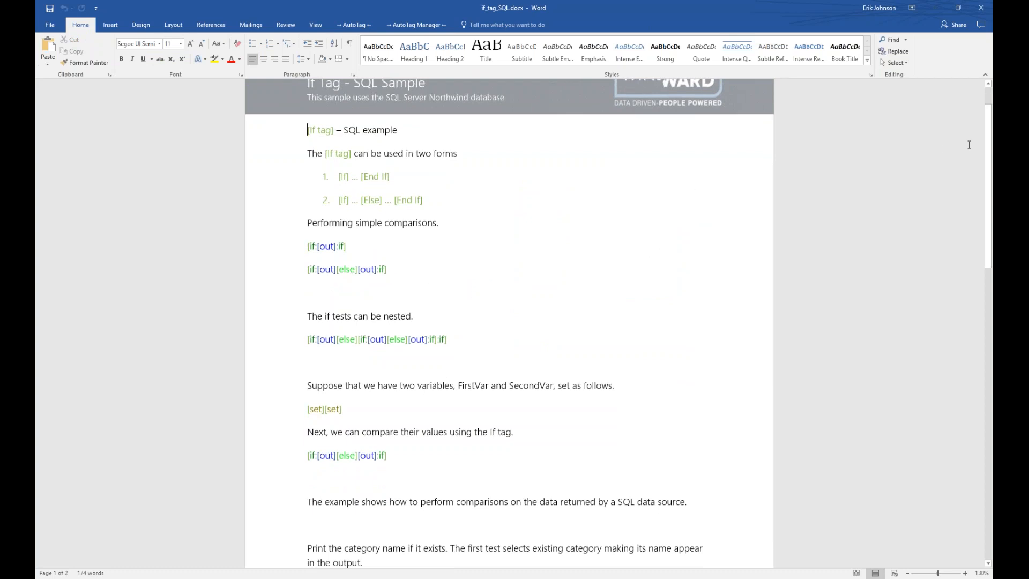
left_click_drag(989, 151, 987, 130)
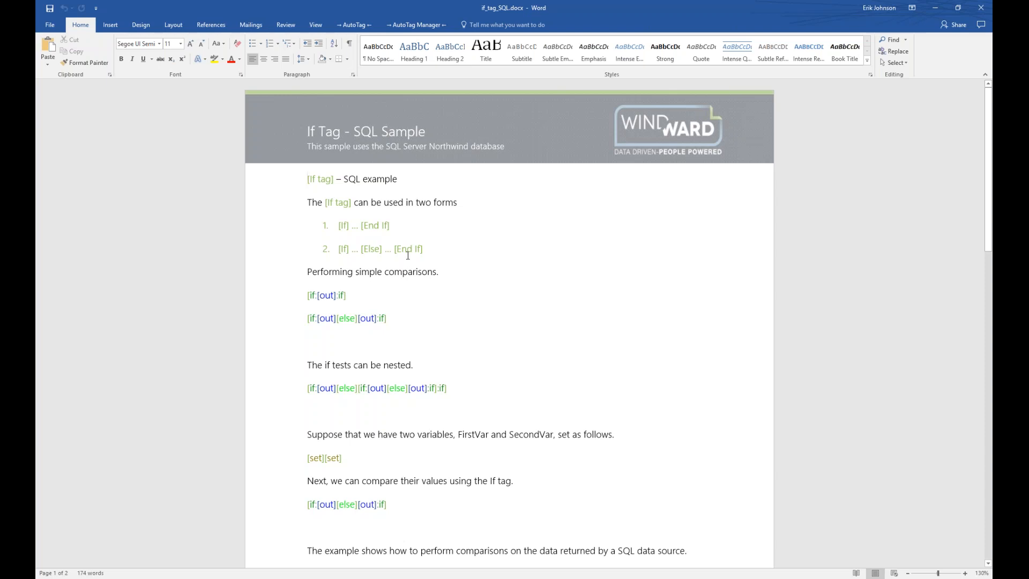
Close the If Tag sample and advance the PowerPoint training slide show to the next slide.
left_click(976, 15)
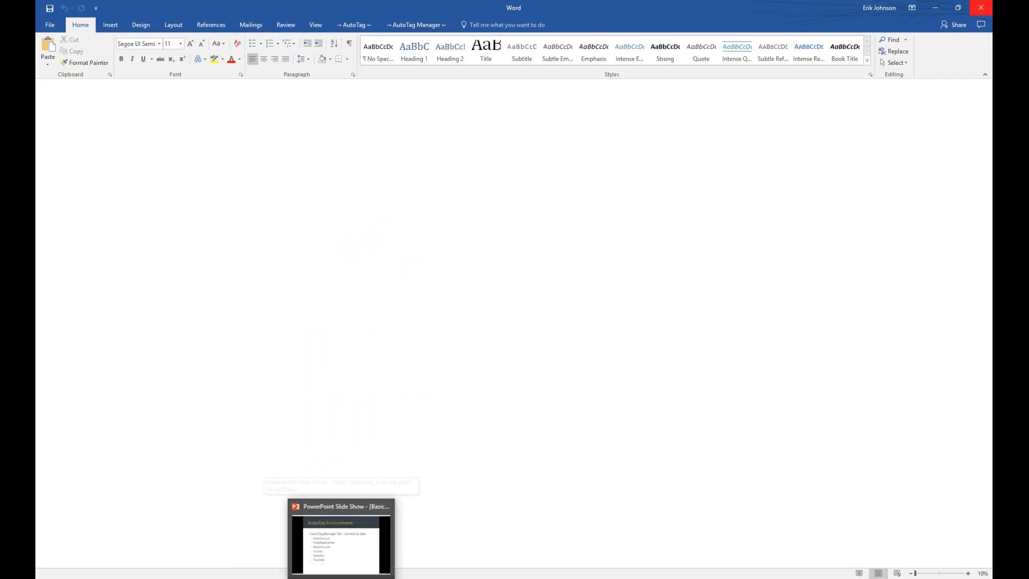
left_click(341, 578)
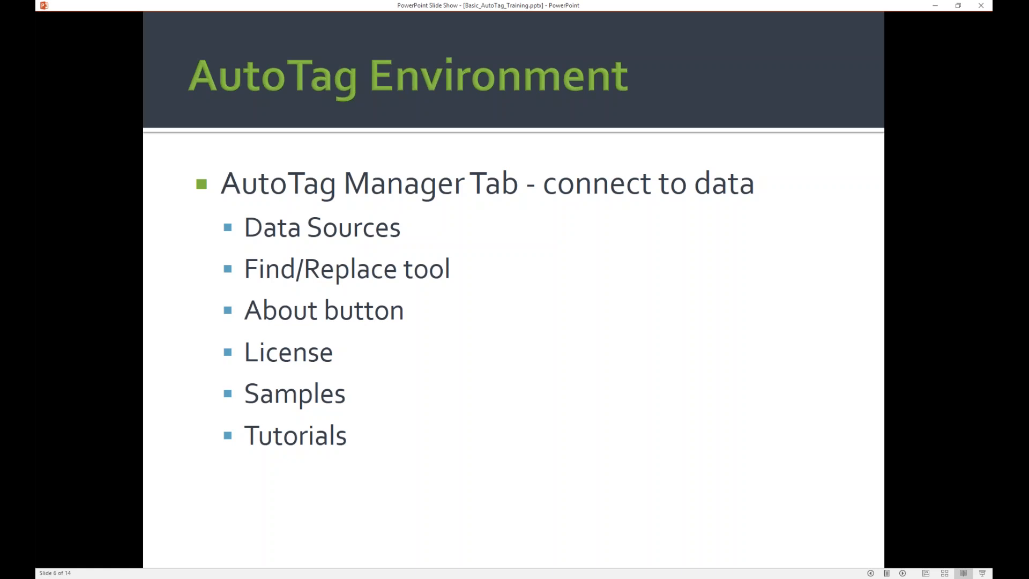
key("Right")
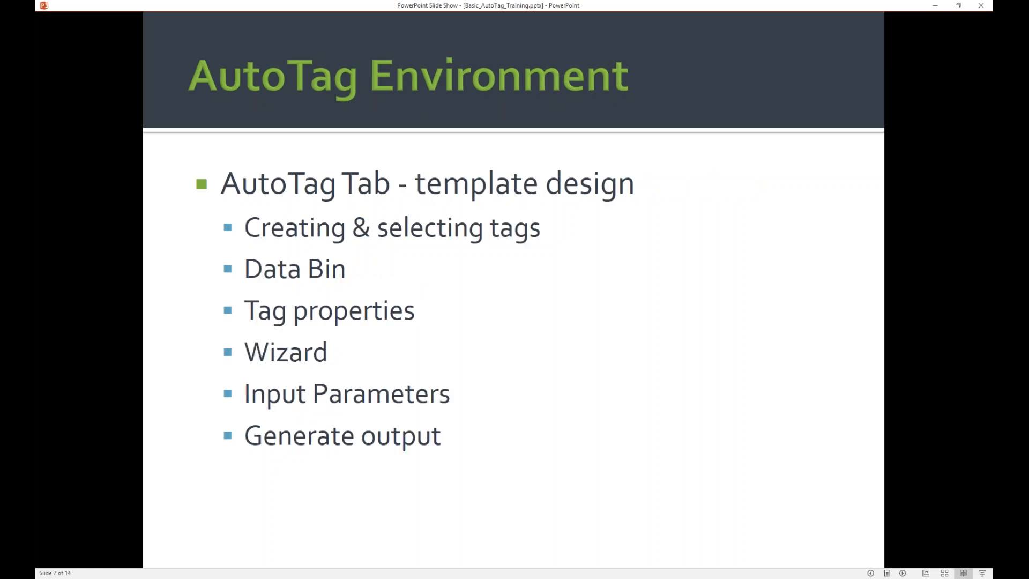
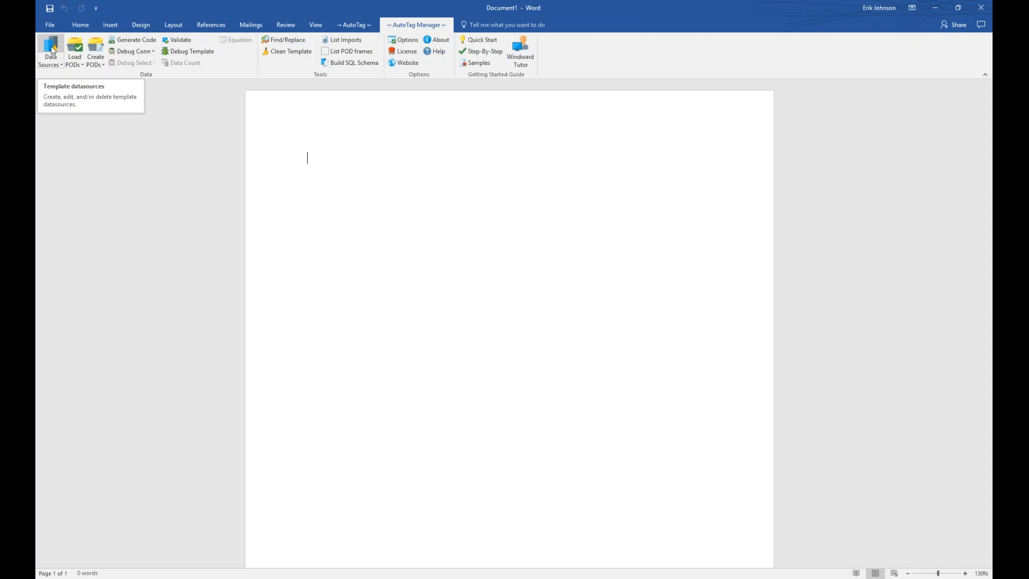
Open the AutoTag Connection Editor's list of new data source connection types.
left_click(53, 50)
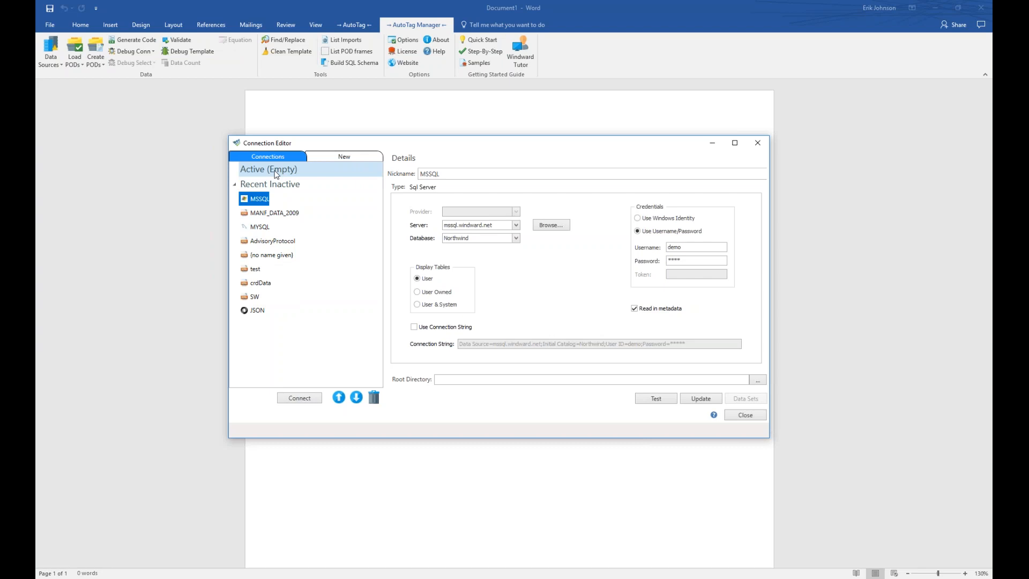
left_click(345, 158)
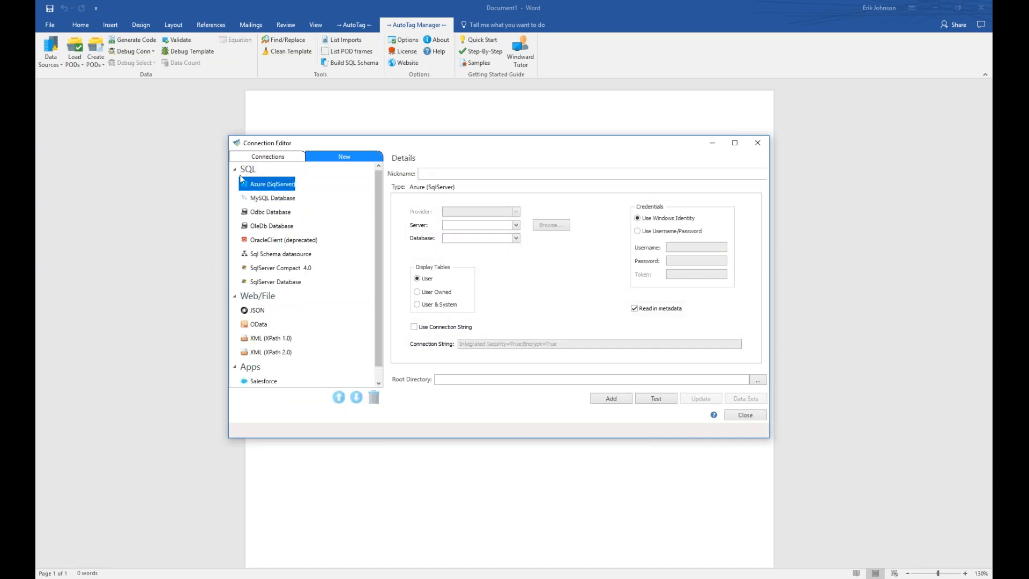
left_click(234, 168)
left_click(234, 184)
left_click(234, 202)
left_click(234, 202)
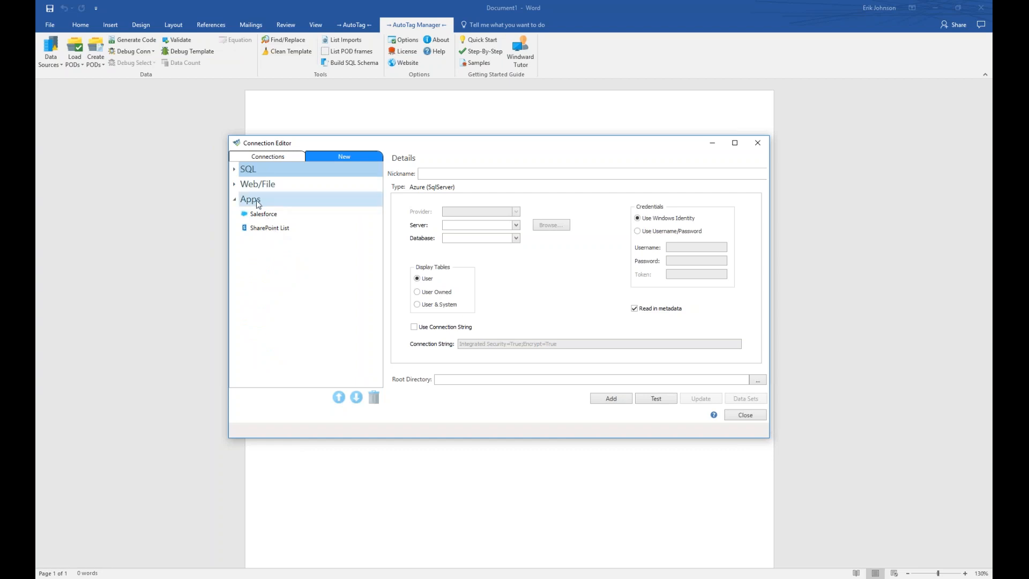
left_click(235, 184)
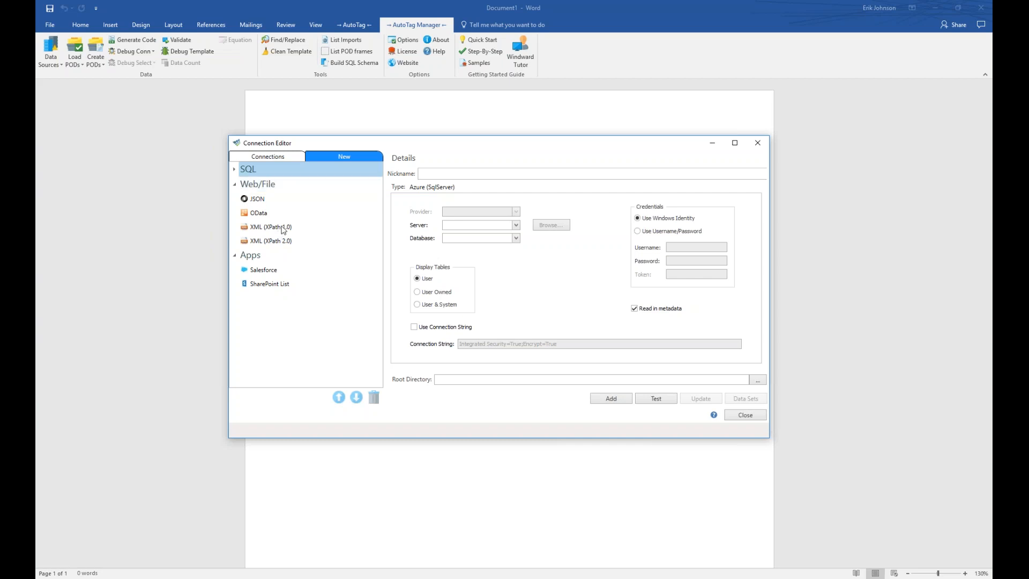
left_click(235, 170)
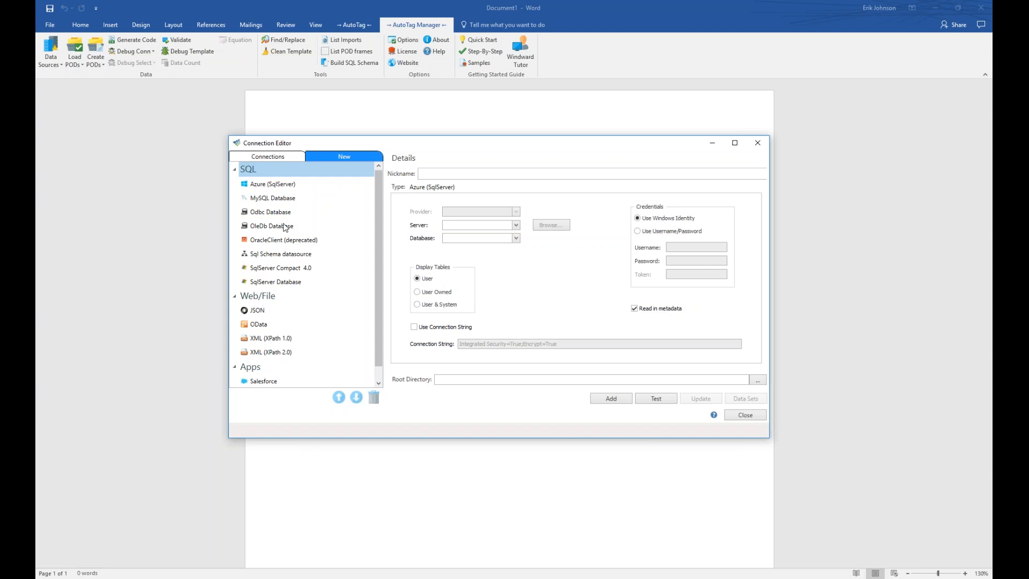
Create a SqlServer Database connection nicknamed NorthwindSQL.
left_click(274, 282)
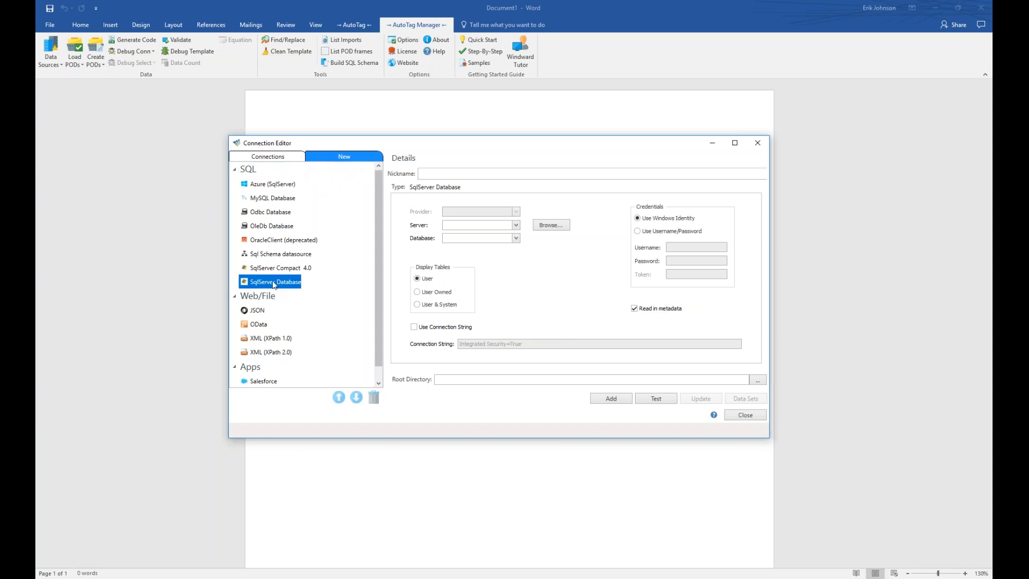
left_click_drag(481, 153, 445, 159)
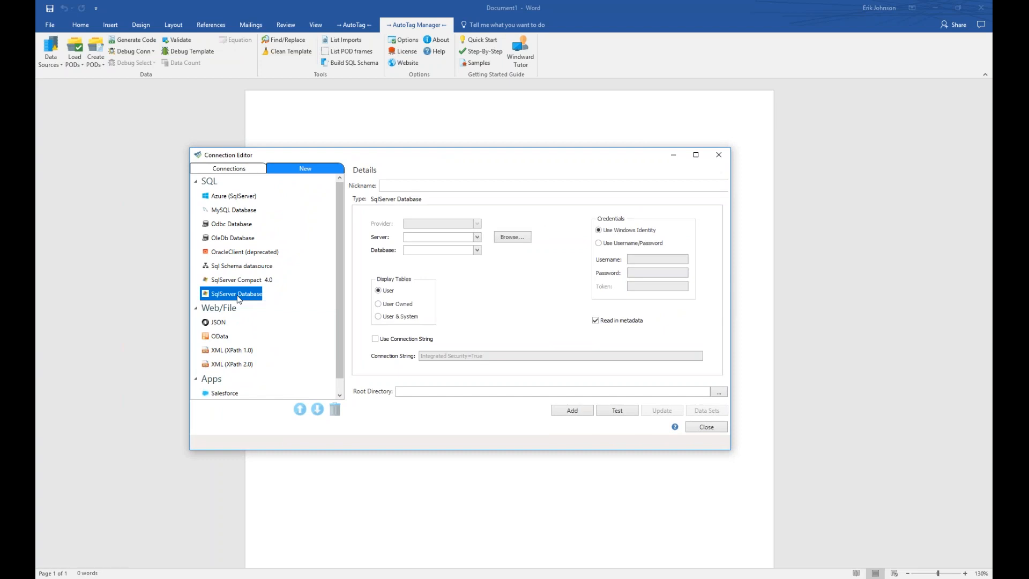
left_click(412, 184)
type("NorthwindSQL")
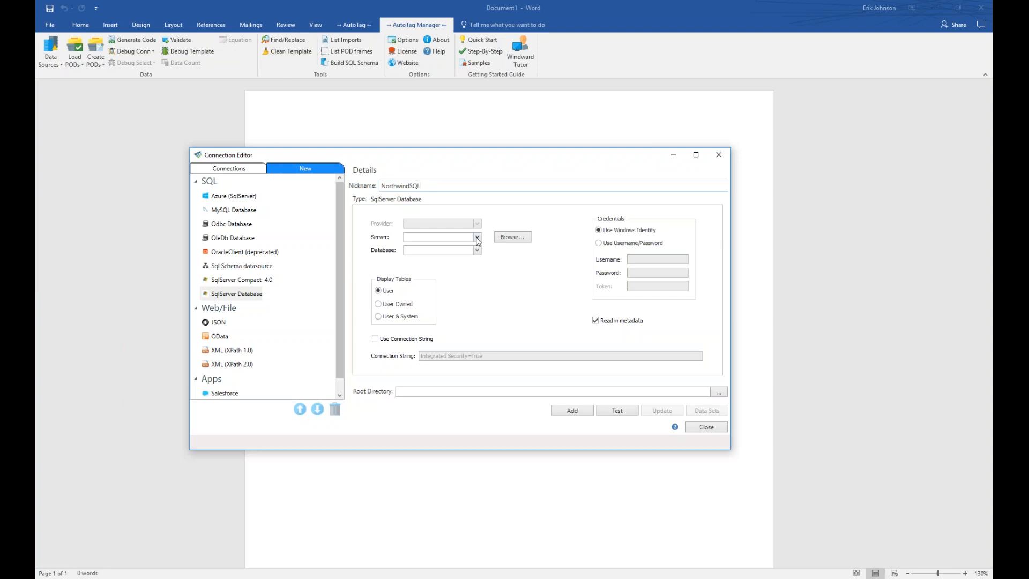
Set the connection's server to mssql.windward.net.
mouse_move(478, 241)
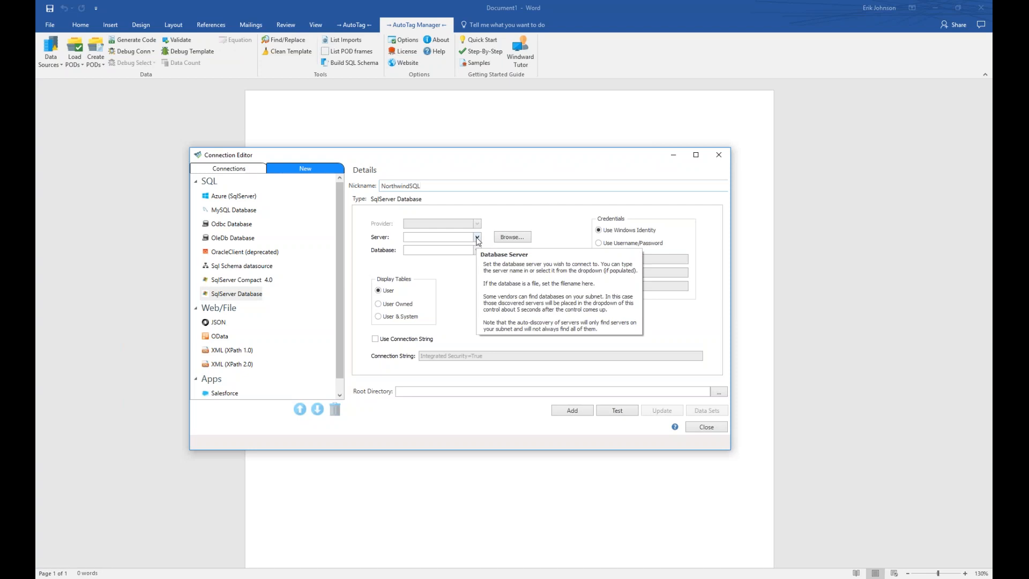
left_click(441, 239)
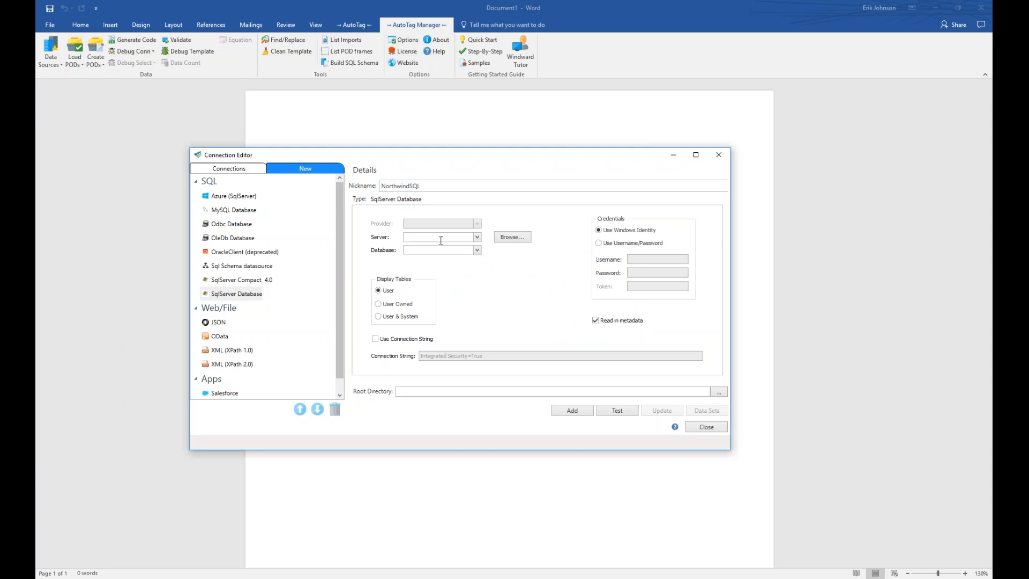
type("mssql.windward.net")
left_click(422, 252)
Switch to username/password sign-in and enter the username and password.
left_click(599, 244)
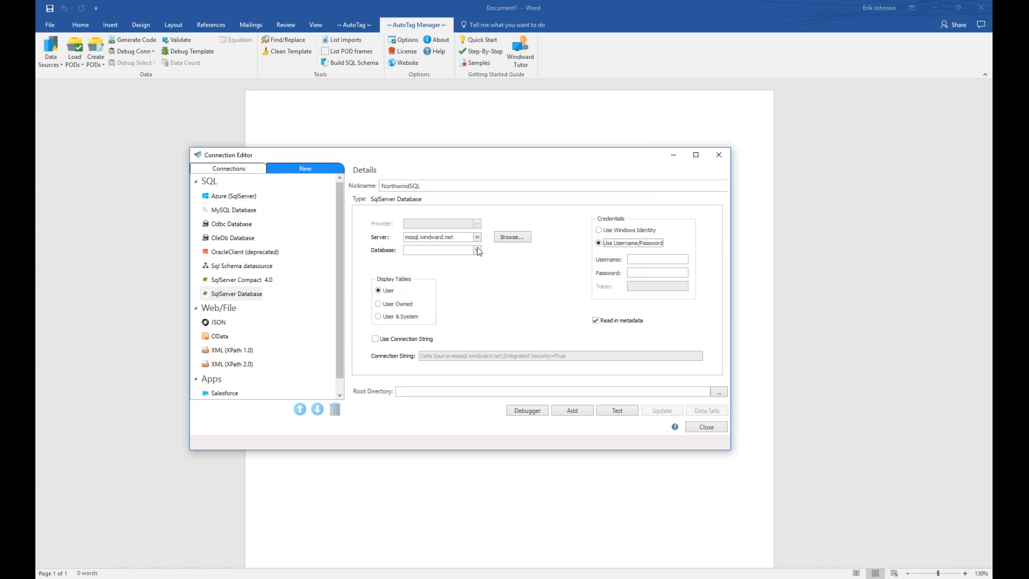
left_click(652, 258)
type("de")
key("Tab")
type("demo")
Choose Northwind from the server's database dropdown.
mouse_move(617, 326)
left_click(476, 251)
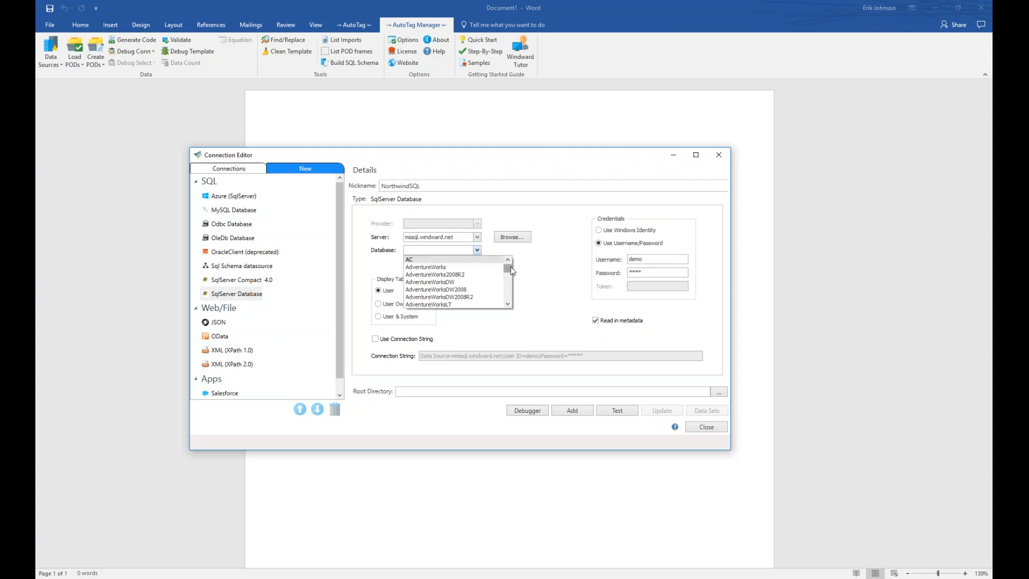
left_click_drag(508, 269, 508, 293)
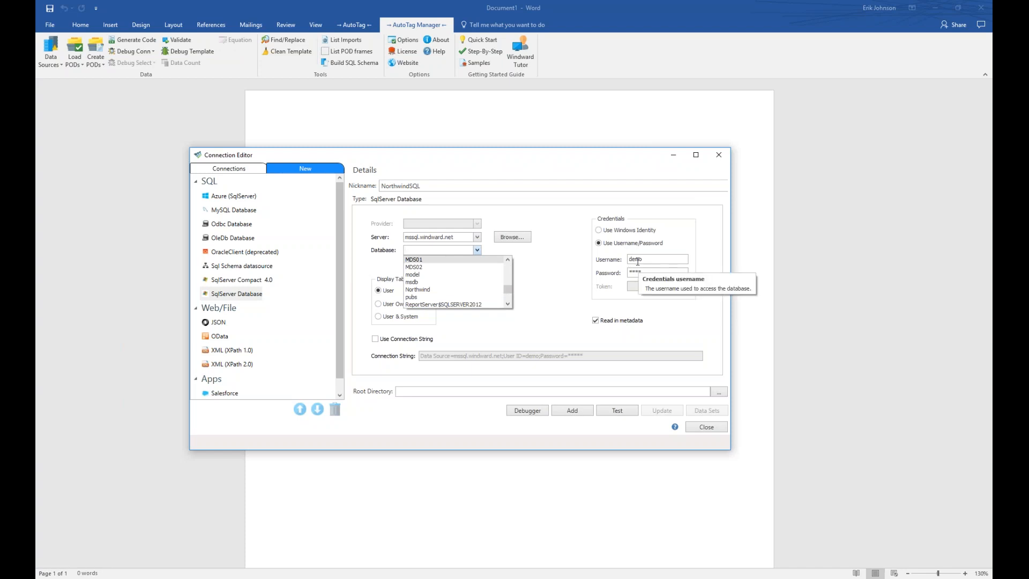
left_click(419, 290)
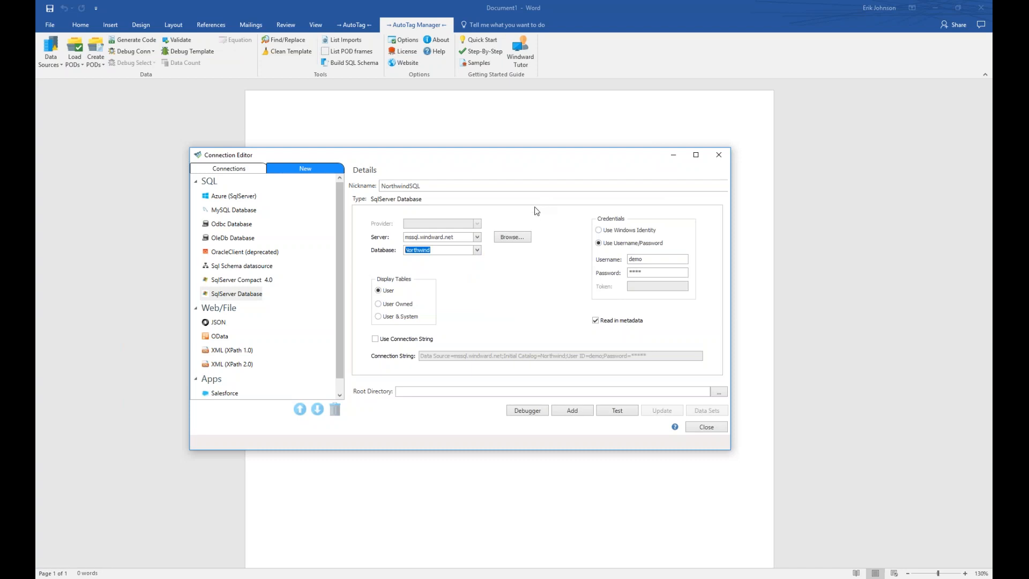
left_click(375, 341)
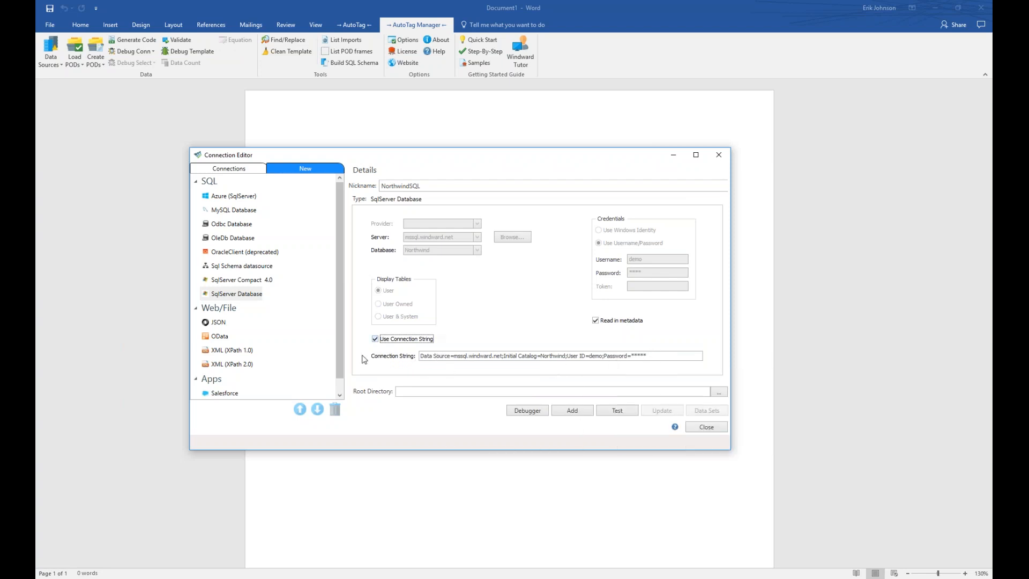
left_click(375, 339)
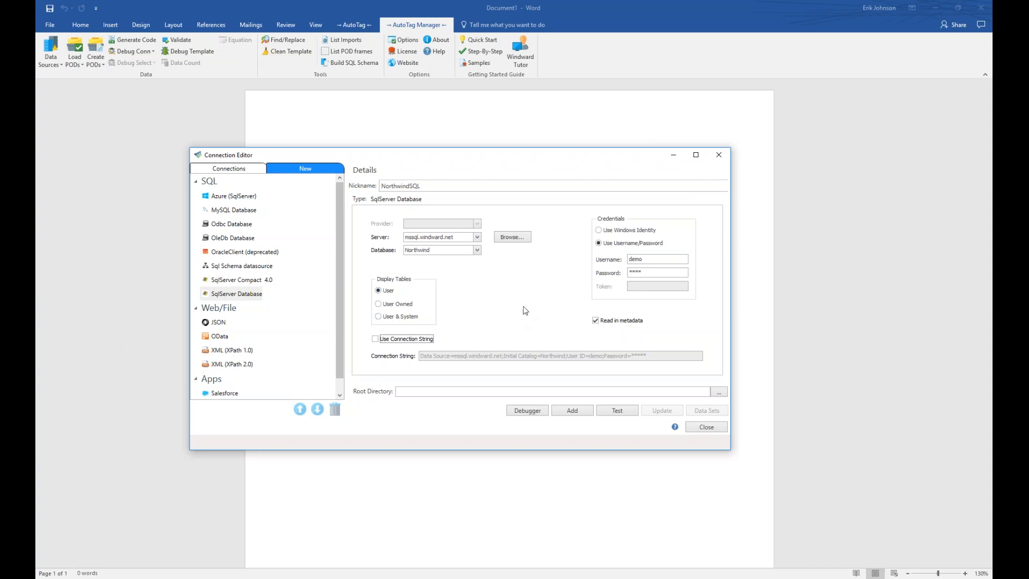
Test the NorthwindSQL connection, add it as active, and select it.
left_click(617, 411)
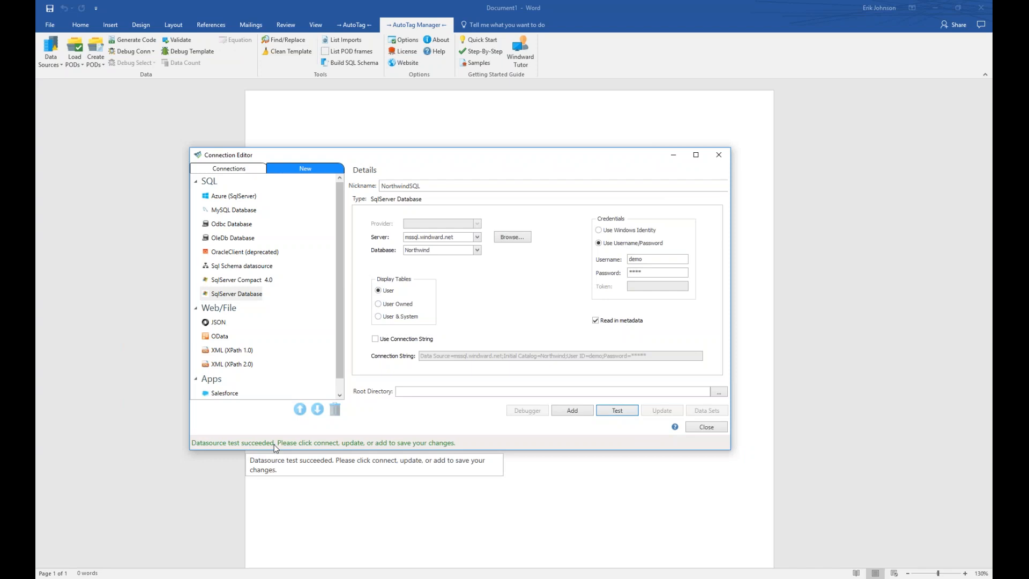
left_click(571, 410)
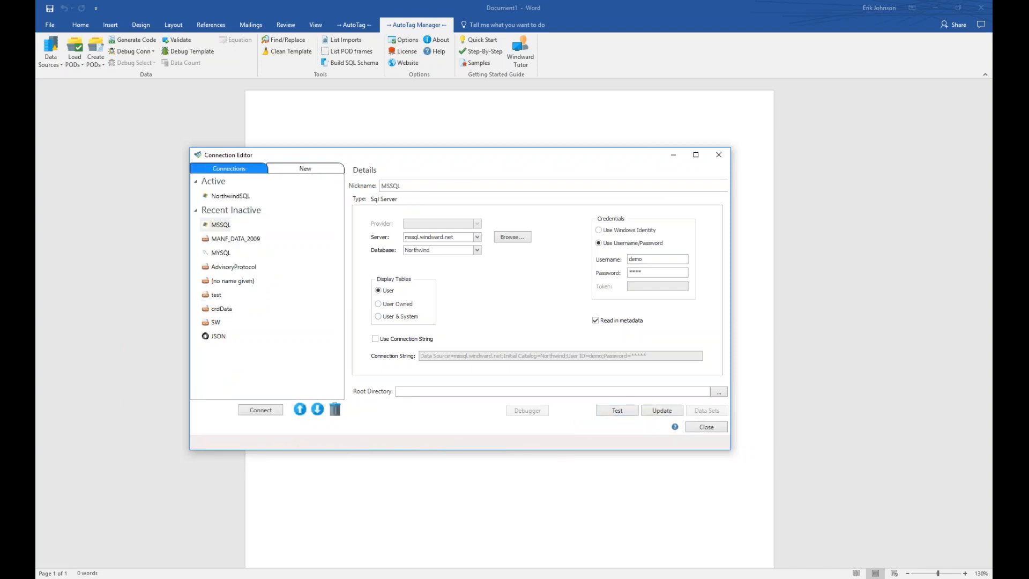
left_click(230, 197)
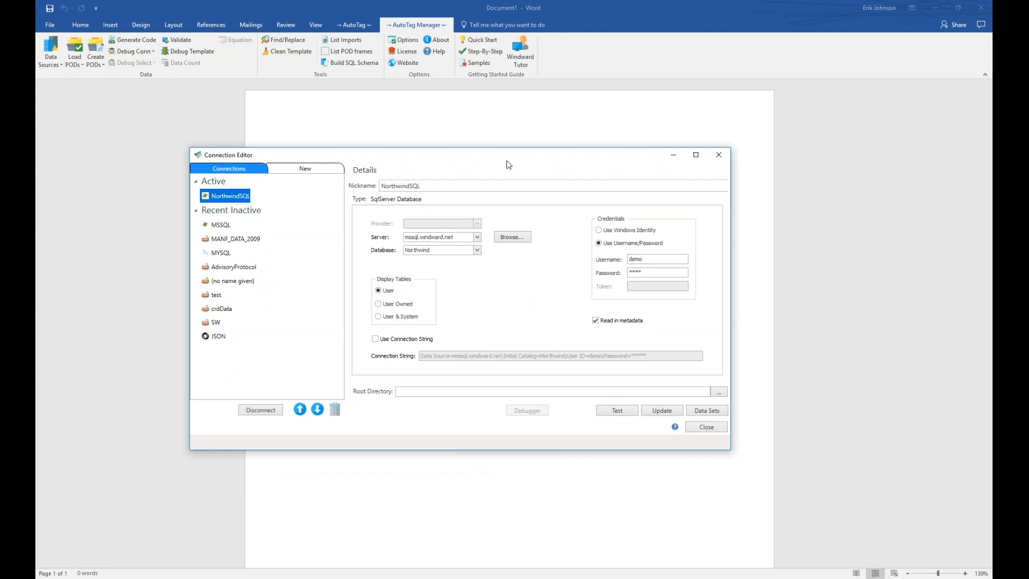
left_click_drag(504, 163, 450, 172)
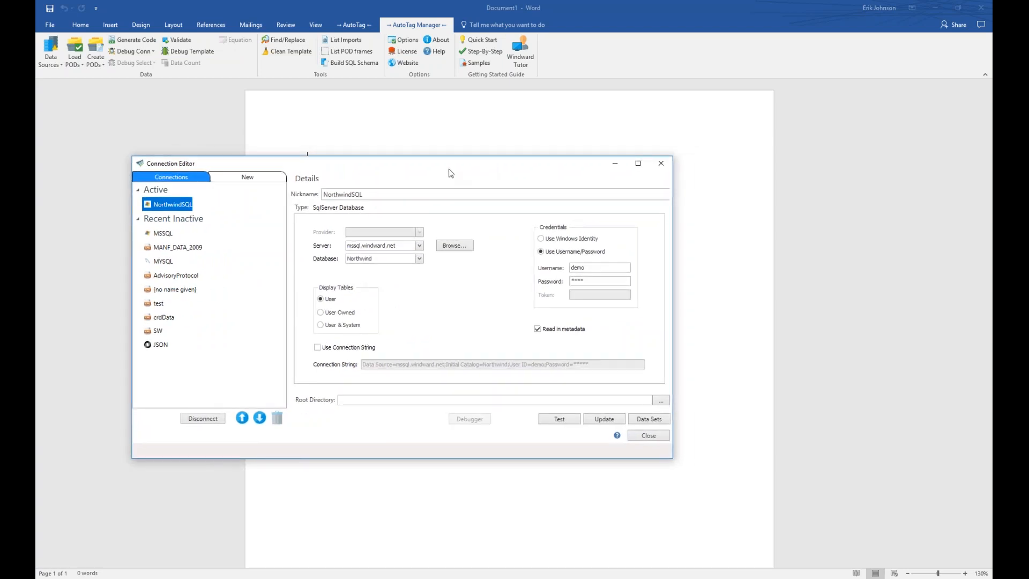
Close the connection editor and expand Categories in the Data Bin to show its fields.
left_click(650, 435)
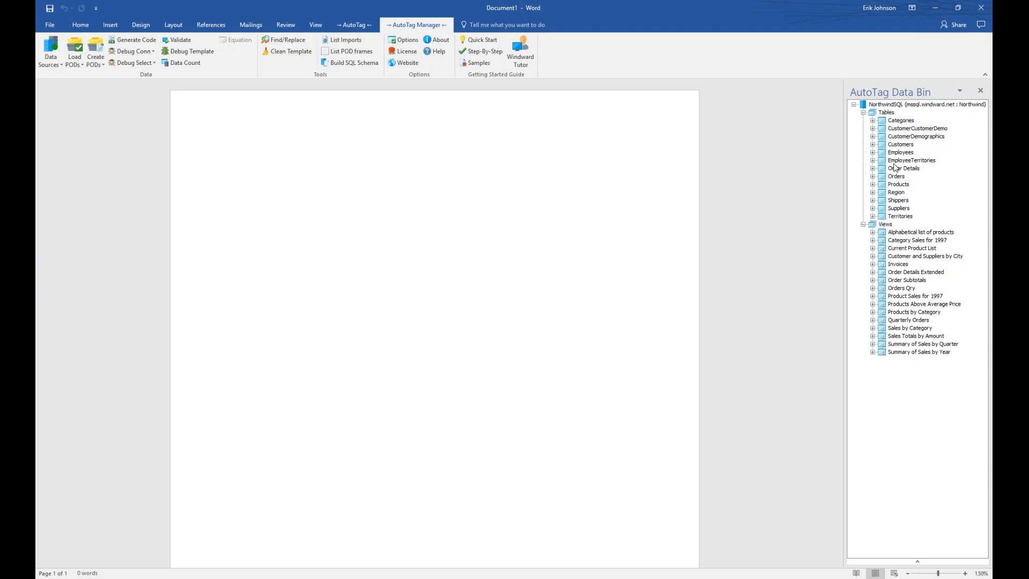
left_click(873, 121)
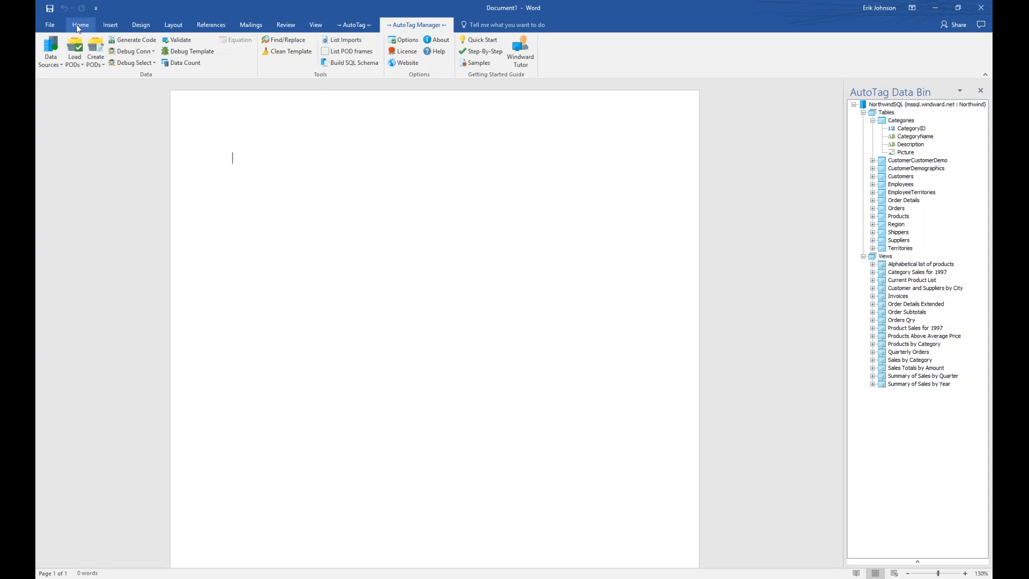
Insert a 3x2 table into the document from the Insert ribbon.
left_click(104, 25)
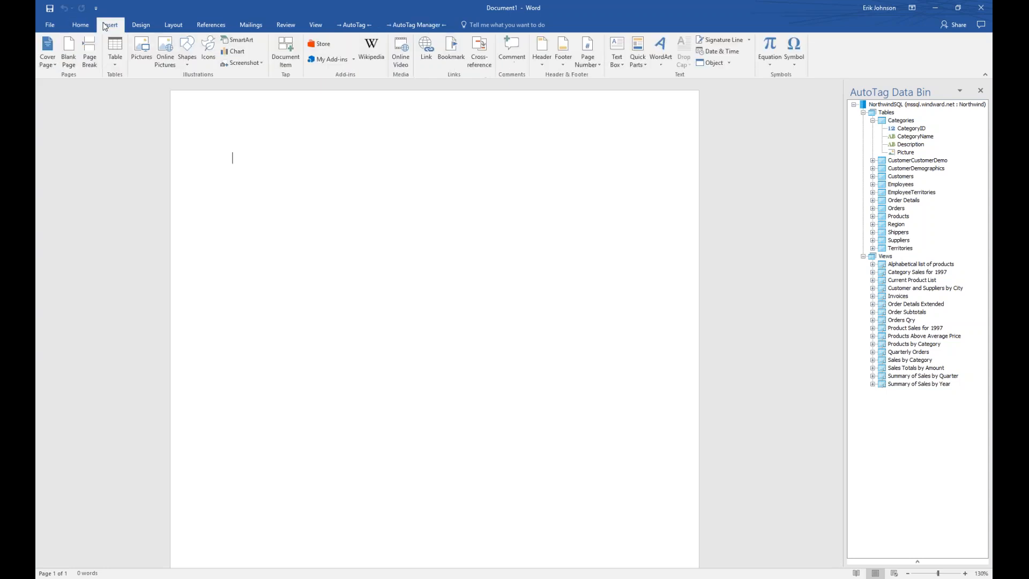
left_click(121, 47)
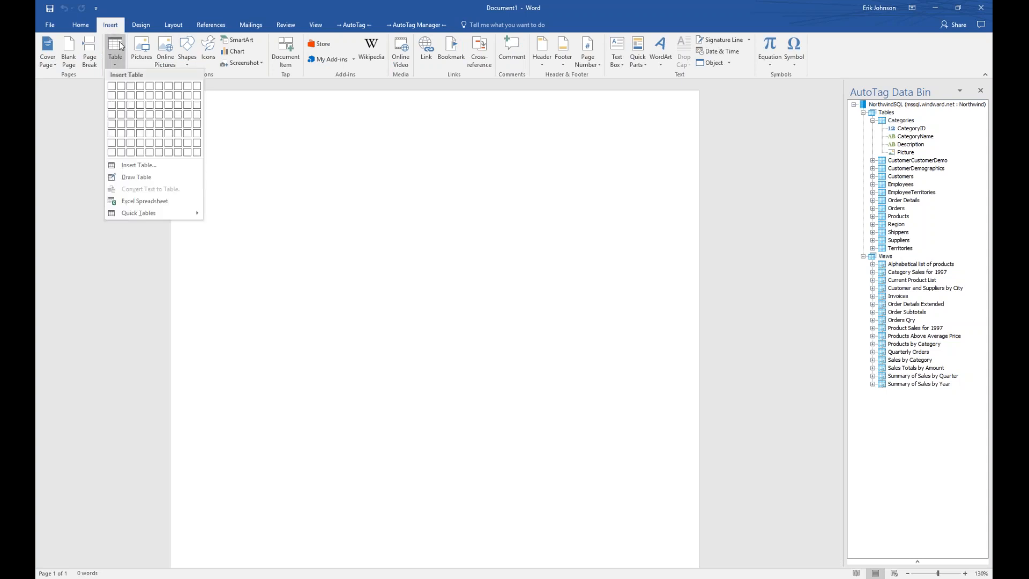
left_click(131, 95)
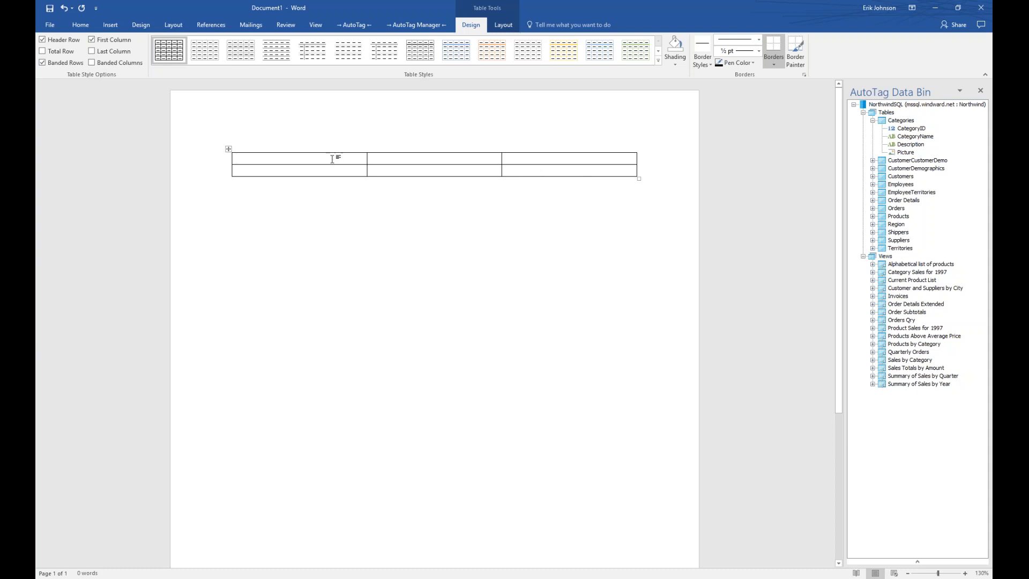
Fill the top row with the headers Category Name, Description and Picture.
type("Category Name")
key("Tab")
type("Description")
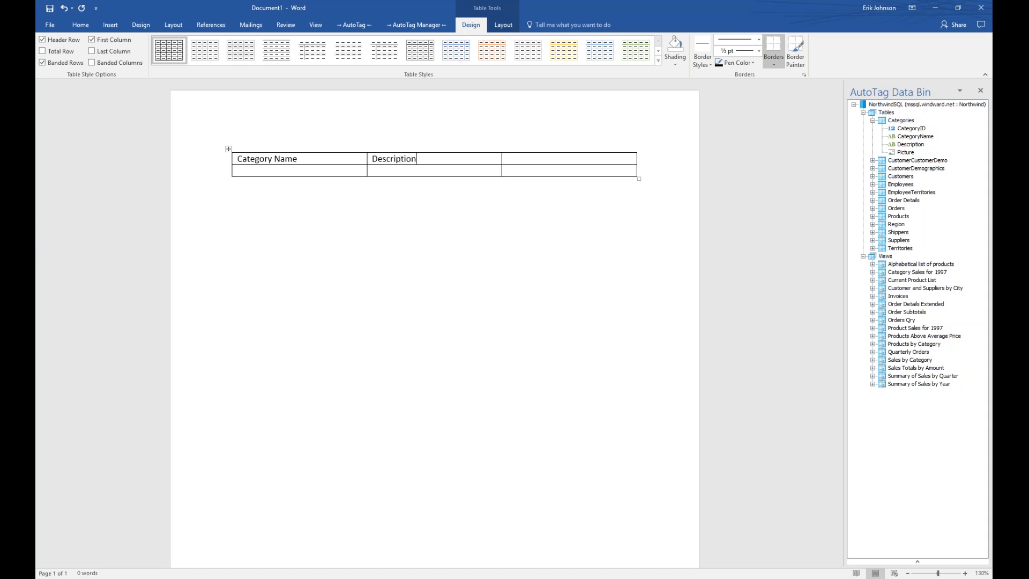
key("Tab")
type("Picture")
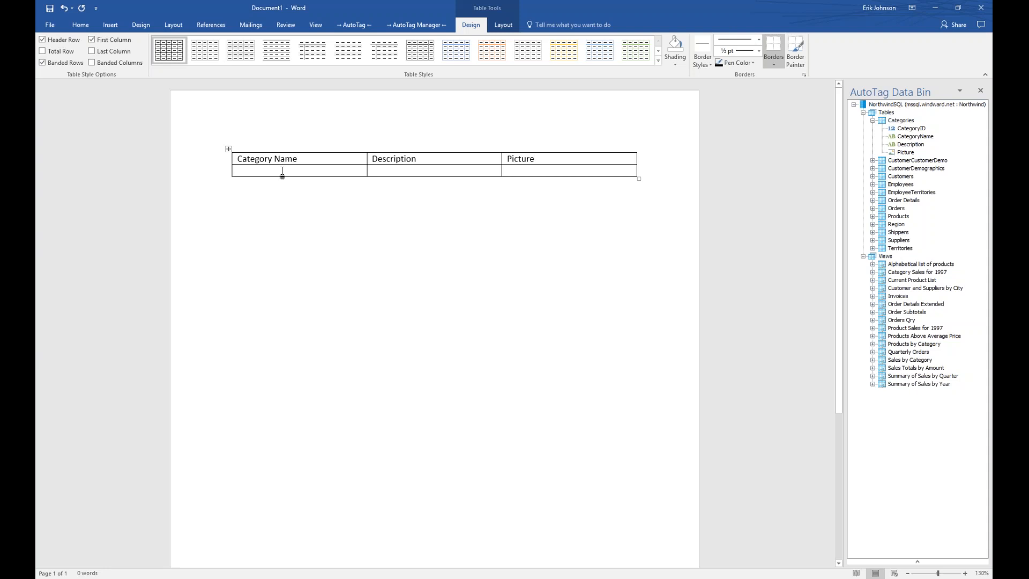
Add a ForEach tag to the second row's first cell from AutoTag's Tags menu.
left_click(359, 28)
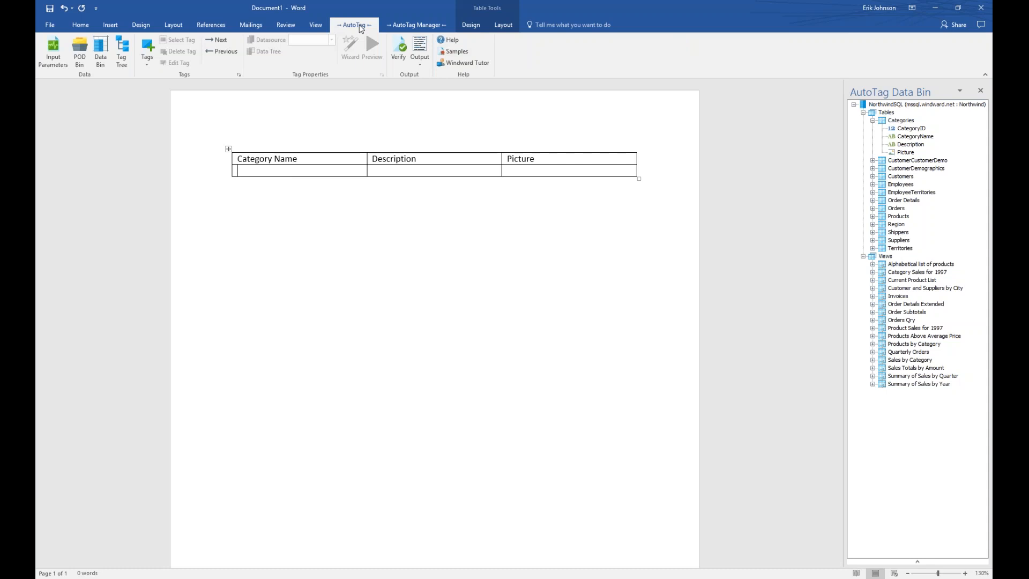
left_click(148, 52)
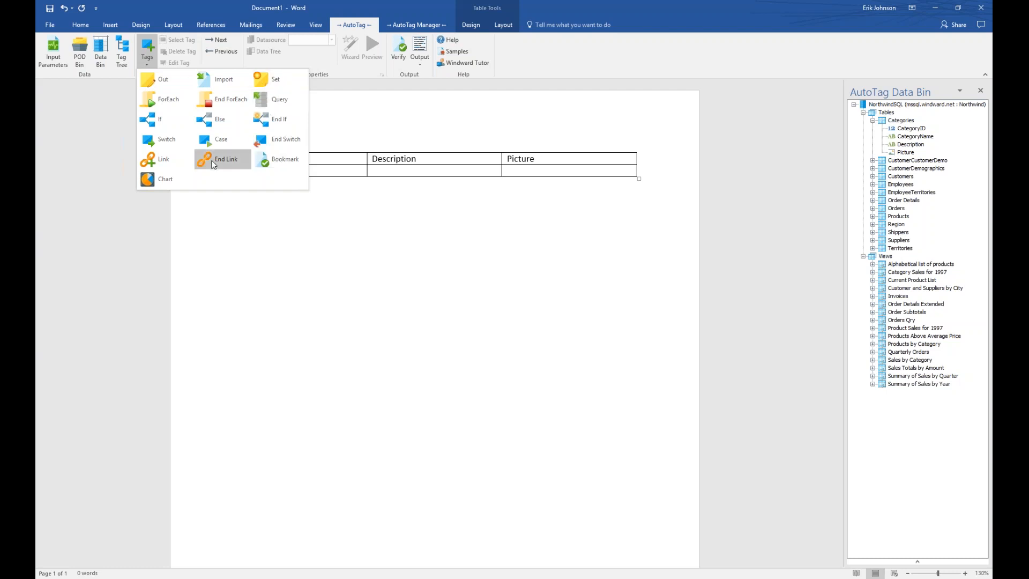
left_click(179, 102)
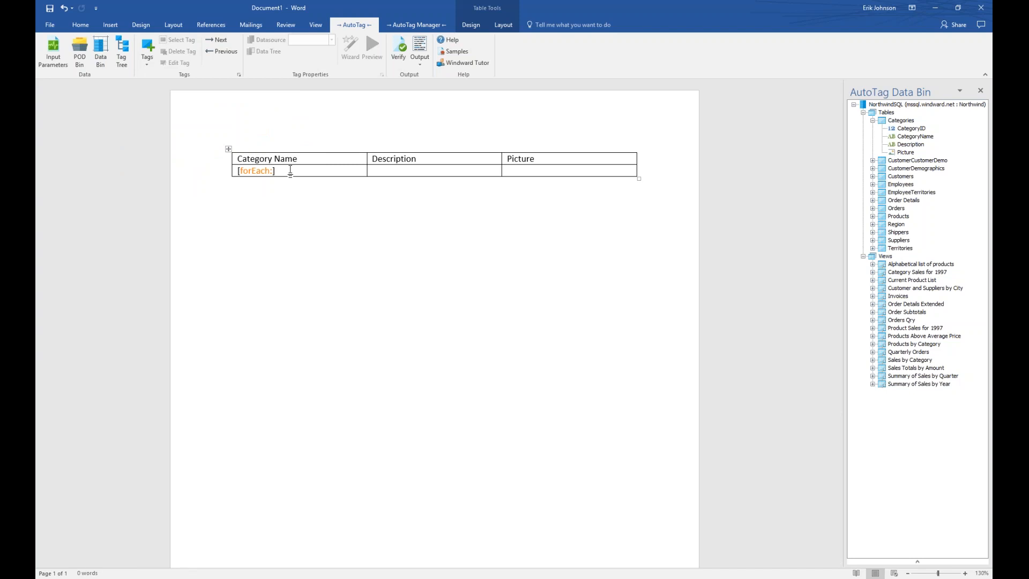
Change the forEach tag's variable from varName1 to varCategories.
left_click(254, 170)
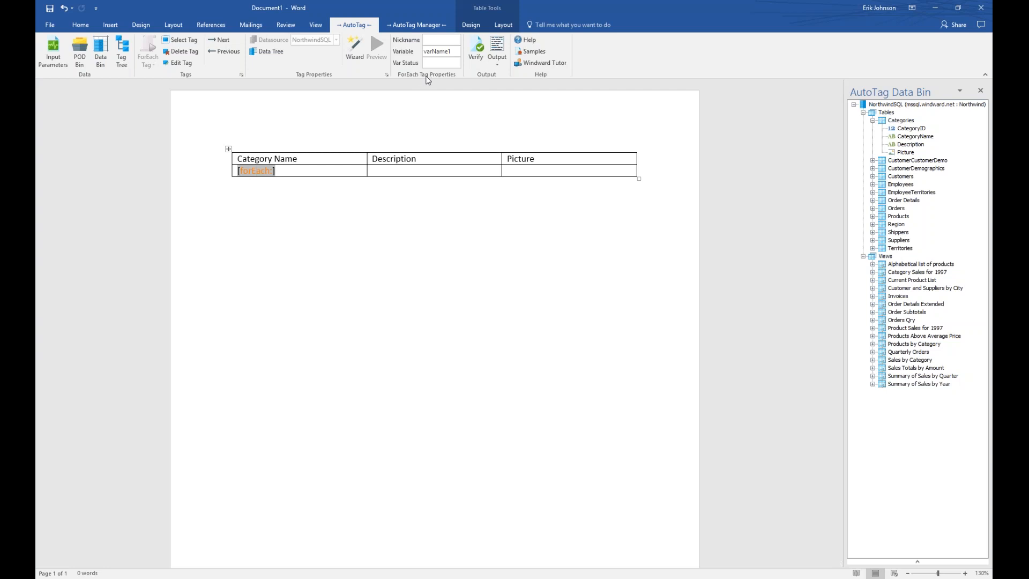
left_click(455, 52)
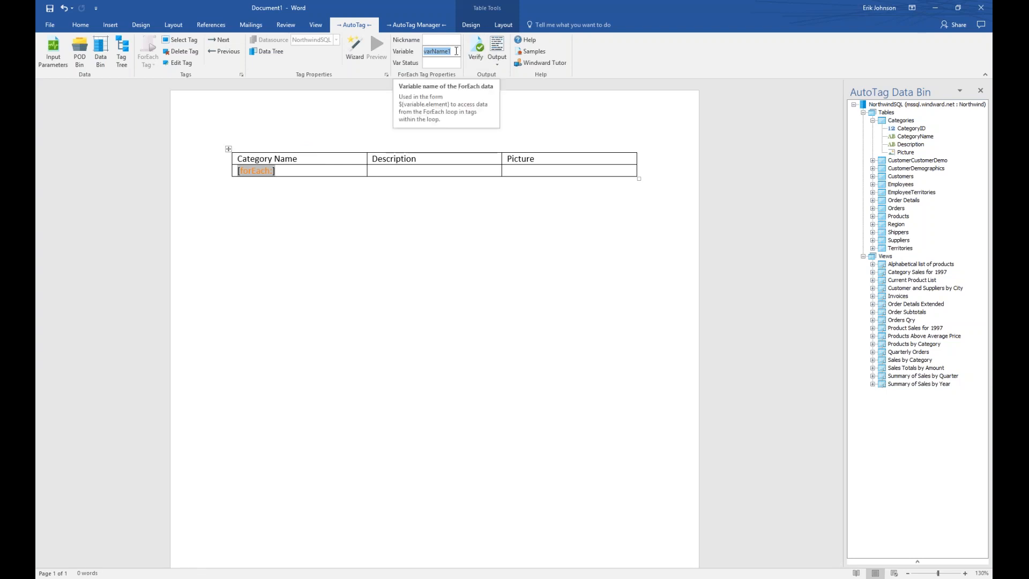
type("varCat")
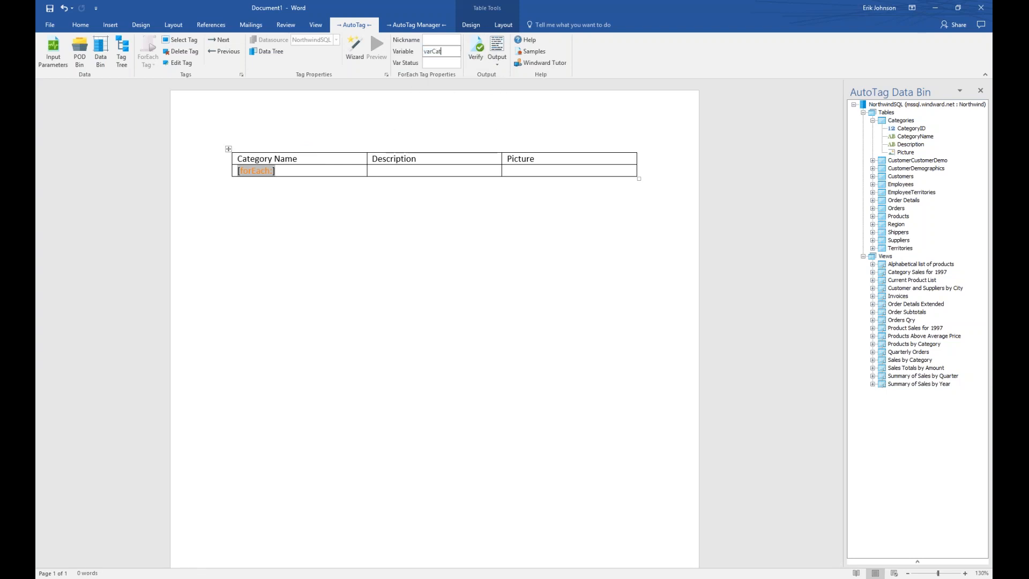
type("egories")
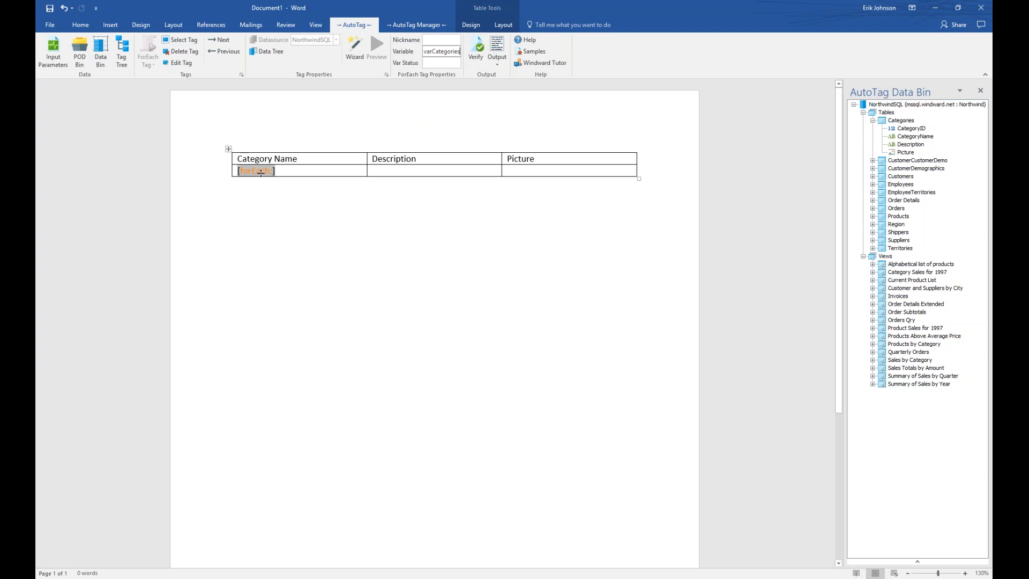
mouse_move(259, 170)
left_click(464, 93)
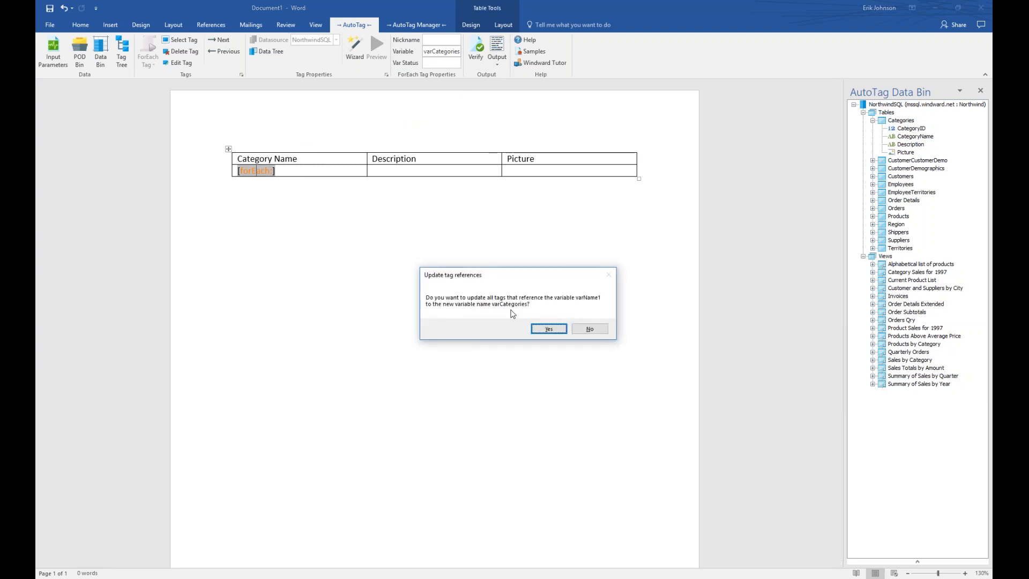
Skip updating tag references and set the loop tag's nickname to 'Categories'.
left_click(591, 334)
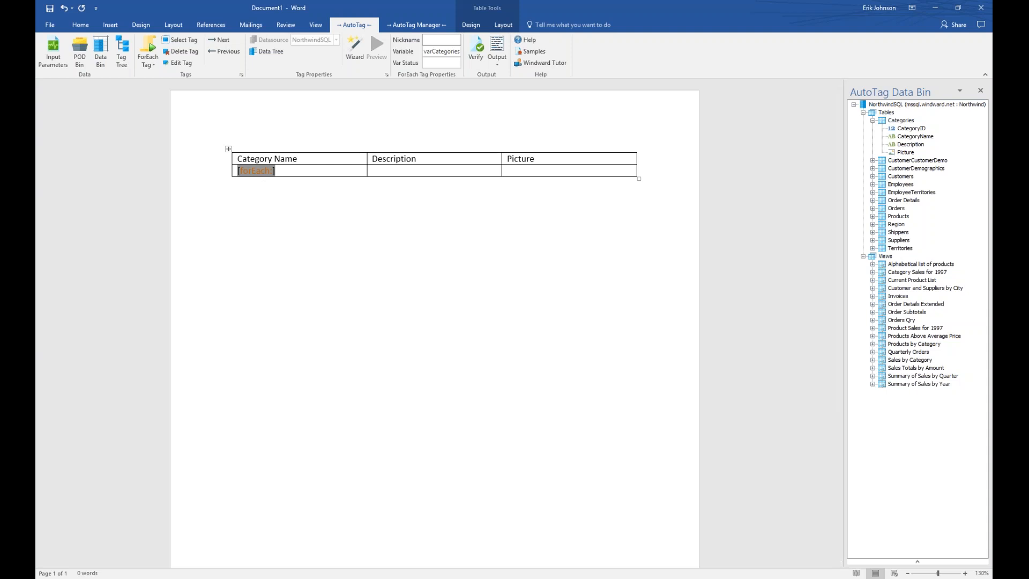
left_click(448, 39)
type("Categories")
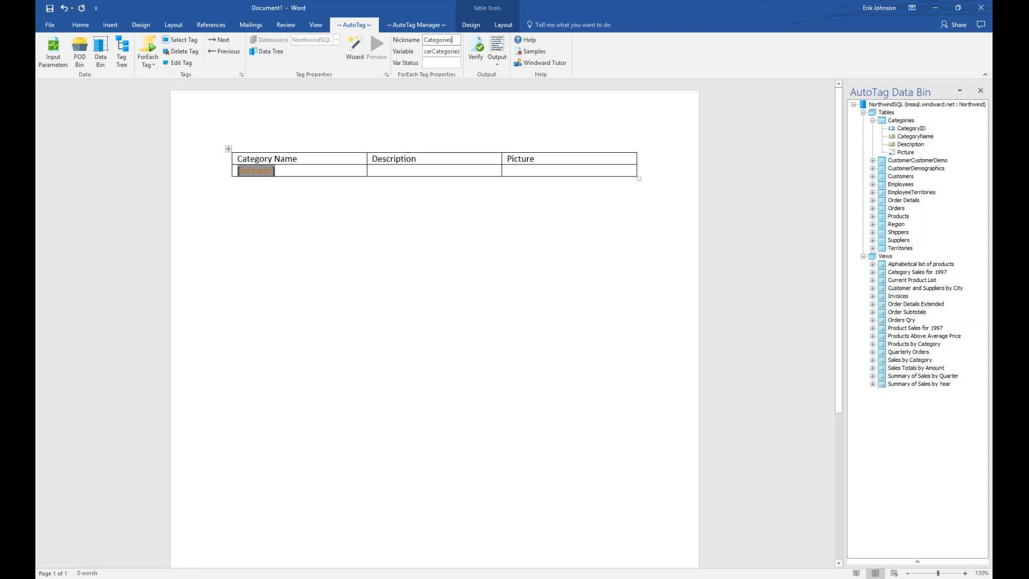
key("Return")
left_click(269, 214)
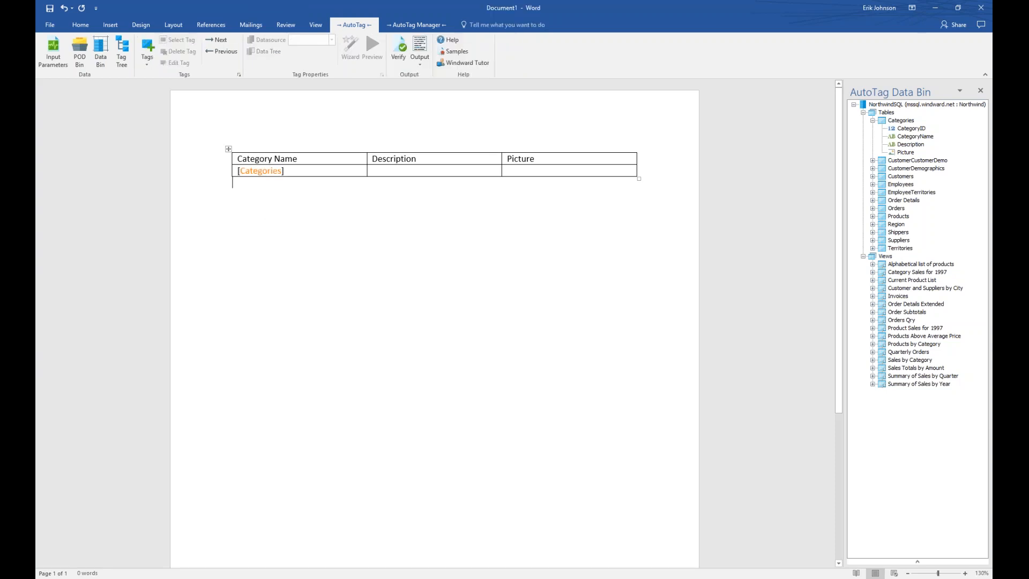
mouse_move(260, 171)
Bind the [Categories] tag to the Categories table in the NorthwindSQL data tree.
left_click(261, 170)
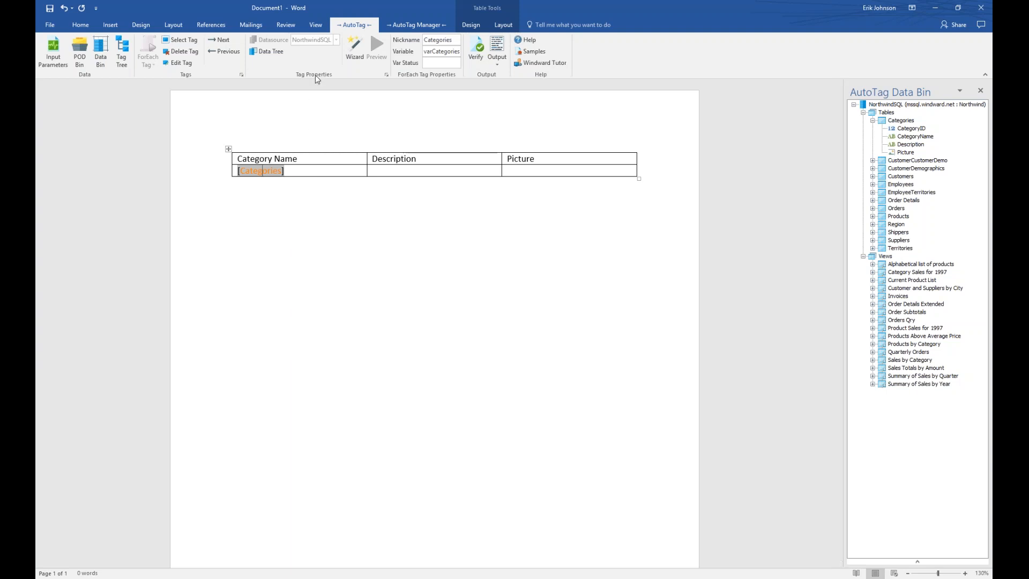
left_click(273, 53)
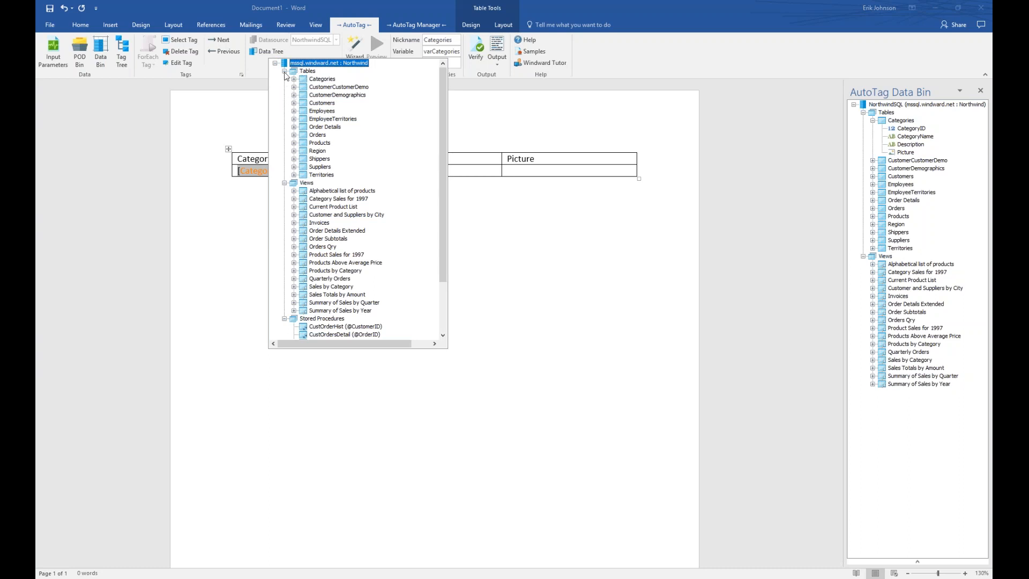
left_click(284, 71)
left_click(284, 79)
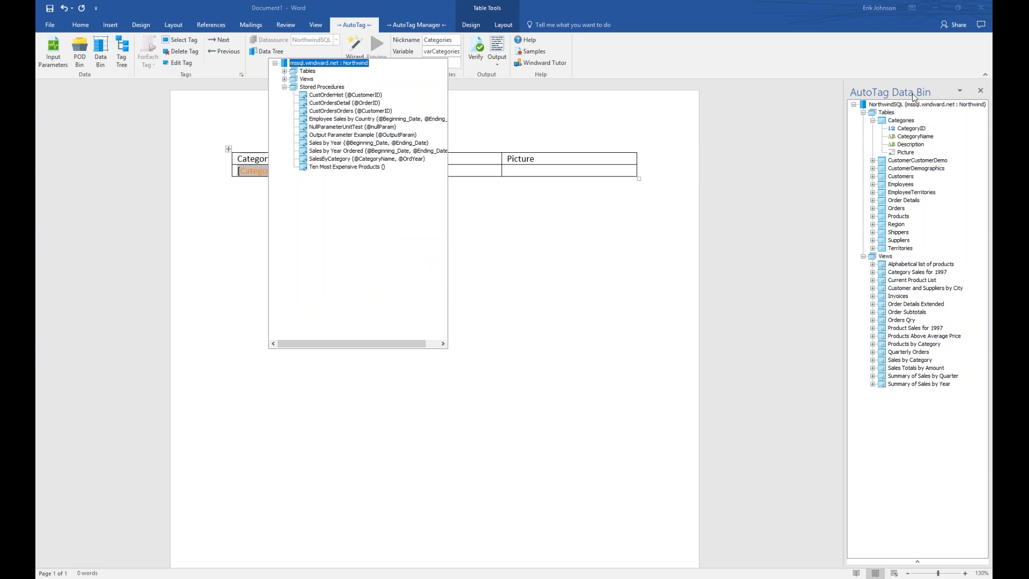
left_click(862, 115)
left_click(863, 115)
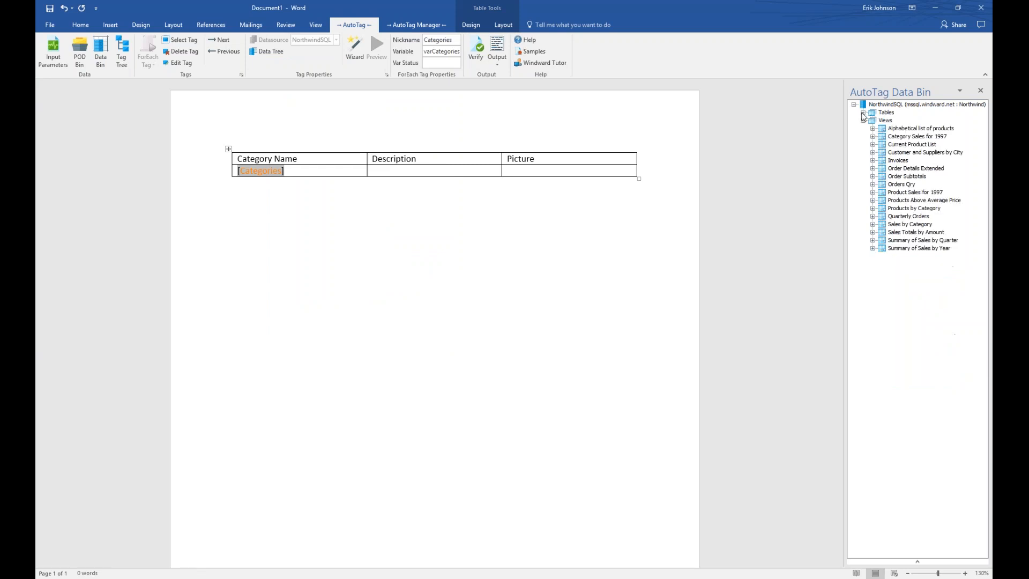
left_click(863, 112)
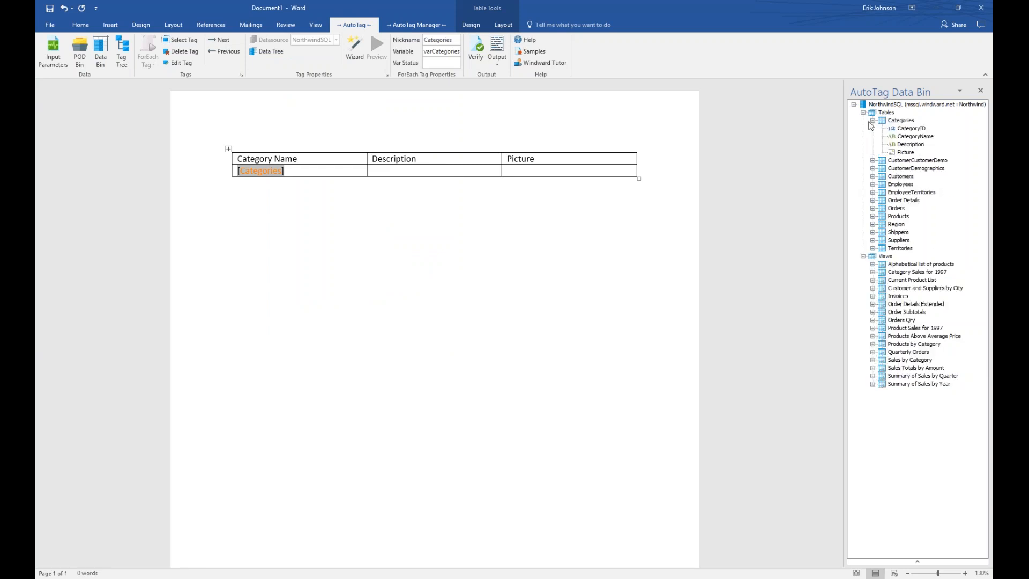
left_click(872, 121)
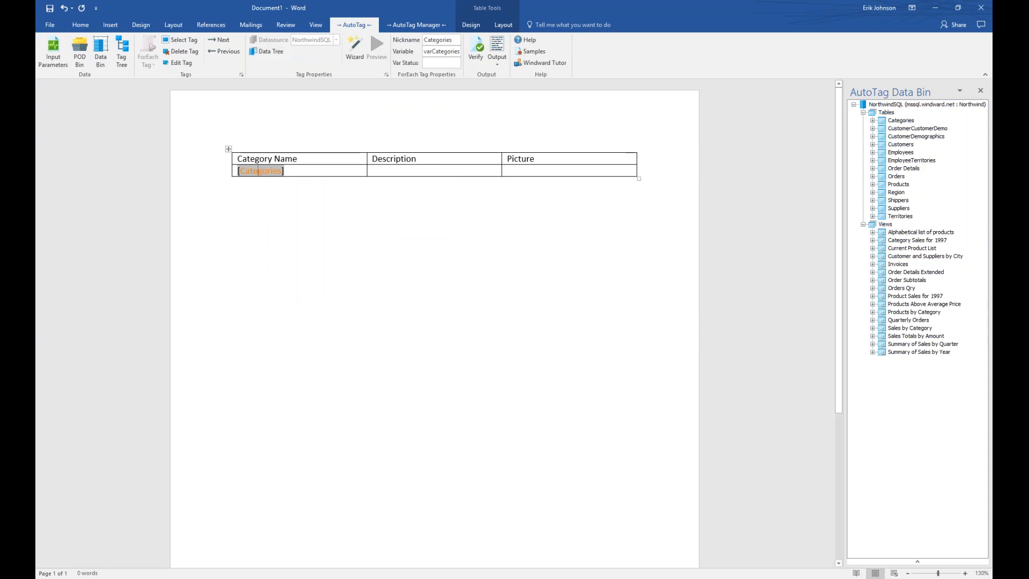
left_click(268, 52)
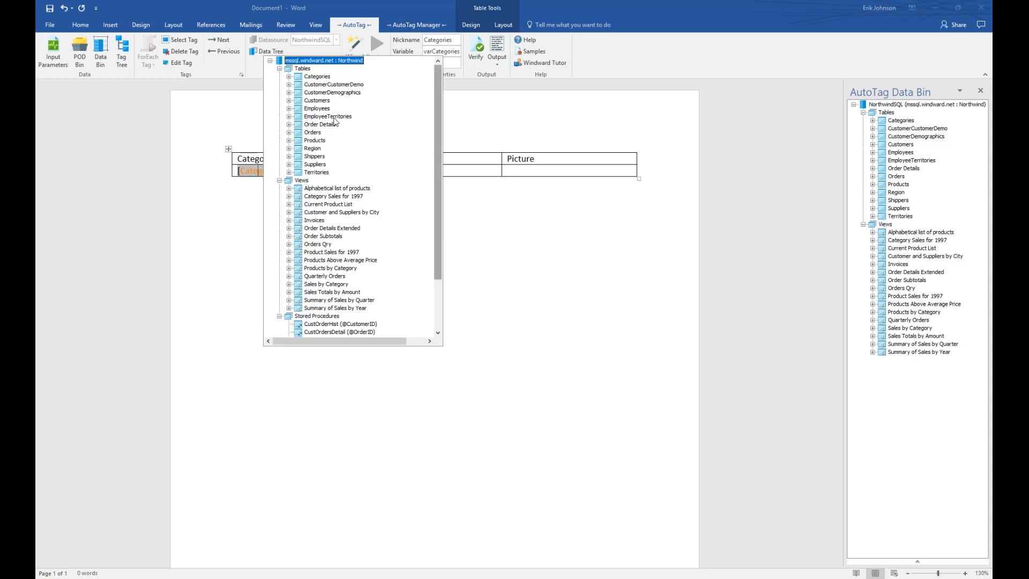
left_click(289, 76)
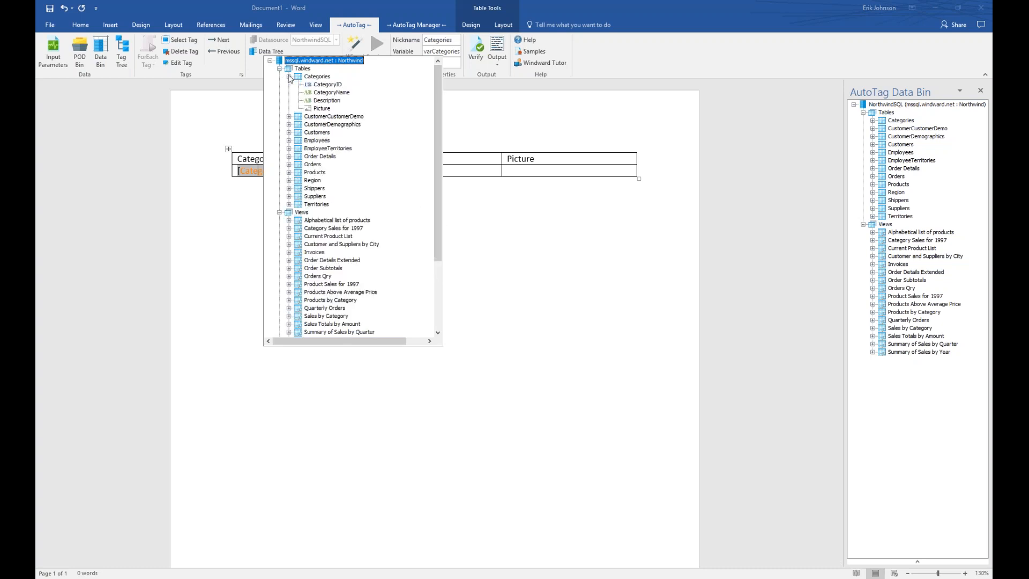
left_click(320, 78)
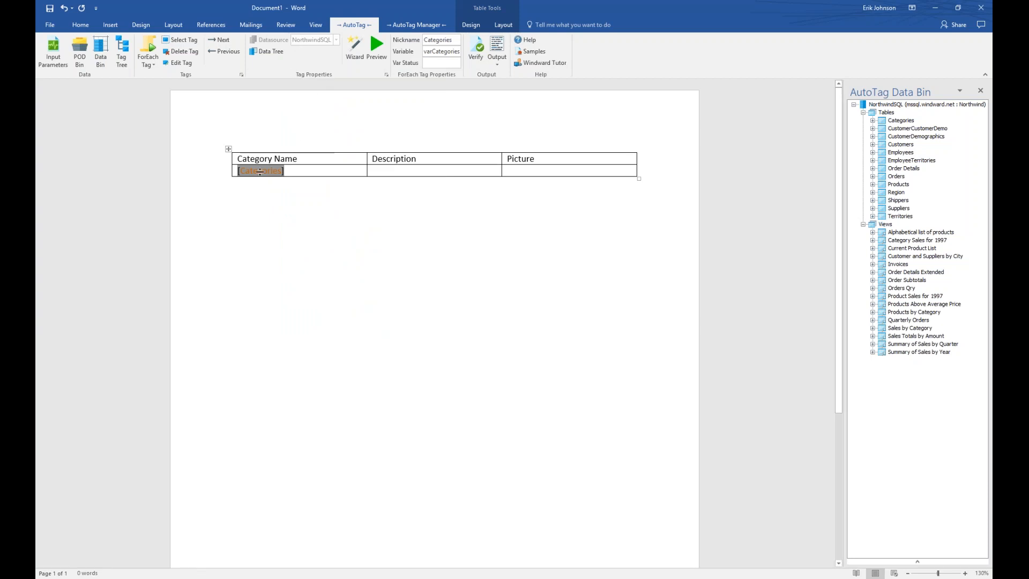
mouse_move(260, 171)
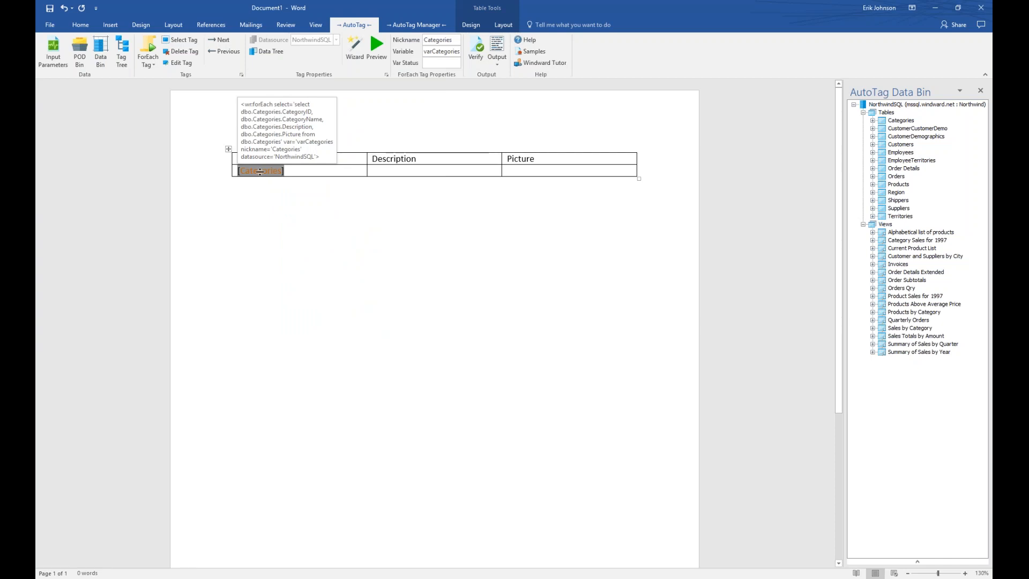
Preview the eight category rows the tag returns, then open the tag types after [Categories].
left_click(377, 49)
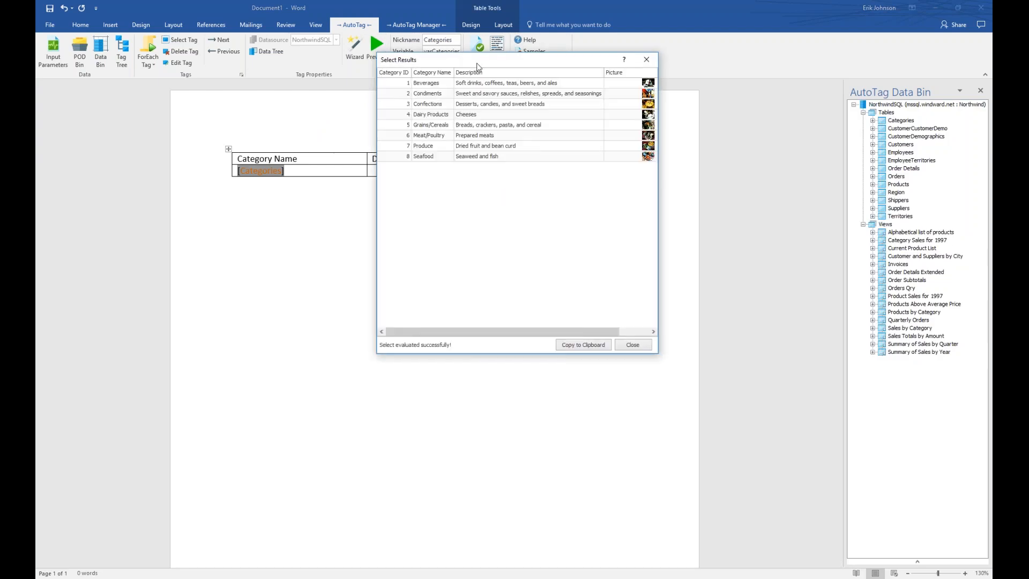
left_click_drag(479, 64, 320, 170)
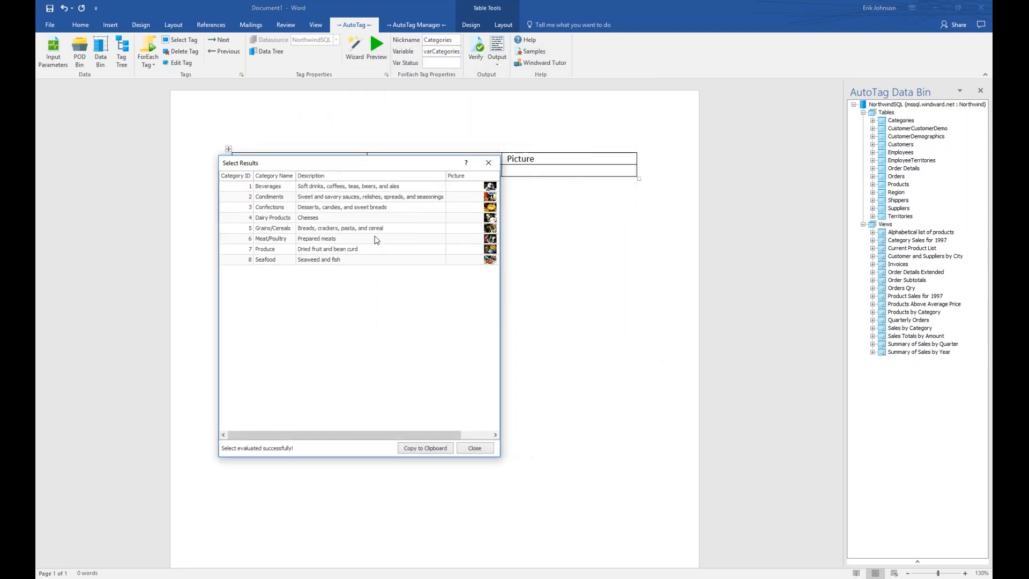
left_click_drag(502, 459, 655, 451)
left_click_drag(495, 167, 496, 195)
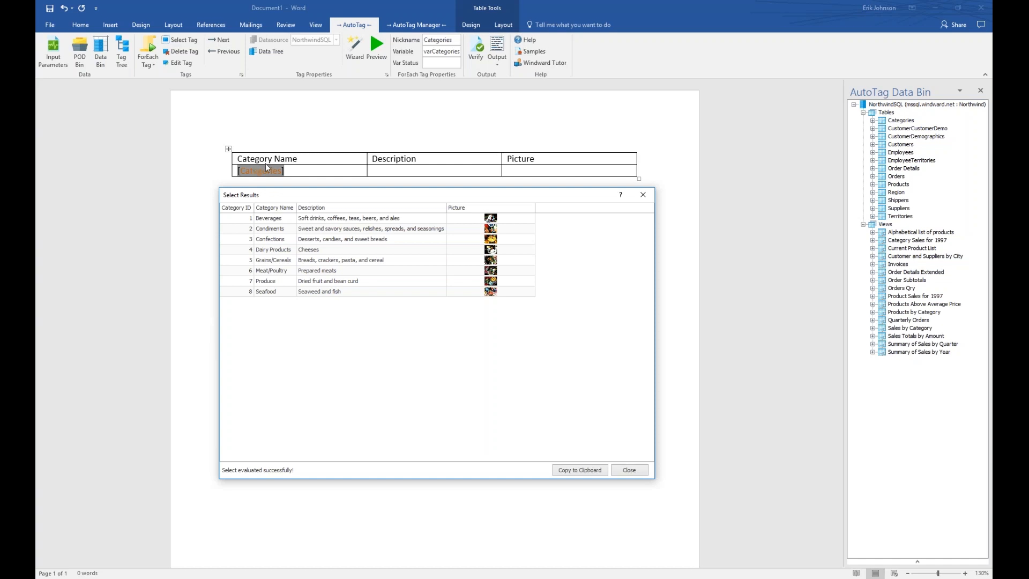
left_click(630, 471)
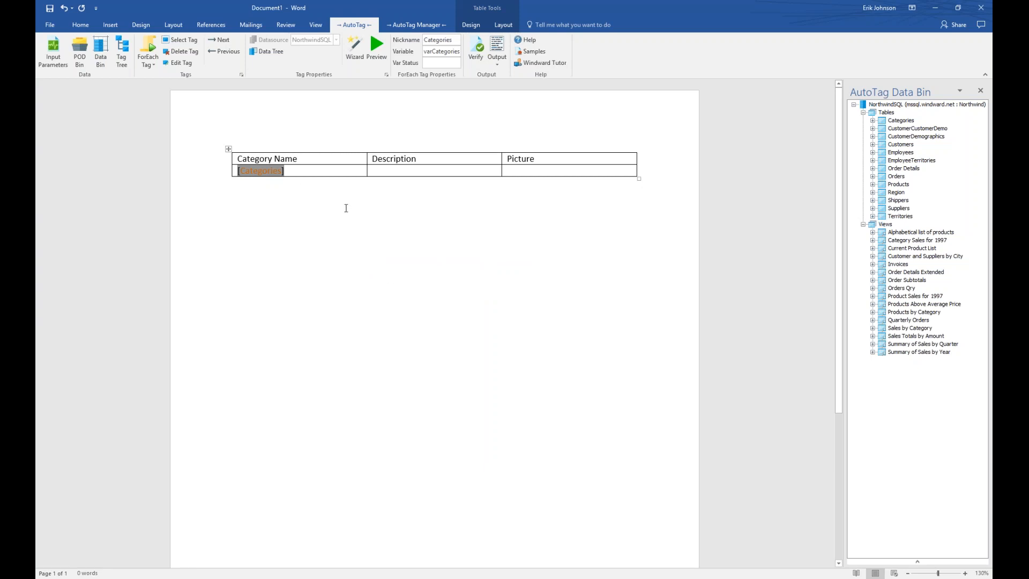
left_click(309, 168)
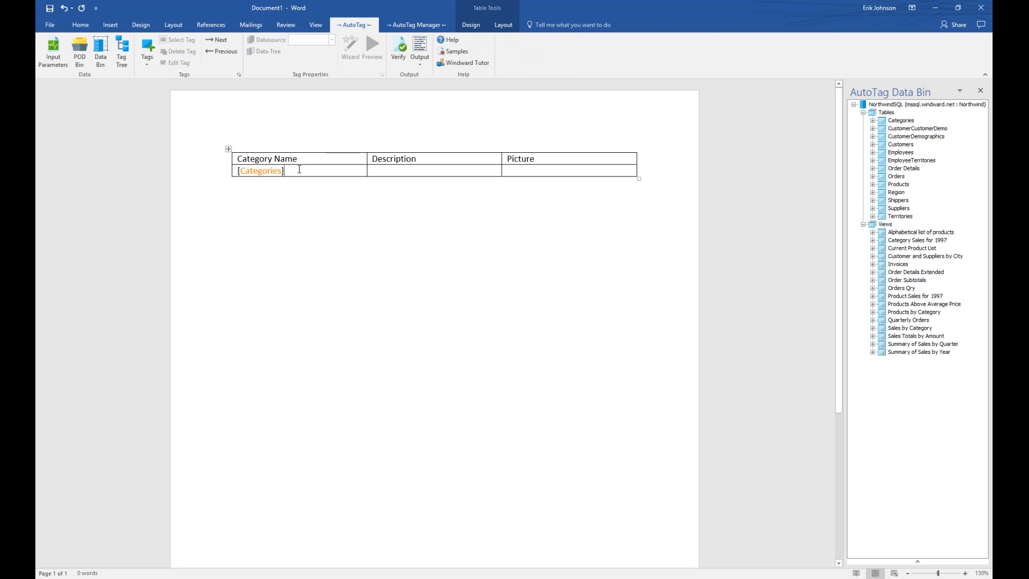
left_click(151, 47)
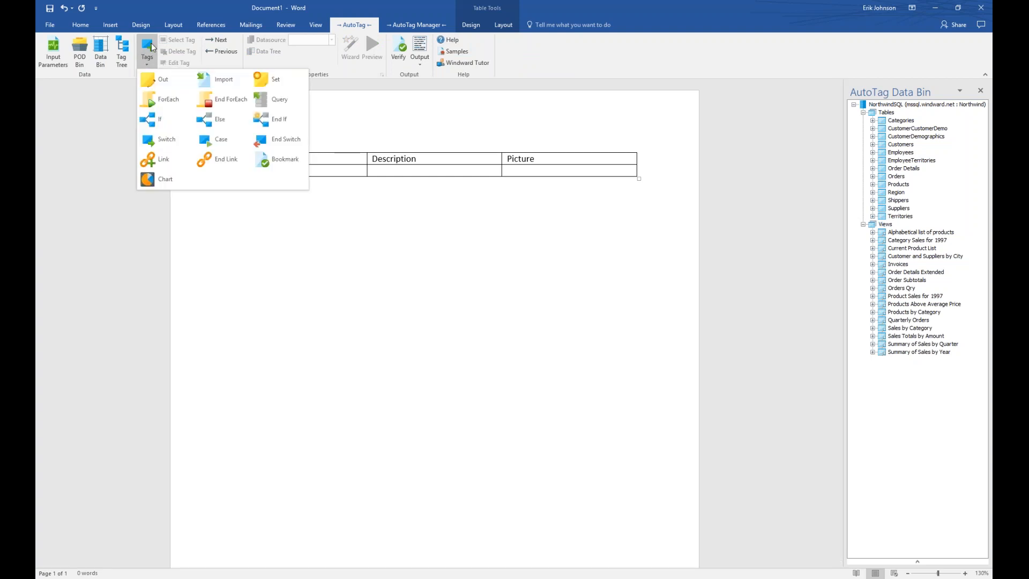
Insert an Out tag after [Categories] and bind it to varCategories' CategoryName field.
left_click(164, 79)
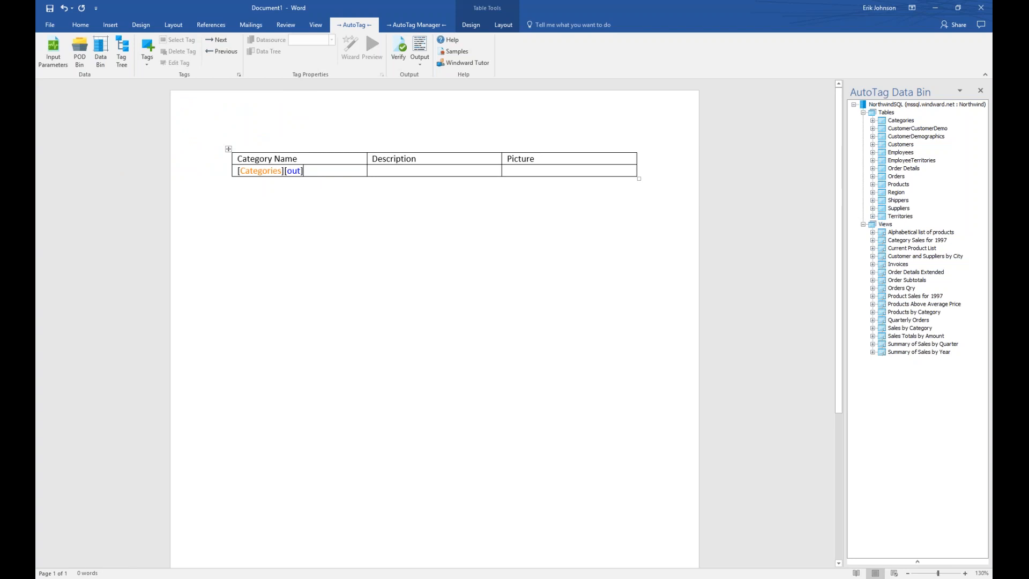
left_click(294, 172)
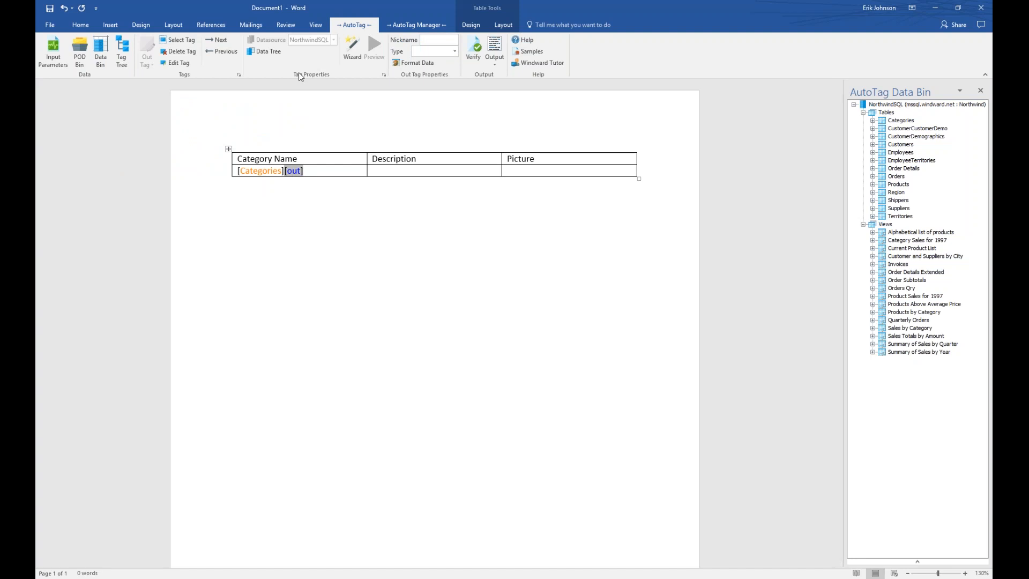
left_click(266, 53)
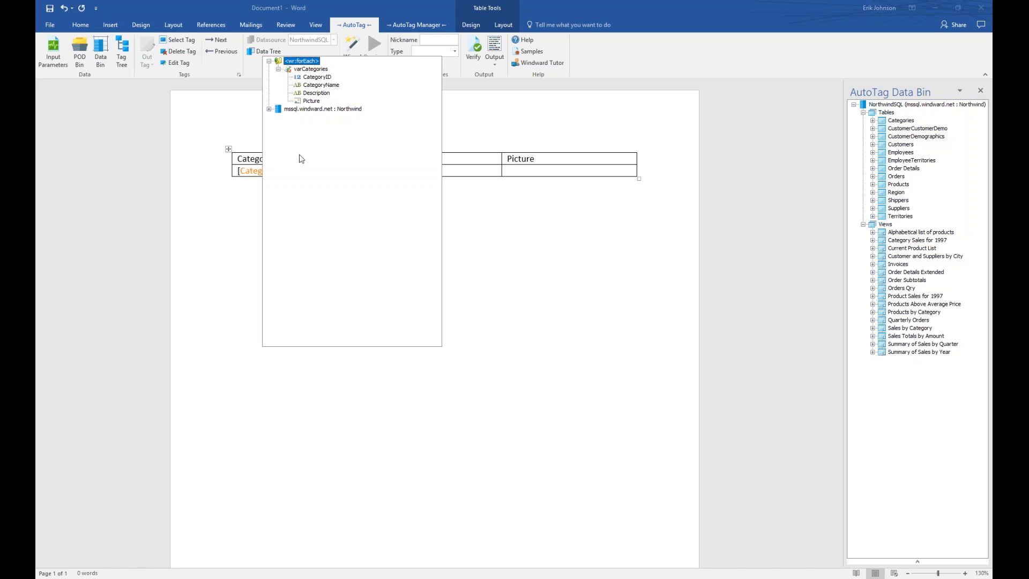
mouse_move(313, 73)
left_click(269, 109)
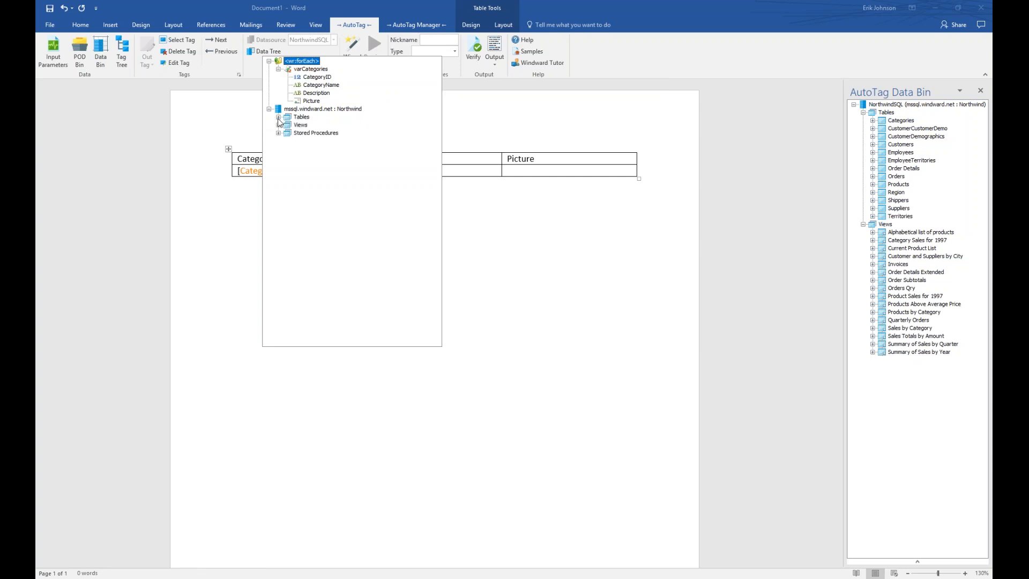
left_click(278, 117)
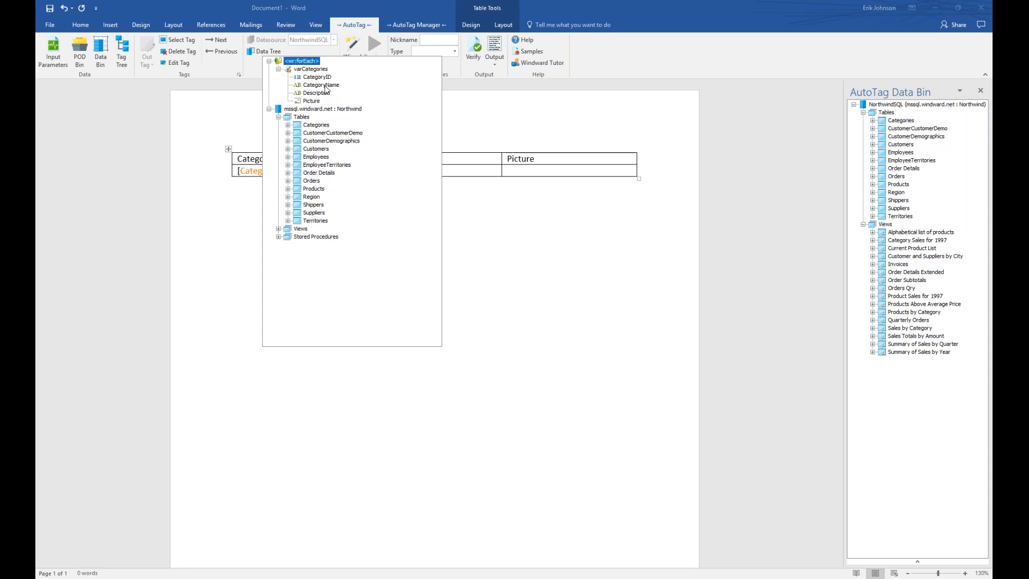
left_click(324, 85)
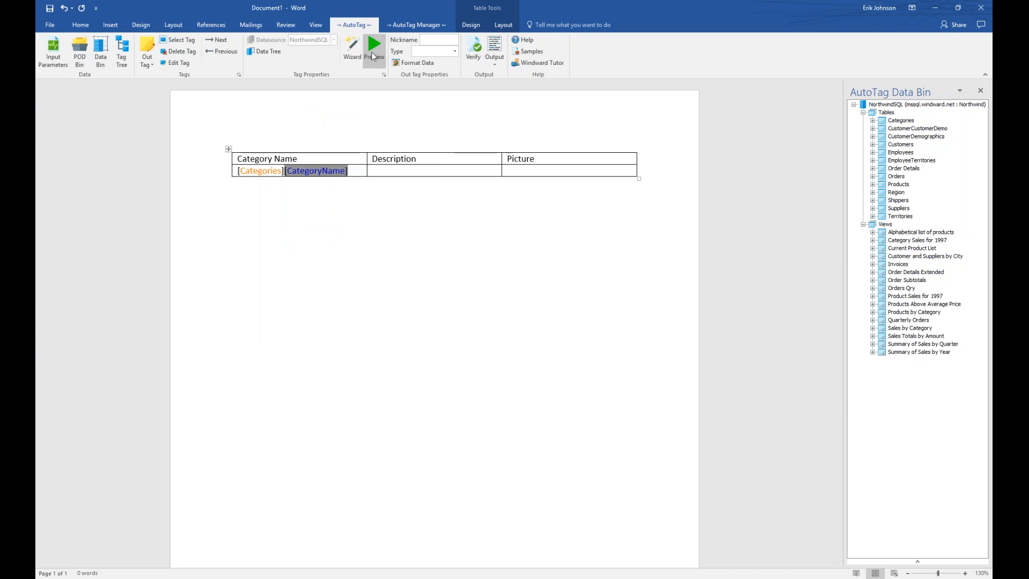
left_click(374, 56)
left_click_drag(443, 66, 327, 200)
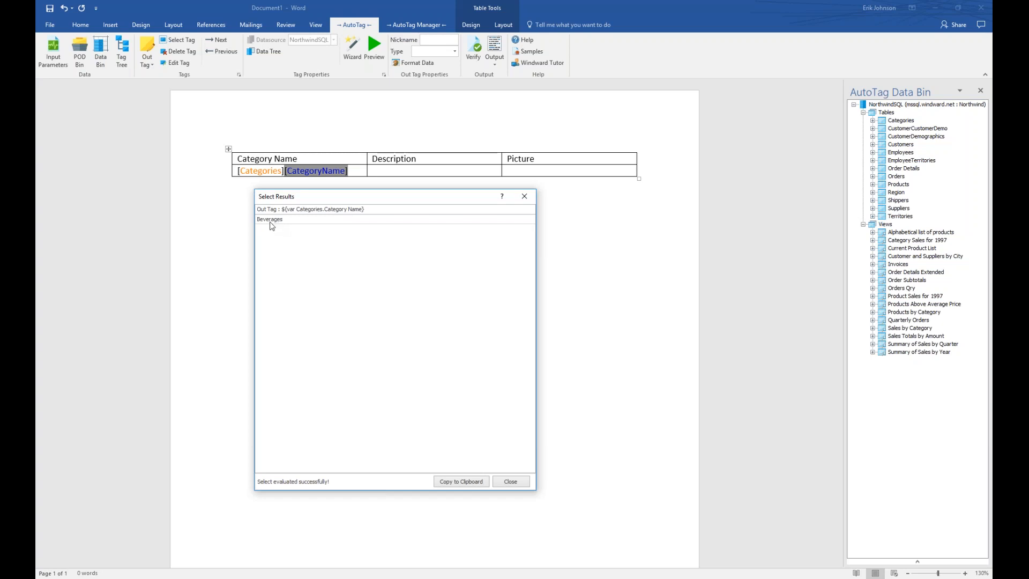
left_click(512, 481)
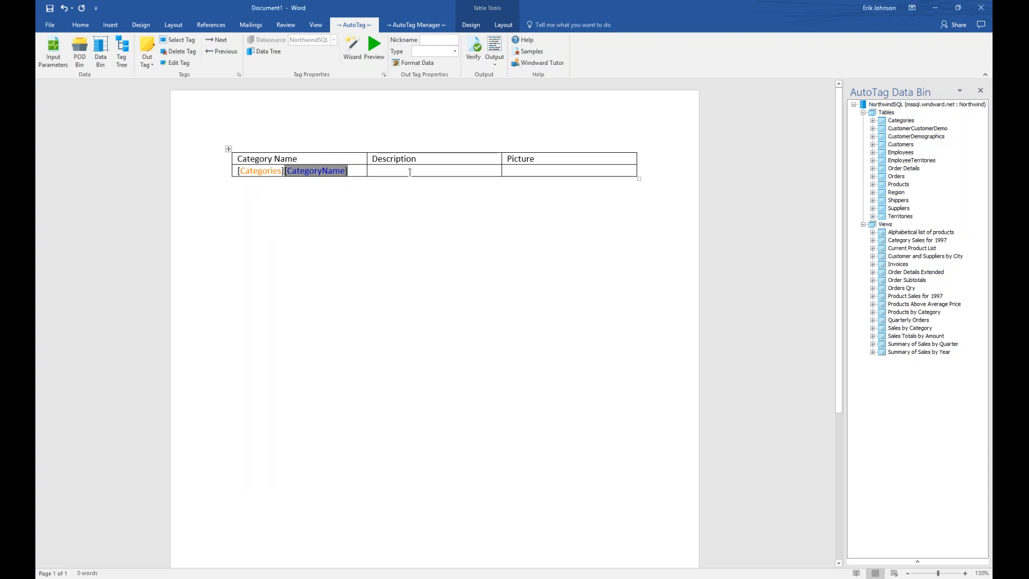
Insert an Out tag in the Description cell bound to varCategories.Description.
left_click(378, 169)
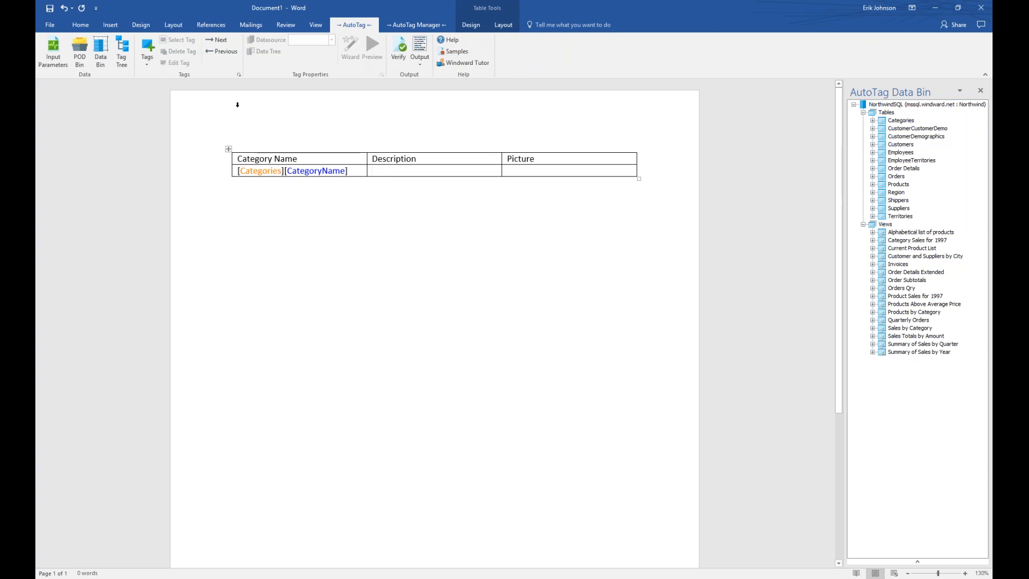
left_click(148, 49)
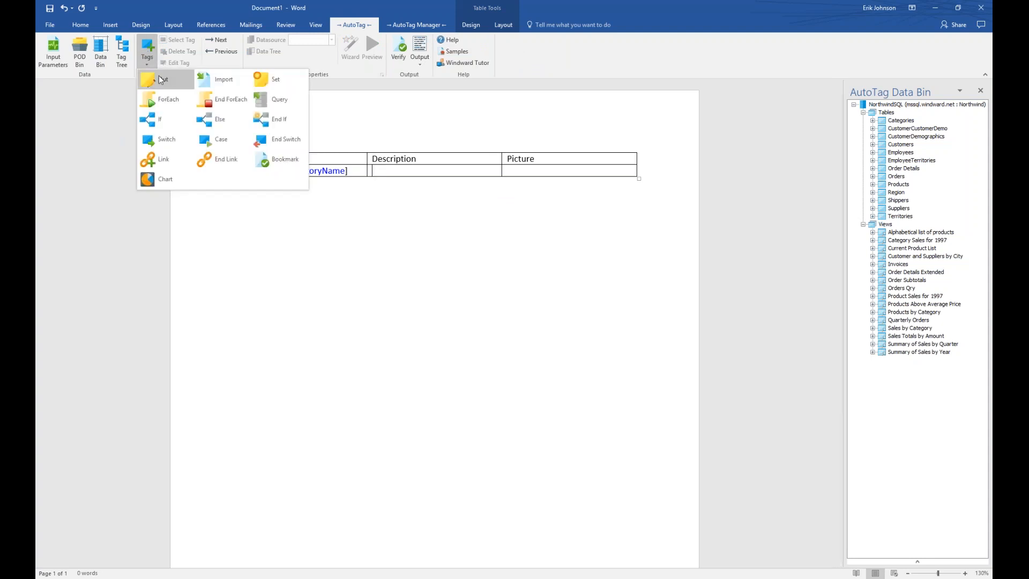
left_click(158, 76)
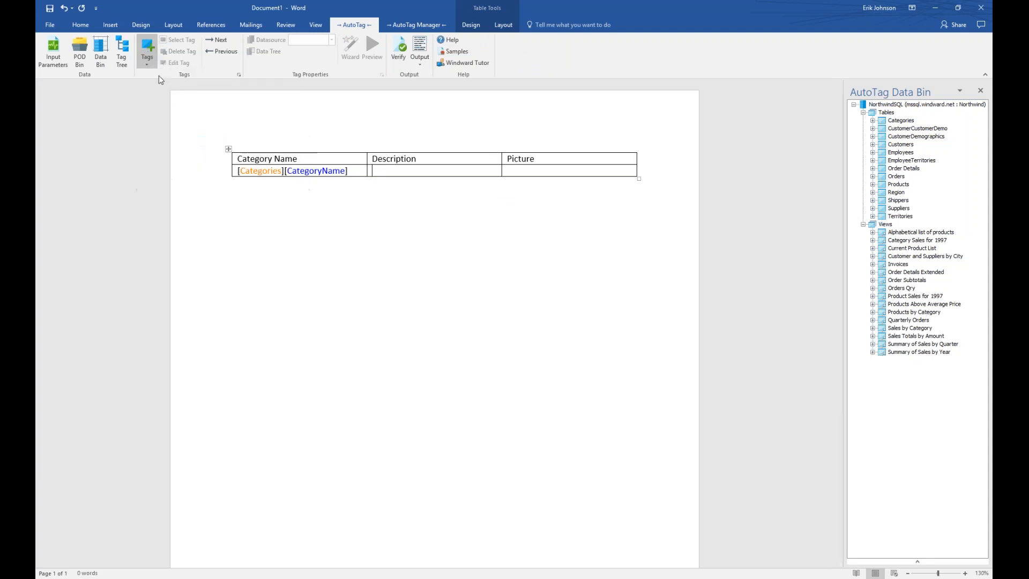
left_click(384, 172)
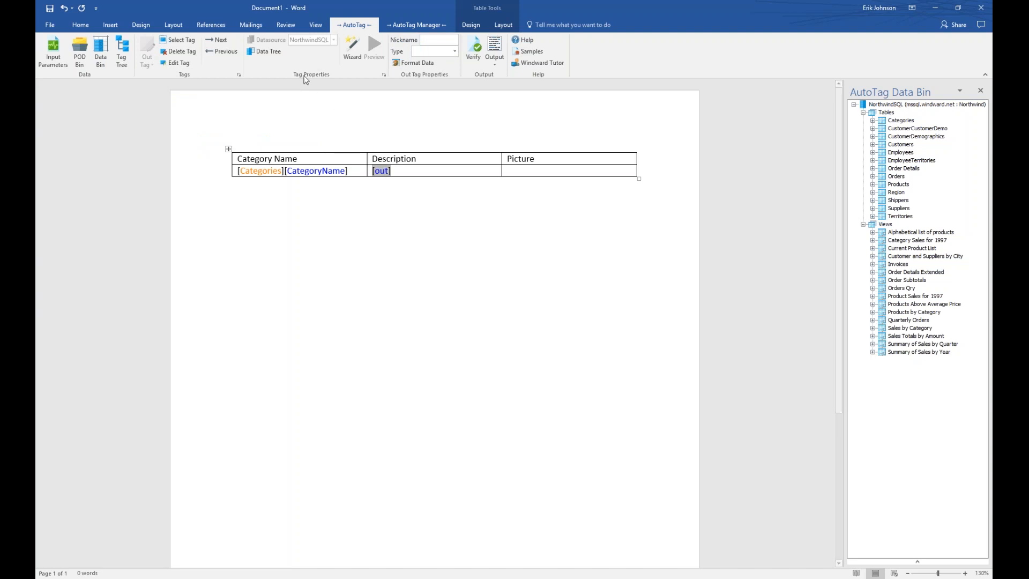
left_click(268, 52)
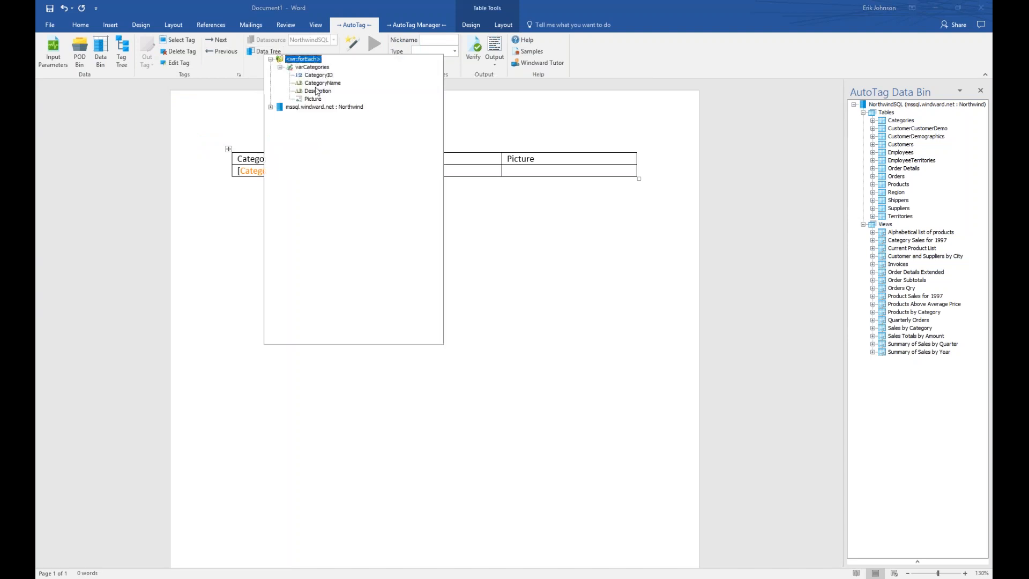
double_click(317, 91)
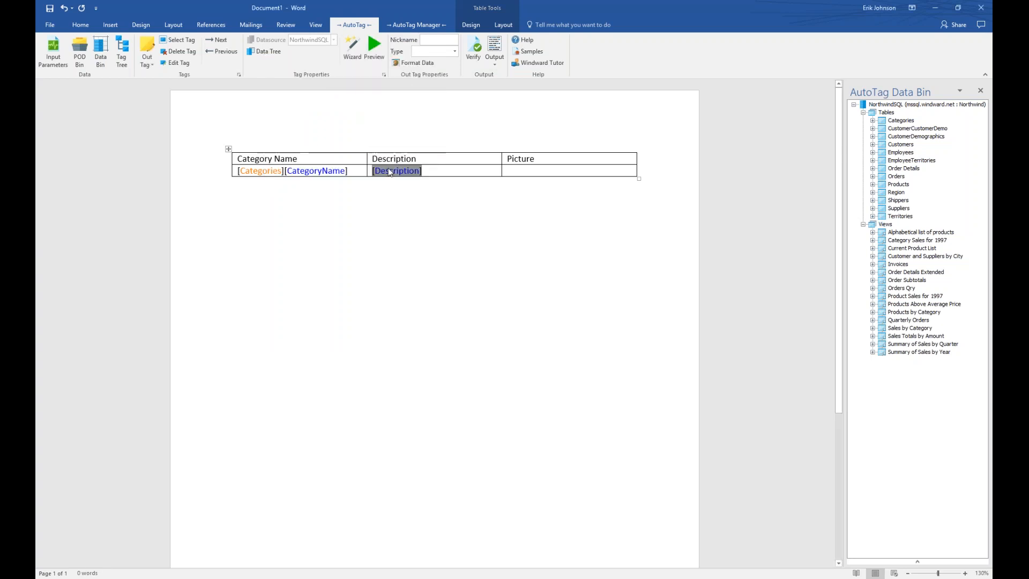
mouse_move(400, 173)
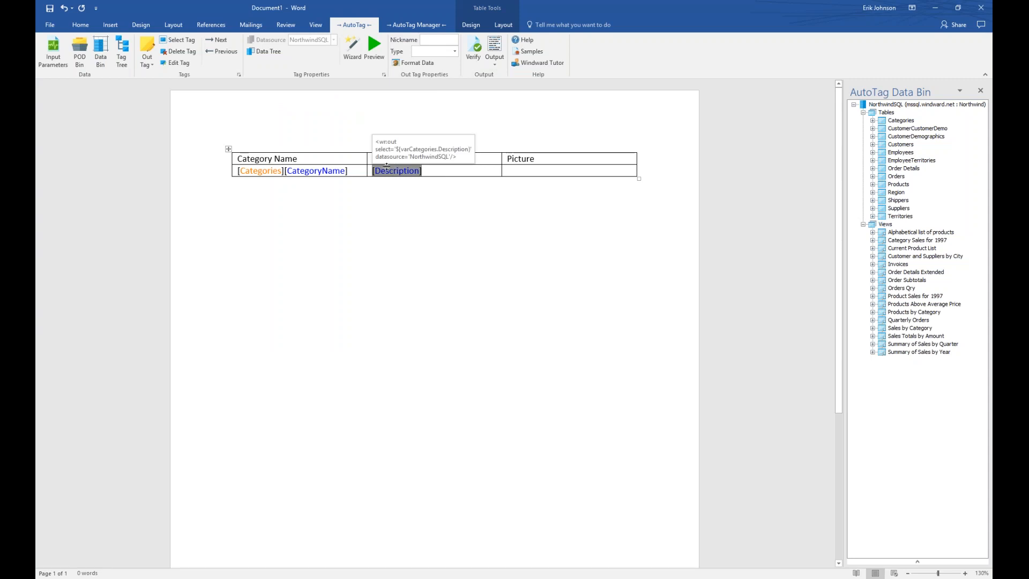
Insert an Out tag in the Picture cell bound to varCategories' Picture field.
left_click(525, 172)
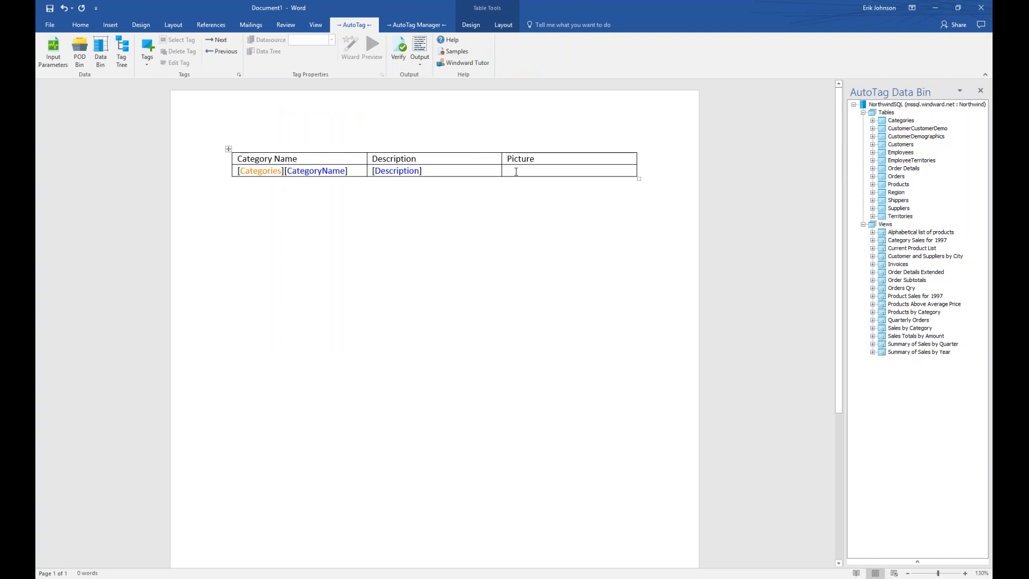
left_click(147, 53)
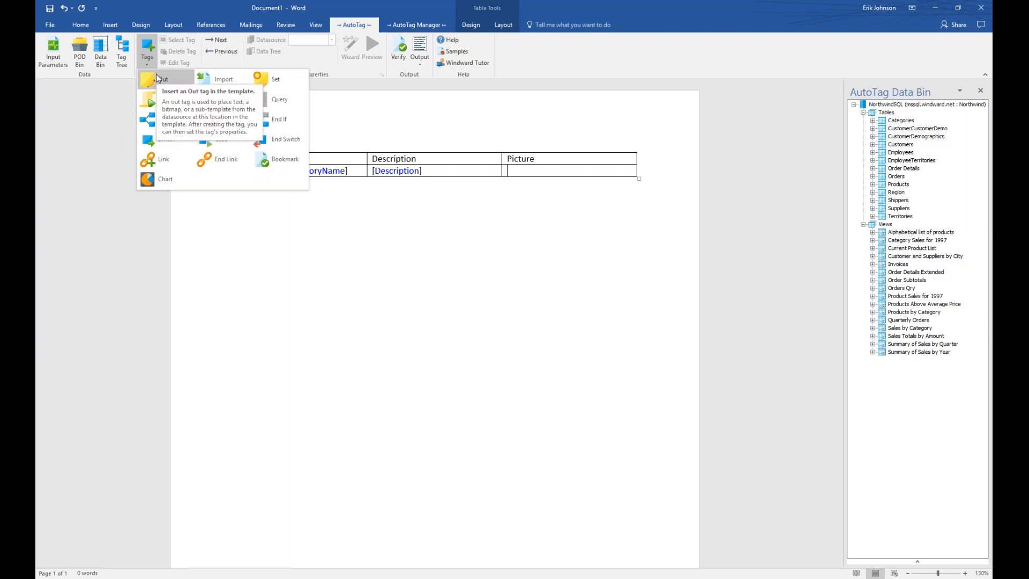
left_click(157, 78)
double_click(516, 171)
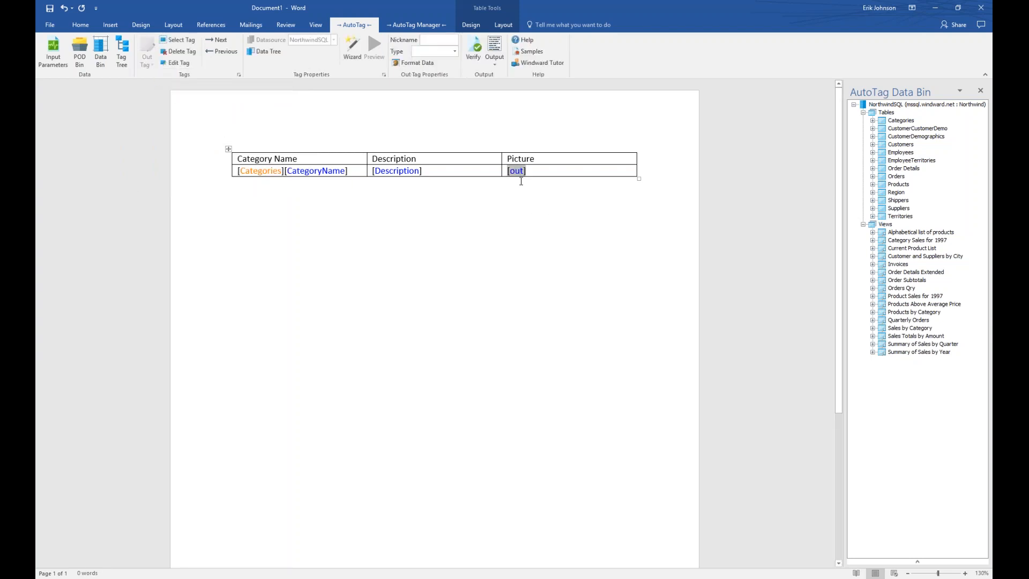
left_click(257, 53)
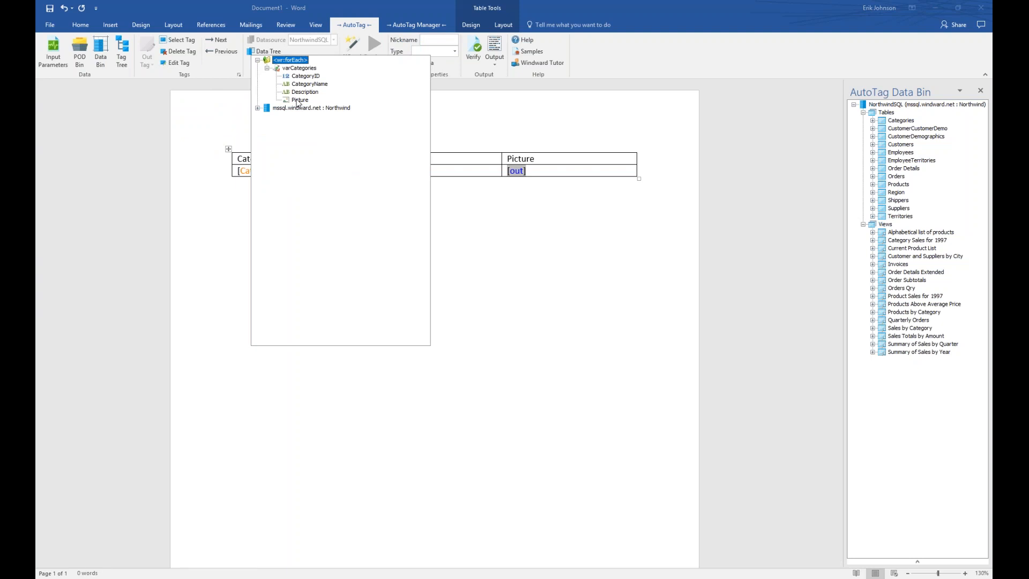
double_click(298, 102)
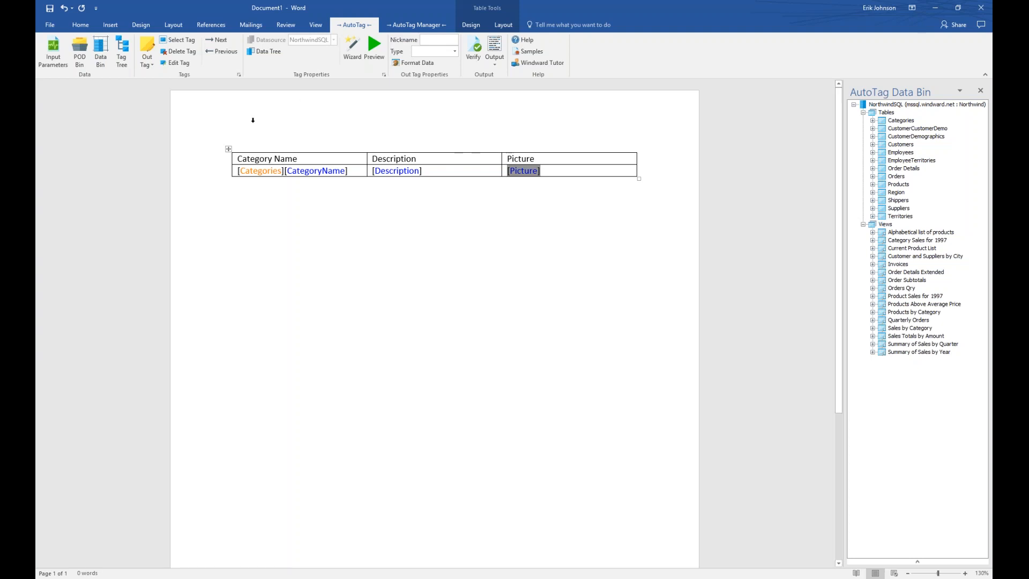
mouse_move(260, 174)
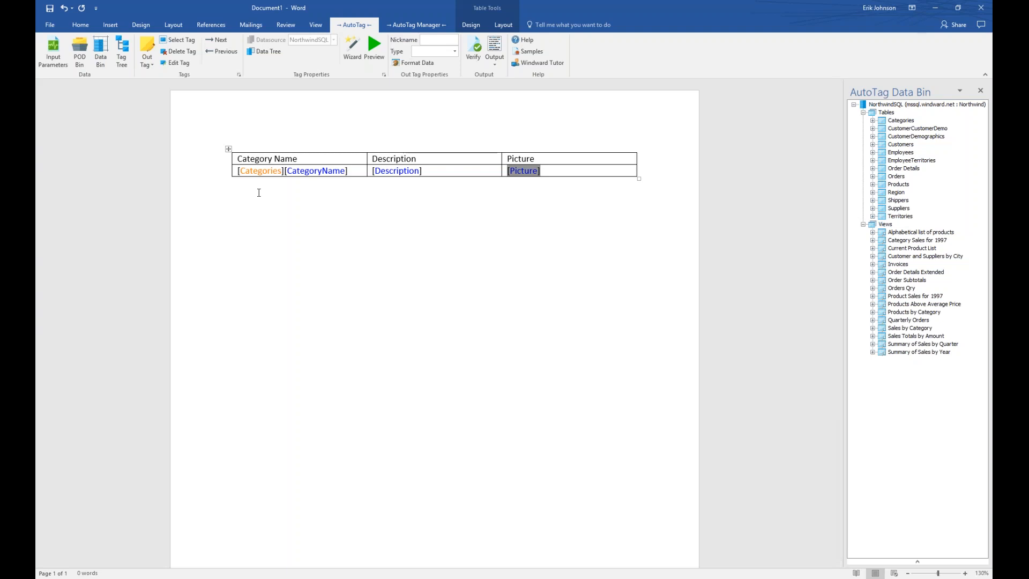
Put the cursor in the empty paragraph below the table and open the AutoTag Tags list.
left_click(259, 193)
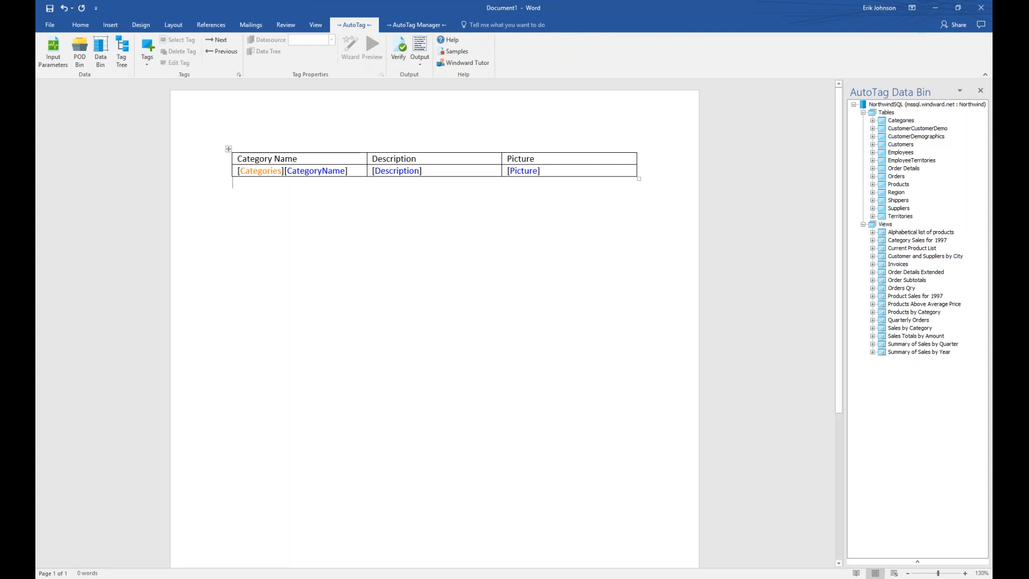
left_click(572, 171)
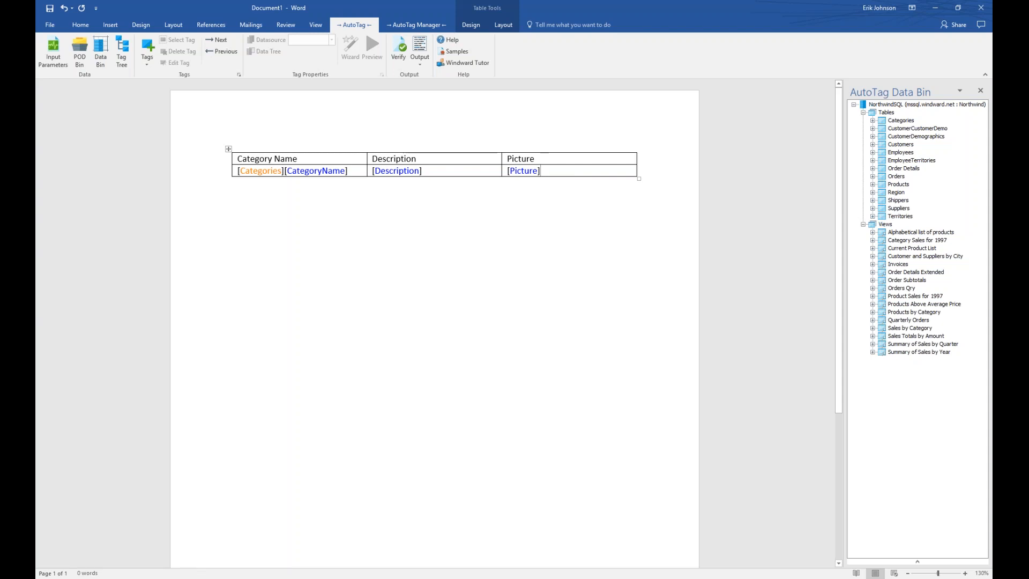
left_click(273, 188)
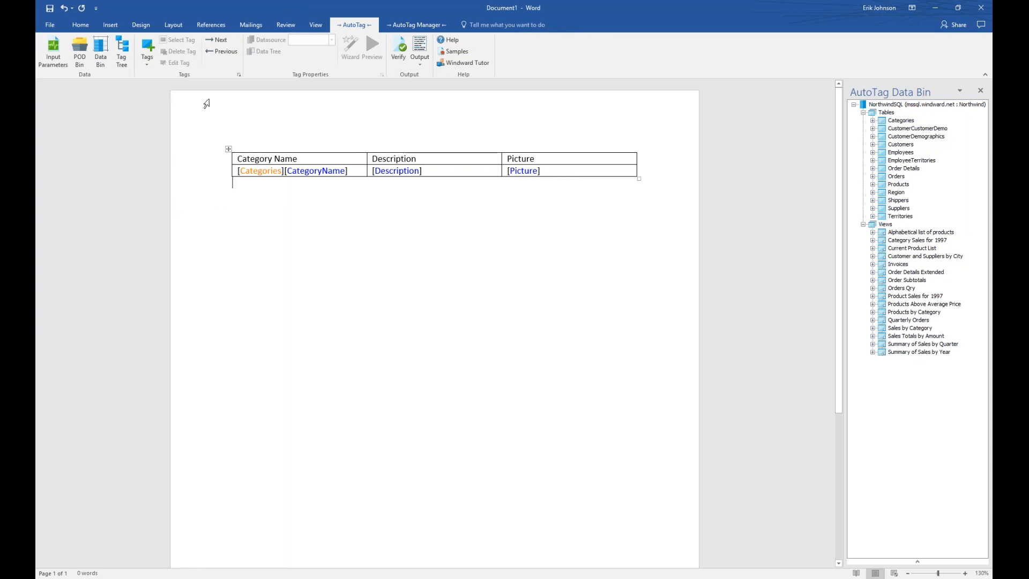
left_click(147, 58)
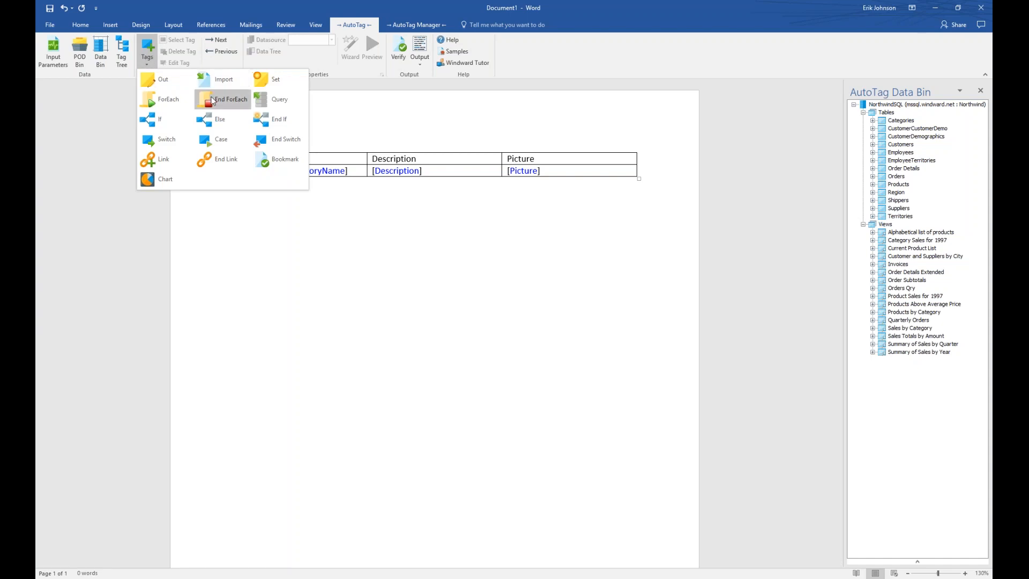
Insert an End ForEach tag [:forEach] directly below the table.
left_click(213, 101)
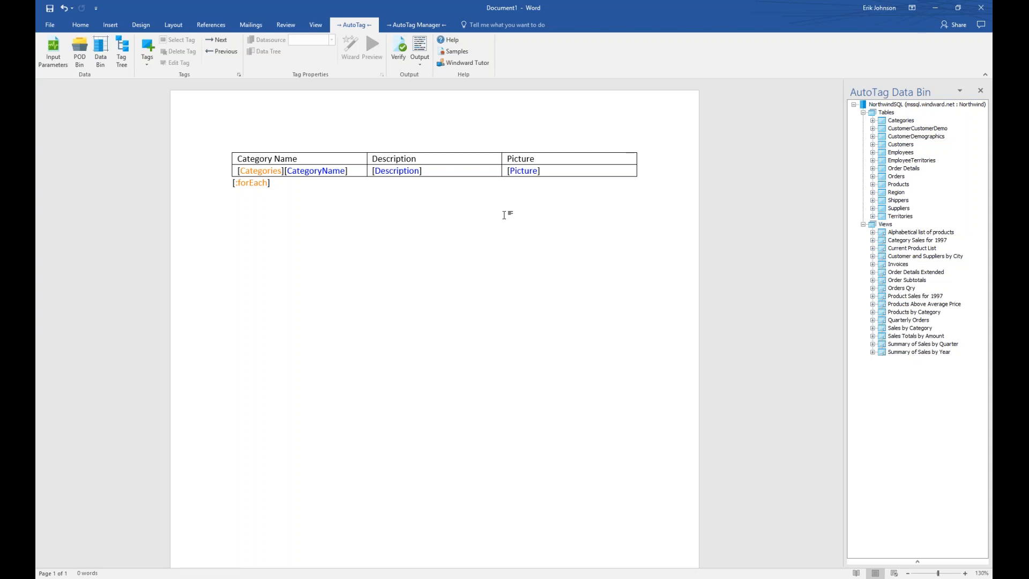
Uncheck First Column and apply the Grid Table 4 - Accent 6 table style.
left_click(313, 157)
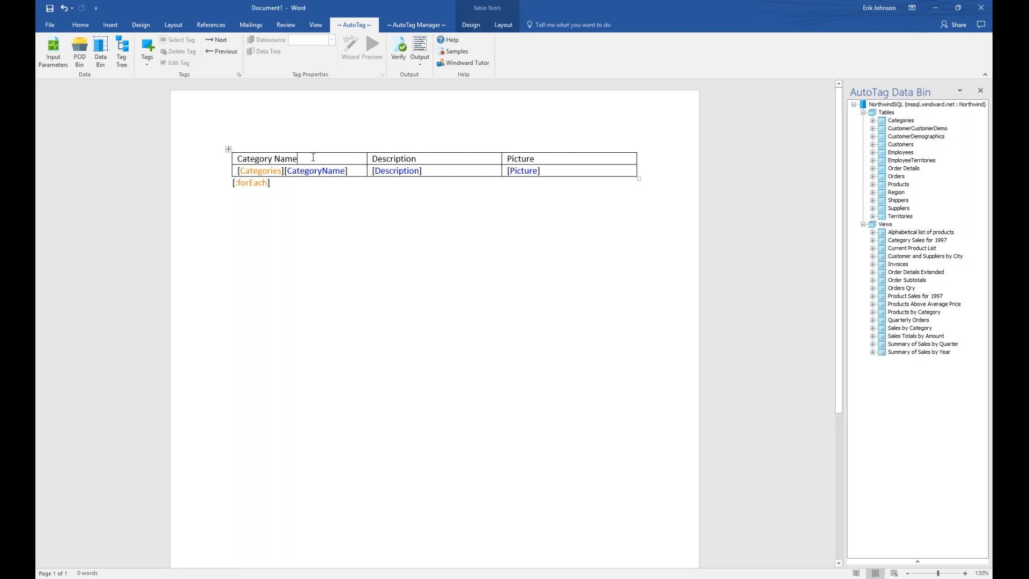
left_click(503, 27)
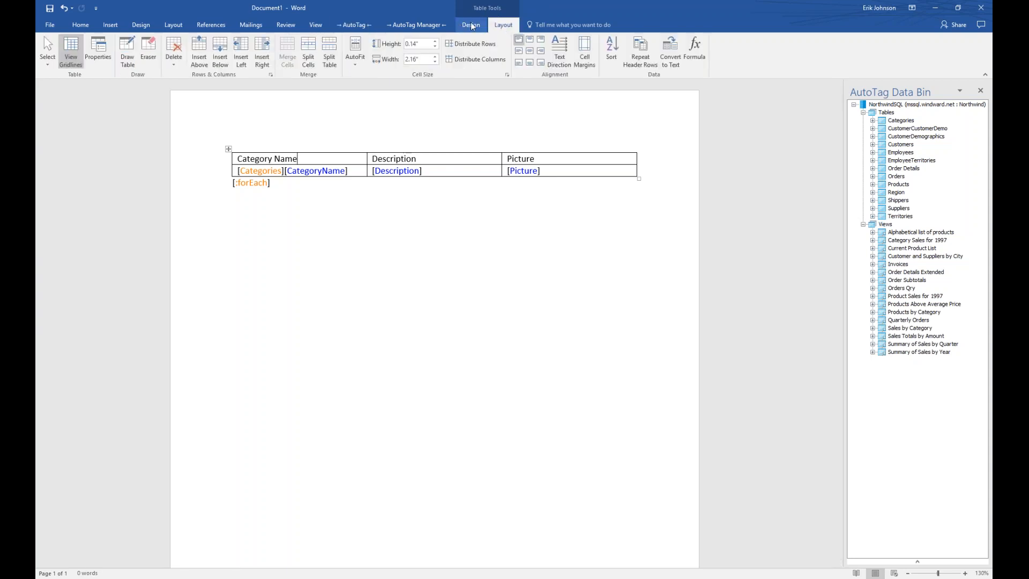
left_click(470, 25)
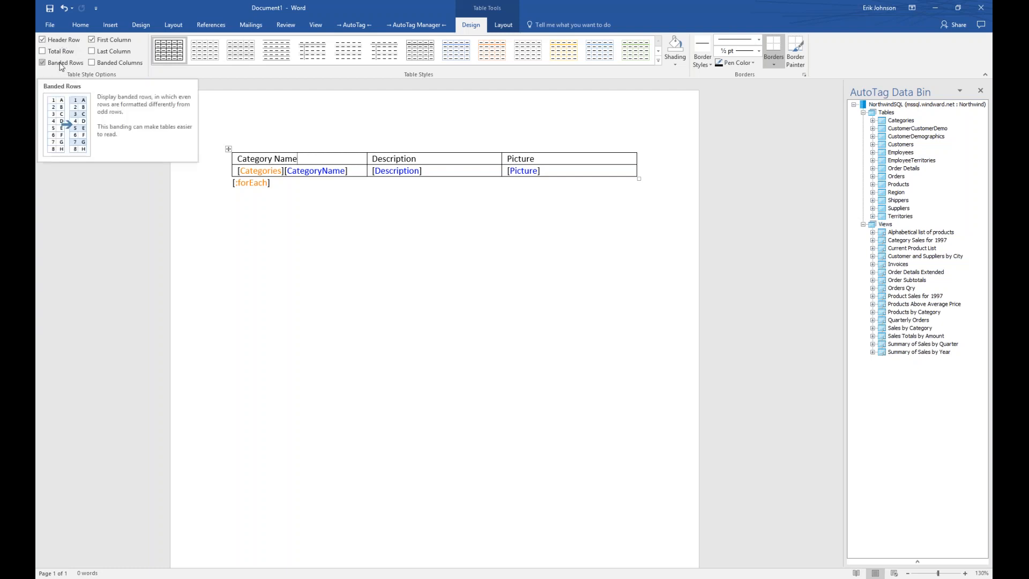
left_click(90, 44)
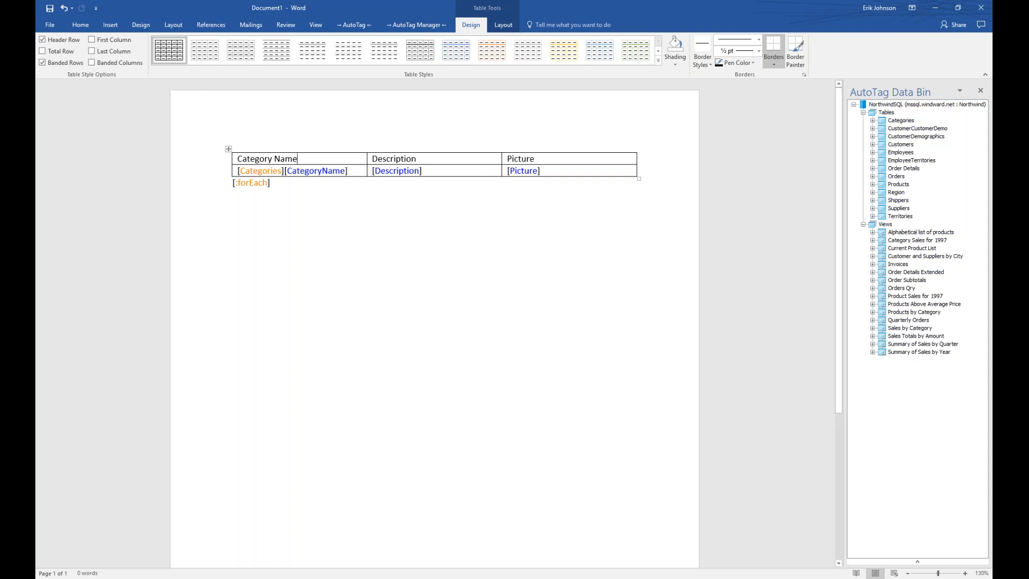
left_click(659, 61)
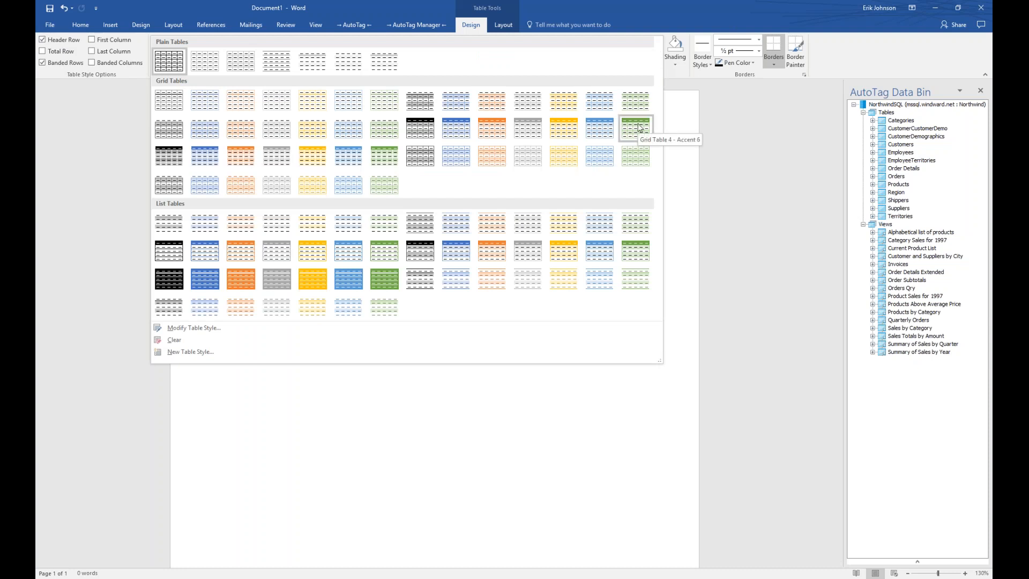
left_click(639, 127)
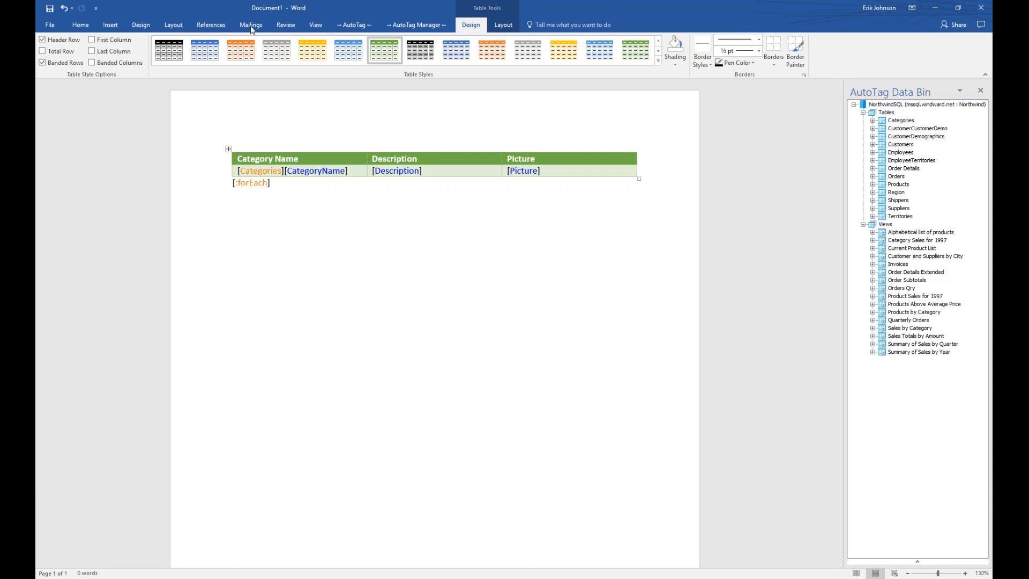
Generate a DOCX report, first saving the template as Category Name.docx on the Desktop.
left_click(352, 27)
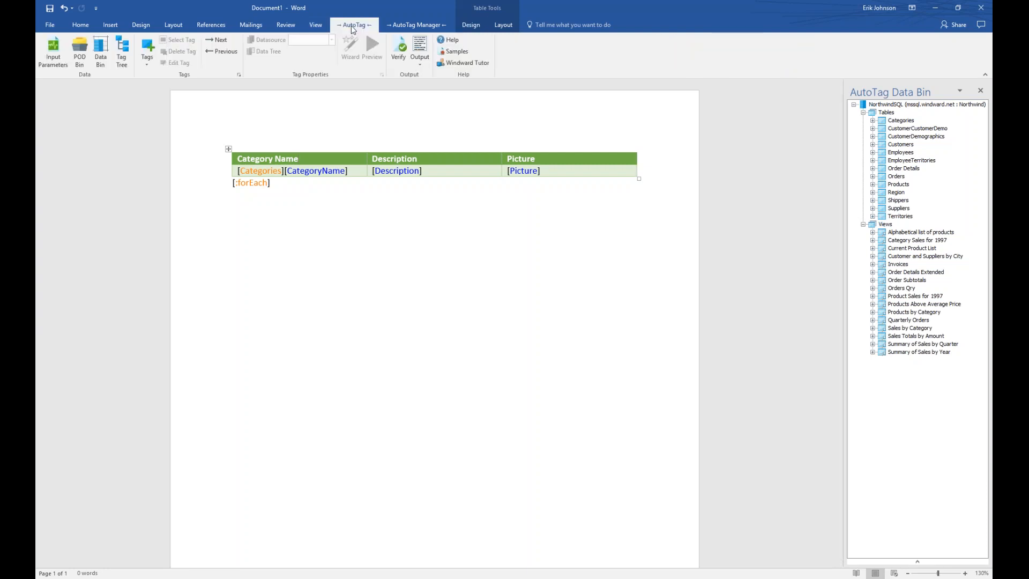
left_click(425, 67)
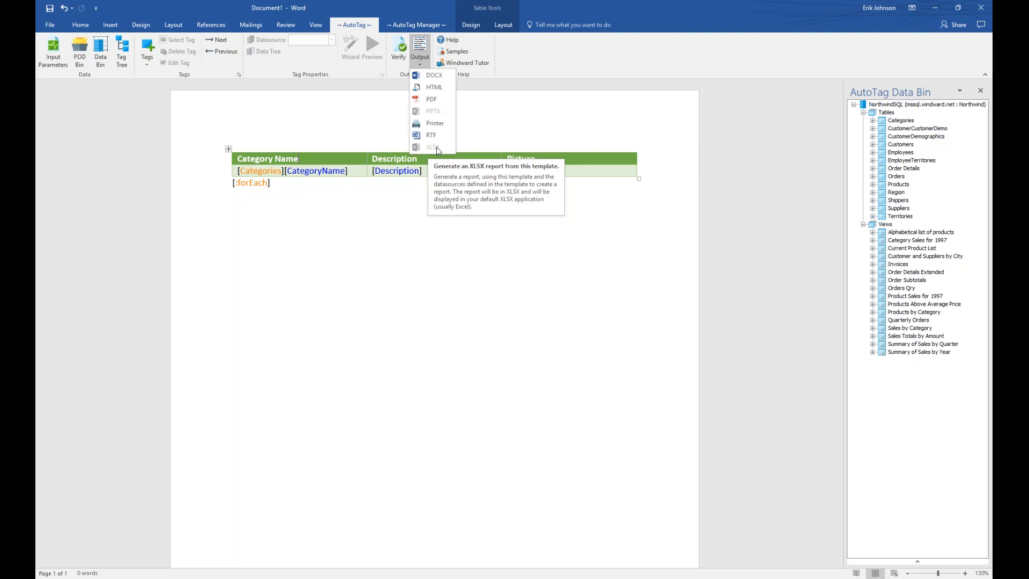
left_click(435, 76)
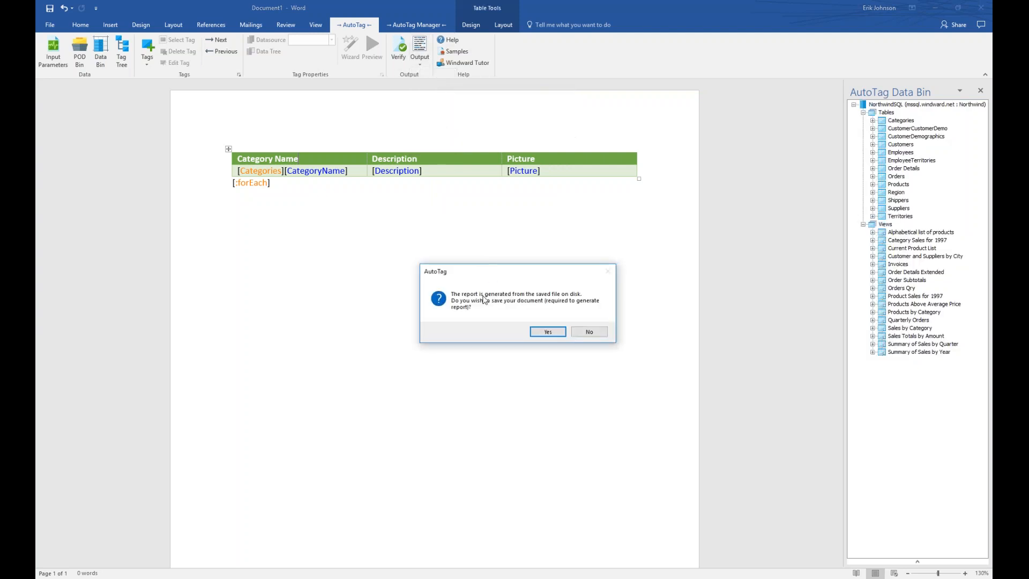
left_click(547, 332)
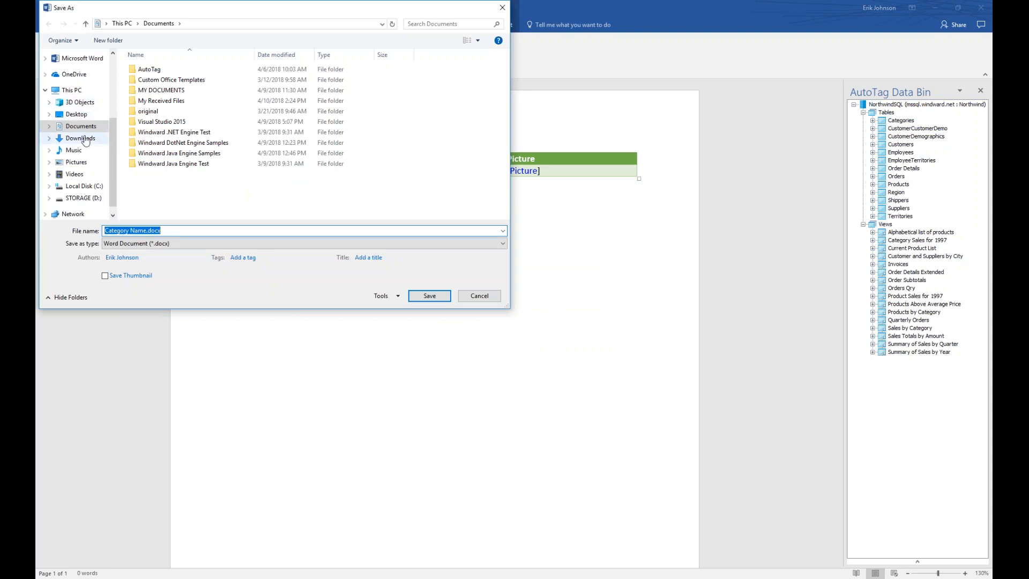
left_click(76, 114)
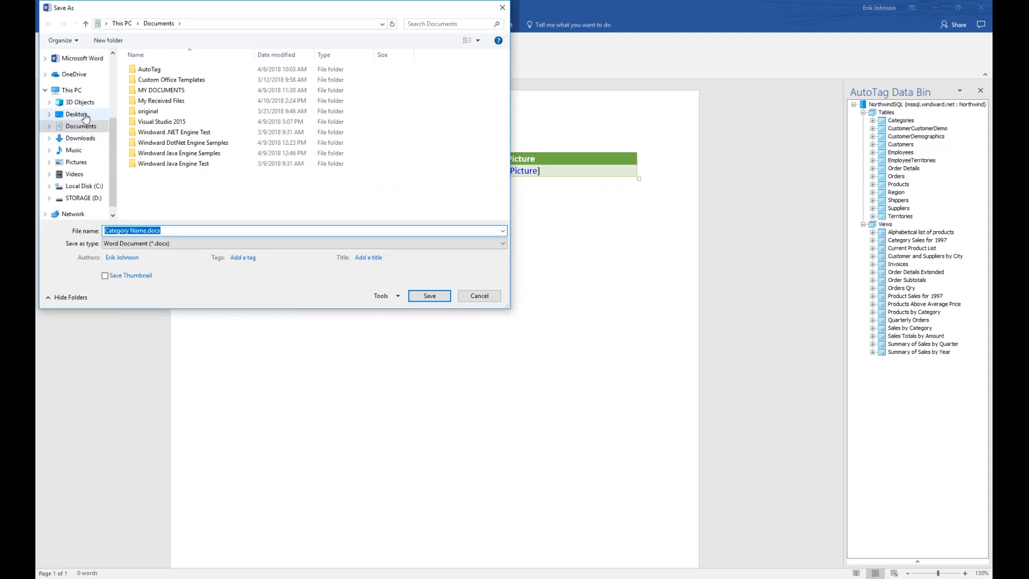
left_click(432, 298)
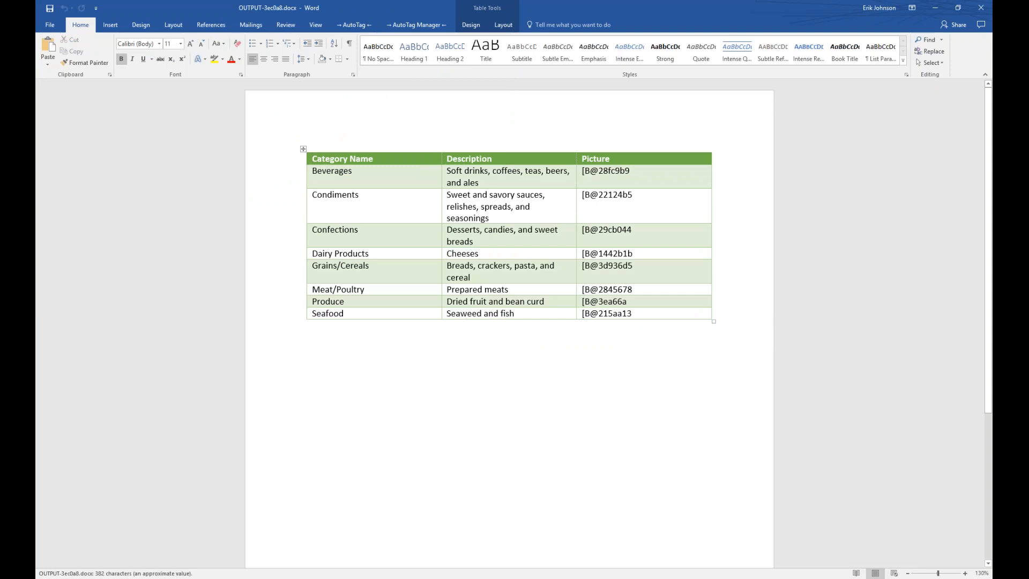
Snap the report beside the template, then close the Data Bin and report and maximize the template.
key("super+Right")
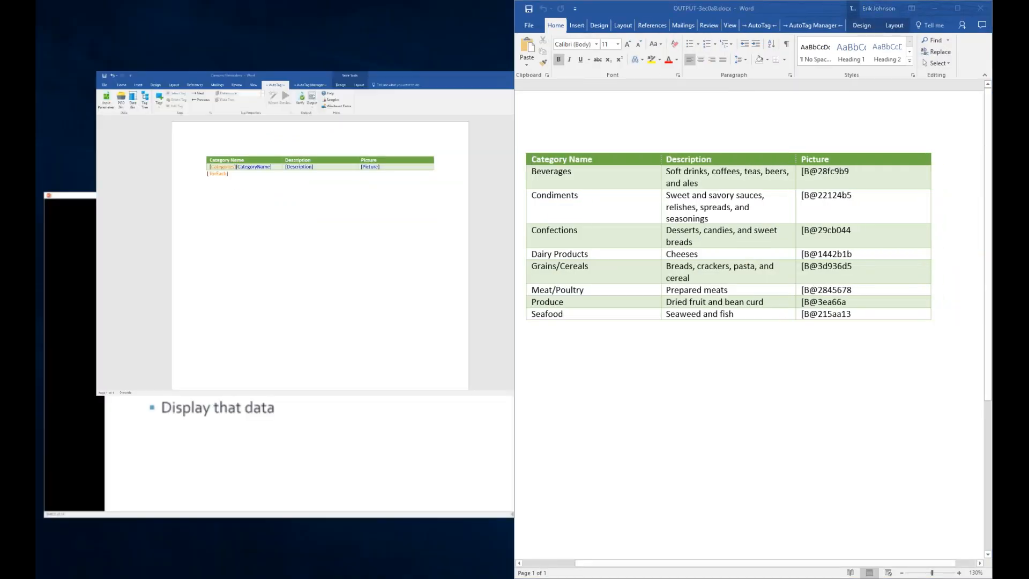
key("Return")
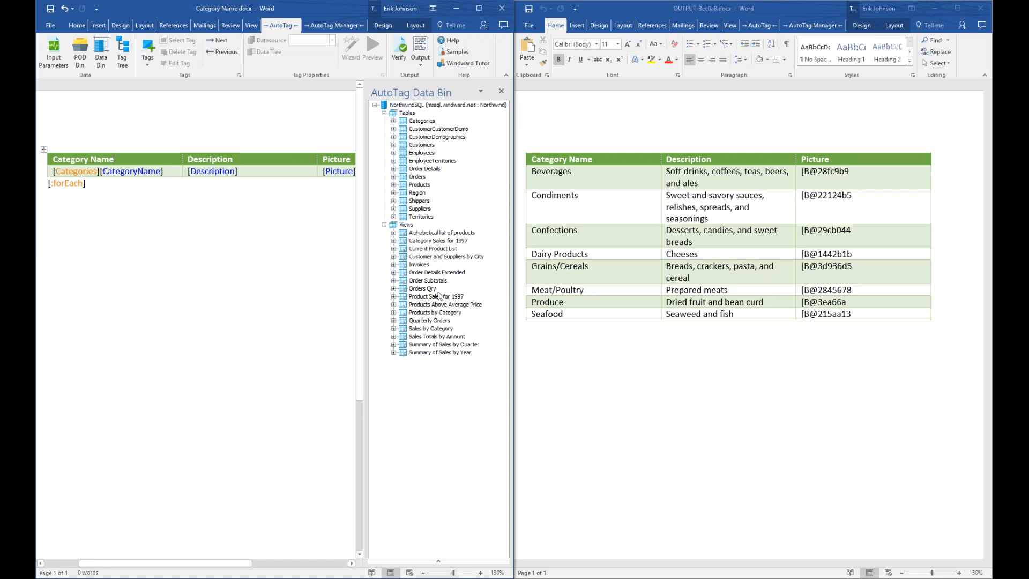
left_click(501, 94)
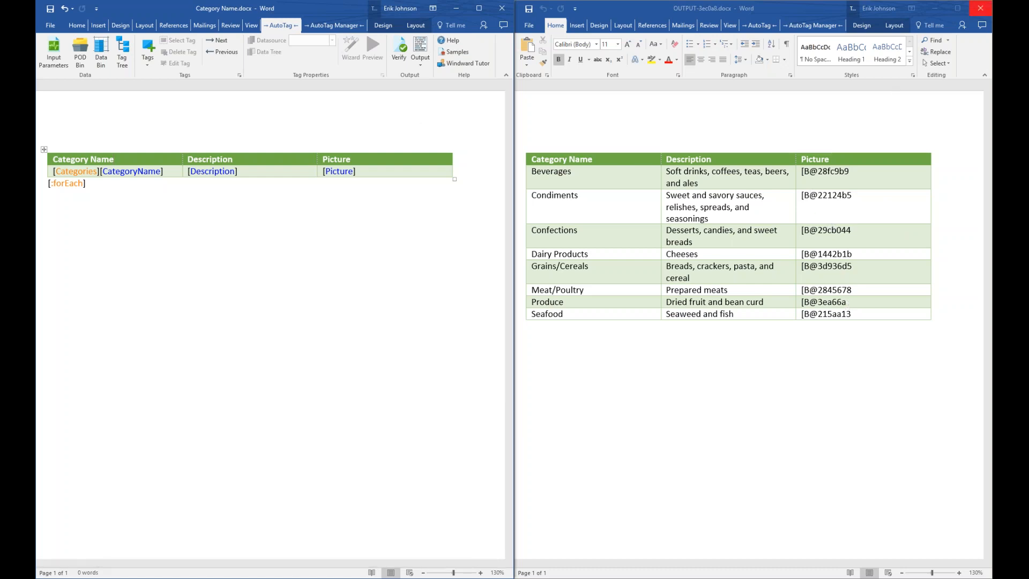
left_click(982, 9)
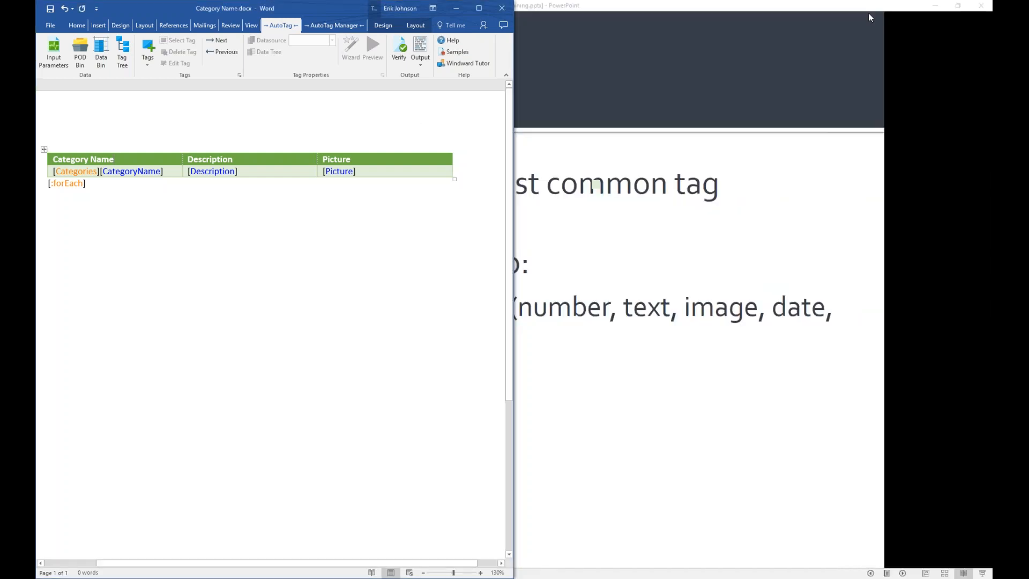
left_click(479, 9)
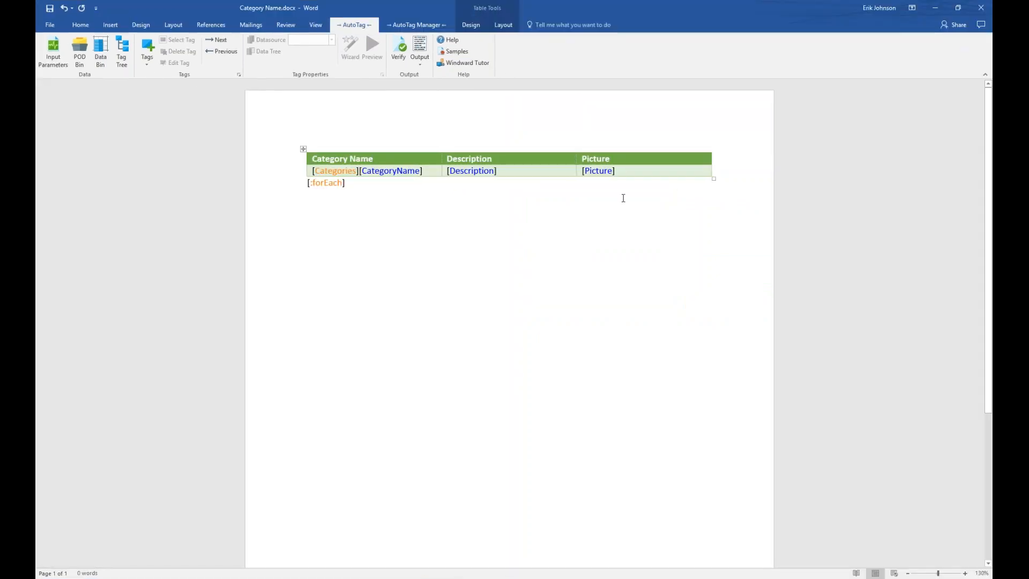
Change the [Picture] tag's output type to BITMAP in Out Tag Properties.
left_click(599, 172)
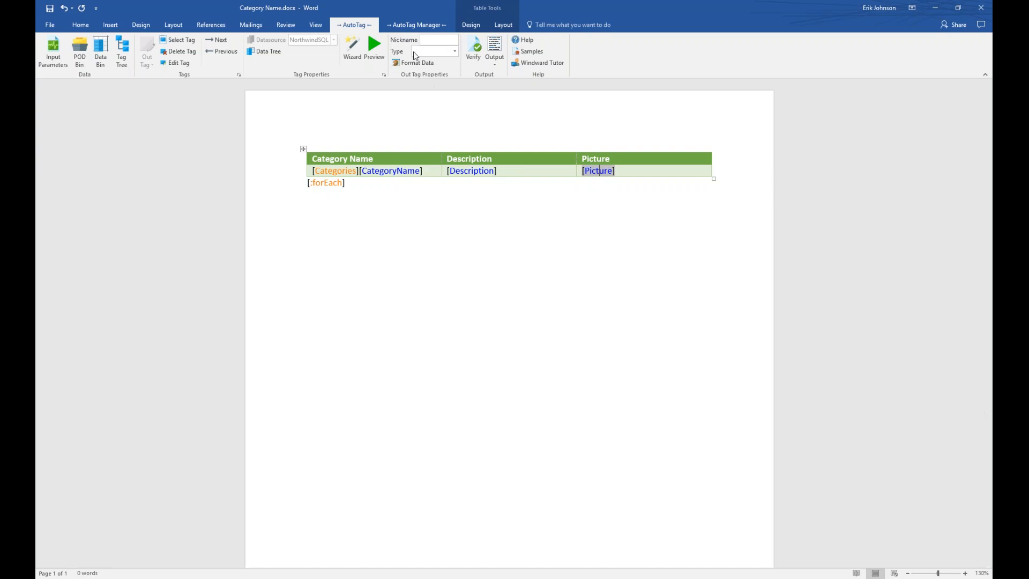
left_click(455, 52)
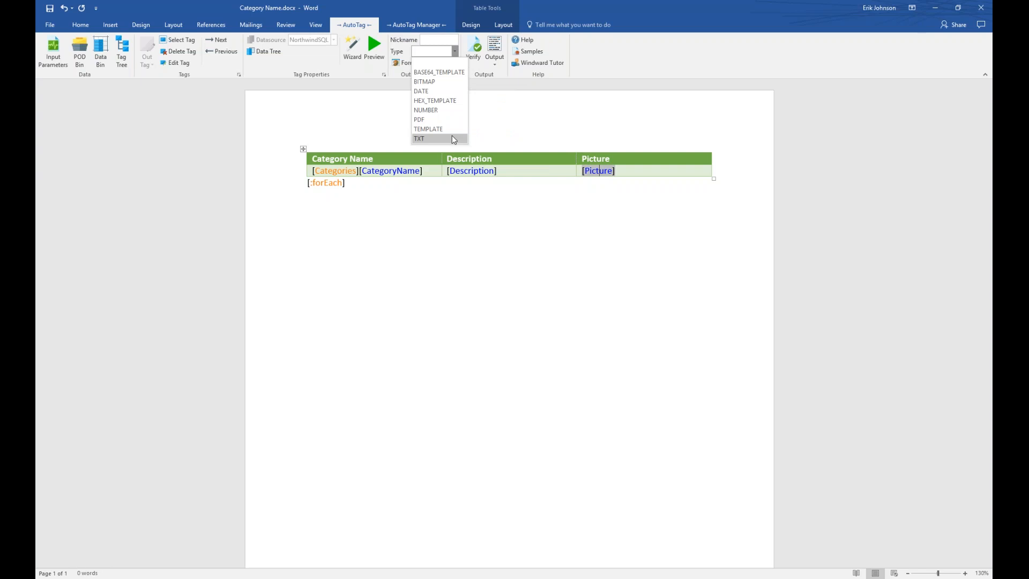
left_click(443, 82)
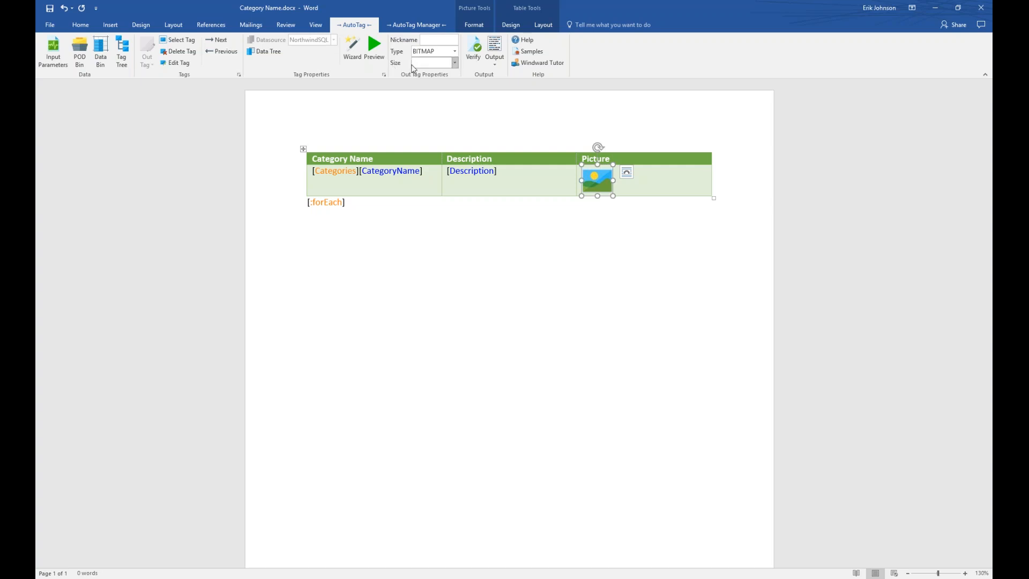
Give the Picture bitmap specified-width sizing and preview that it returns a category image.
left_click(455, 63)
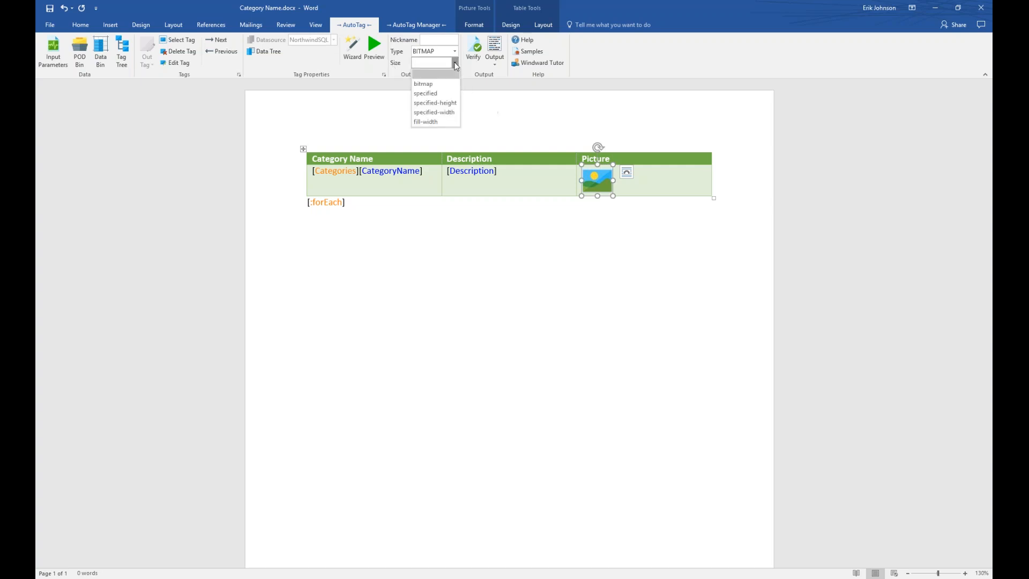
left_click(448, 112)
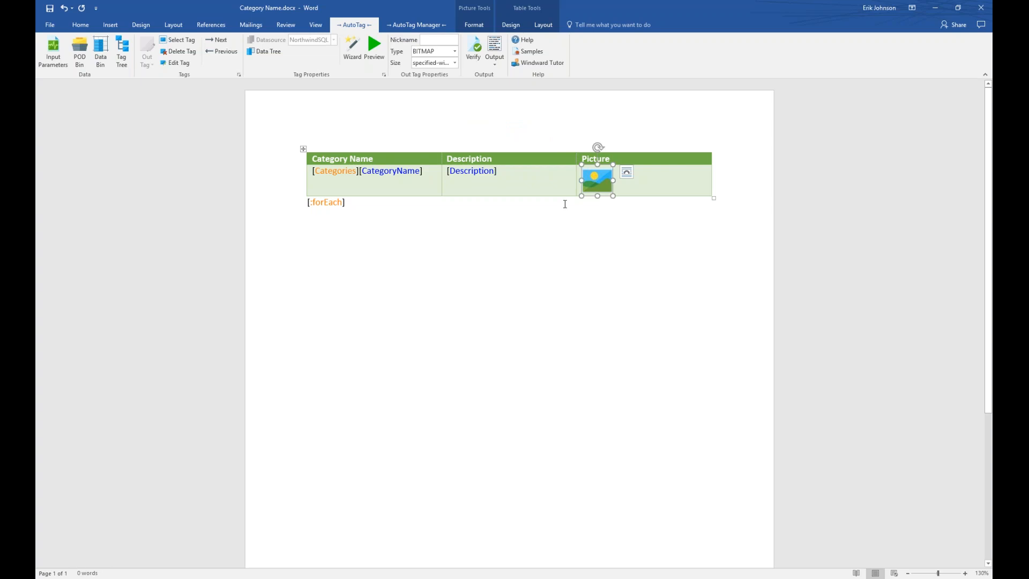
left_click(374, 50)
left_click_drag(424, 60, 409, 235)
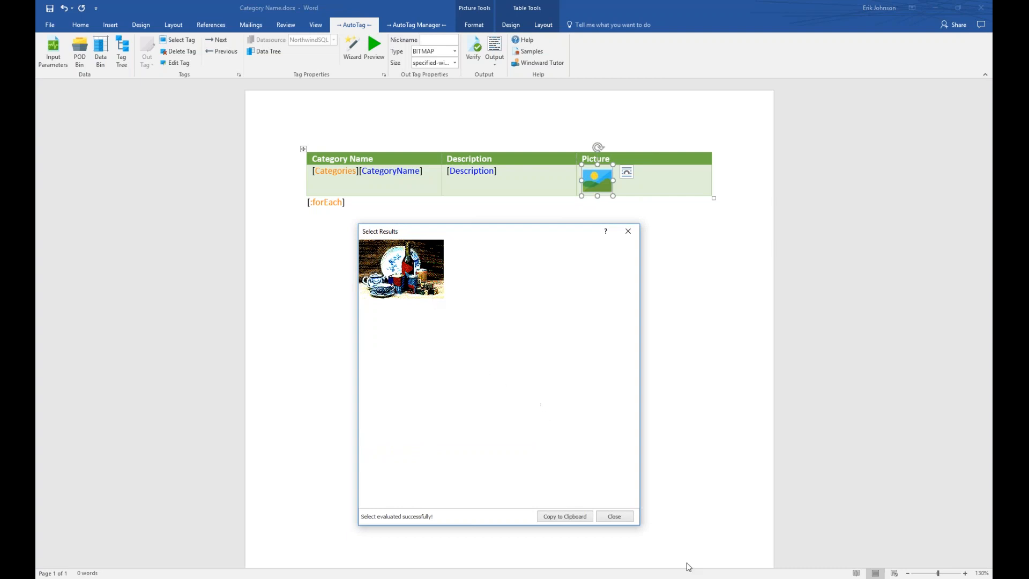
left_click(618, 517)
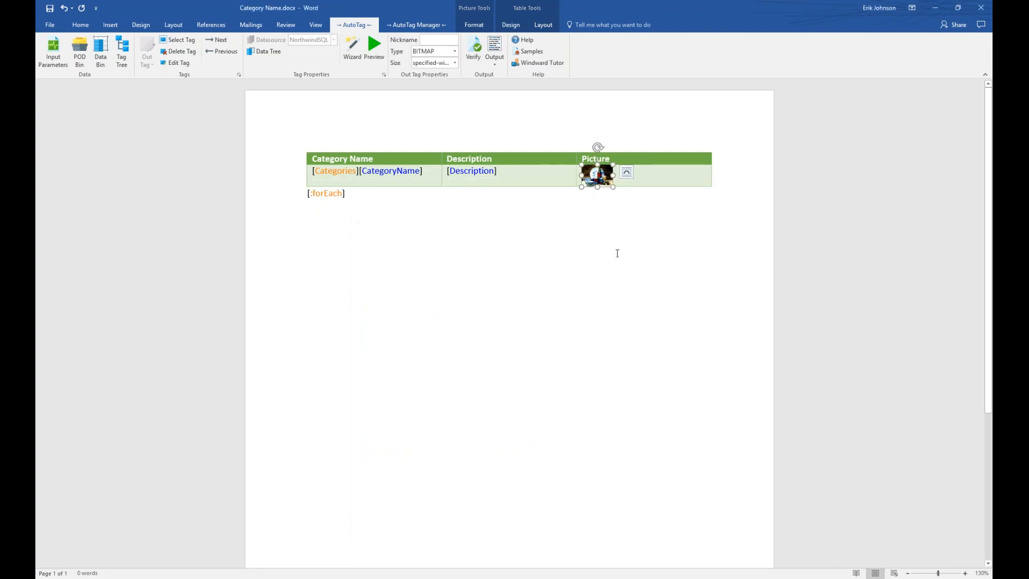
Save the template, regenerate the DOCX report OUTPUT-b2f424.docx, and snap it beside the template.
left_click(494, 47)
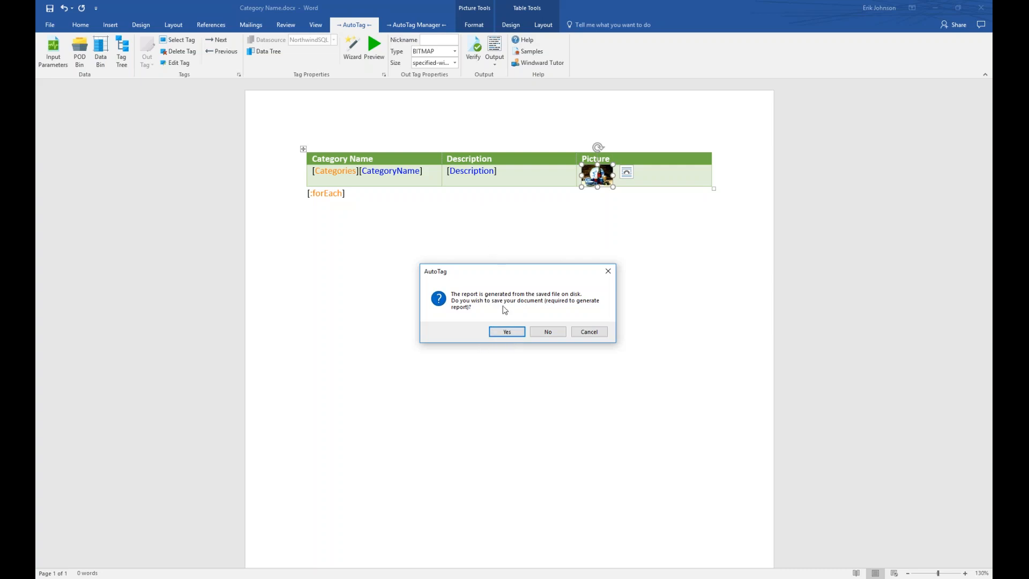
left_click(513, 333)
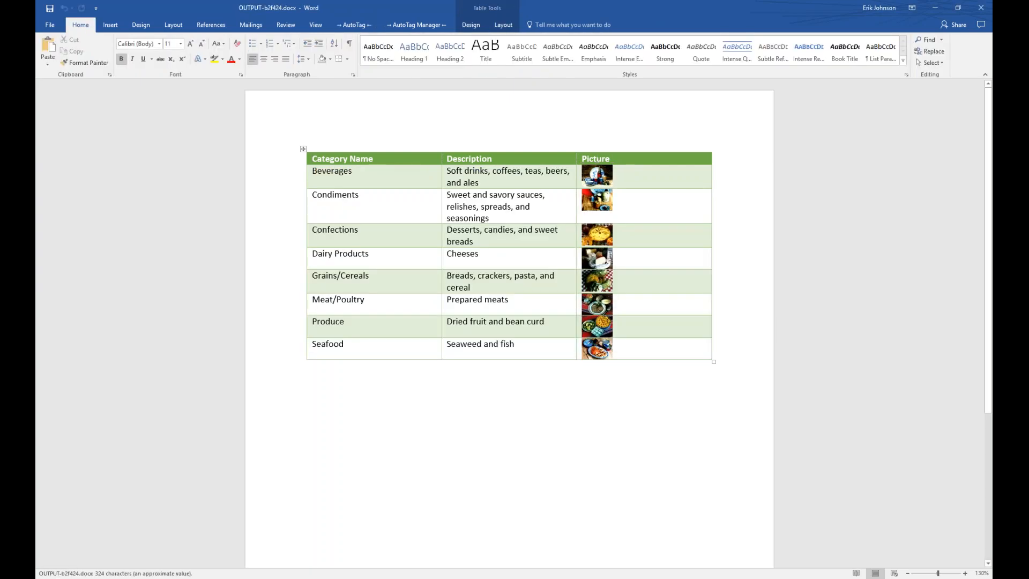
key("super+Right")
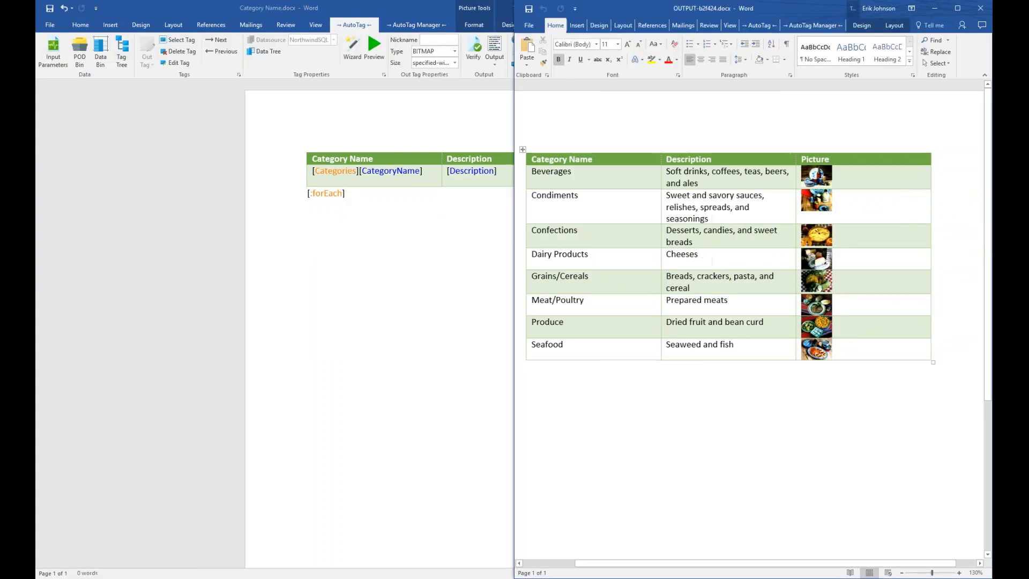
key("Return")
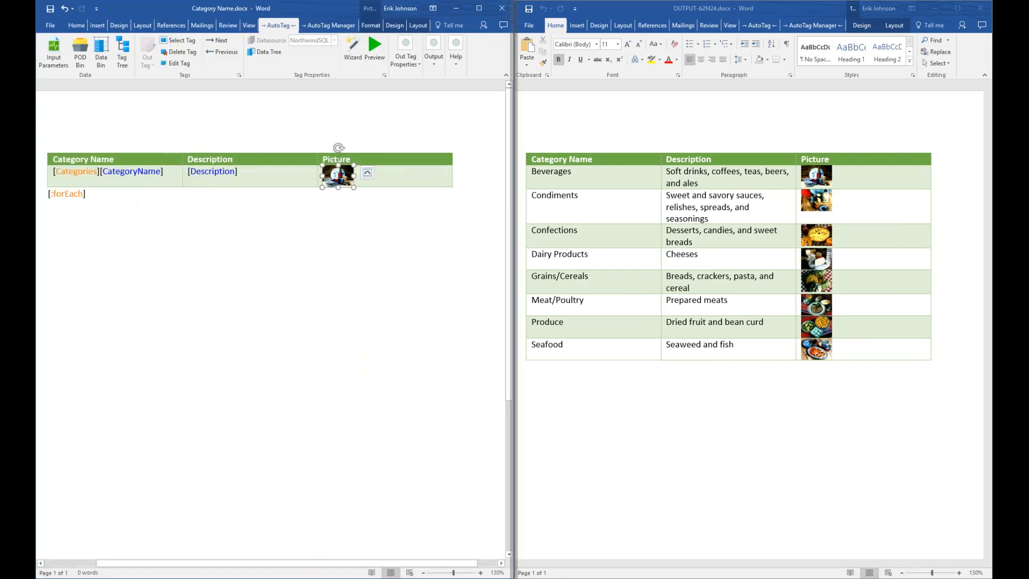
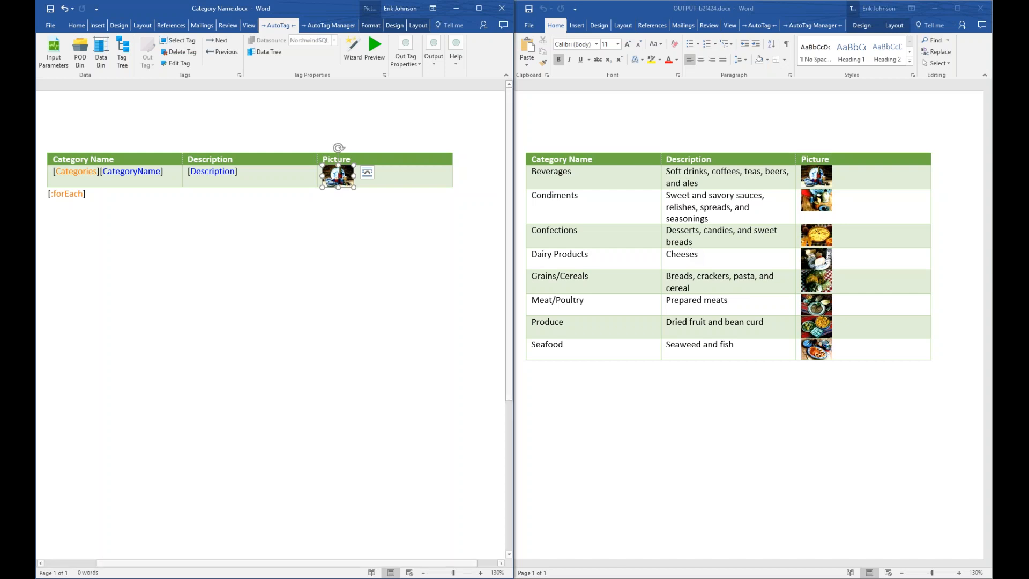
Close the generated report and type 'Add XML table to view:' below the Categories table.
left_click(981, 8)
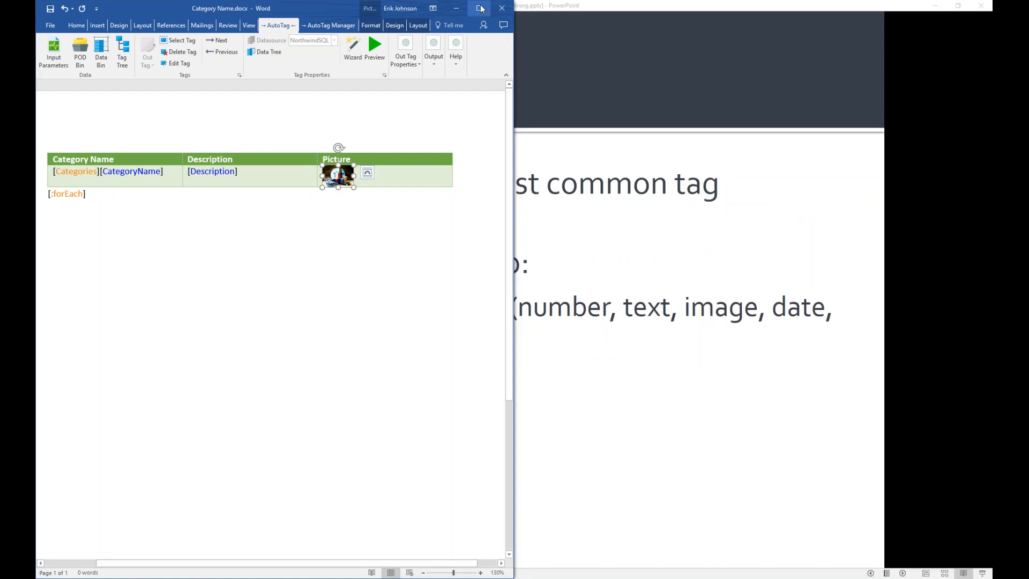
left_click(480, 8)
left_click(346, 193)
key("Return")
key("Return")
type("Add ")
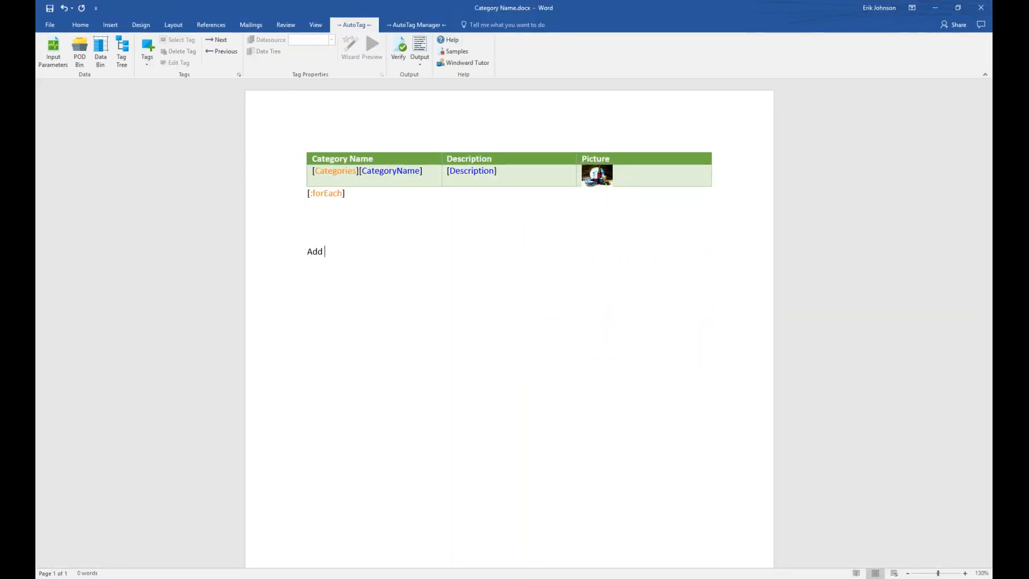
type("XML table to view:")
key("Return")
key("Return")
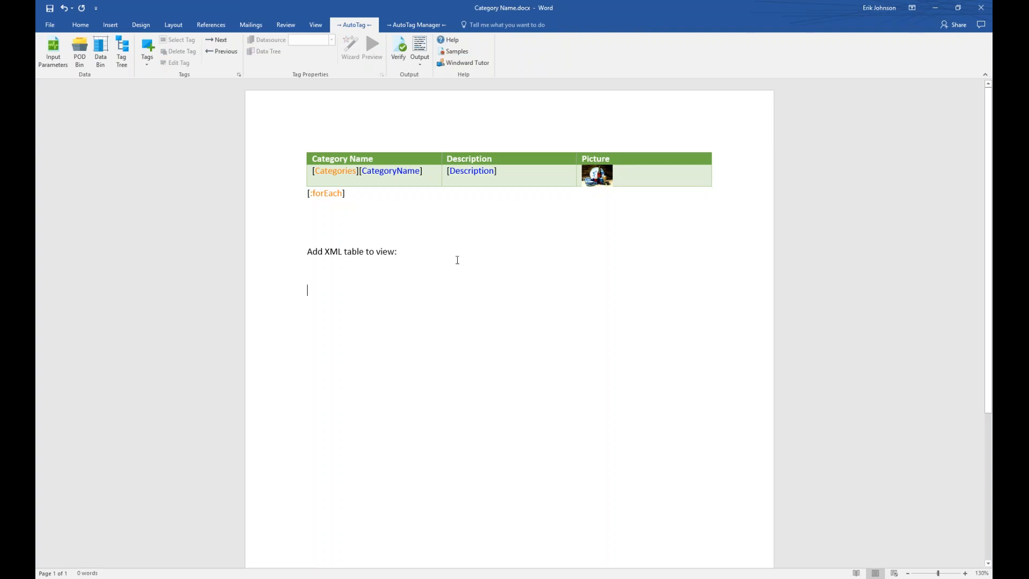
left_click(412, 26)
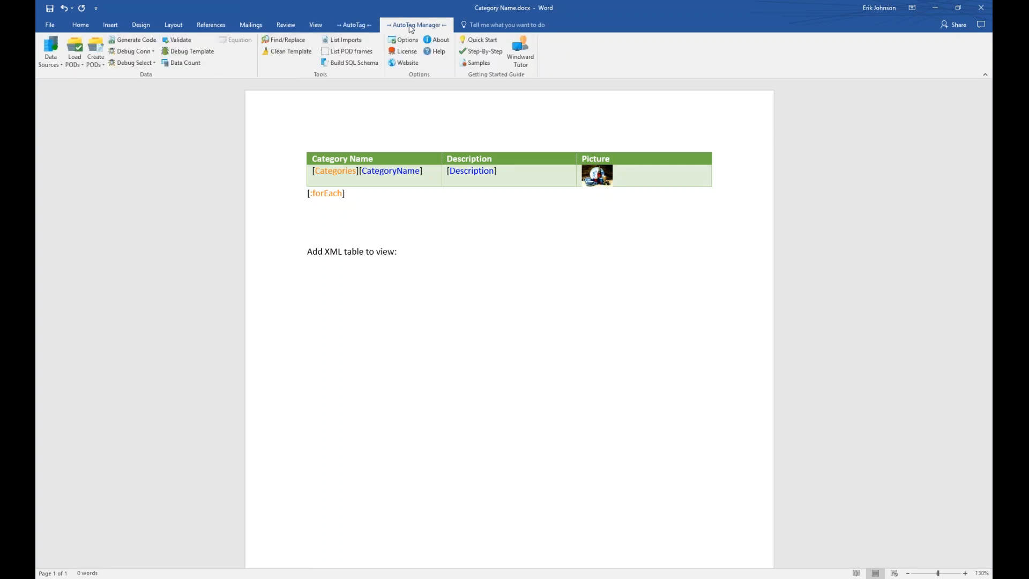
In the Connection Editor, start a new data source of type XML (XPath 2.0).
left_click(50, 48)
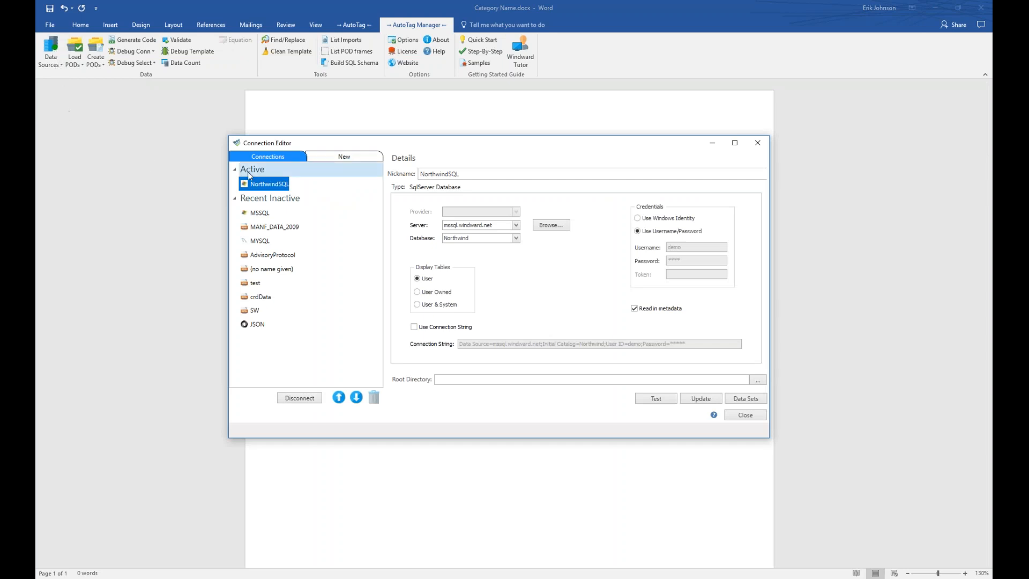
left_click(260, 188)
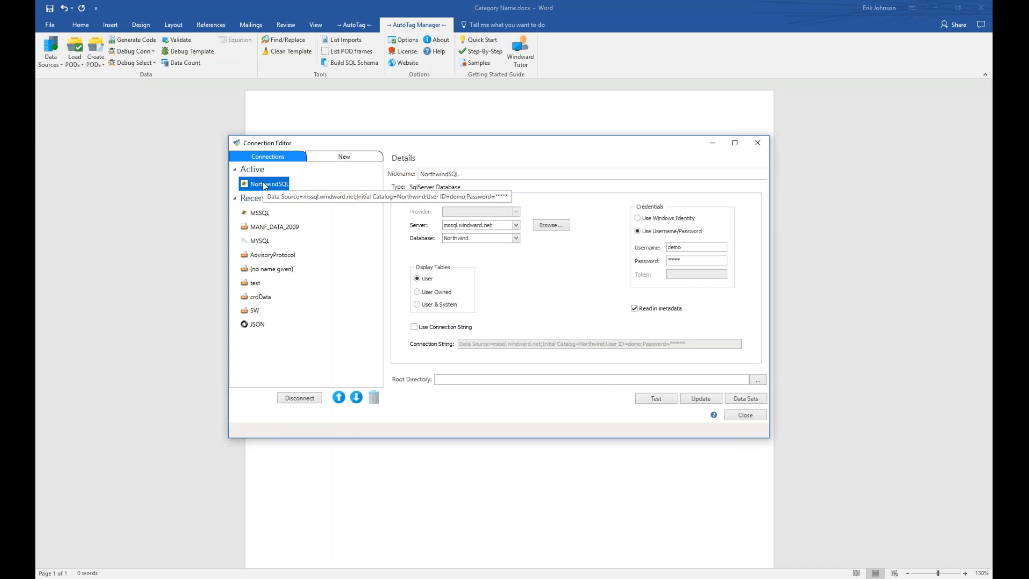
left_click(337, 159)
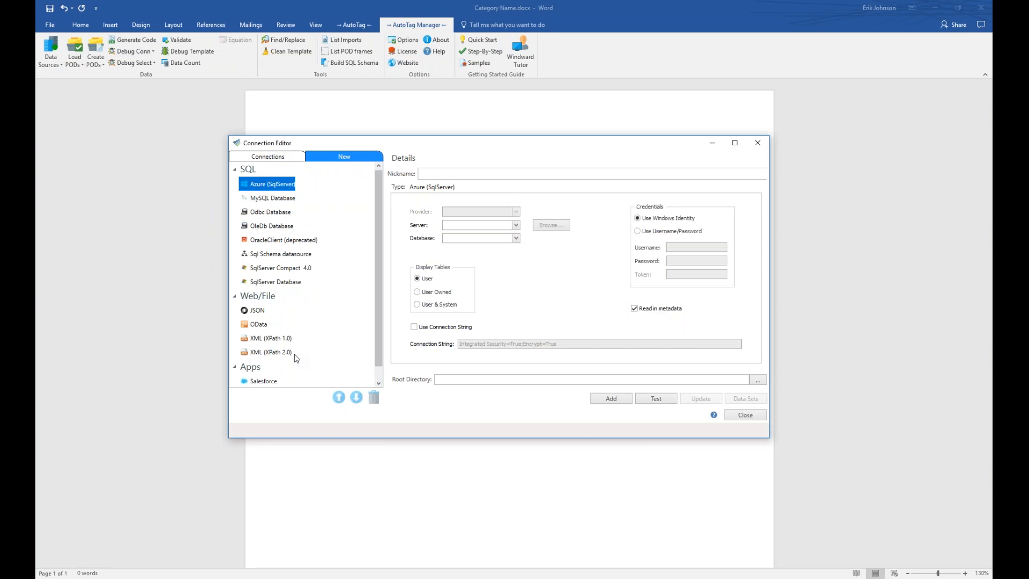
left_click(279, 357)
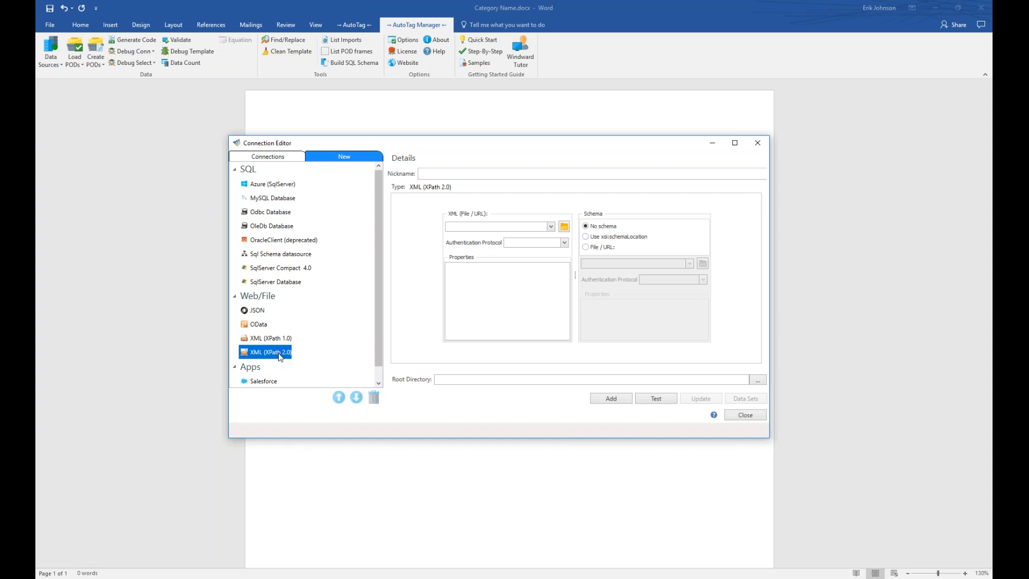
Nickname the new connection NorthwindXML and browse for its XML data file.
left_click(454, 175)
type("NorthwindXML")
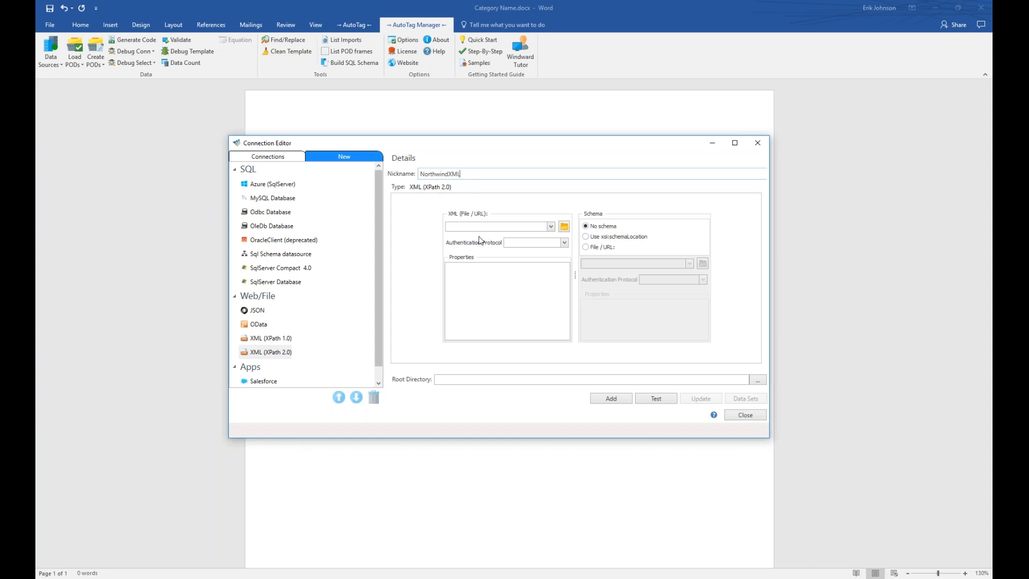
left_click(564, 228)
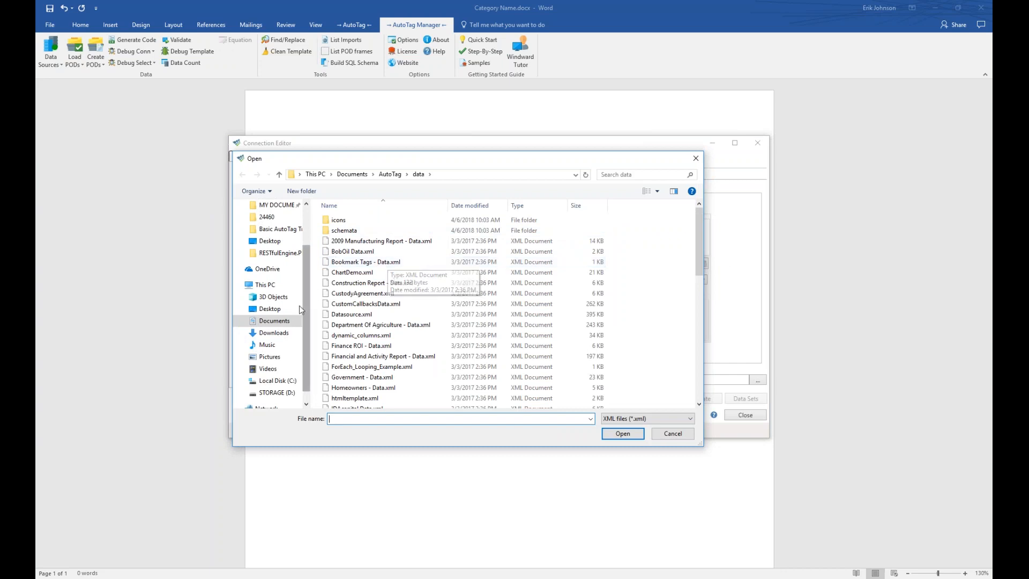
Browse the AutoTag templates folders with all file types shown, then restore the XML filter.
left_click(276, 323)
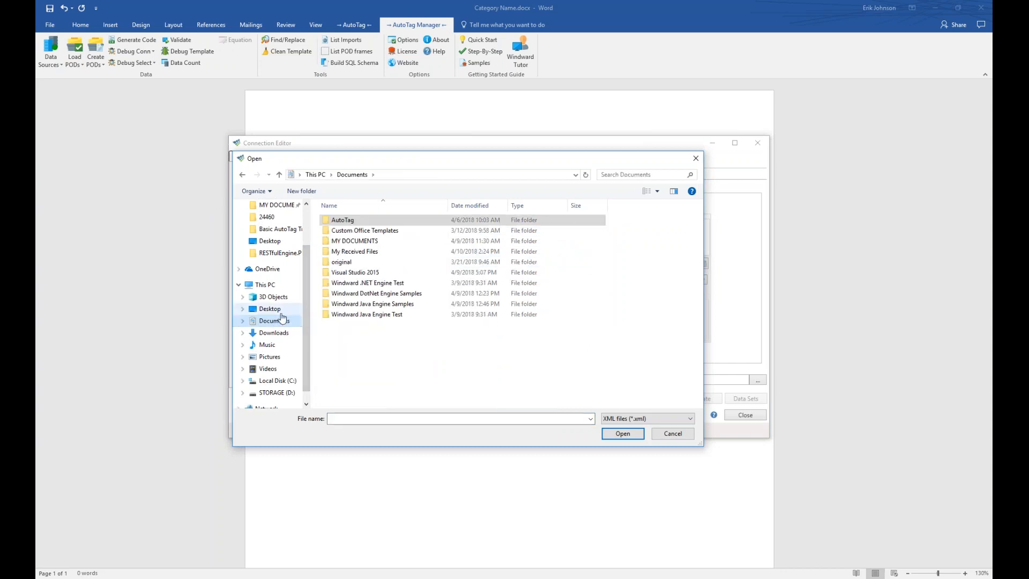
double_click(330, 221)
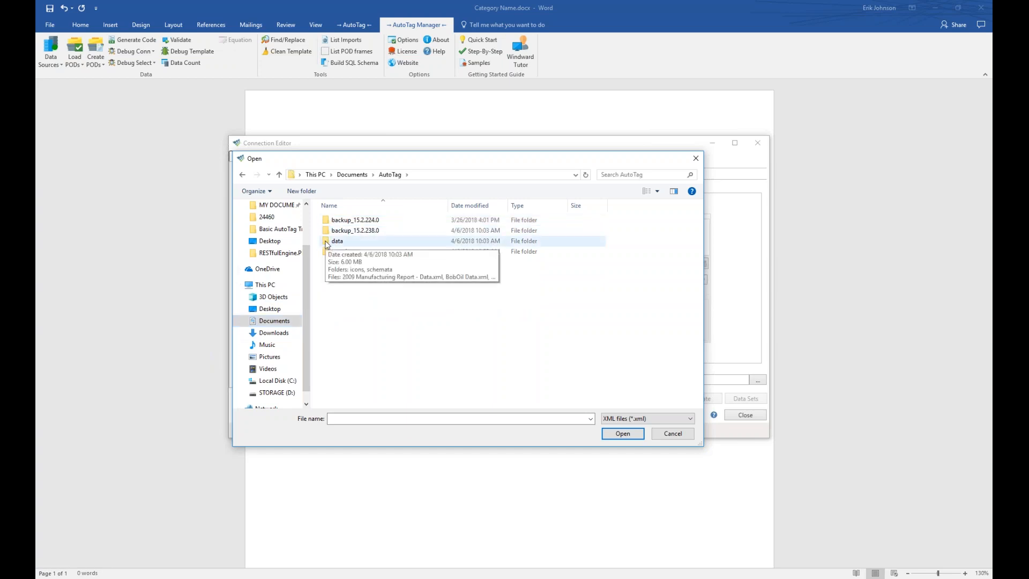
left_click(327, 244)
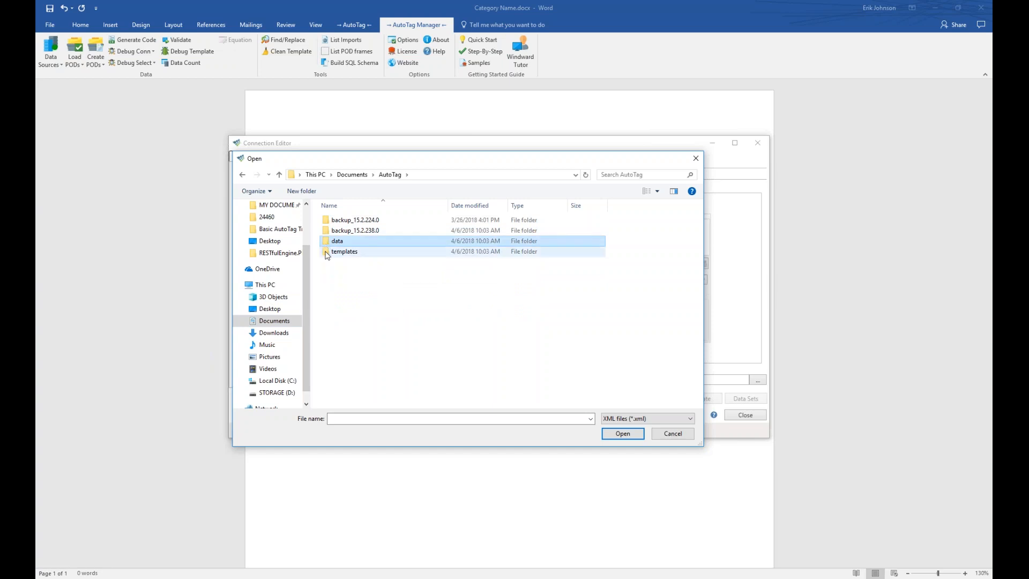
left_click(328, 253)
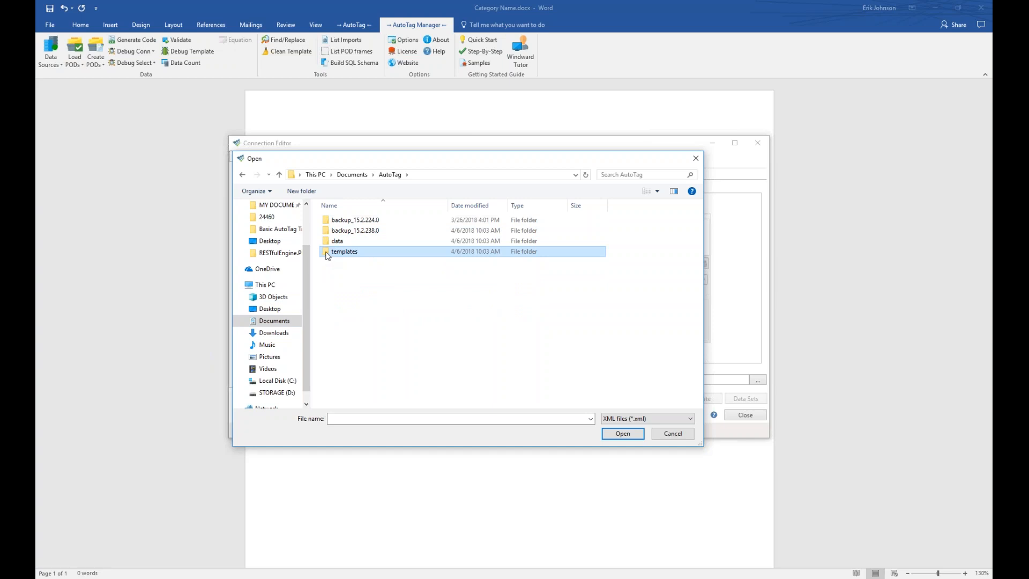
double_click(328, 253)
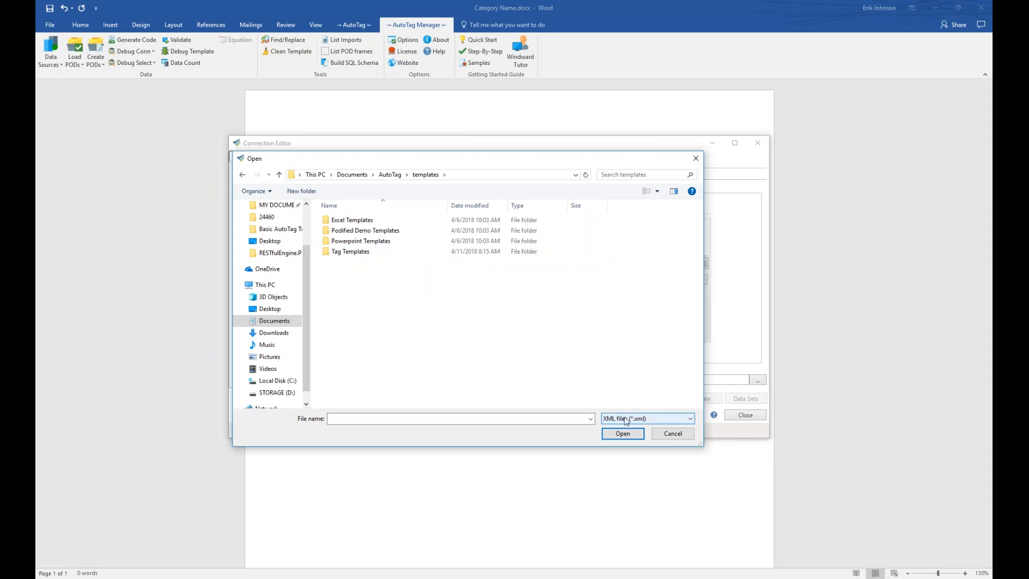
left_click(690, 419)
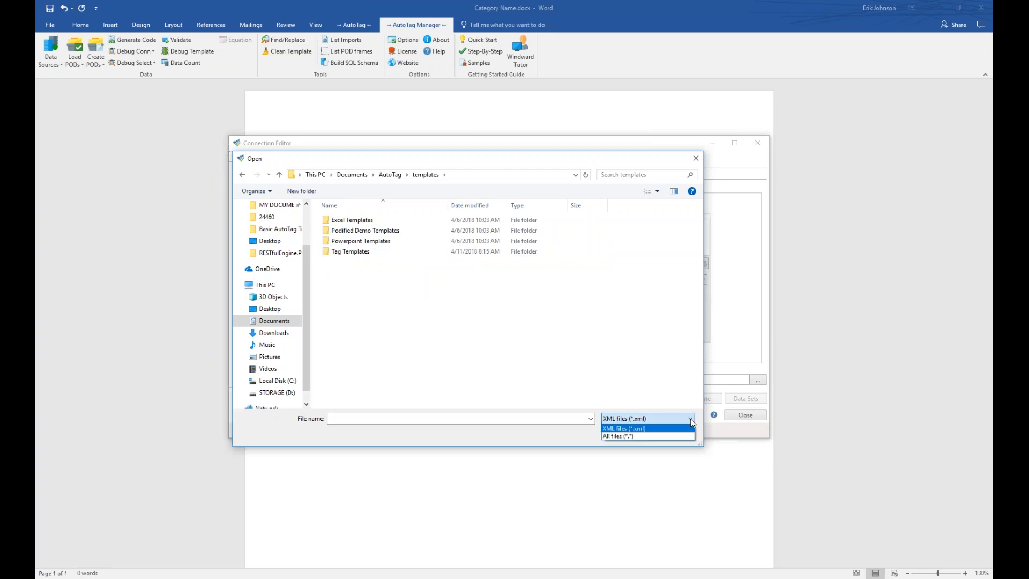
left_click(663, 436)
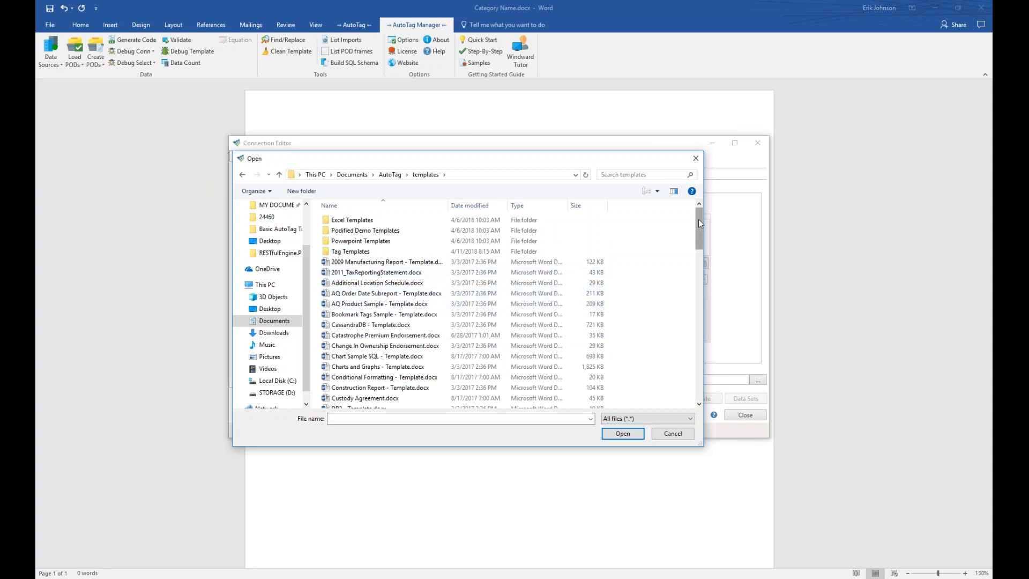
mouse_move(699, 220)
left_mouse_down()
mouse_move(699, 318)
mouse_move(692, 216)
left_mouse_up()
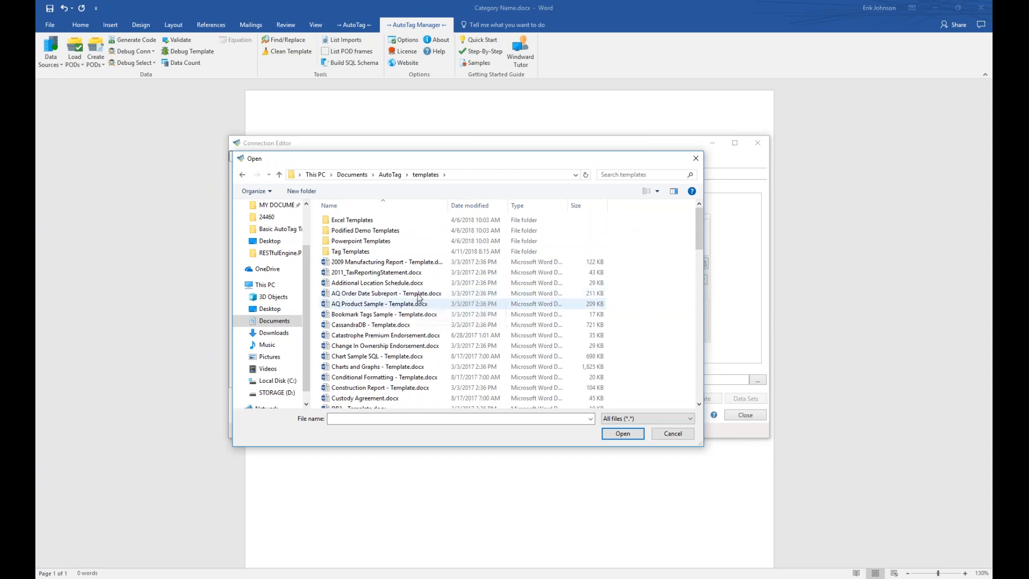
left_click(346, 220)
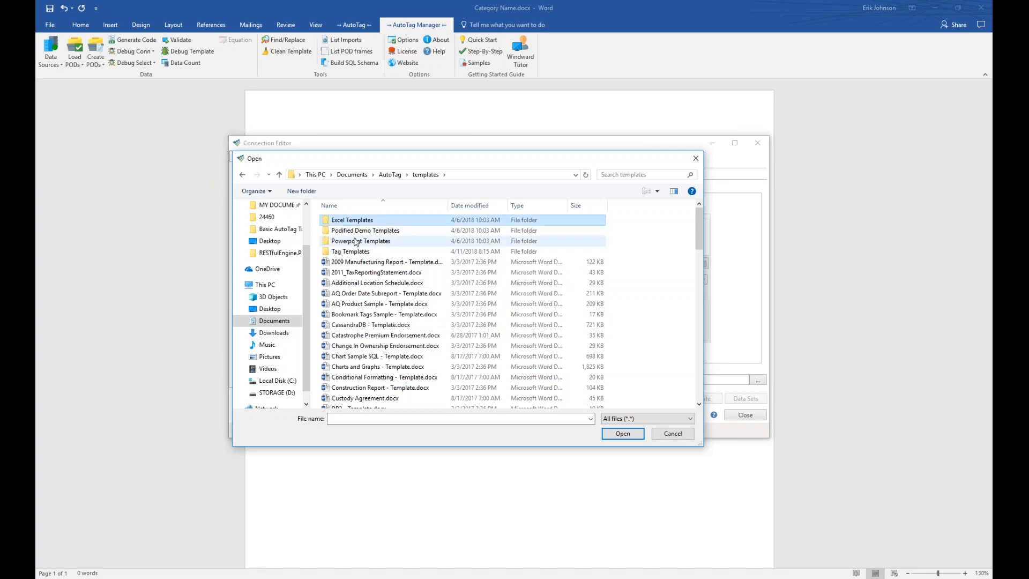
left_click(366, 232)
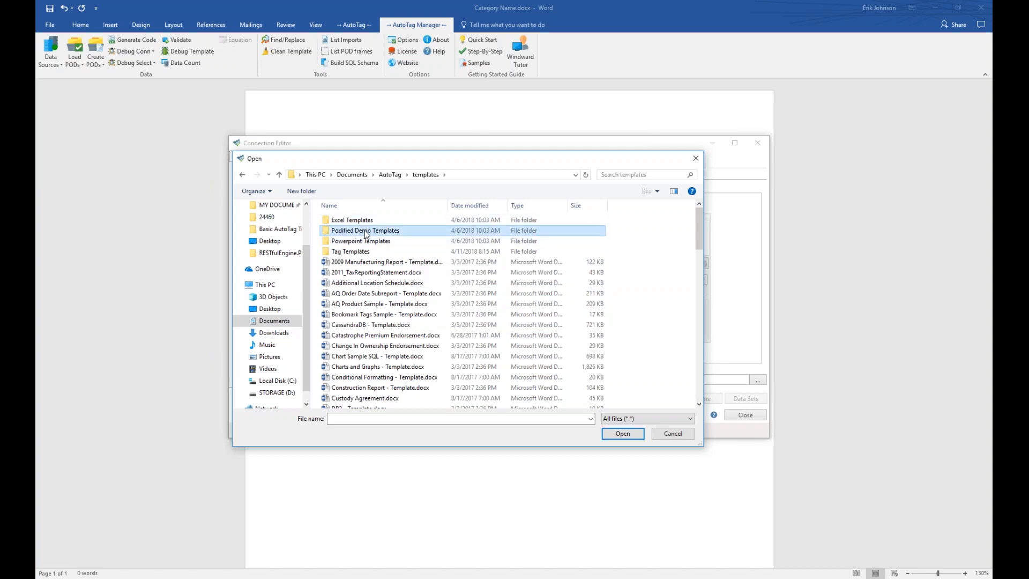
left_click(354, 244)
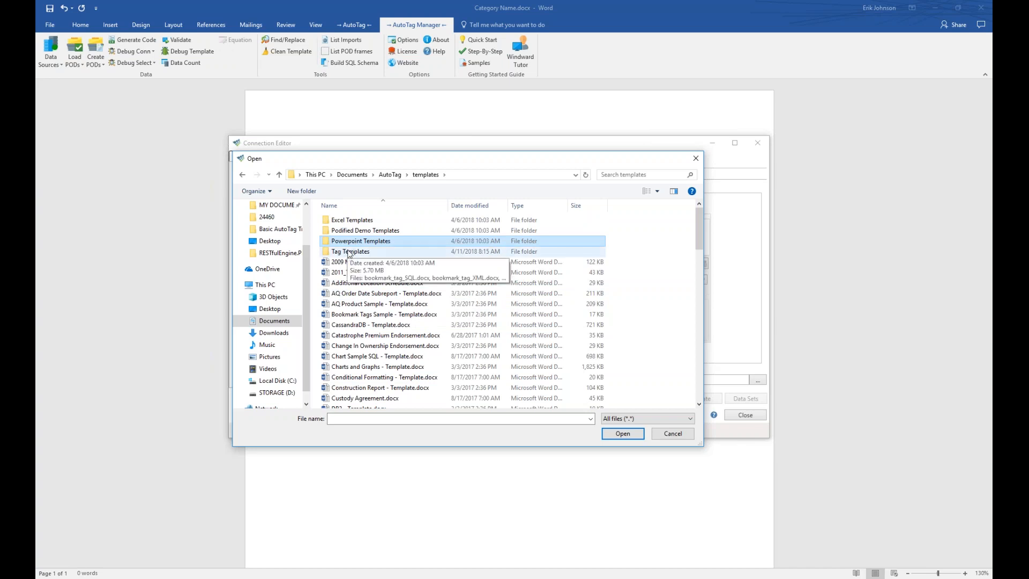
left_click(654, 421)
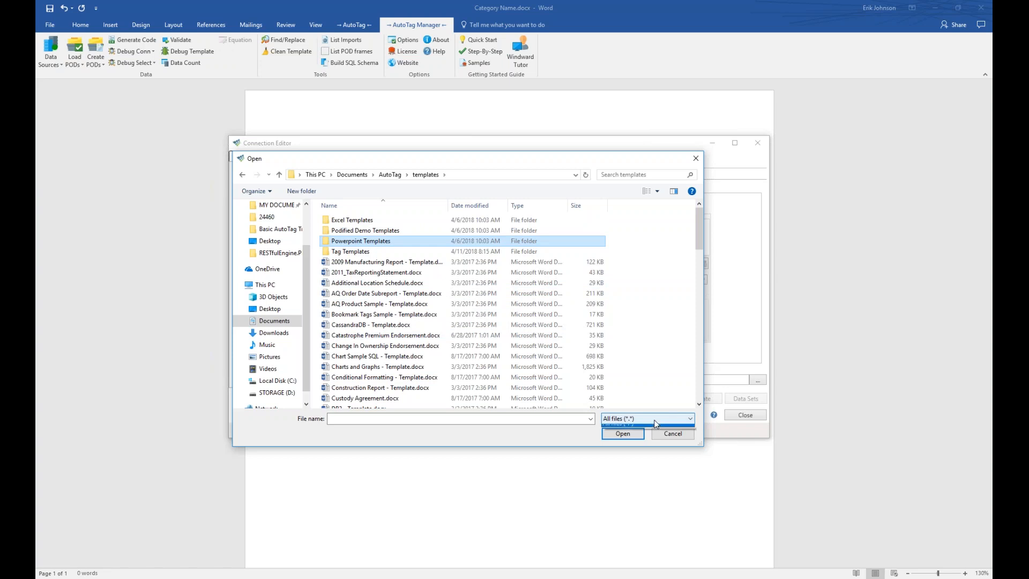
left_click(653, 429)
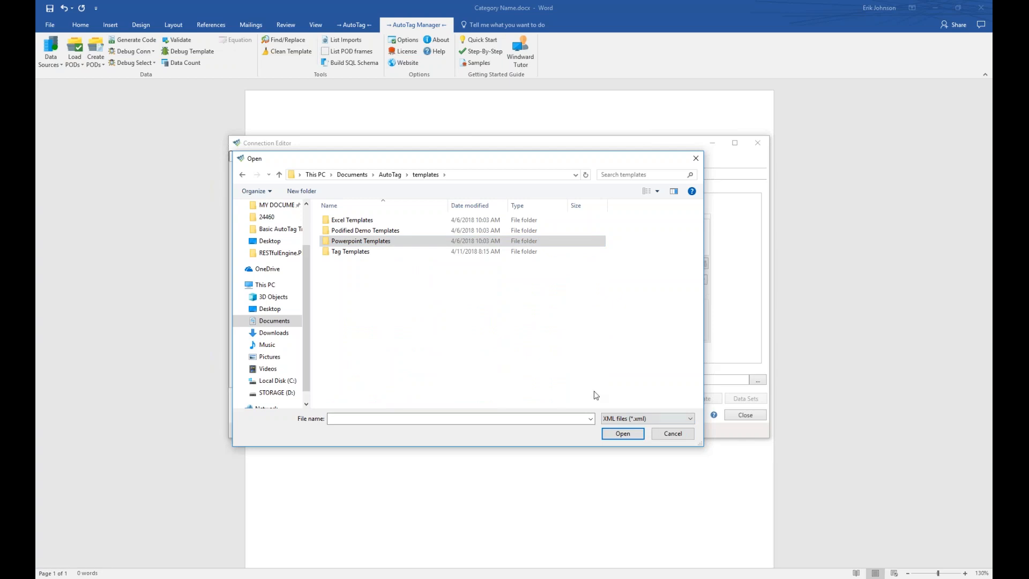
Select Northwind - Data.xml from Documents\AutoTag\data as the connection's XML file.
left_click(392, 176)
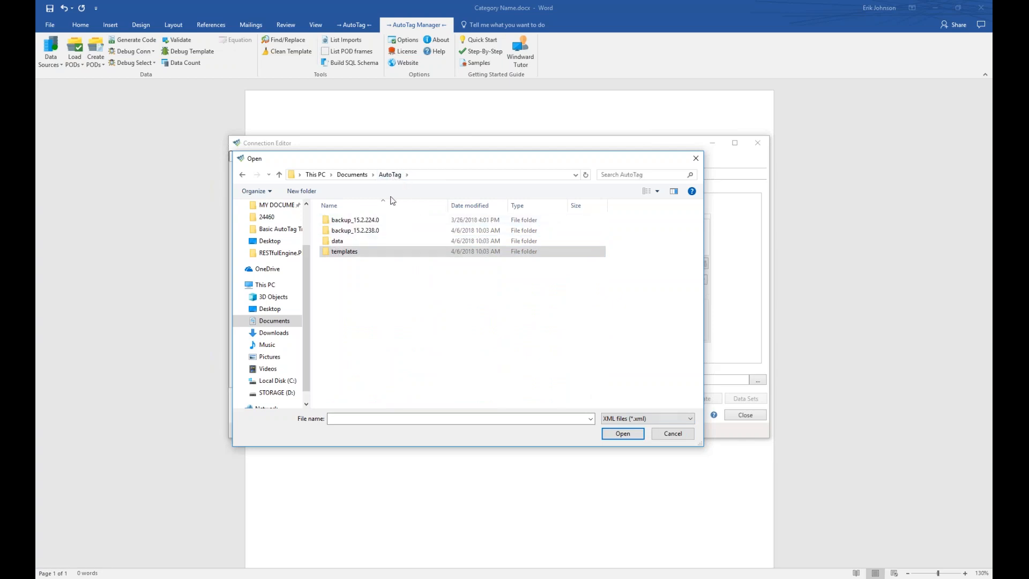
double_click(324, 243)
left_click_drag(697, 214, 701, 306)
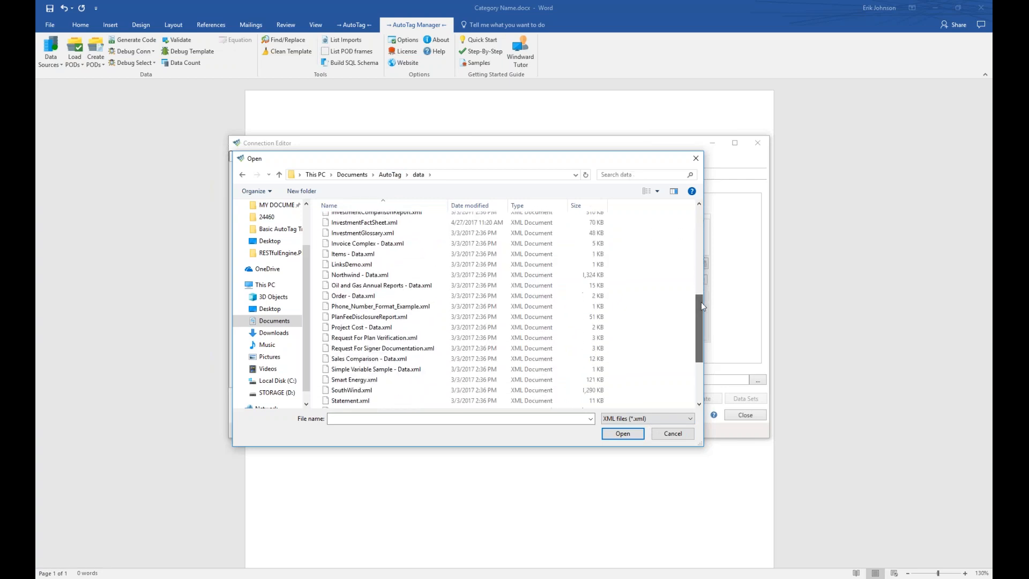
left_click(344, 276)
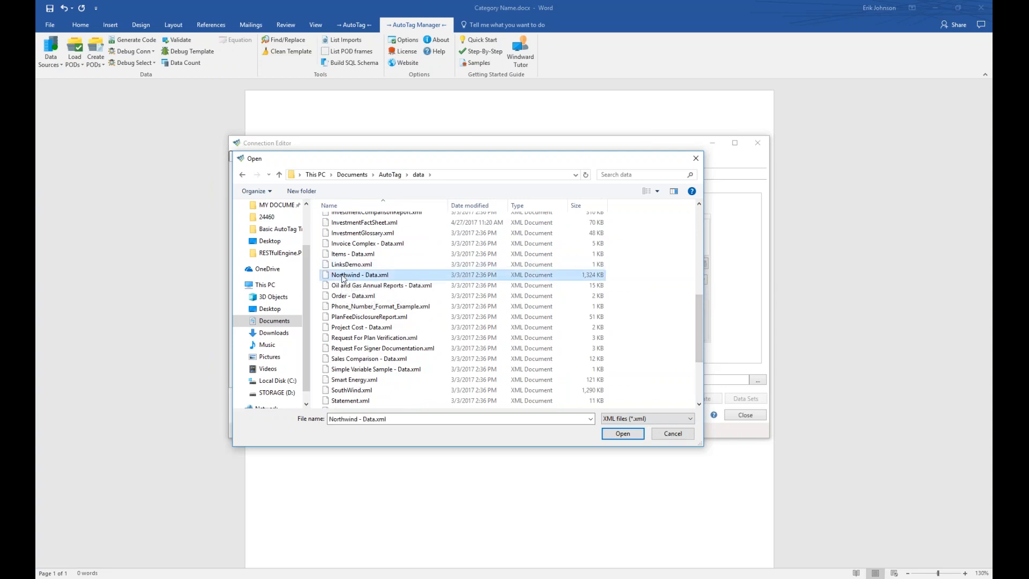
left_click(623, 434)
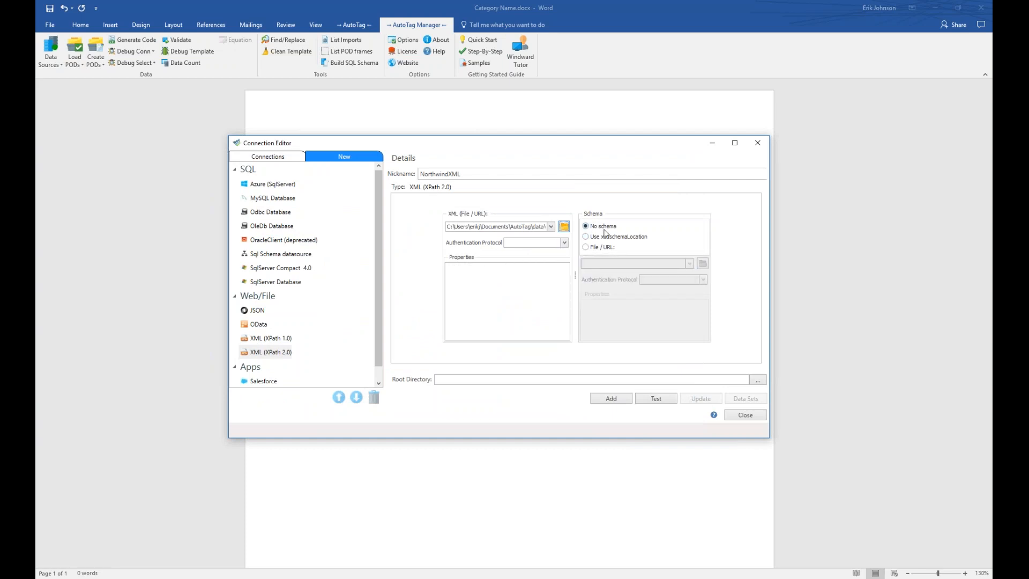
Test and save the NorthwindXML connection.
mouse_move(605, 233)
left_click(660, 402)
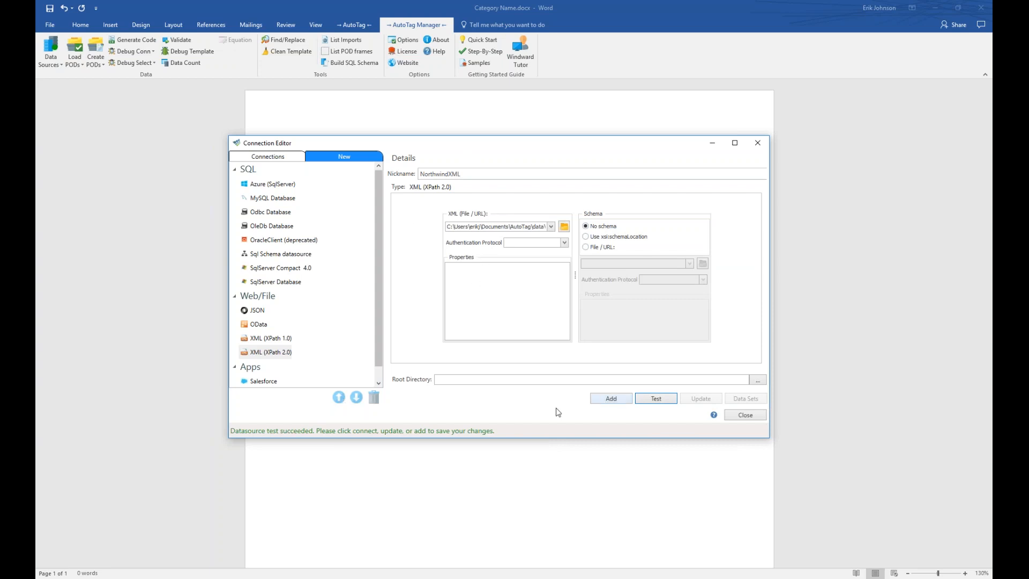
left_click(622, 400)
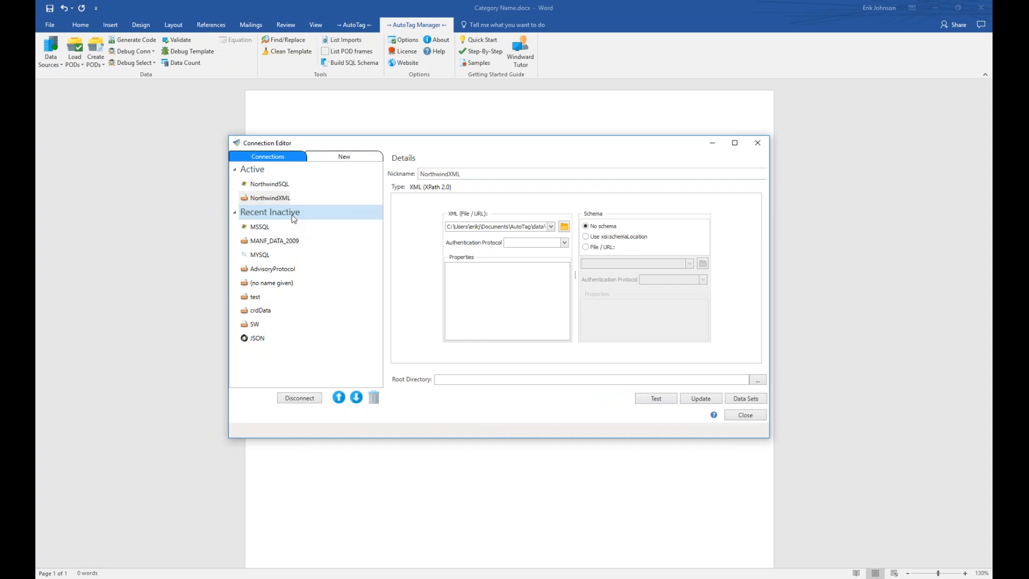
Review the NorthwindSQL and NorthwindXML settings, then close the Connection Editor.
left_click(272, 185)
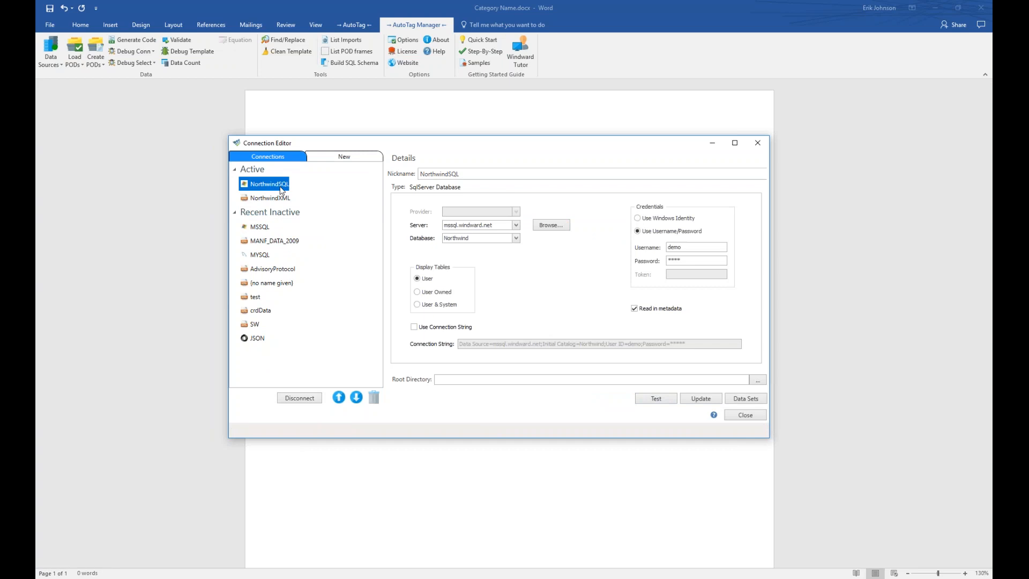
left_click(277, 201)
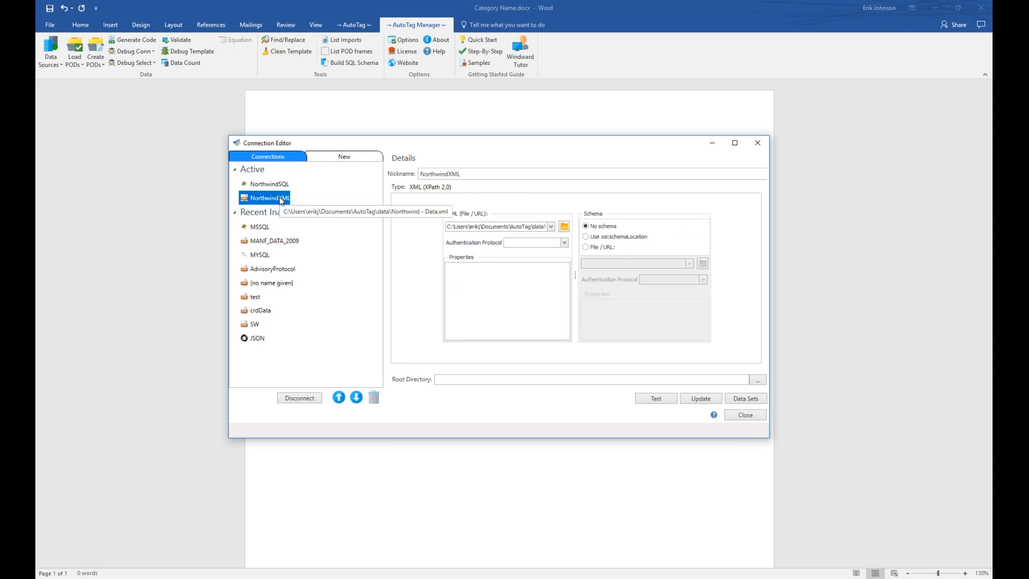
left_click(739, 421)
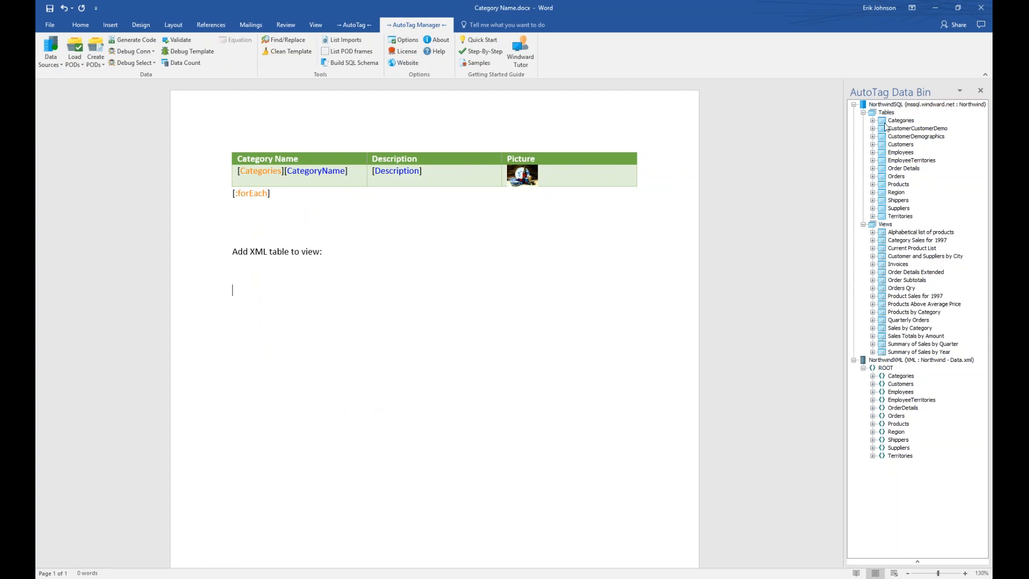
Collapse NorthwindSQL's Tables and Views and expand NorthwindXML's Employees fields in the Data Bin.
left_click(864, 113)
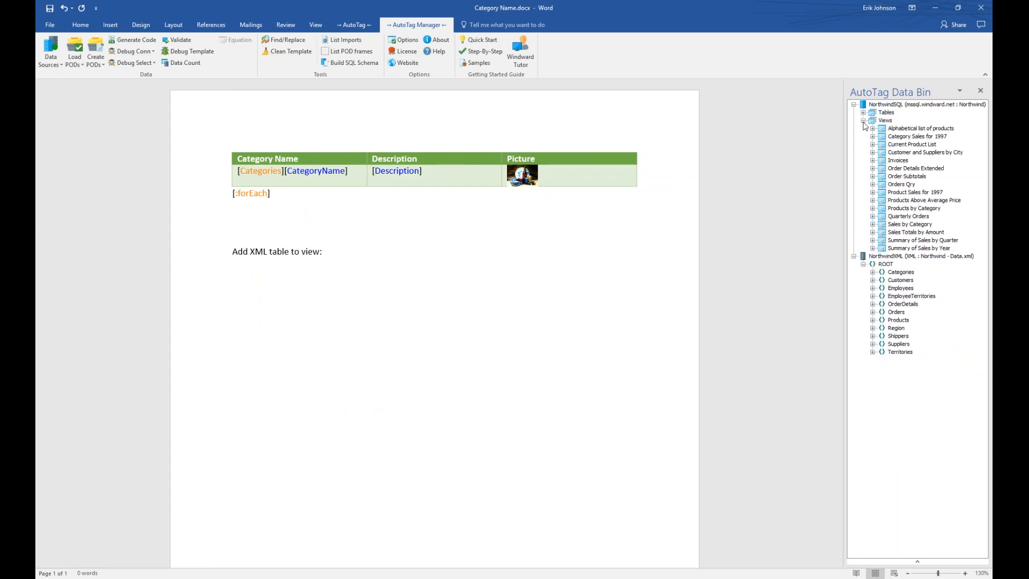
left_click(863, 121)
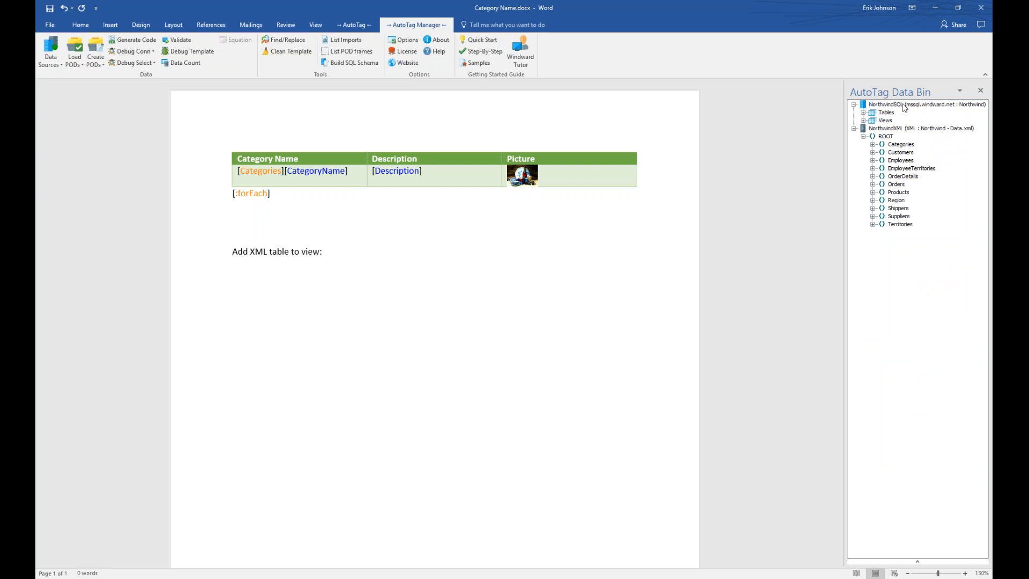
left_click(874, 145)
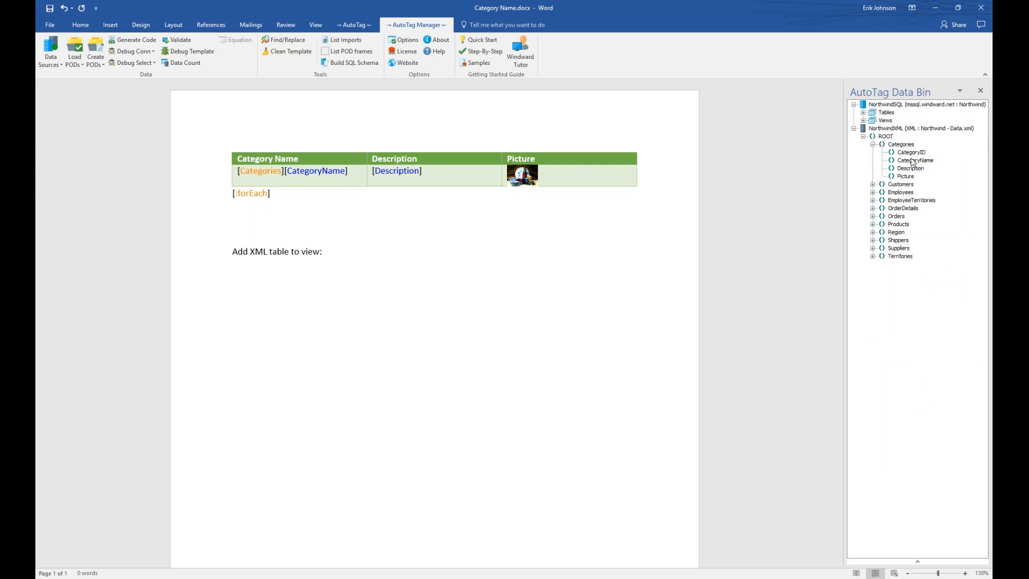
left_click(872, 192)
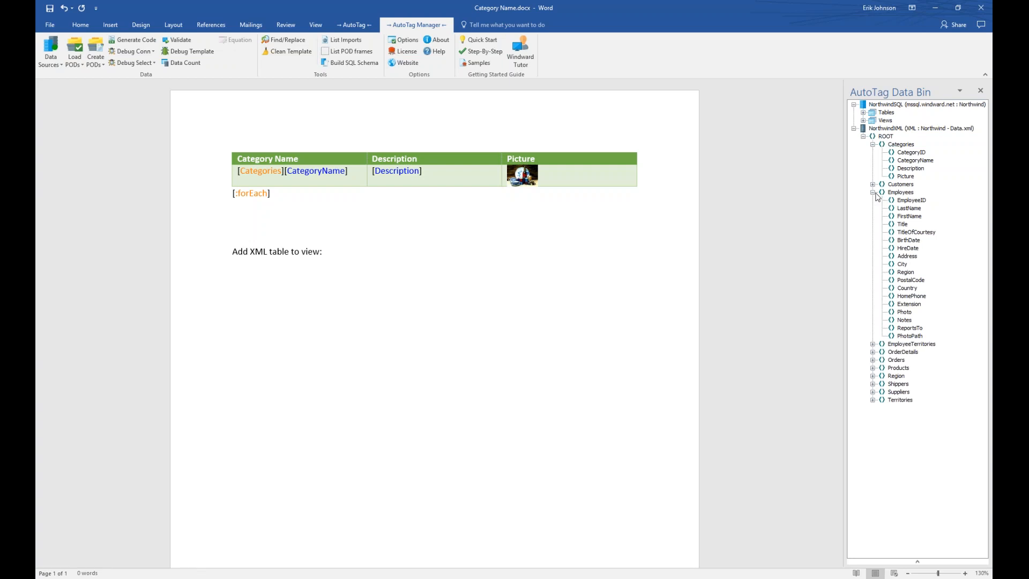
left_click(873, 145)
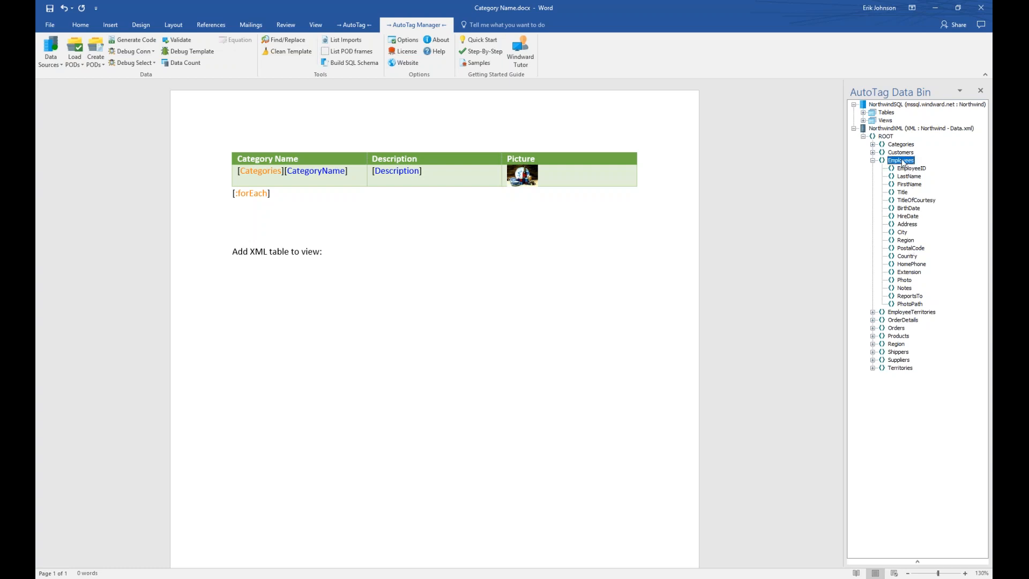
Drag Employees into the document below 'Add XML table to view:' to build a table.
left_click_drag(902, 162, 303, 281)
left_click_drag(515, 212, 345, 212)
left_click_drag(483, 377, 702, 457)
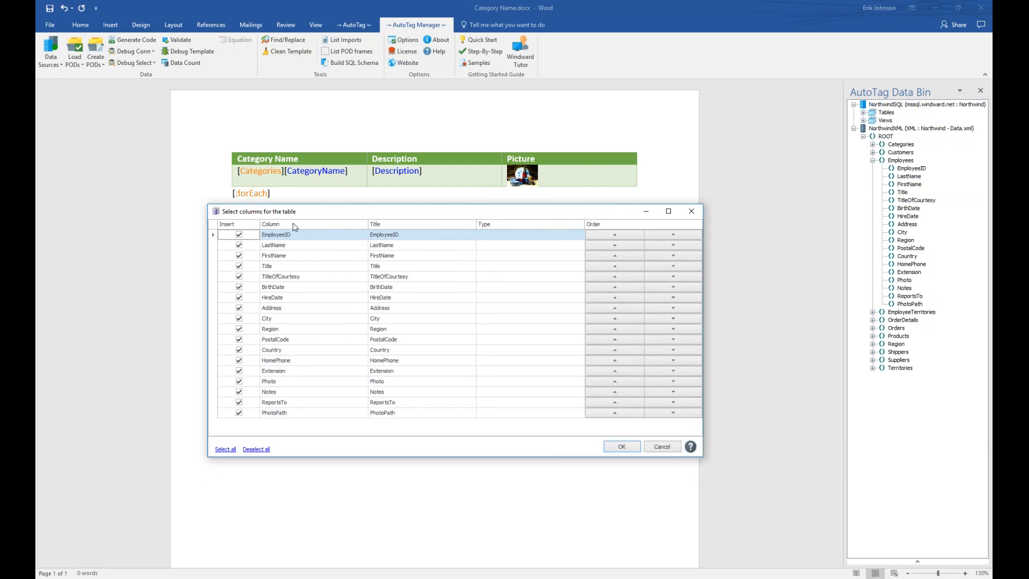
left_click_drag(317, 213, 319, 279)
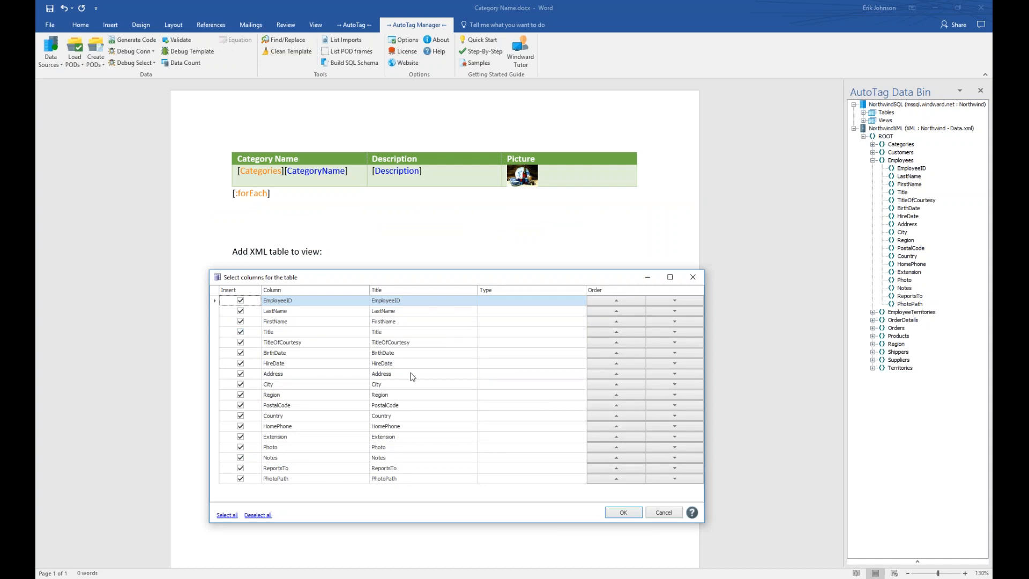
Keep only FirstName, LastName, HireDate and Country columns, FirstName first, and insert the table.
left_click(256, 515)
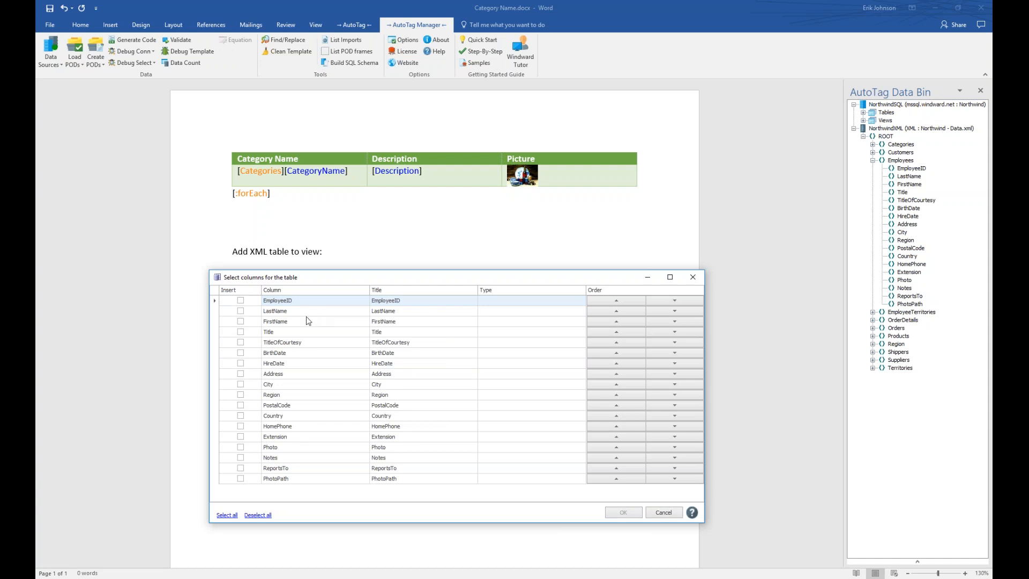
left_click(240, 322)
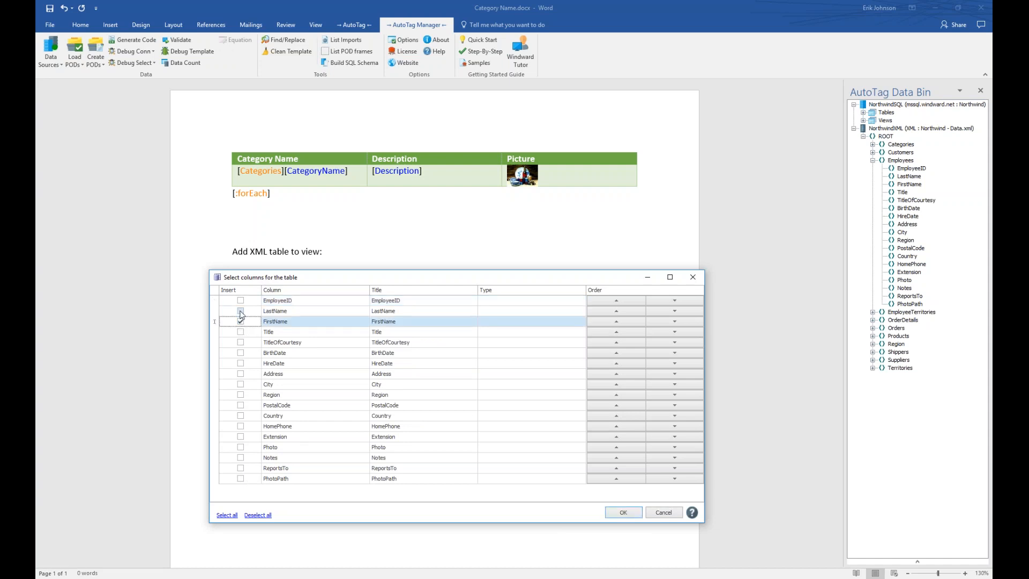
left_click(241, 312)
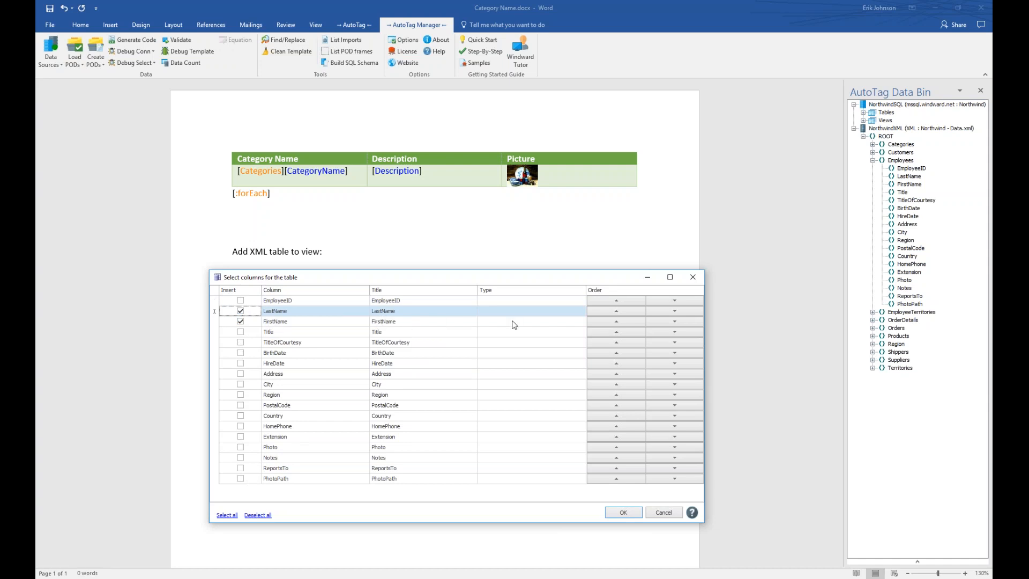
left_click(617, 321)
left_click(241, 365)
left_click(241, 367)
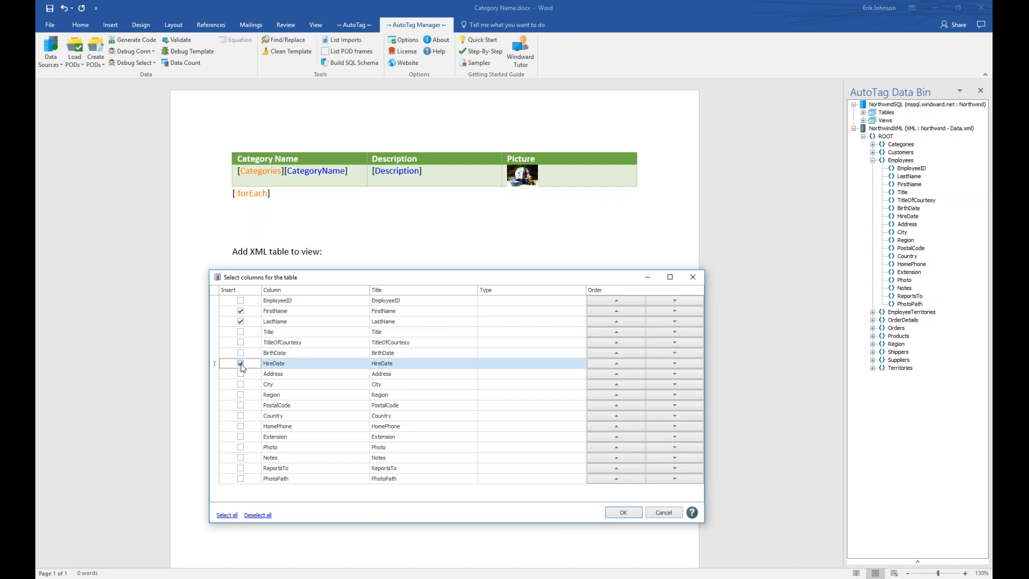
left_click(240, 417)
left_click(240, 419)
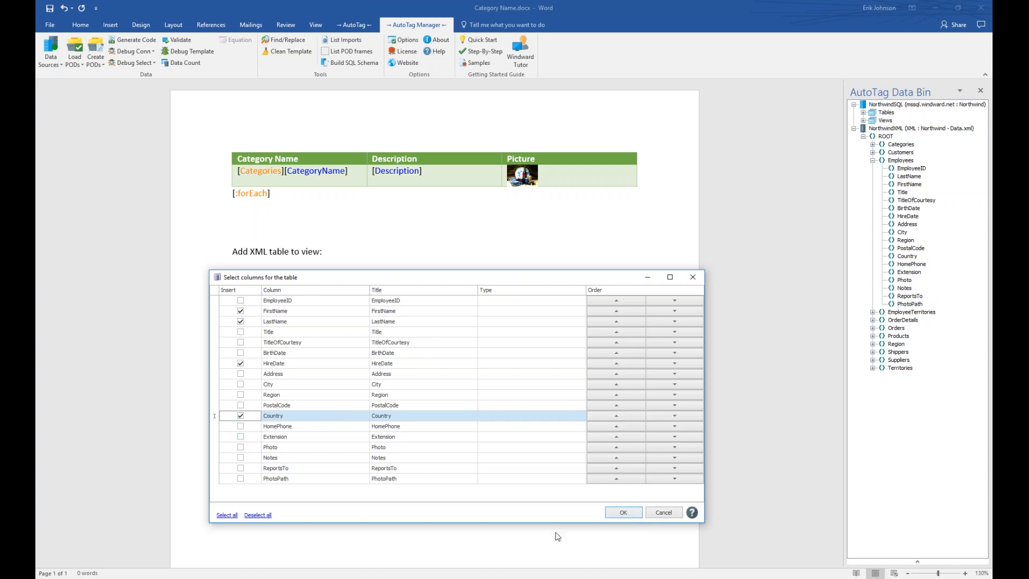
left_click(620, 513)
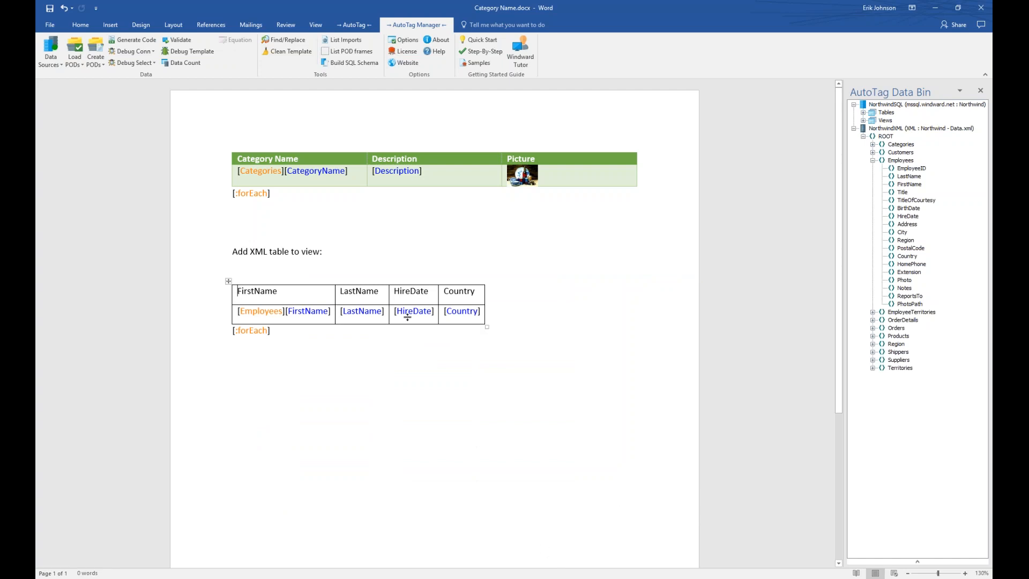
Rename the table headers to First Name, Last Name and Hire Date.
mouse_move(335, 280)
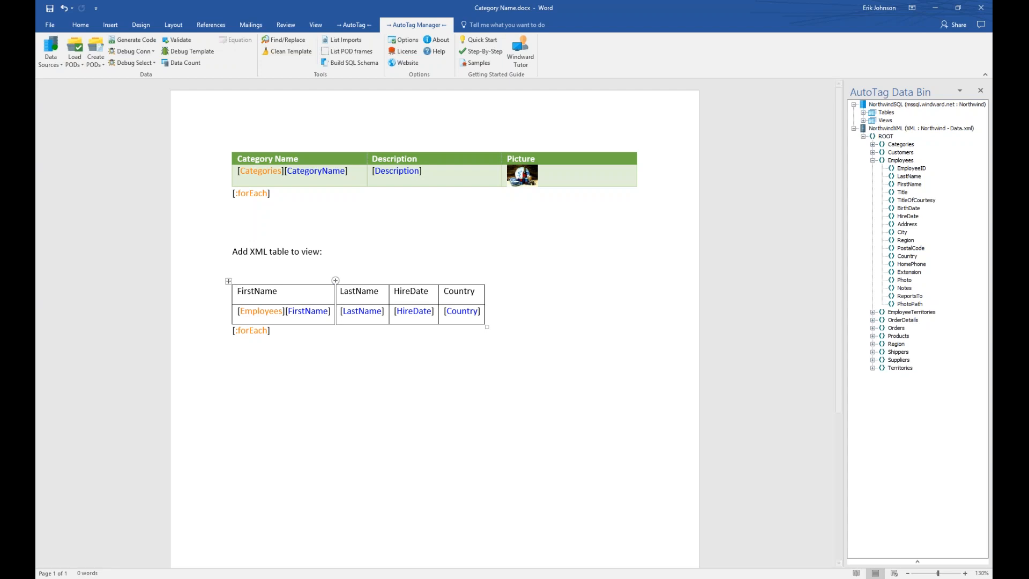
left_click(254, 291)
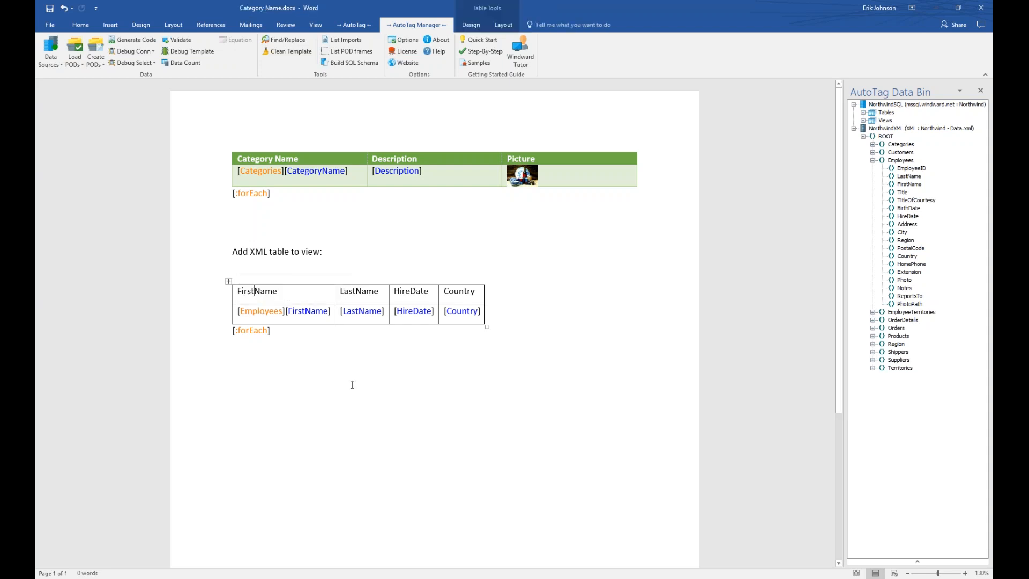
left_click(357, 290)
left_click(411, 291)
Preview the data returned by the [Employees] tag.
left_click(262, 313)
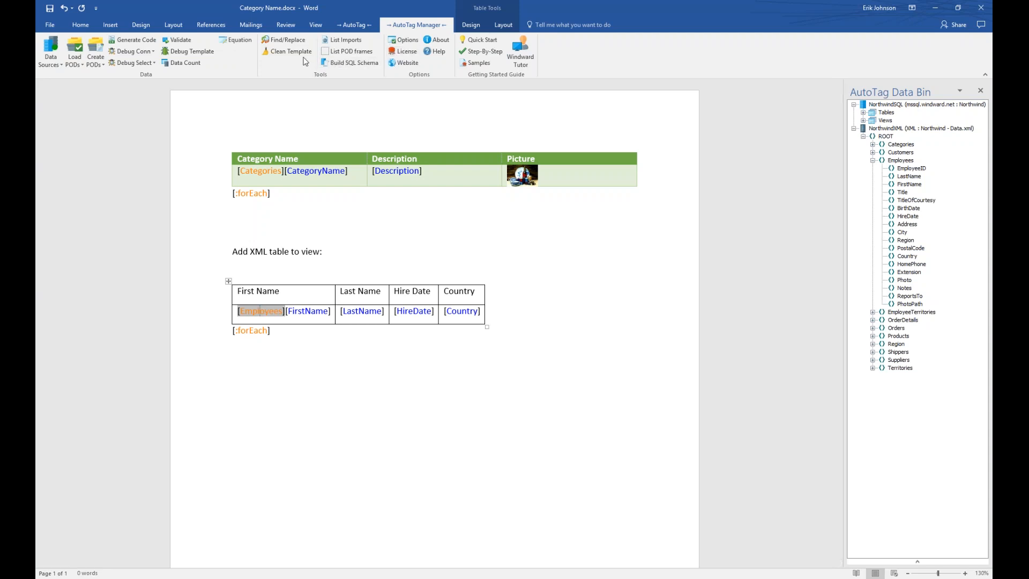
left_click(349, 28)
left_click(380, 44)
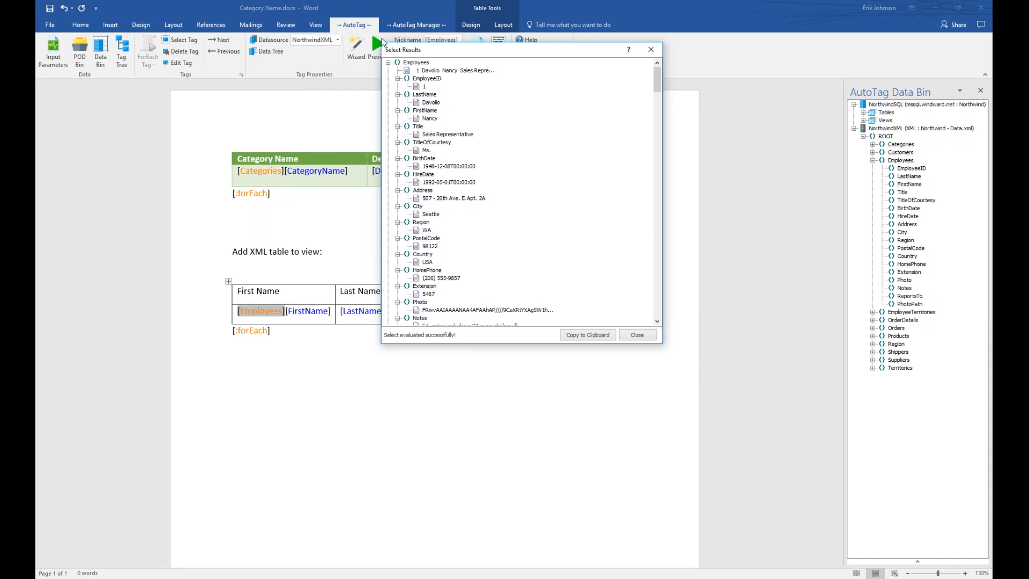
Browse the first few previewed employee records, then close the Employees results.
left_click_drag(445, 53, 466, 204)
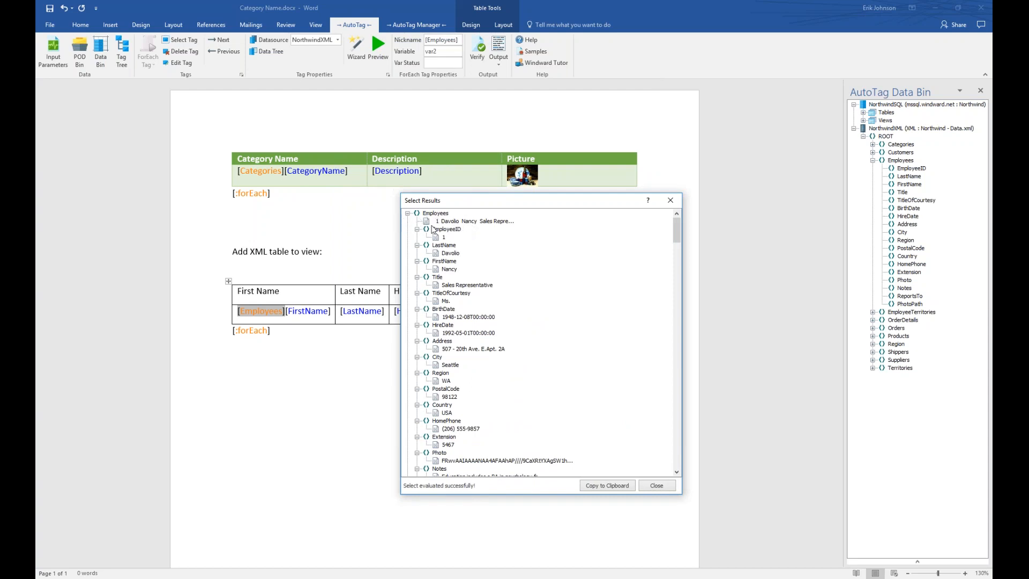
left_click(408, 213)
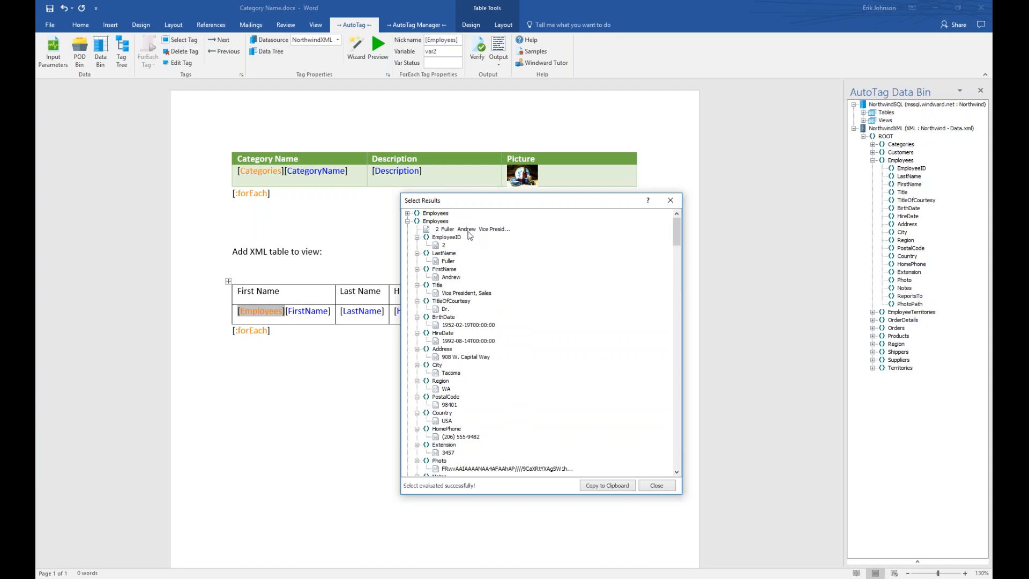
left_click(408, 221)
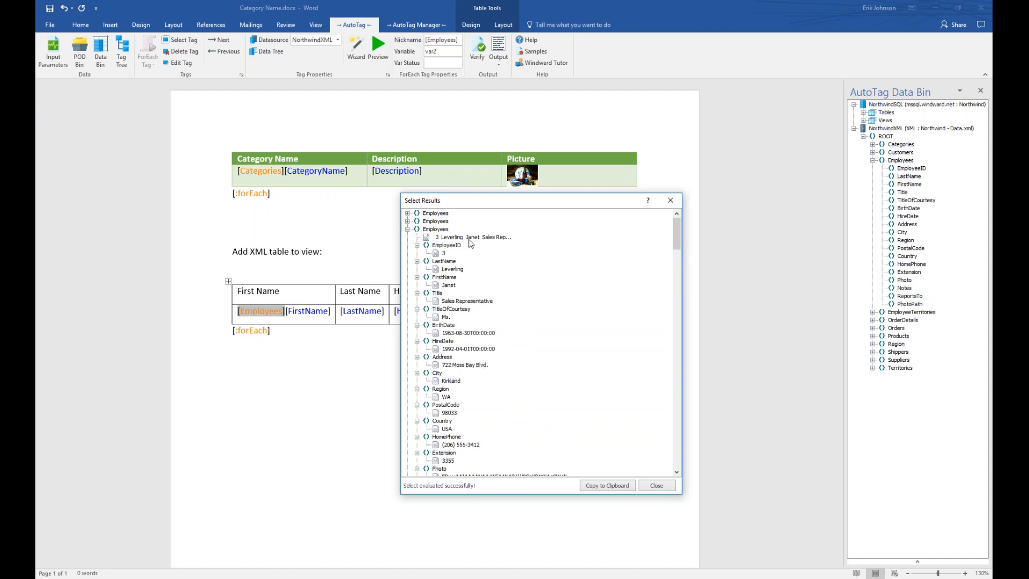
left_click(408, 230)
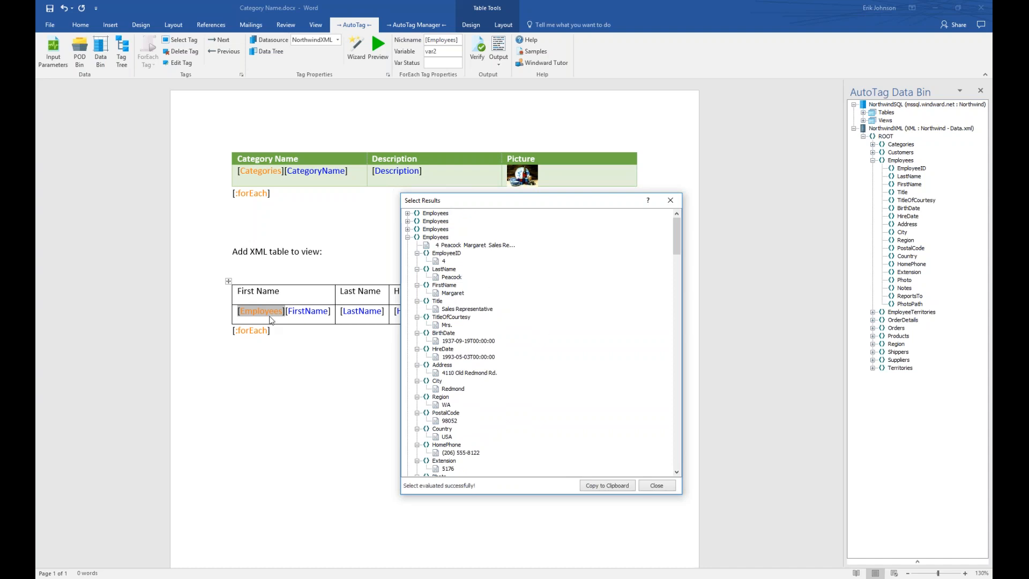
left_click(655, 486)
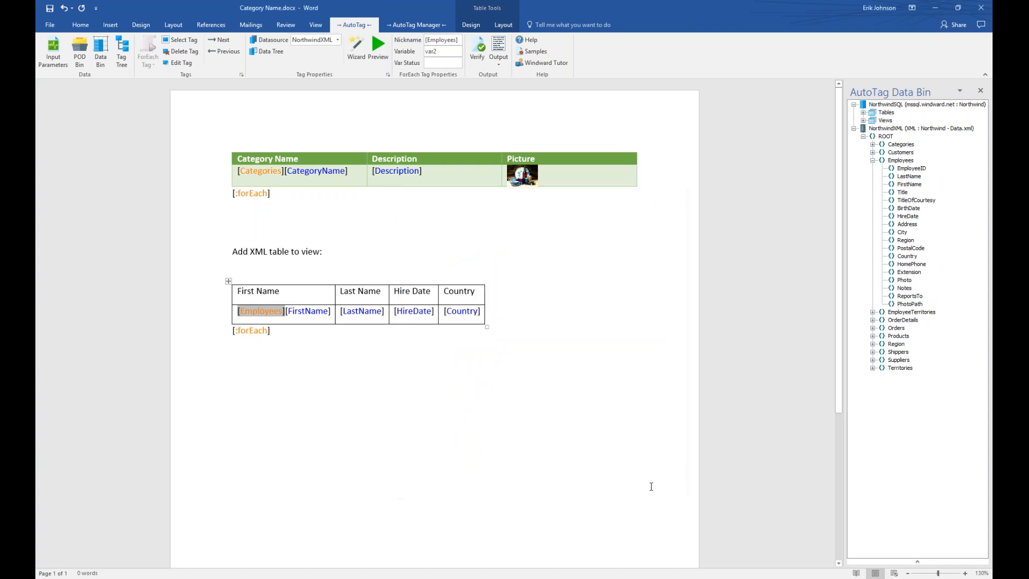
Preview the [FirstName] tag's result, the first employee's first name, and close it.
left_click(313, 312)
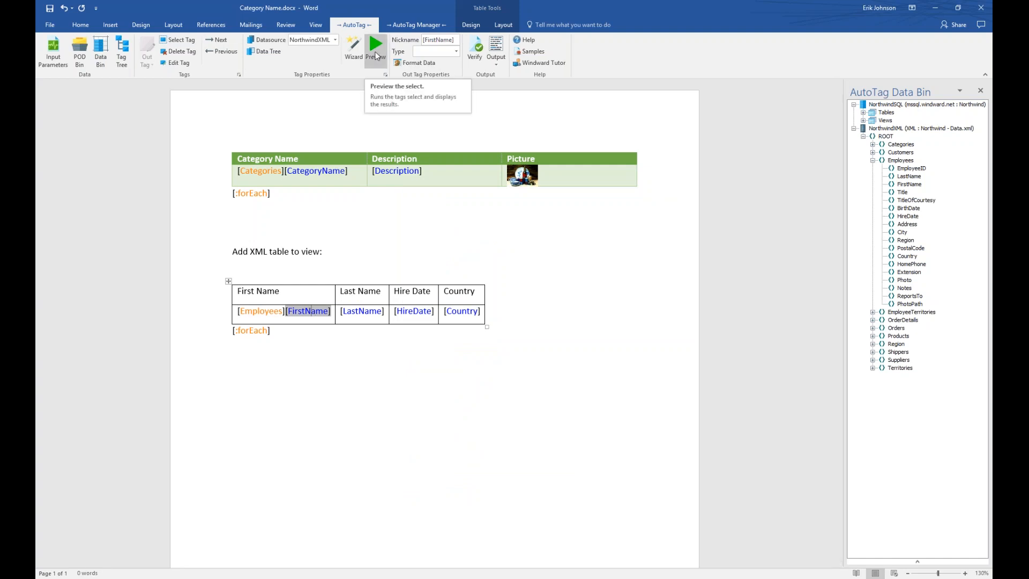
left_click(376, 55)
left_click_drag(409, 244, 325, 337)
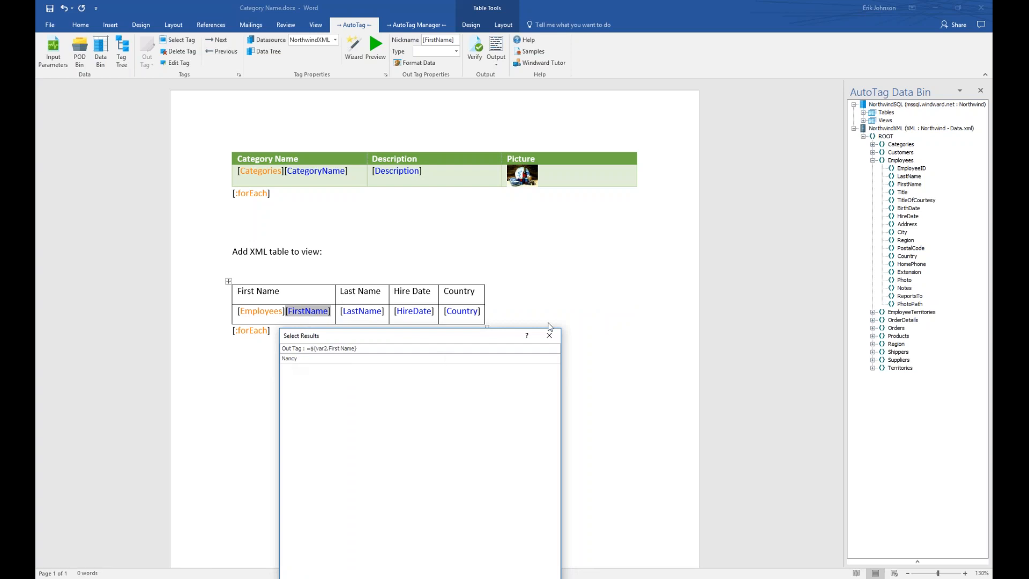
left_click(550, 336)
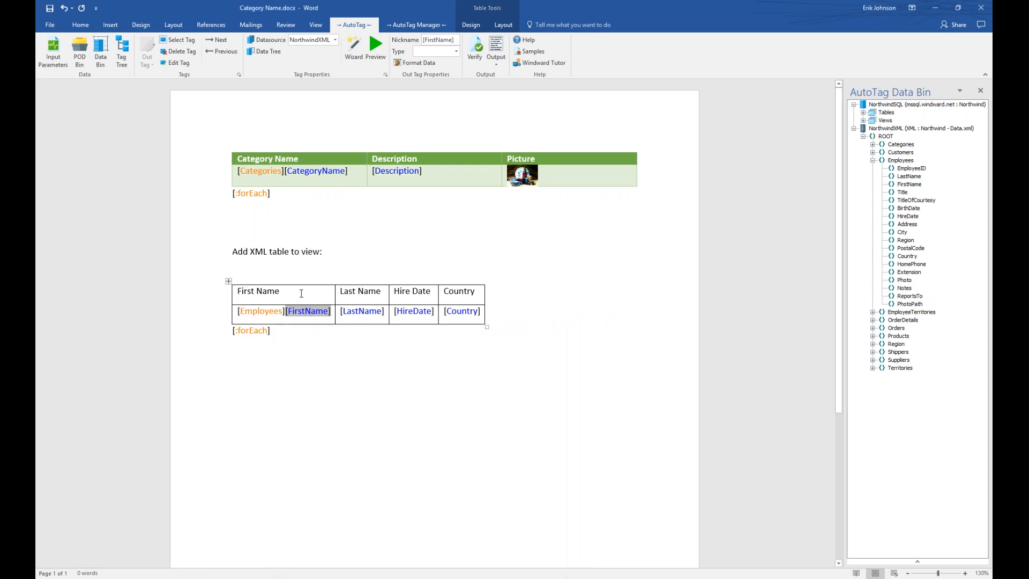
Turn off First Column emphasis and apply a blue Grid Table style to the Employees table.
left_click(470, 25)
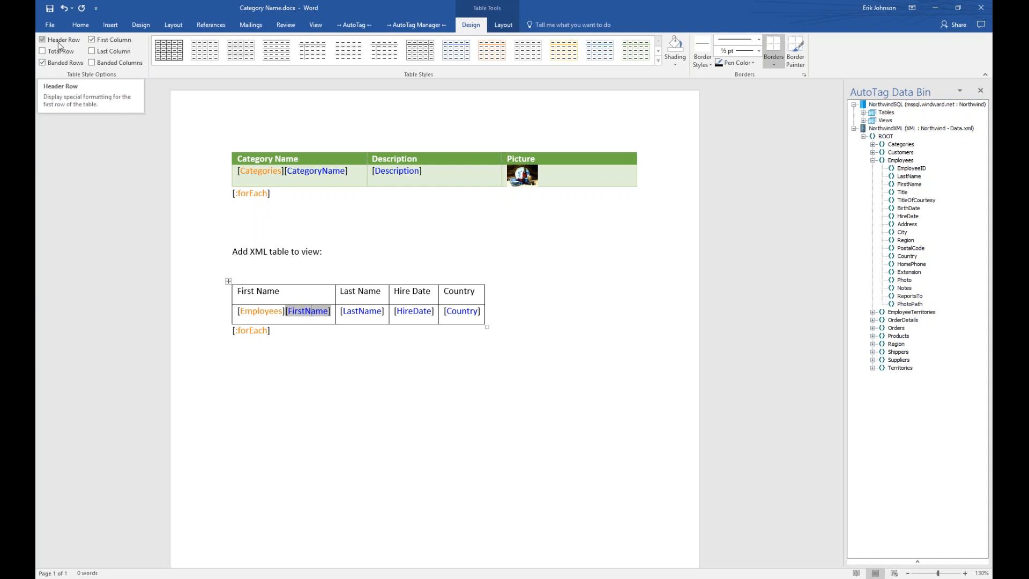
left_click(92, 43)
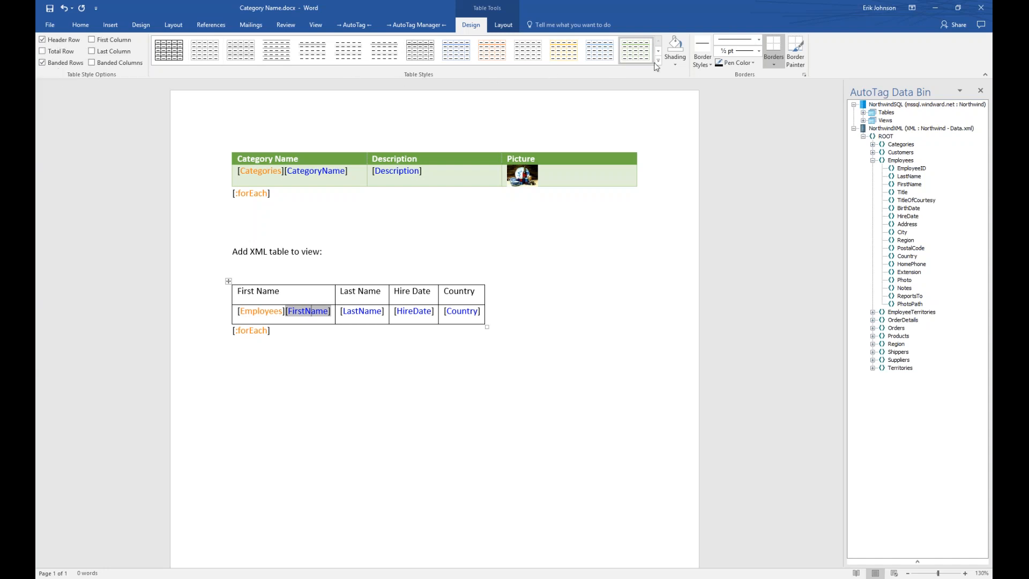
left_click(658, 57)
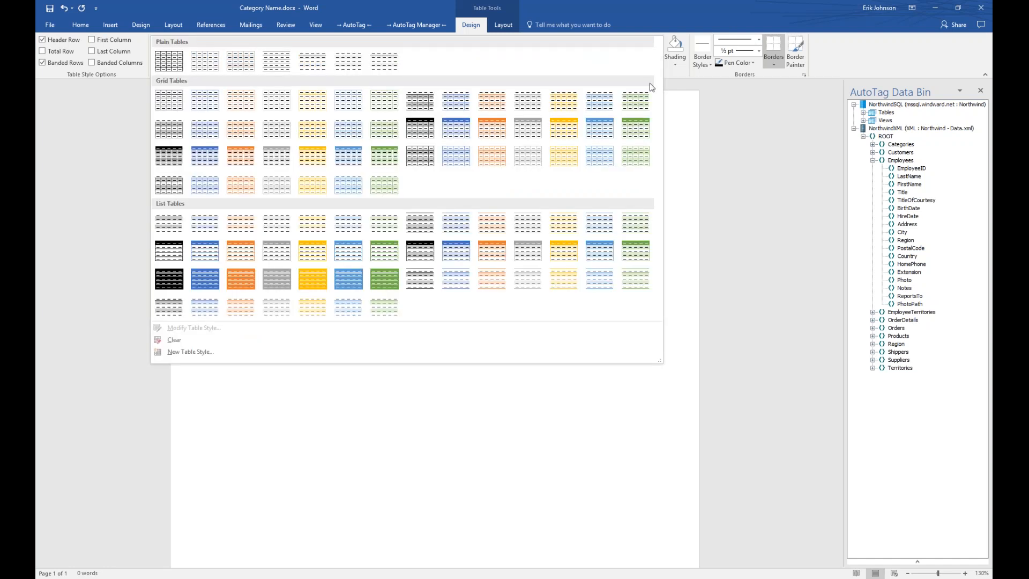
left_click(611, 130)
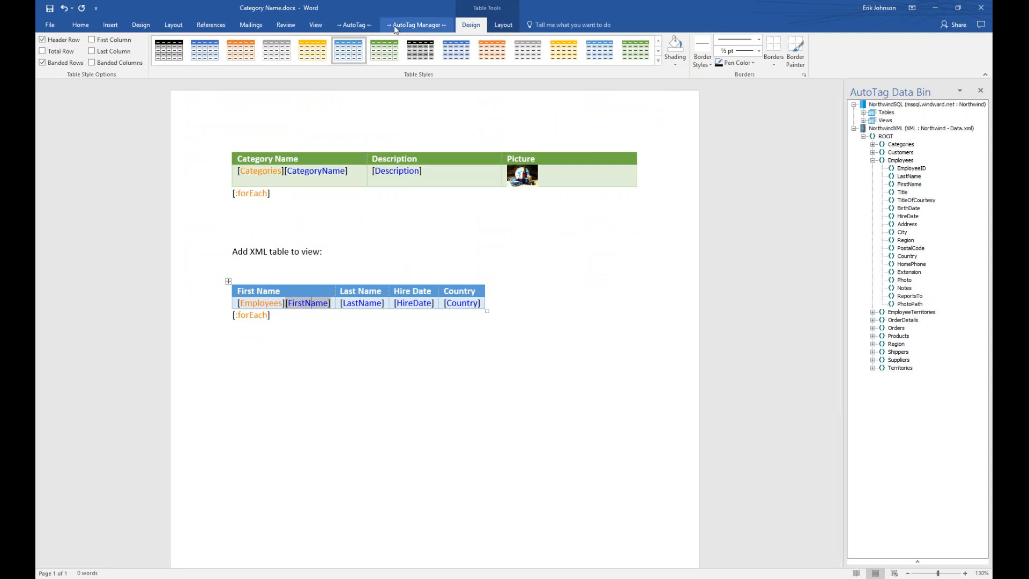
left_click(411, 24)
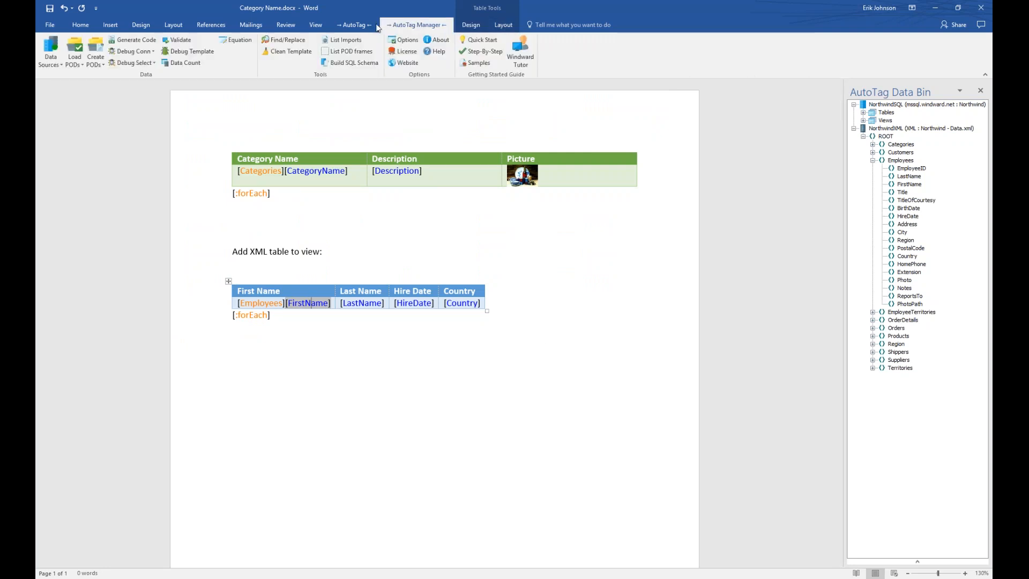
left_click(344, 25)
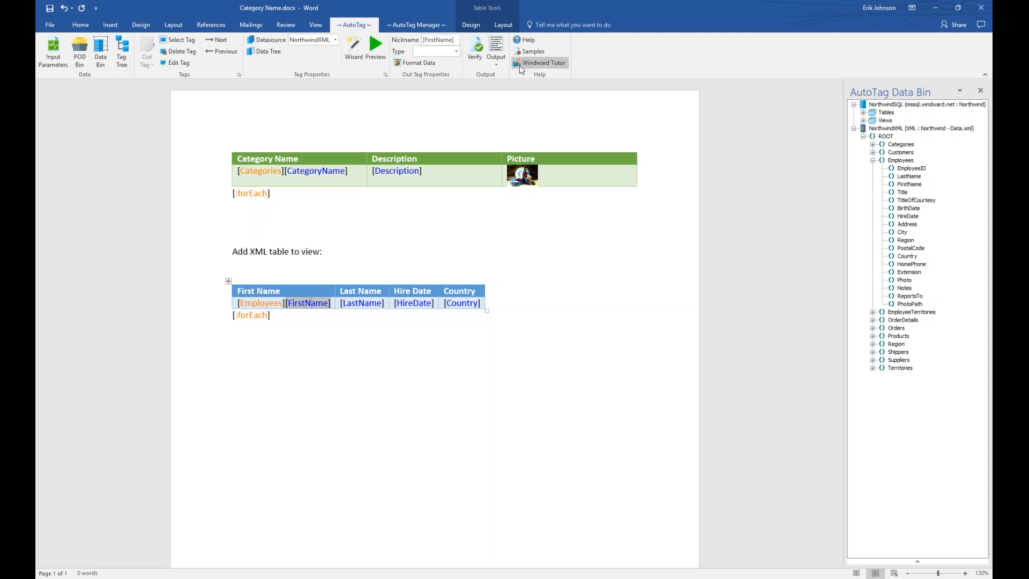
Generate the report after saving the template, tile output and template side by side, and close the Data Bin.
left_click(496, 48)
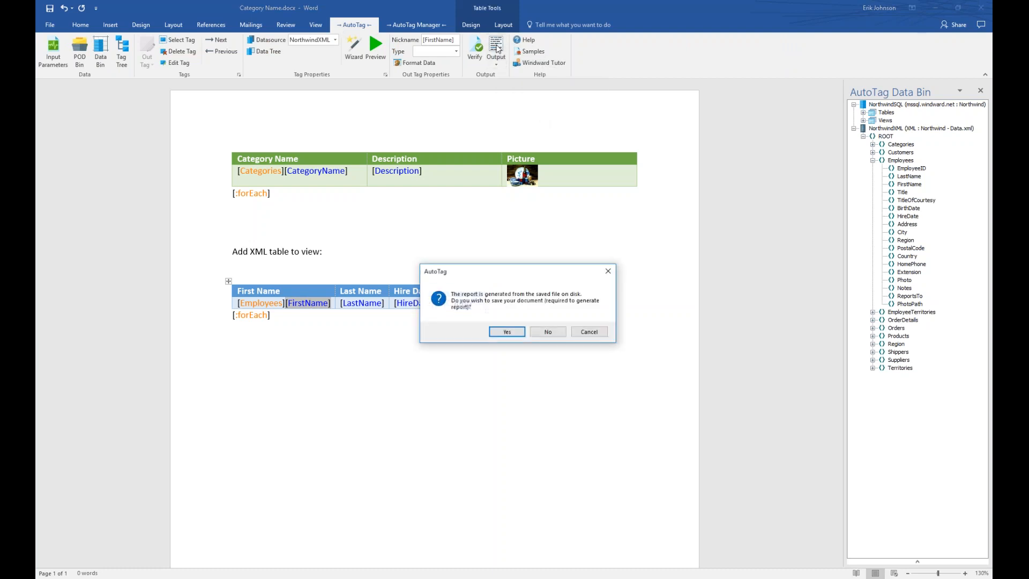
left_click(507, 332)
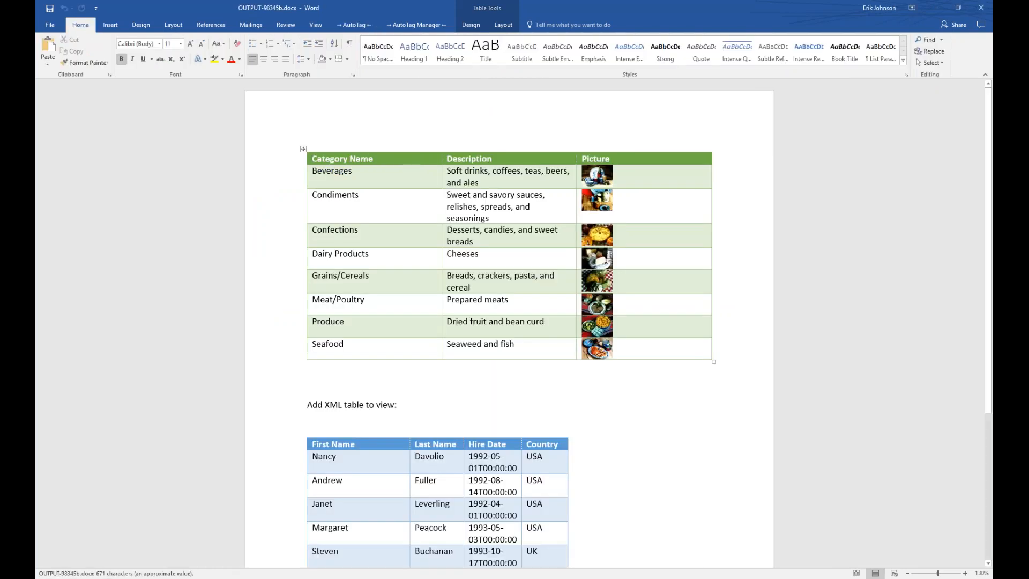
key("super+Right")
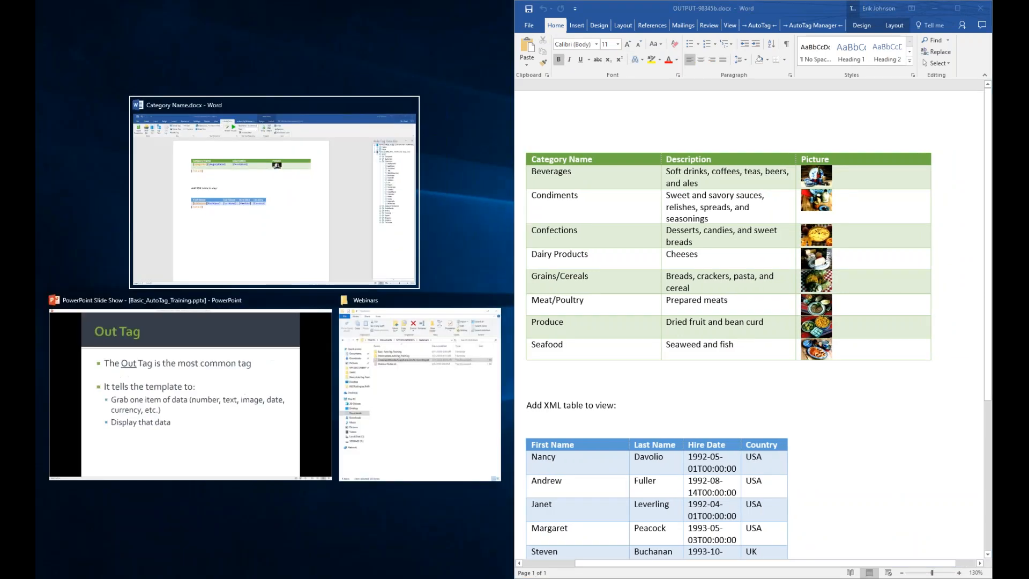
key("Return")
left_click(501, 90)
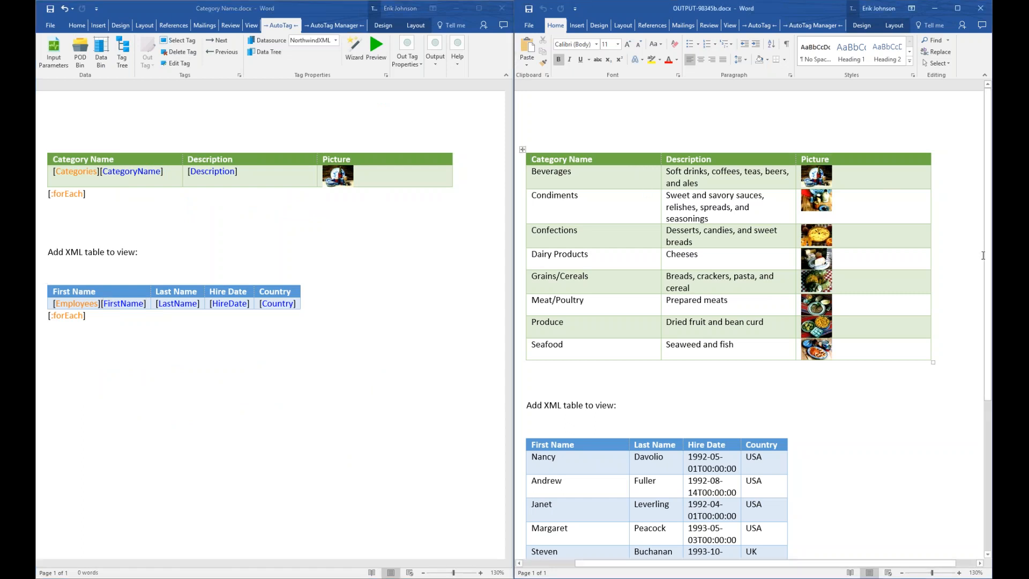
Scroll through the output's category and employee tables, then close it and maximize the template.
left_click_drag(987, 244, 969, 381)
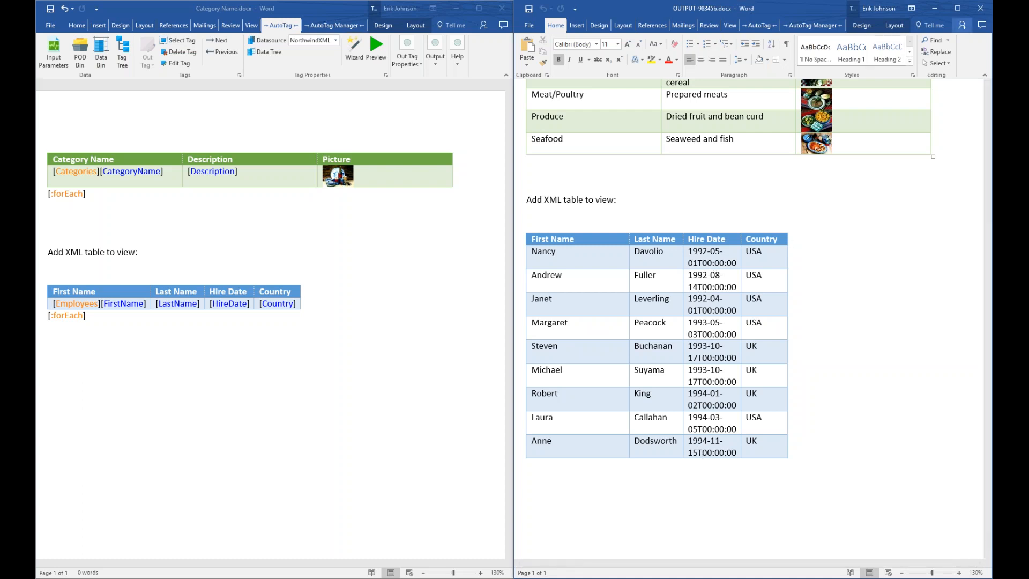
left_click(980, 8)
left_click(479, 8)
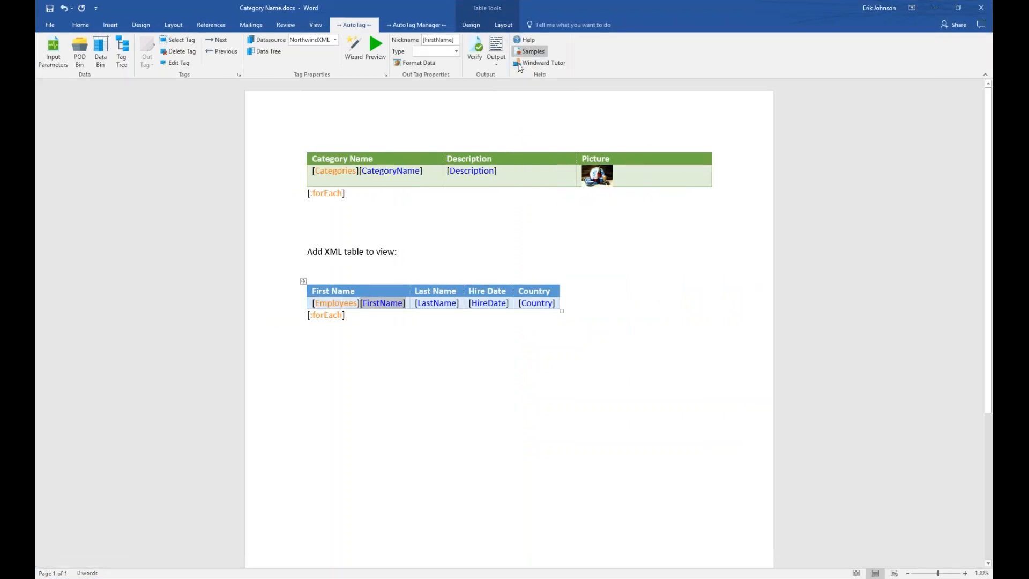
Give the HireDate tag the Date format 'March 14, 2001' ([$-409]mmmm d, yyyy;@).
left_click(485, 303)
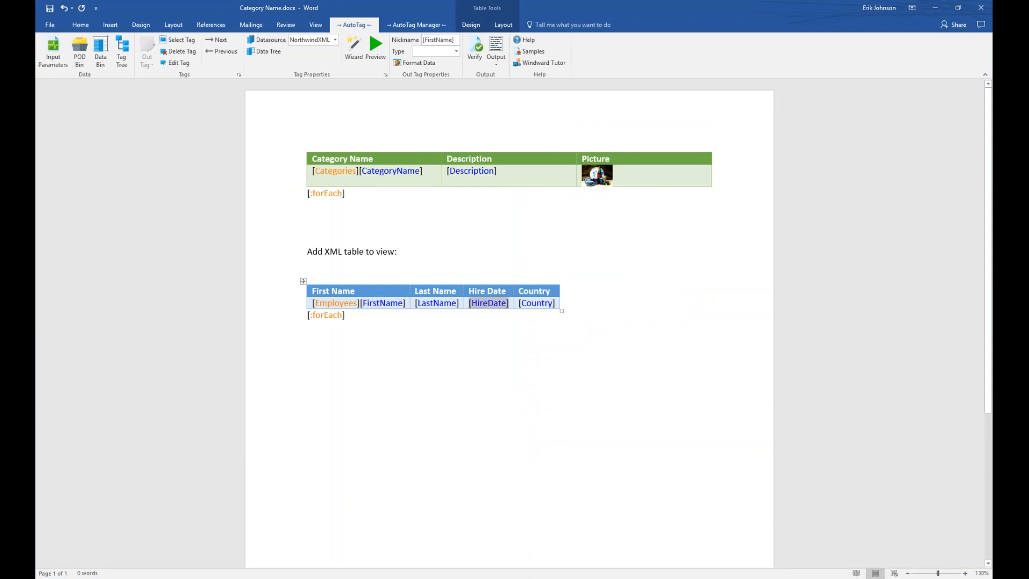
mouse_move(492, 305)
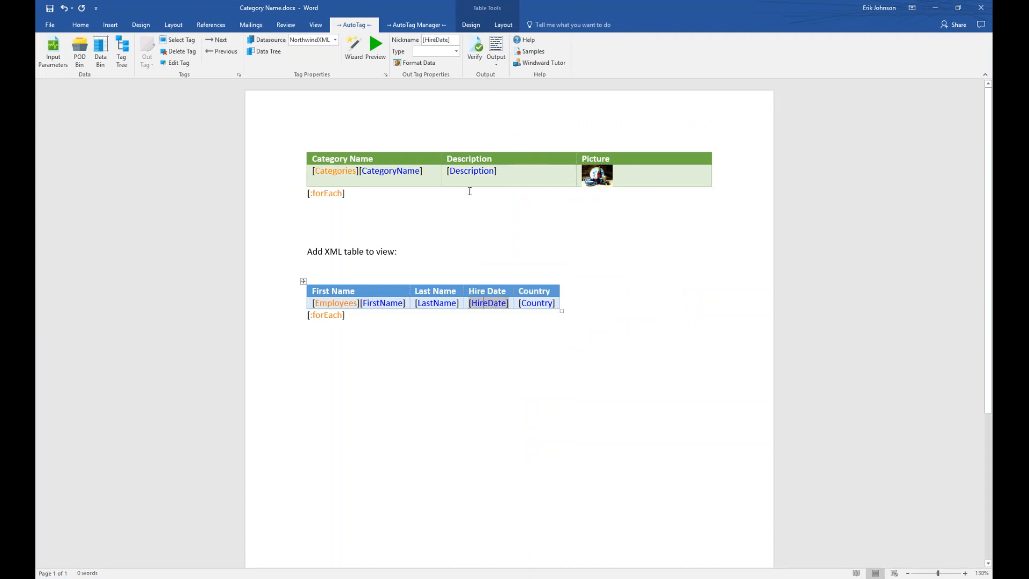
left_click(418, 64)
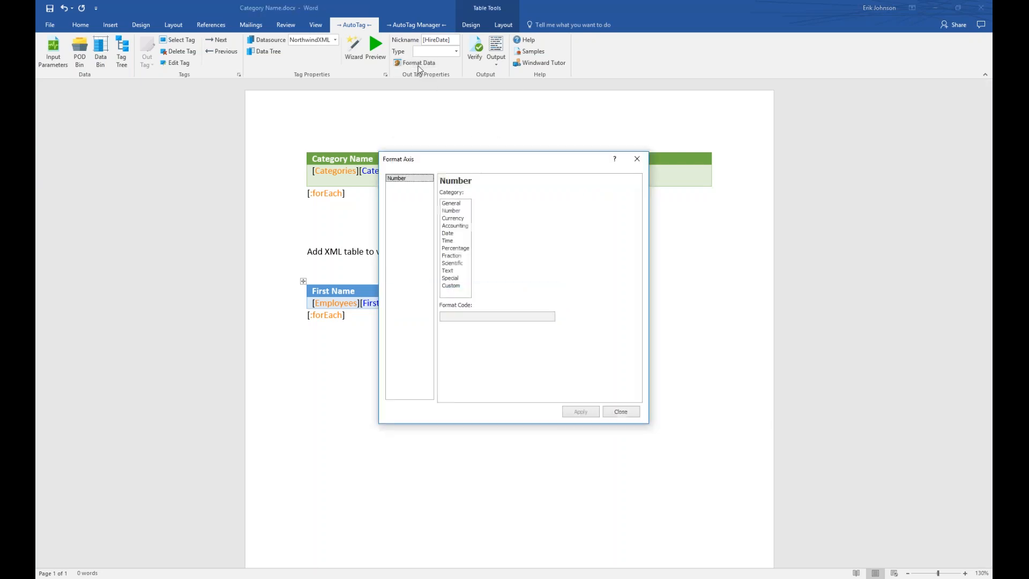
left_click_drag(494, 166, 334, 106)
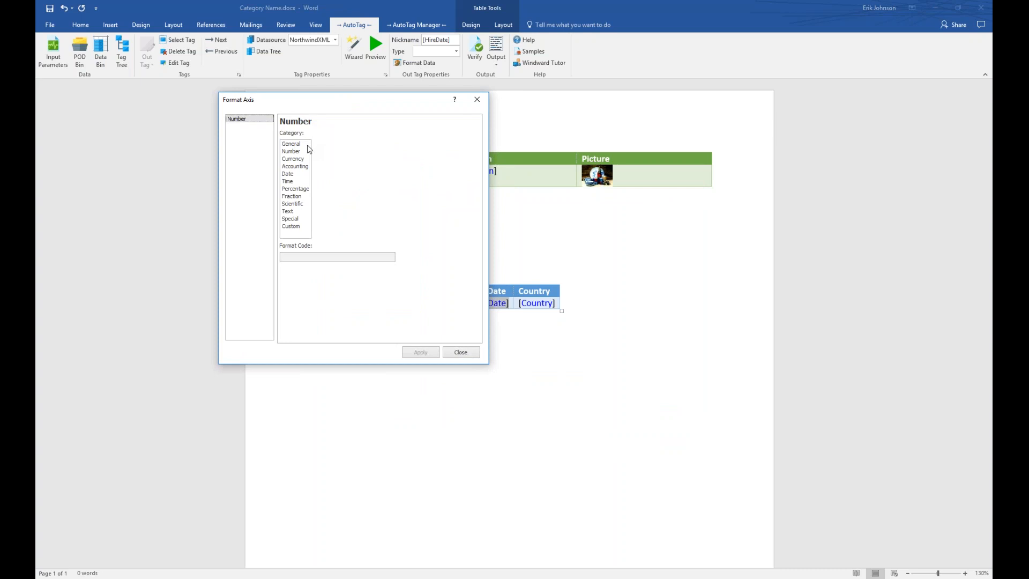
left_click(287, 174)
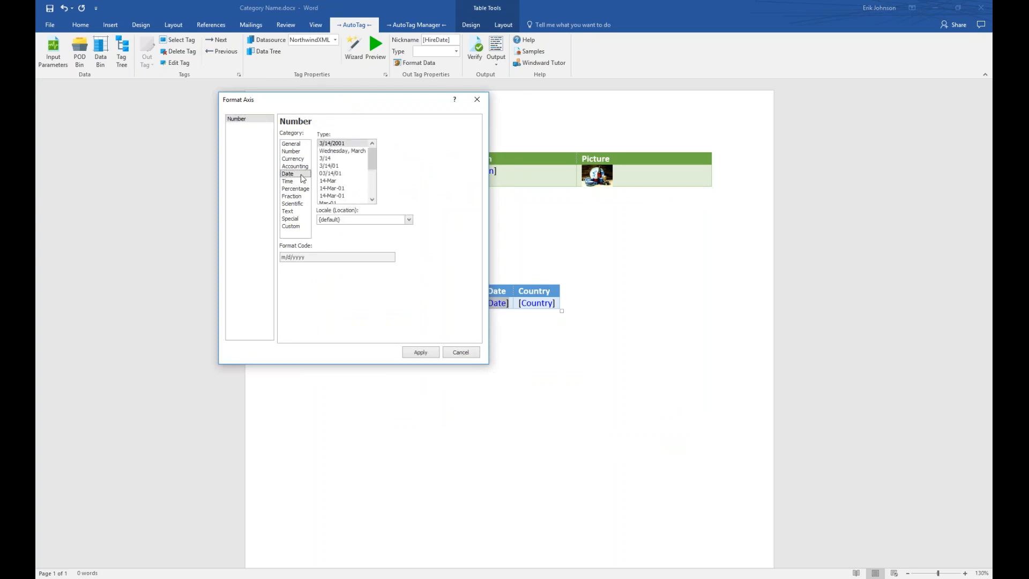
left_click_drag(373, 158, 373, 179)
left_click(347, 175)
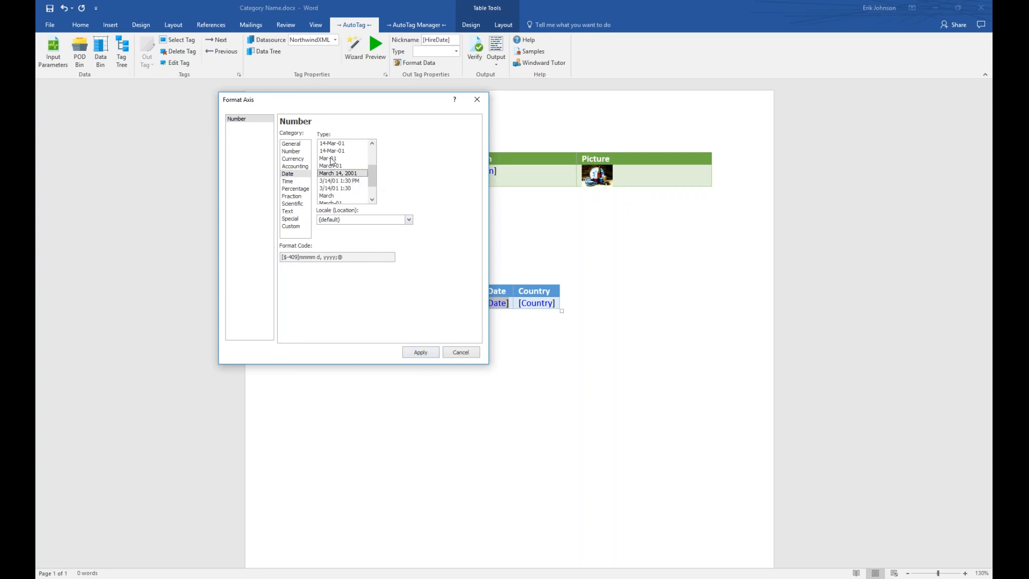
left_click(425, 354)
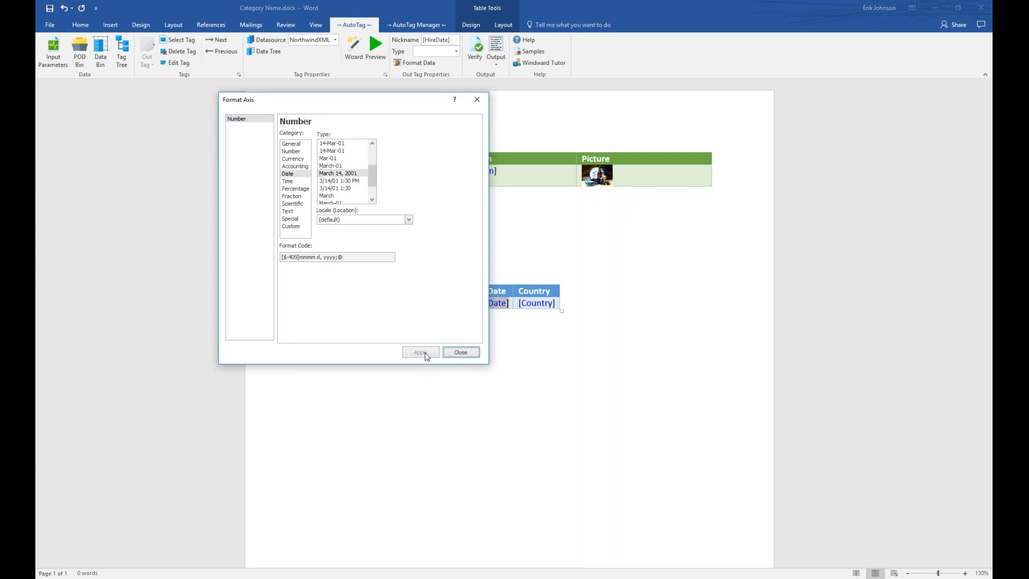
left_click(476, 352)
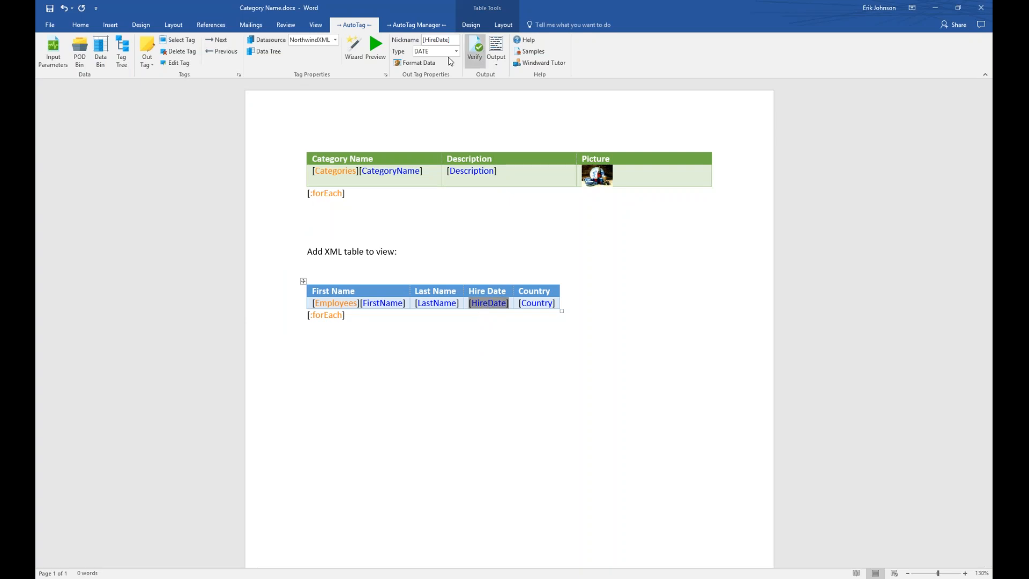
Preview the HireDate tag's results, then regenerate the report and tile it beside the template.
left_click(374, 46)
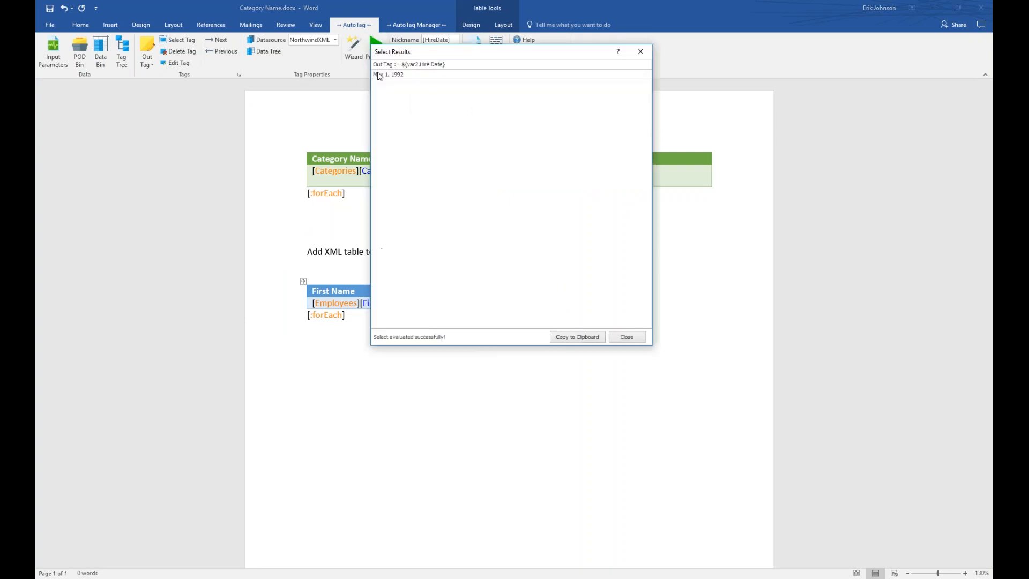
left_click_drag(420, 53, 413, 339)
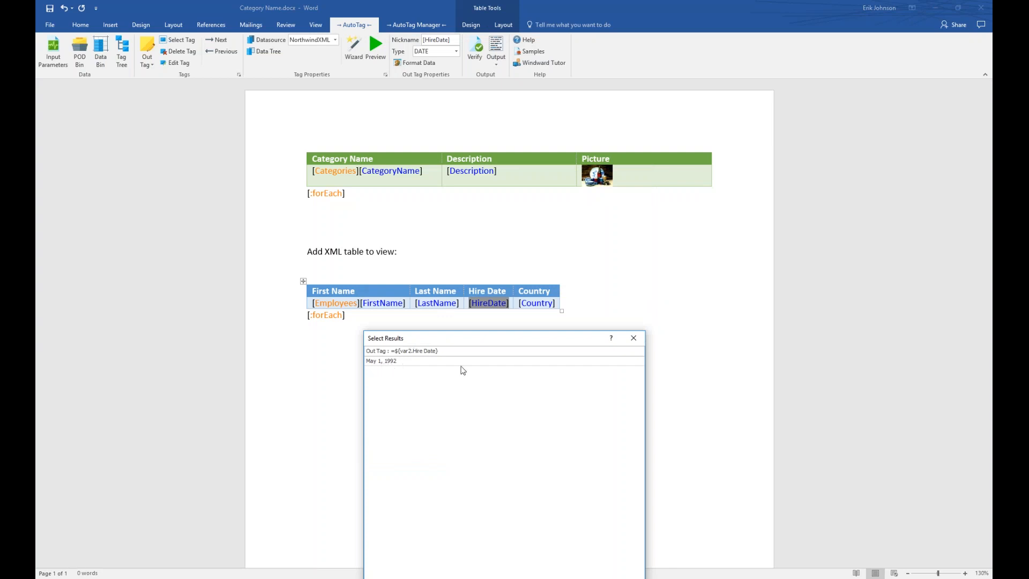
left_click(635, 338)
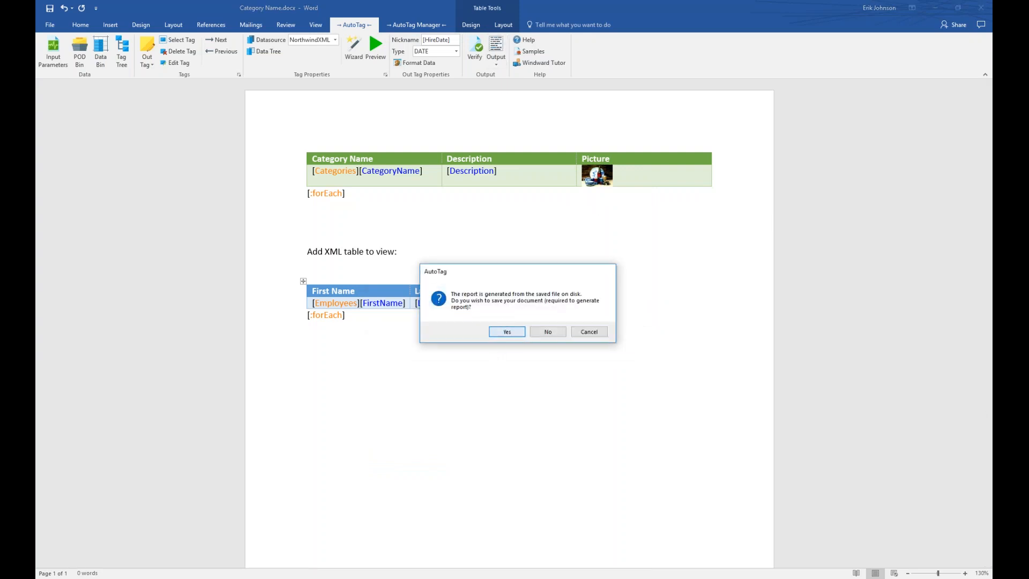
left_click(505, 330)
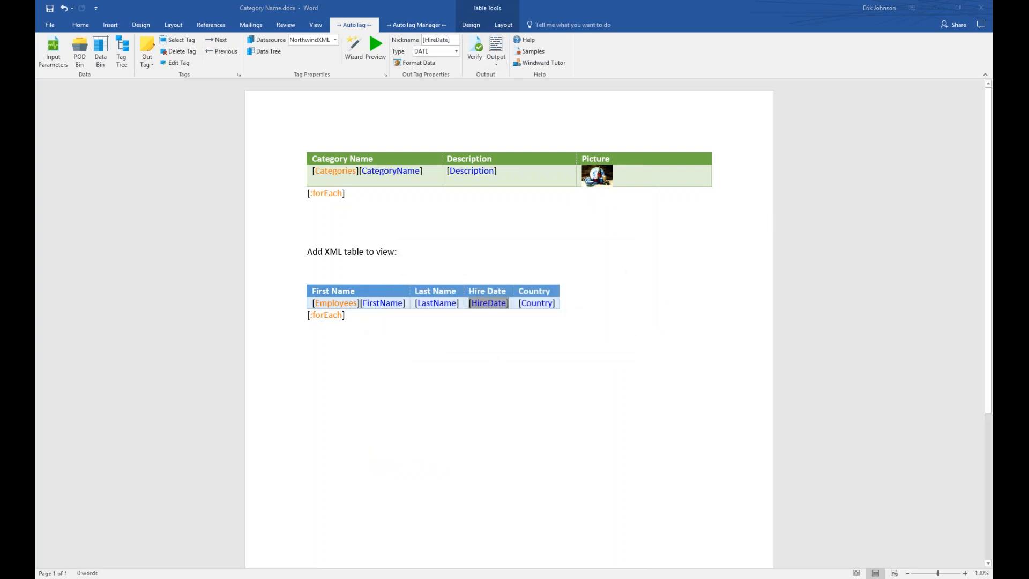
key("super+Right")
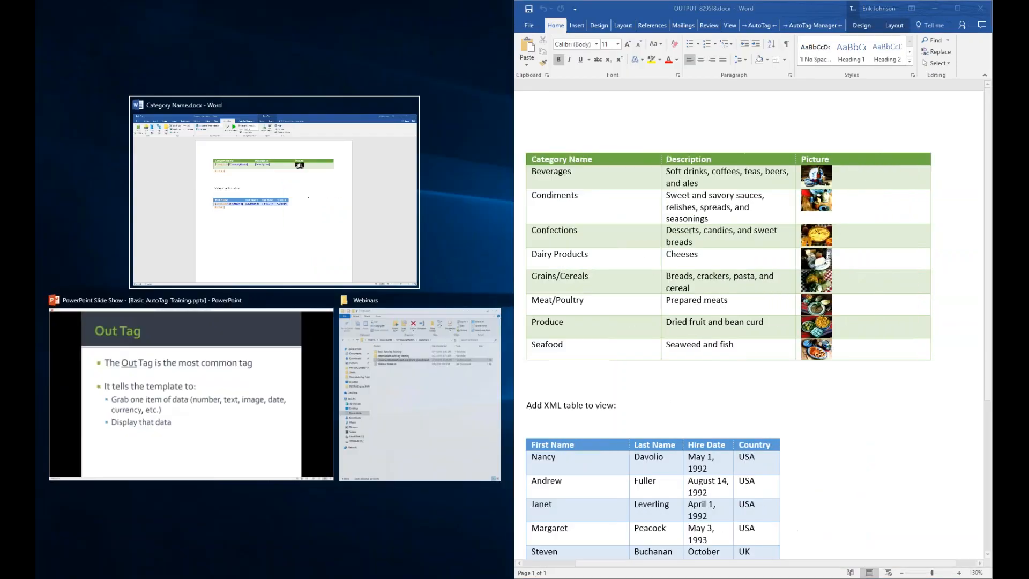
key("Return")
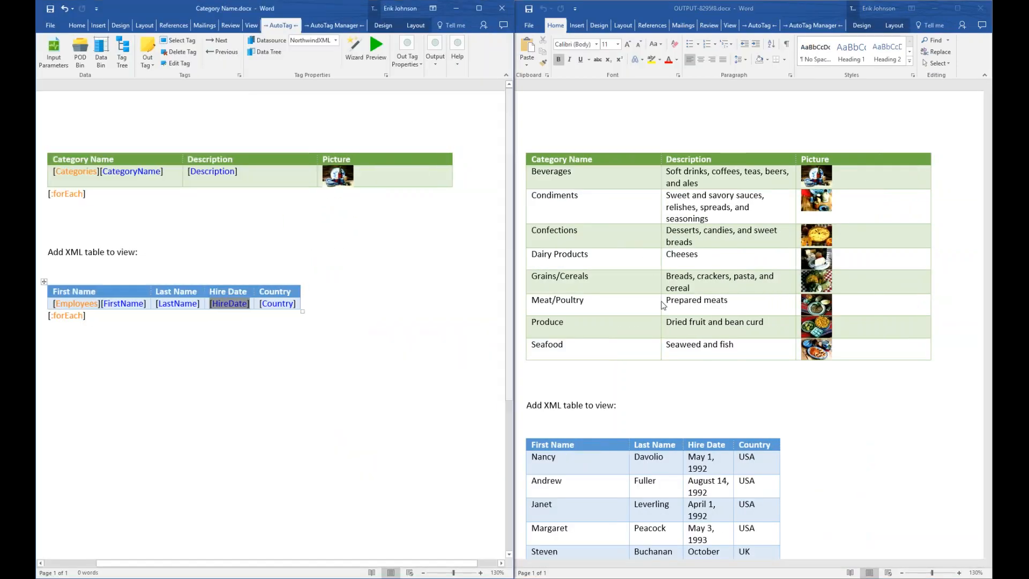
left_click(987, 150)
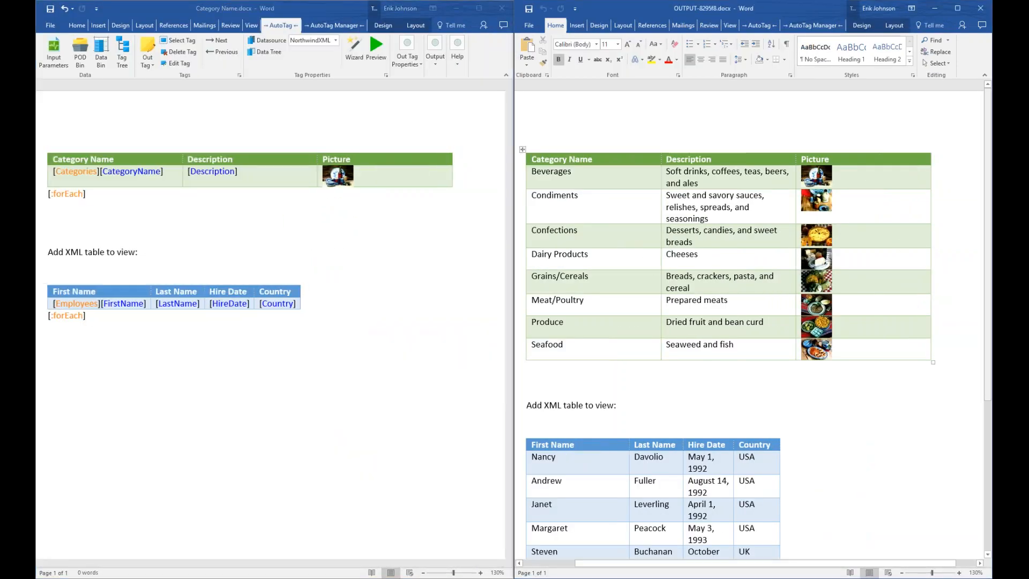
Widen the output's Hire Date column so long dates like May 1, 1992 fit on one line.
scroll(984, 295, "down", 6)
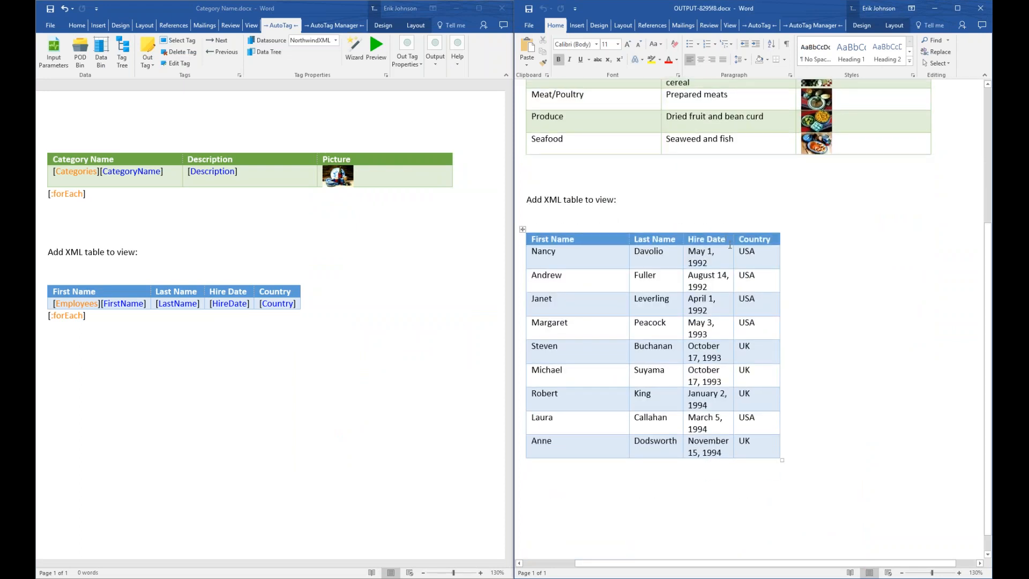
left_click_drag(780, 239, 916, 240)
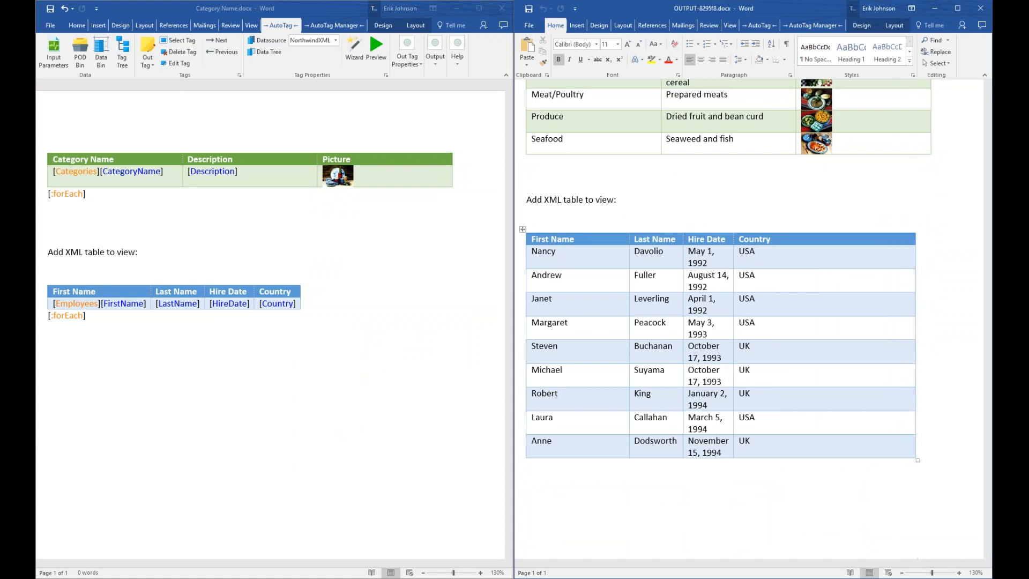
left_click(734, 239)
left_click_drag(734, 239, 779, 239)
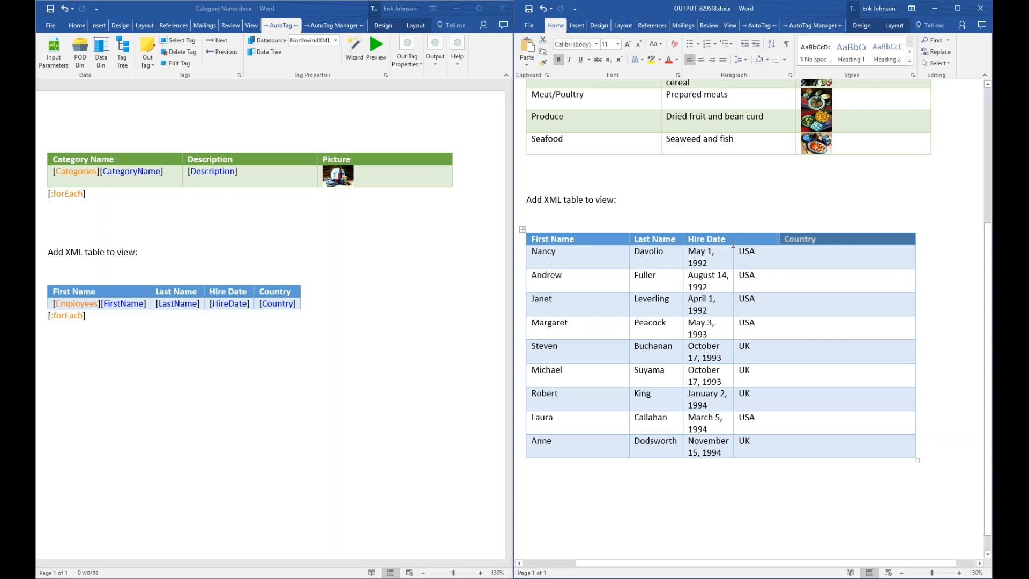
left_click_drag(734, 246, 782, 247)
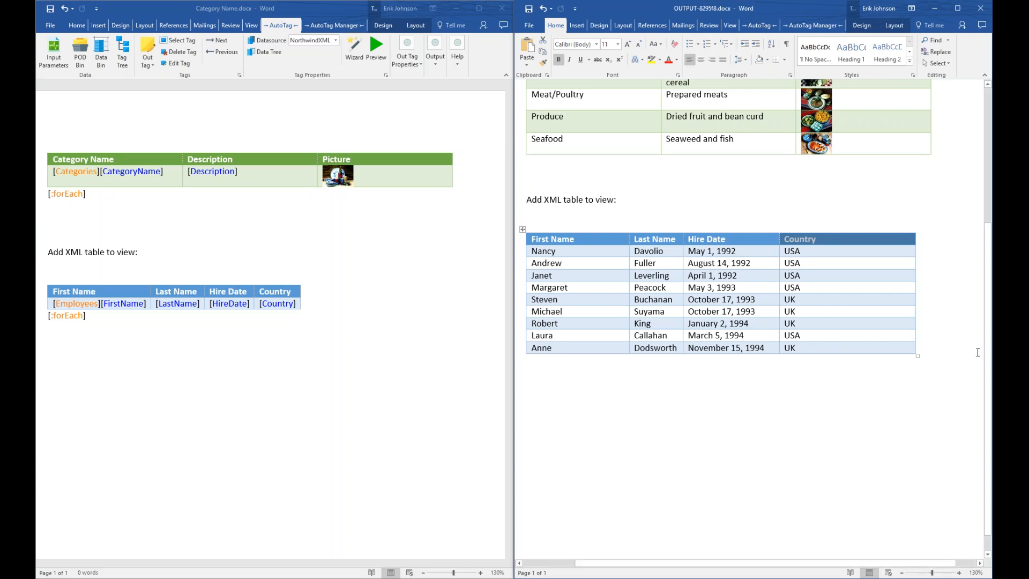
scroll(989, 348, "up", 4)
scroll(988, 289, "down", 4)
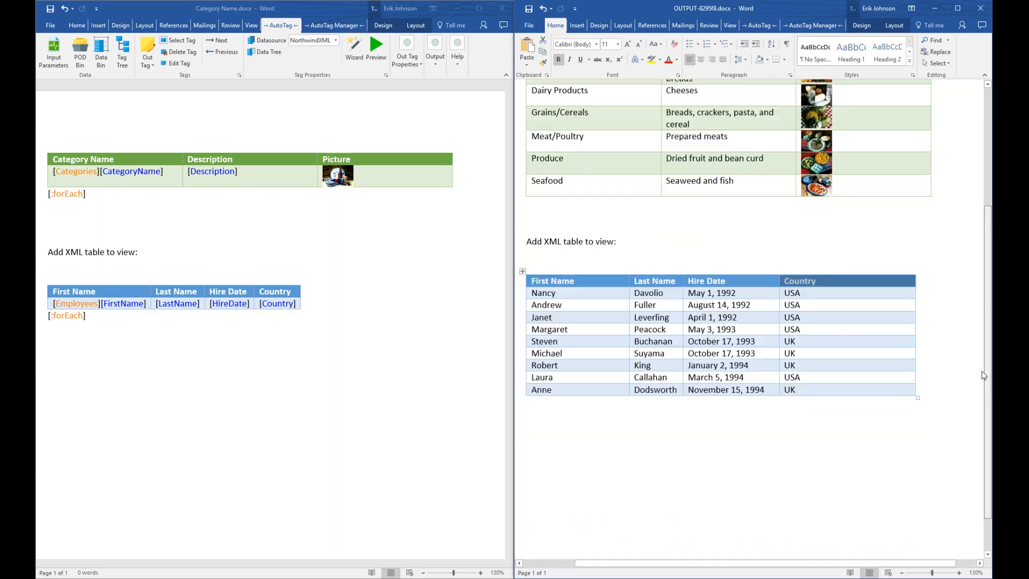
scroll(989, 277, "up", 5)
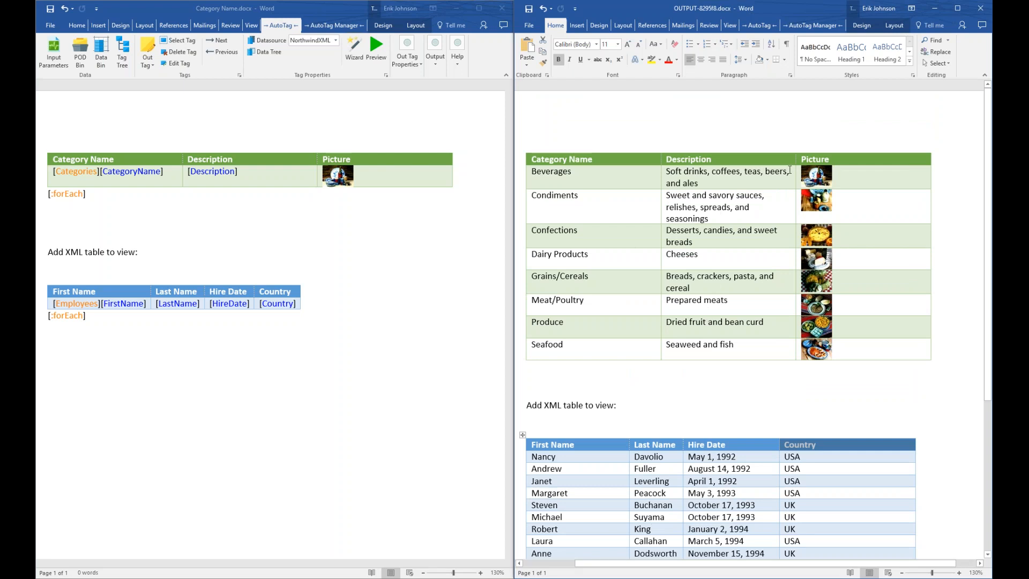
Close the long-date report, answering its save prompt, and maximize Category Name.docx.
left_click(976, 10)
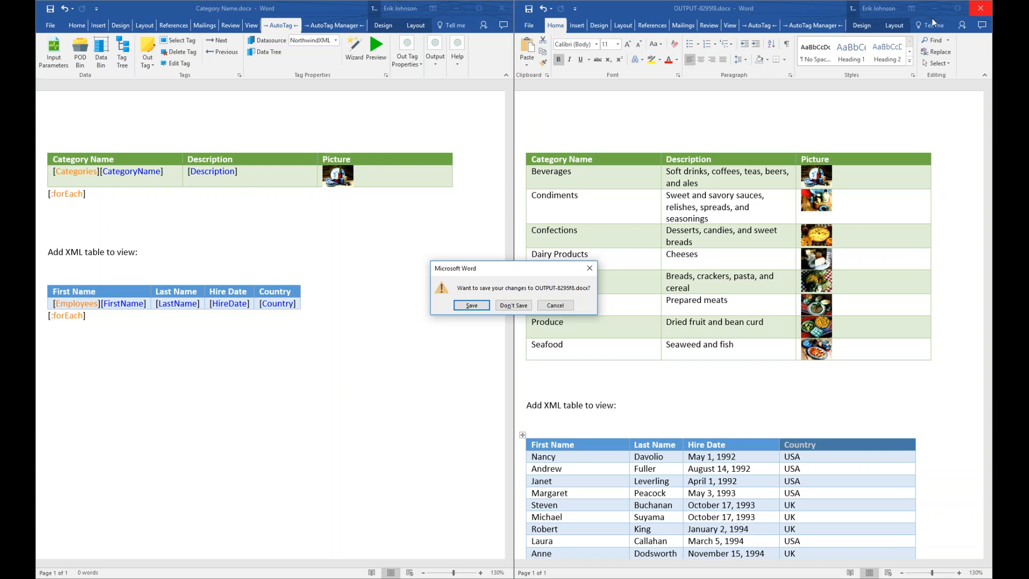
left_click(514, 306)
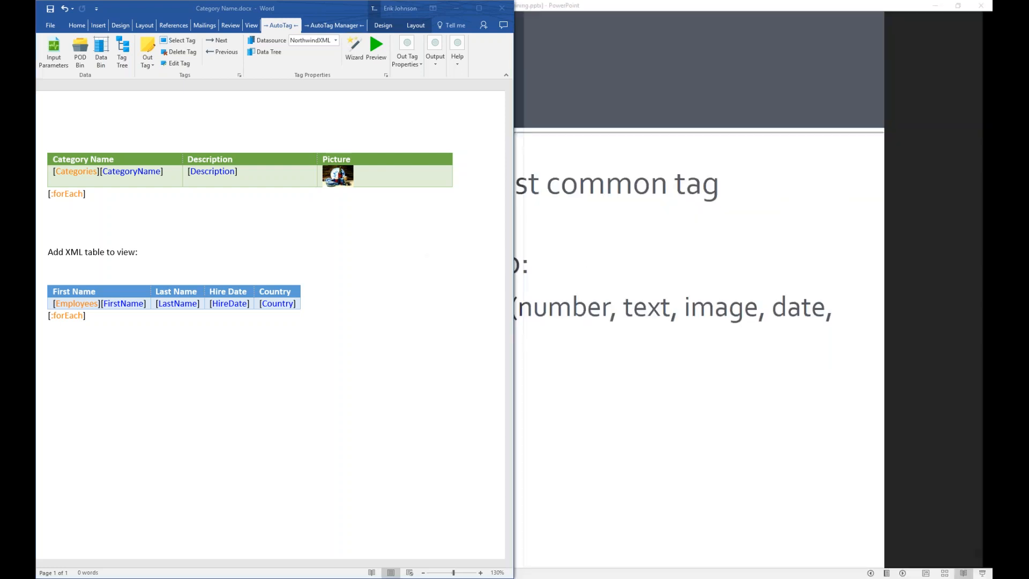
left_click(481, 8)
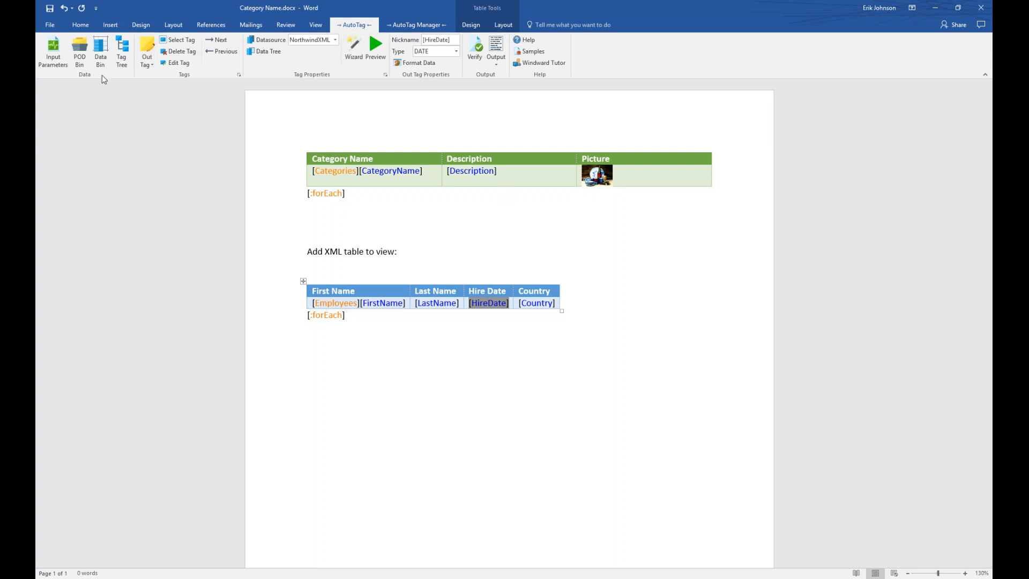
Add a required Text input parameter 'Category' with default 'Beverages' and save it.
left_click(55, 54)
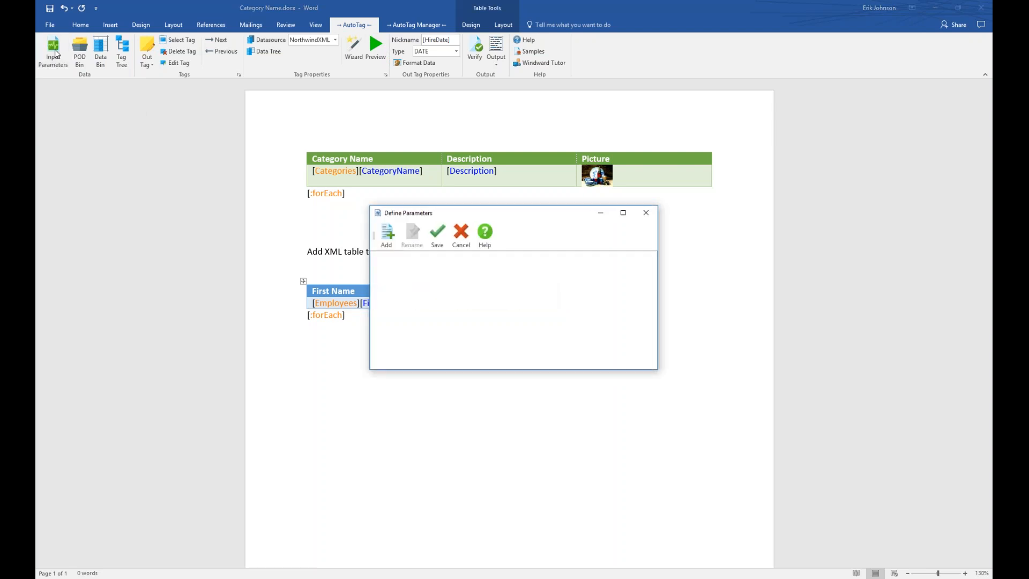
left_click(387, 234)
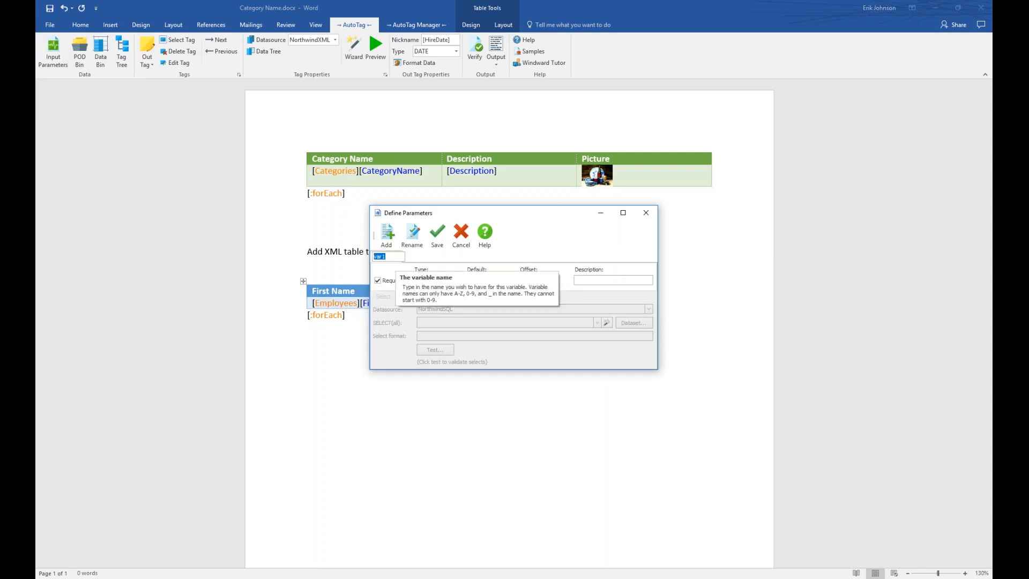
type("Category")
key("Return")
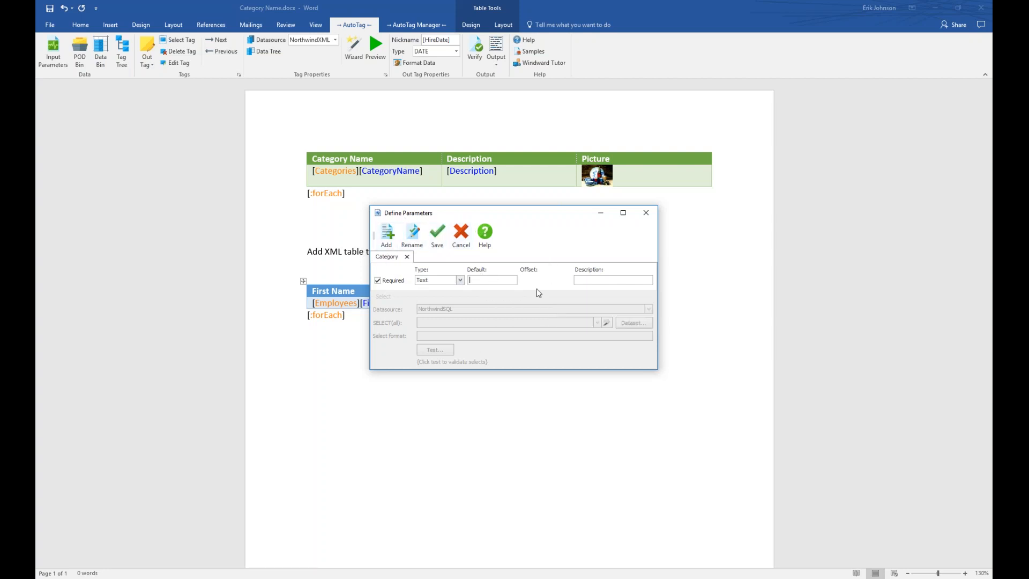
type("Beverages")
left_click(461, 281)
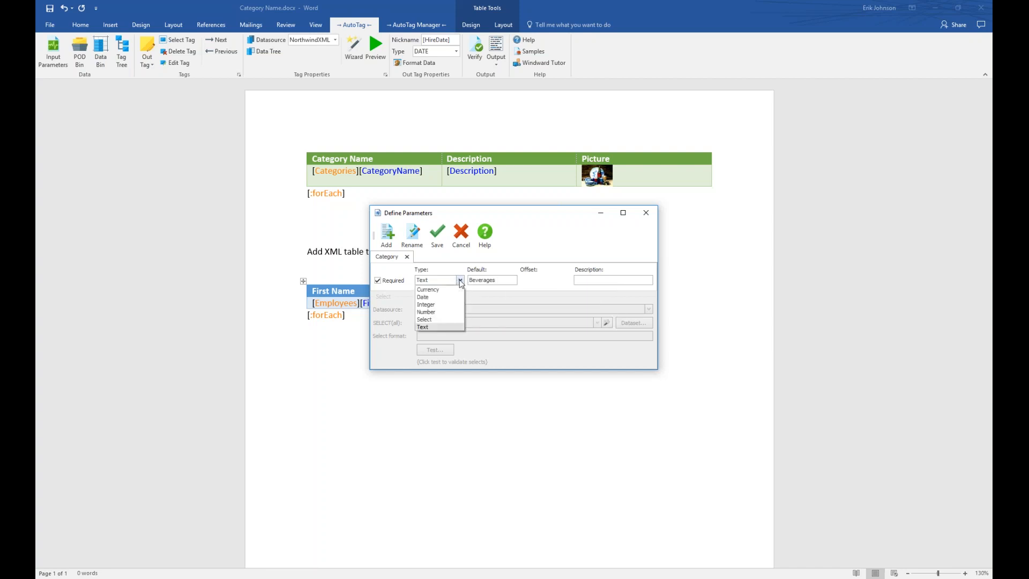
left_click(432, 327)
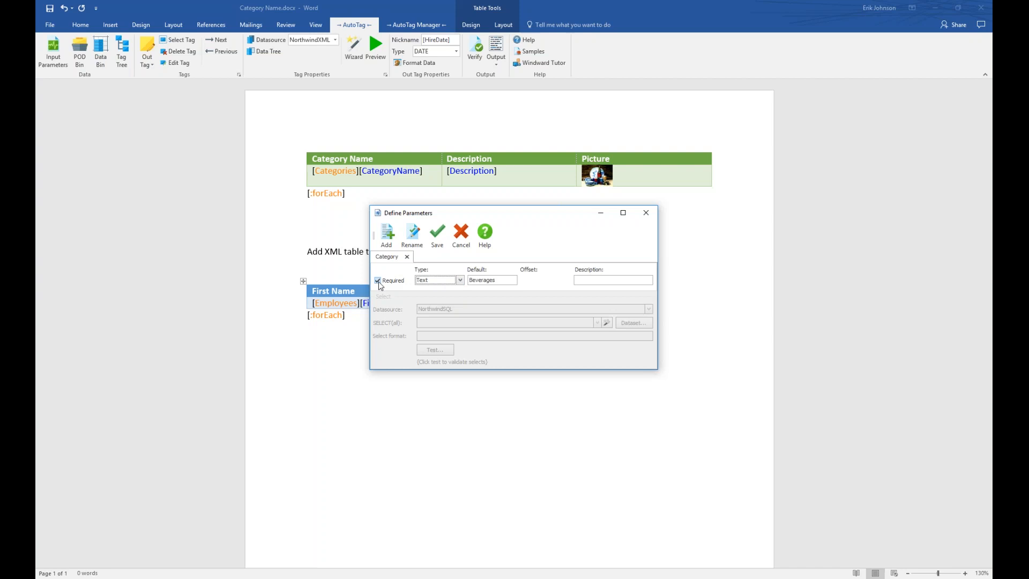
left_click(437, 234)
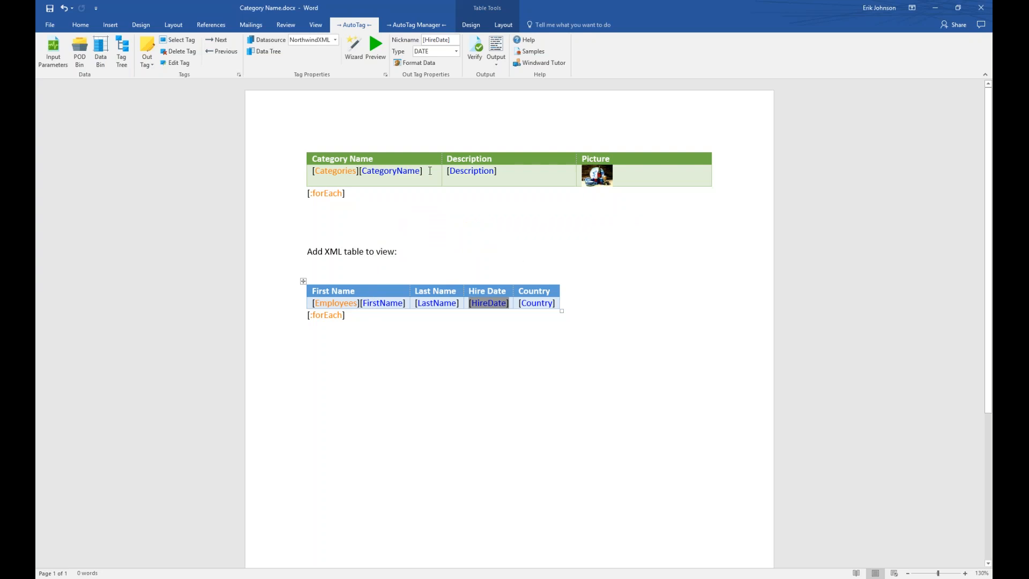
Open the SQL Wizard for the [Categories] tag, enlarge it, and expand the Tables and Views nodes.
left_click(338, 171)
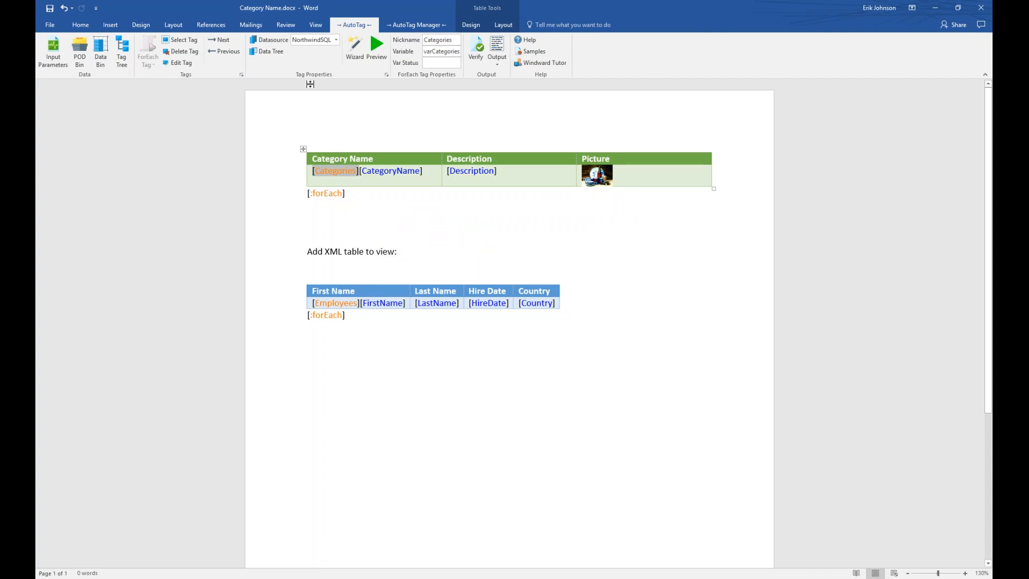
left_click(358, 60)
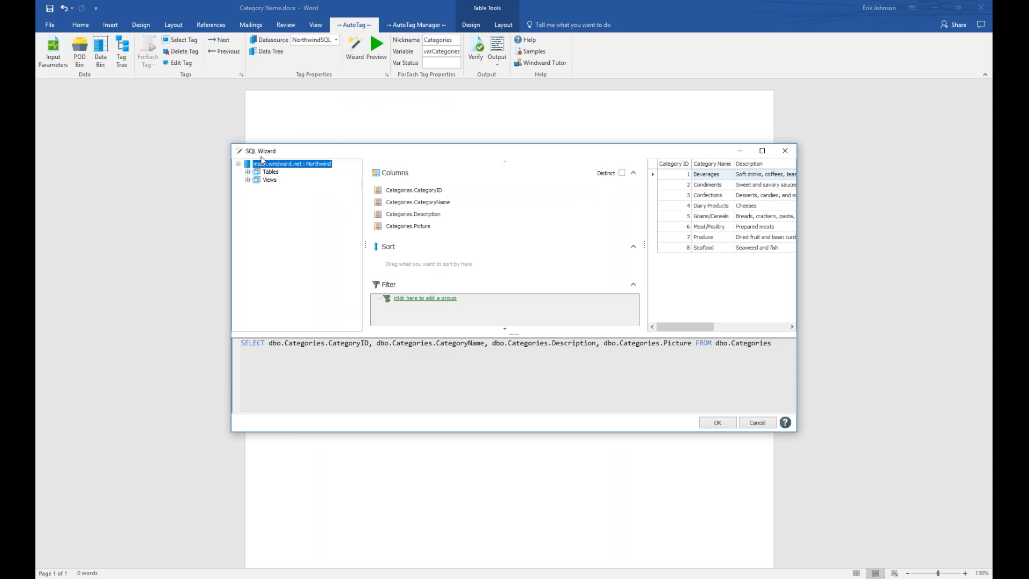
left_click_drag(336, 146, 300, 125)
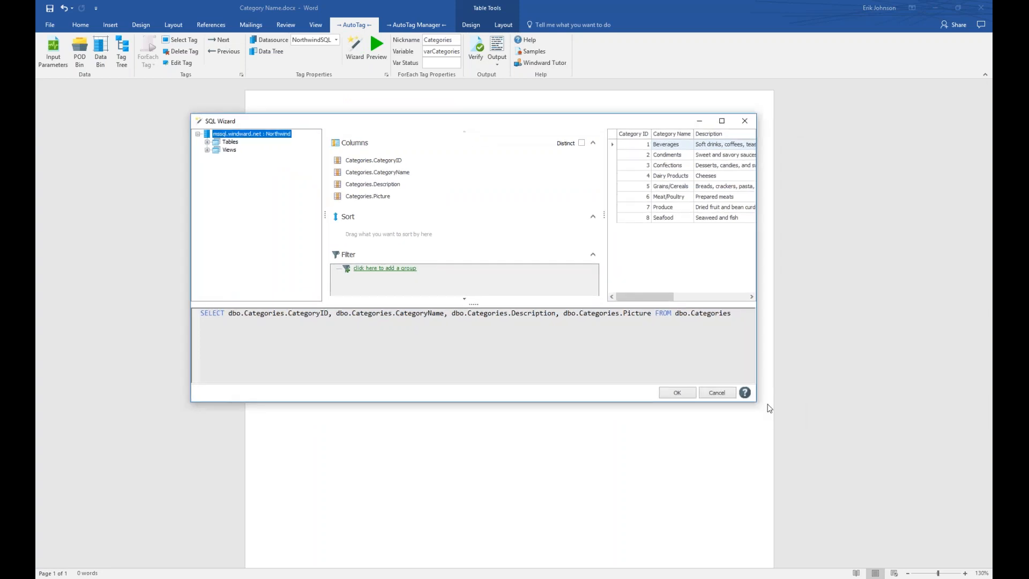
left_click_drag(757, 402, 788, 460)
left_click_drag(534, 123, 556, 217)
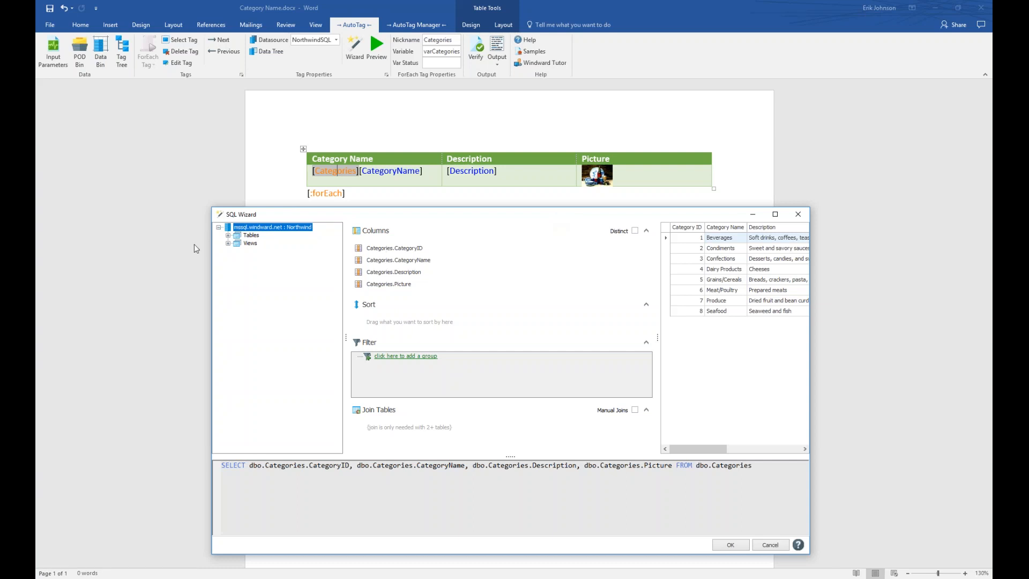
left_click(228, 236)
left_click(228, 347)
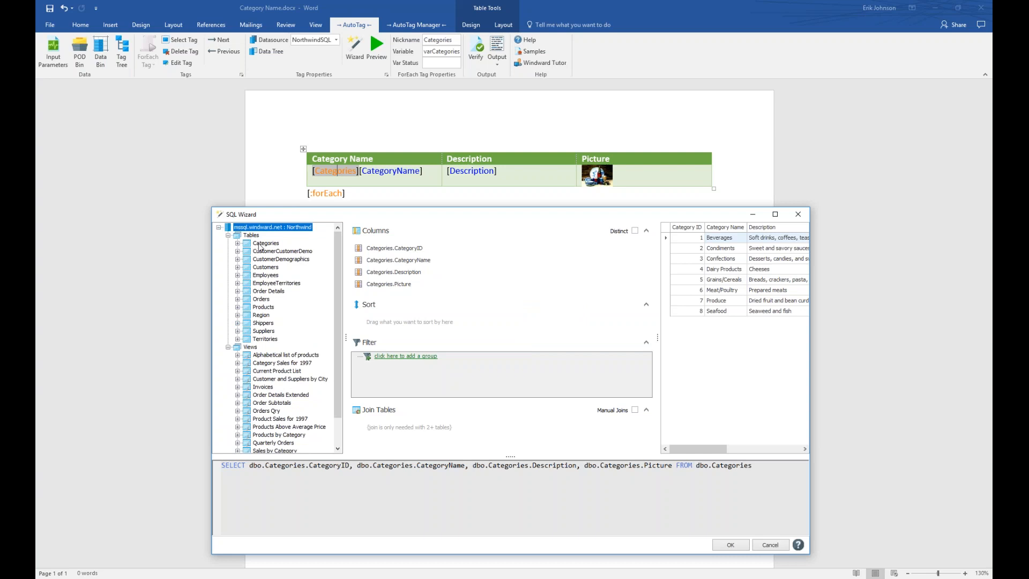
Add CategoryName from dbo.Categories to the sort and set the order to Z-A.
left_click(237, 244)
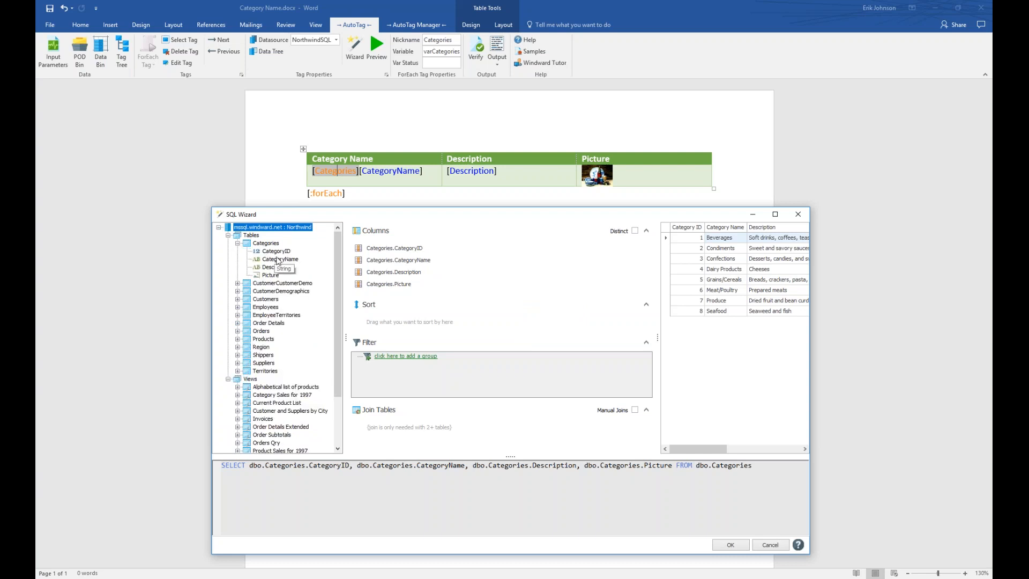
left_click(262, 260)
left_click_drag(262, 262, 376, 323)
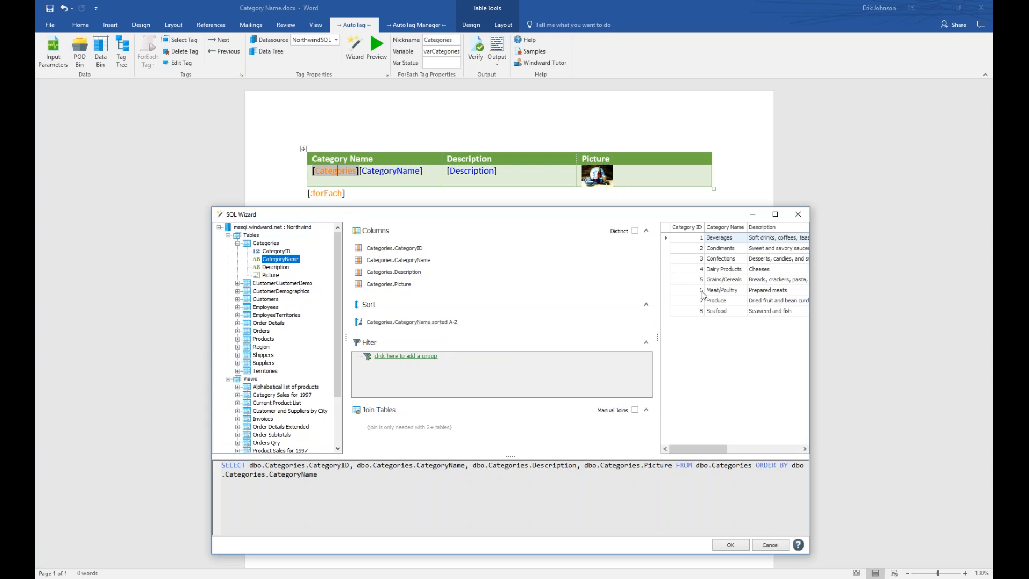
left_click_drag(658, 338, 563, 340)
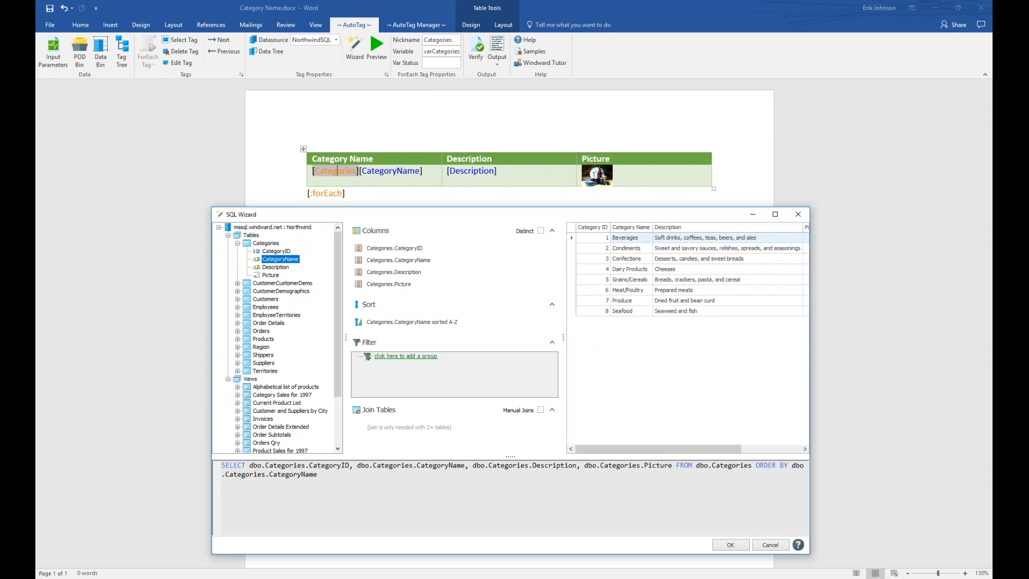
left_click_drag(811, 363, 869, 363)
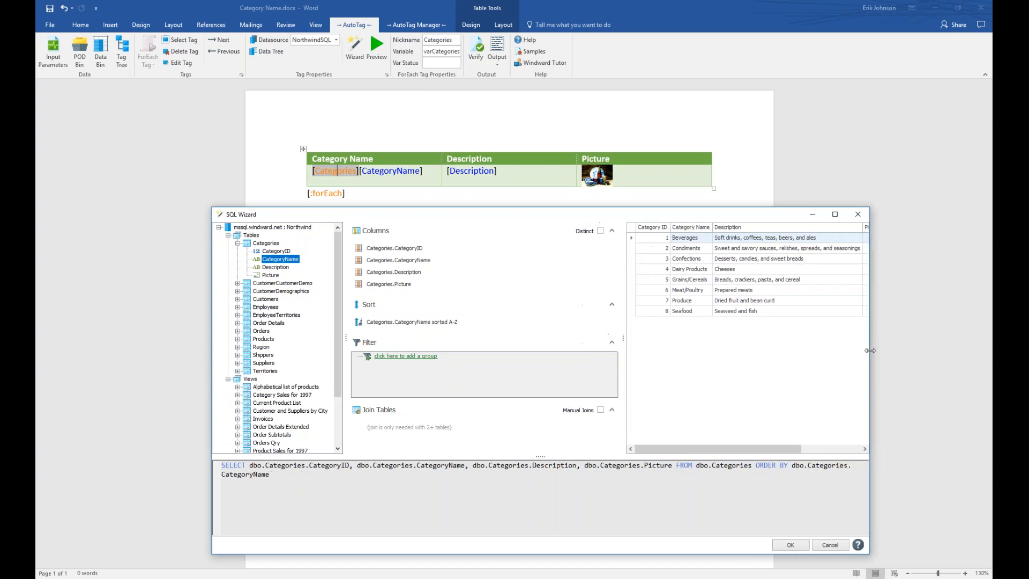
left_click_drag(624, 338, 577, 337)
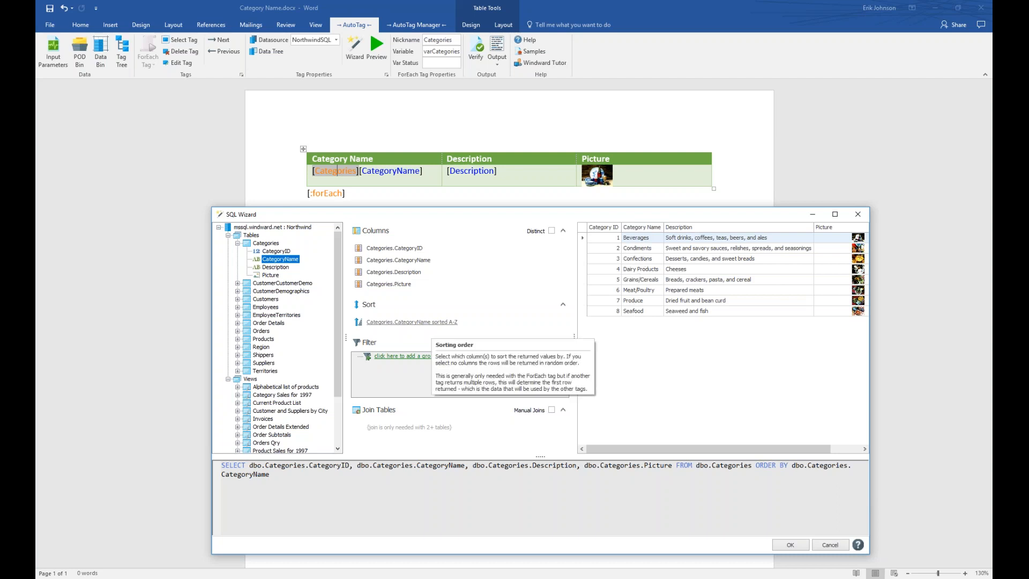
left_click(433, 322)
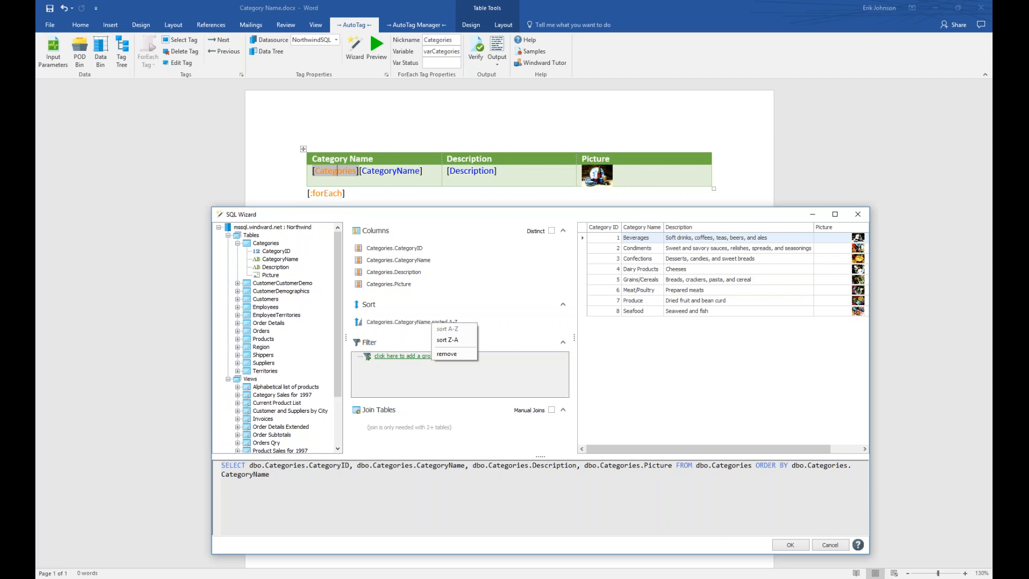
left_click(456, 341)
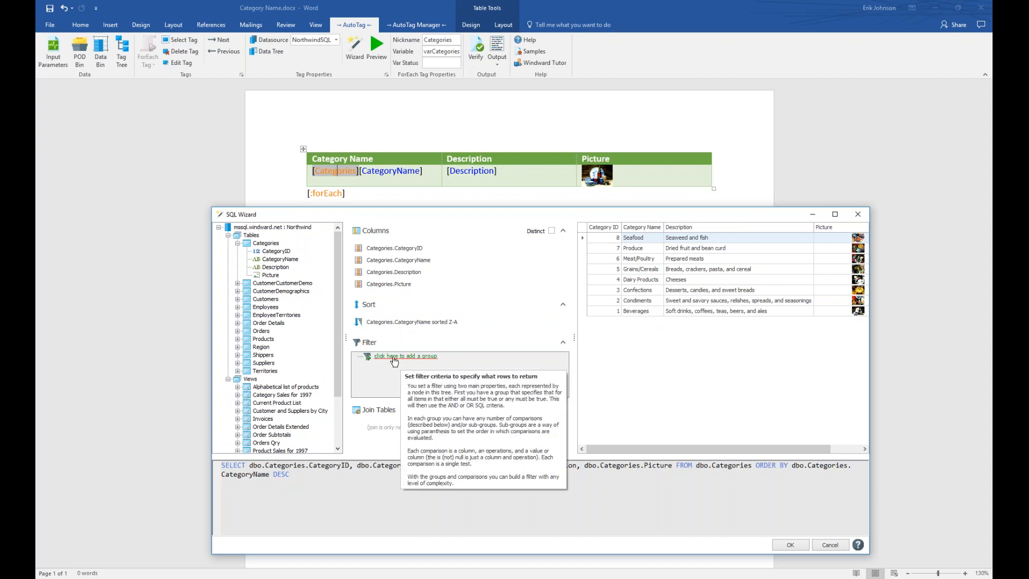
Add a filter condition testing the Categories table's CategoryName column.
left_click(394, 357)
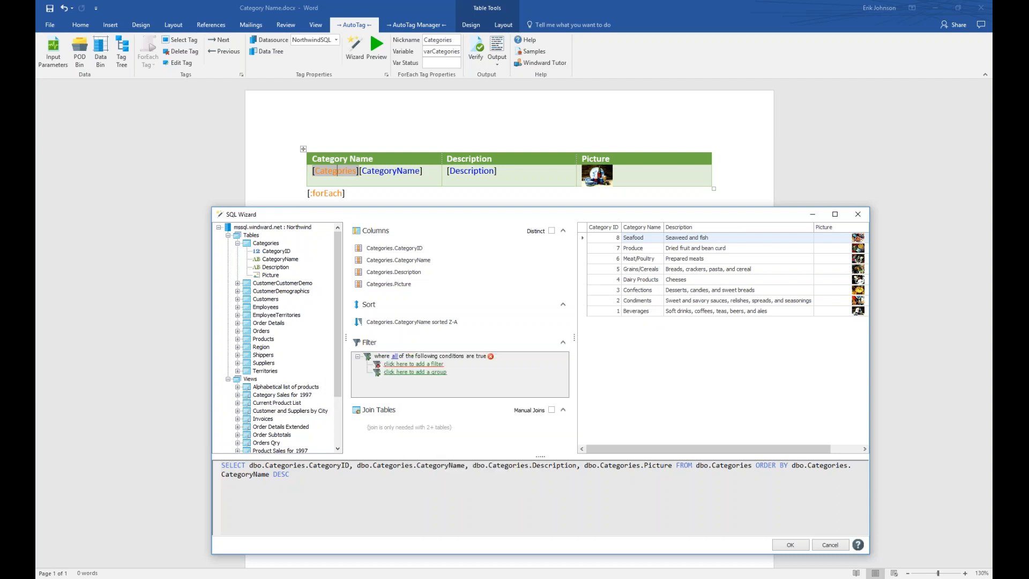
left_click(418, 363)
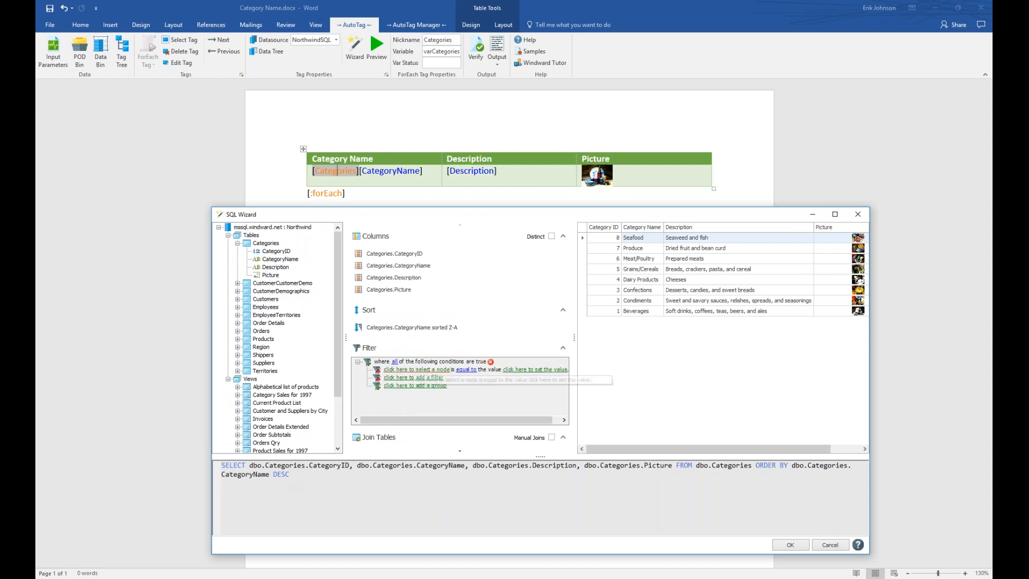
left_click(425, 370)
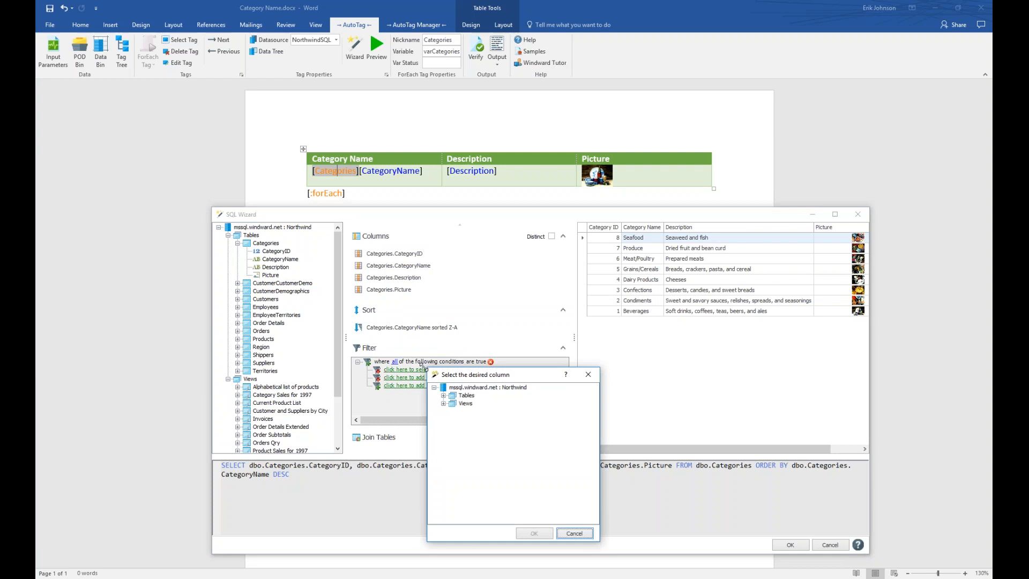
left_click(443, 396)
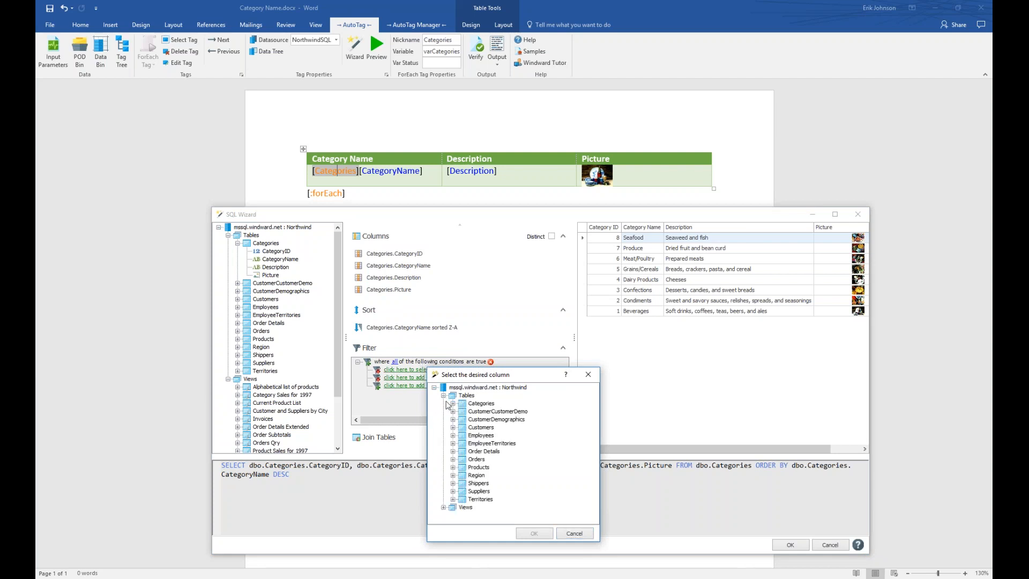
left_click(453, 404)
left_click(501, 421)
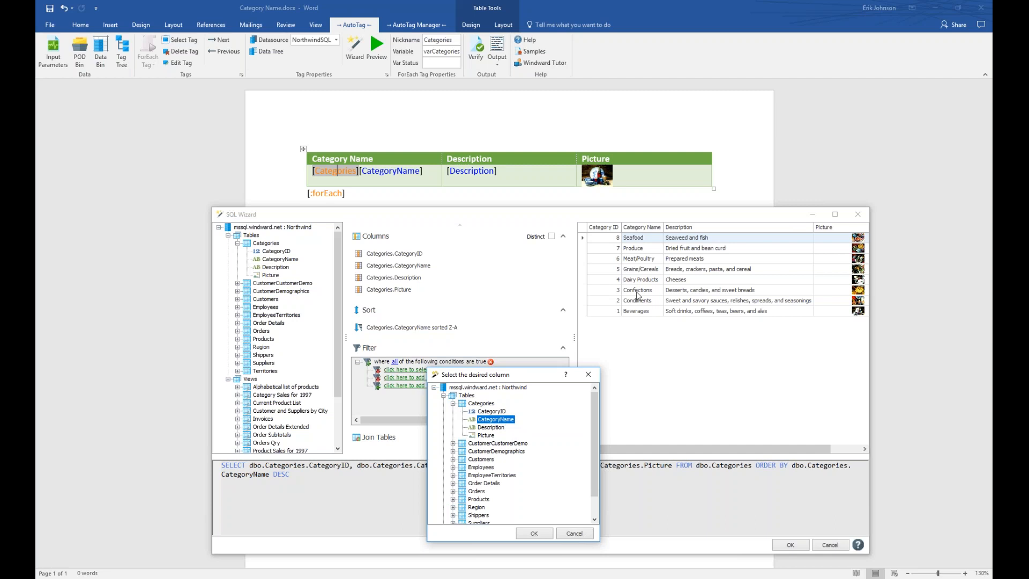
left_click(541, 535)
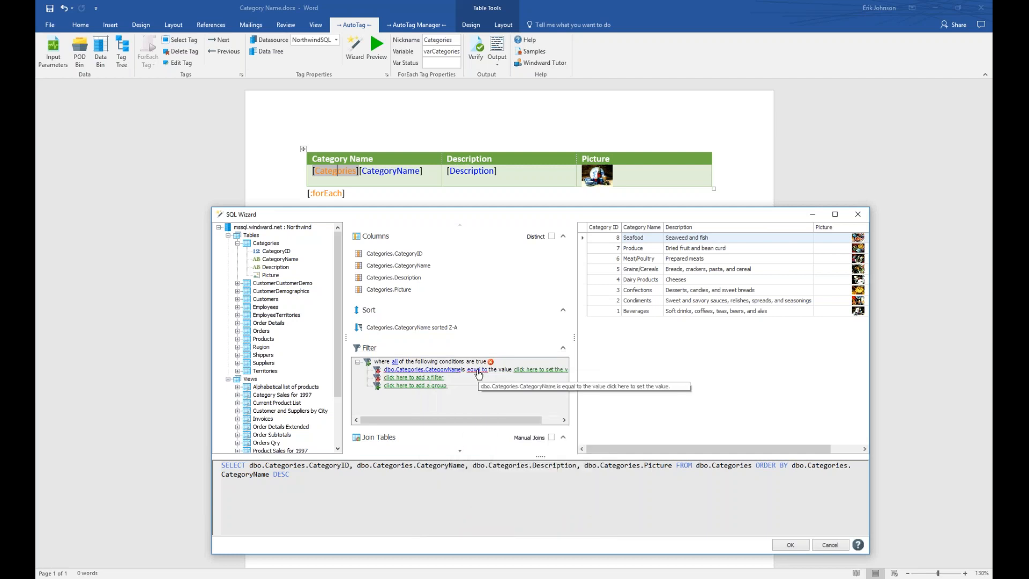
Make the condition 'equal to' the Category parameter, leaving only the Beverages row.
left_click(479, 370)
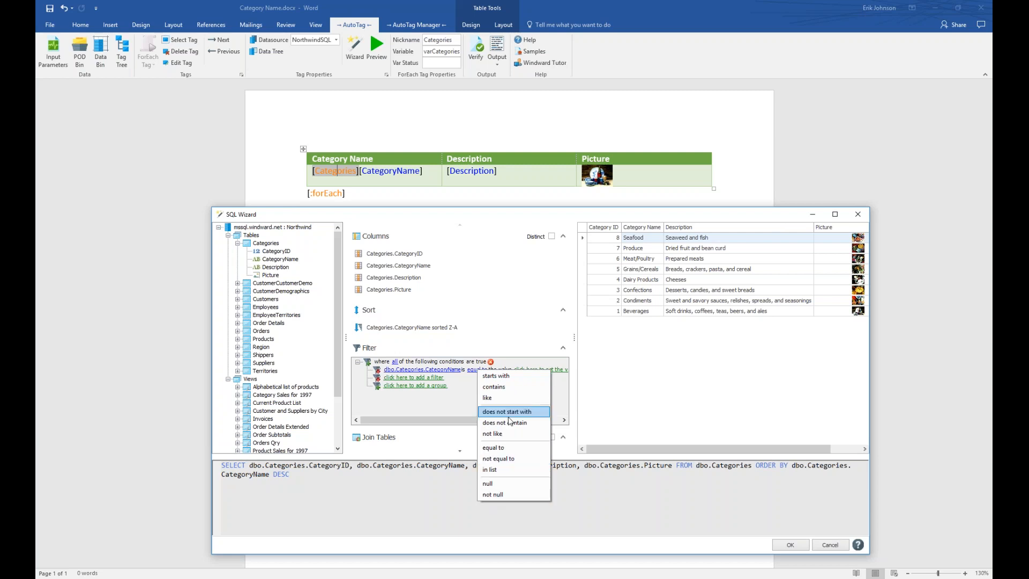
left_click(509, 448)
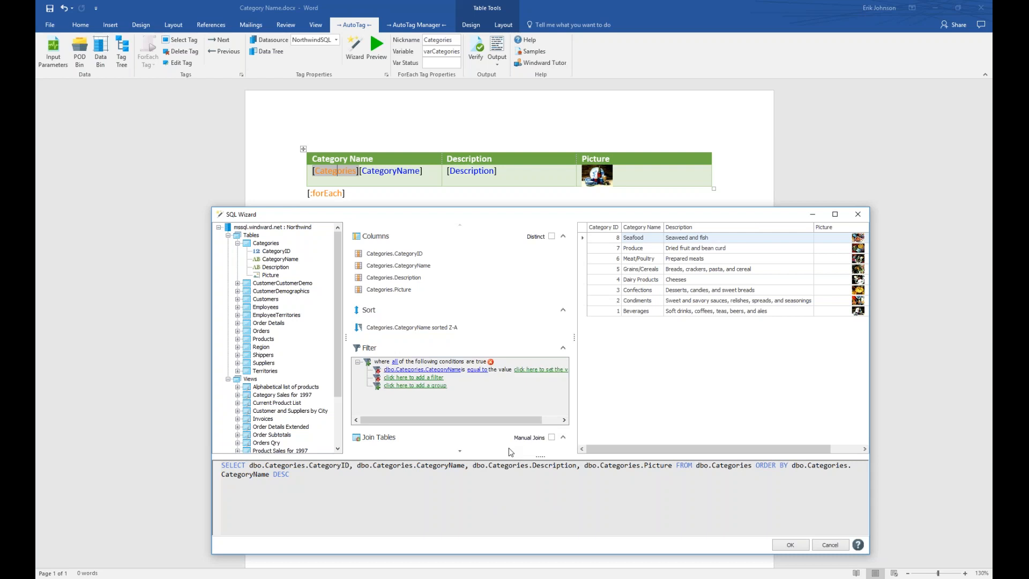
left_click_drag(576, 347, 645, 339)
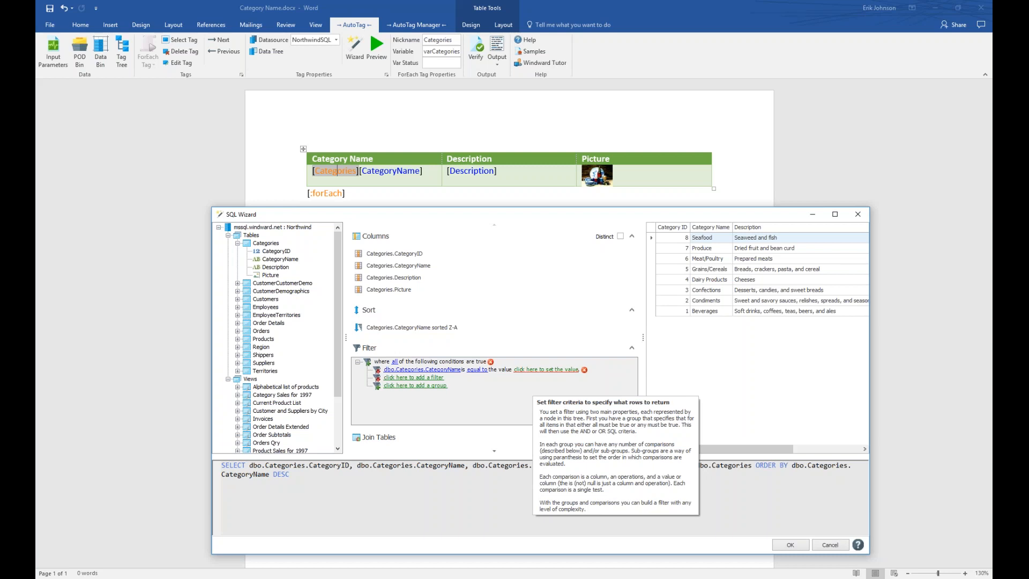
left_click(536, 369)
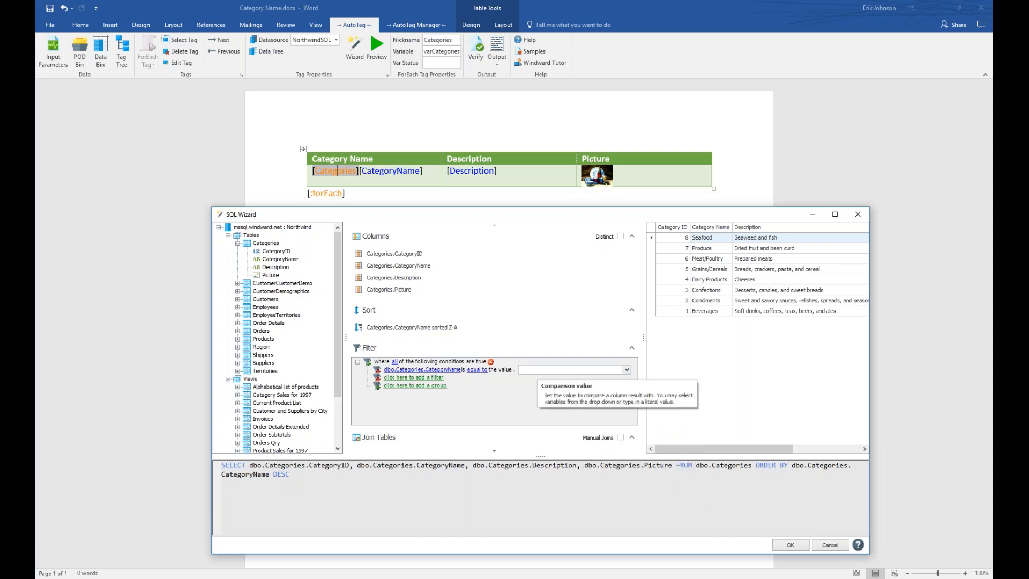
left_click(626, 370)
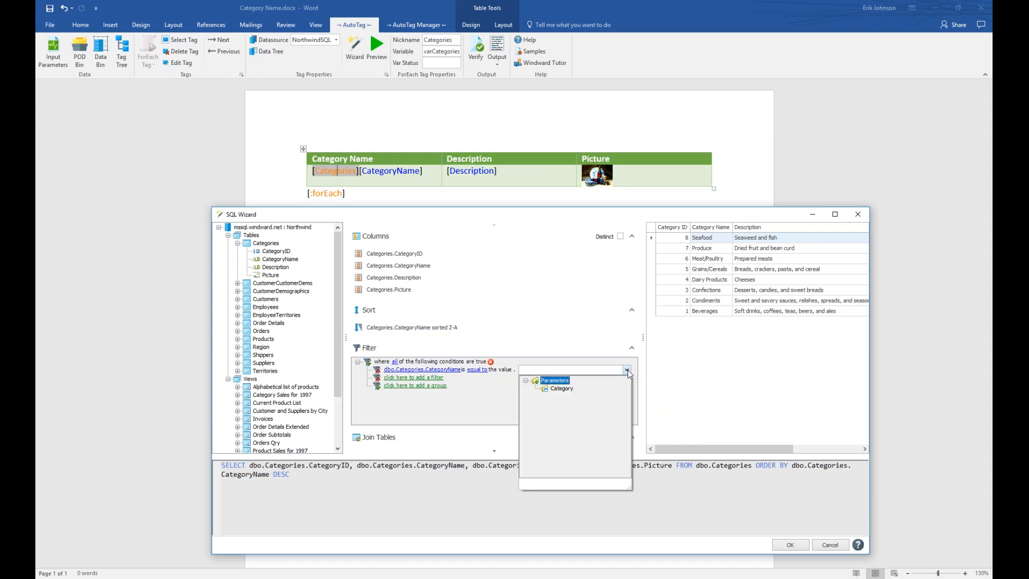
left_click(562, 389)
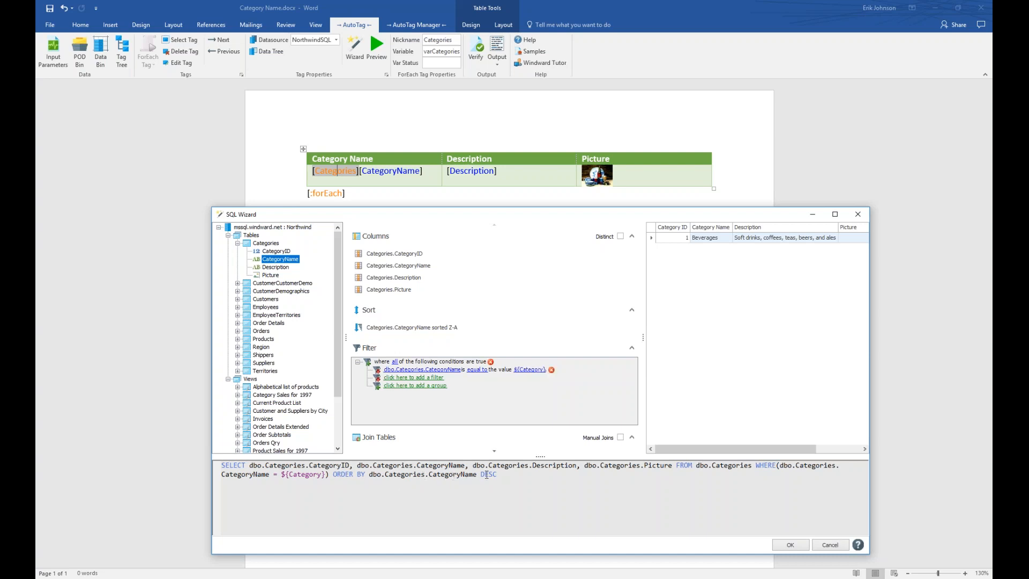
Switch the CategoryName sort to A-Z and confirm DESC is gone from the SQL text.
left_click(452, 328)
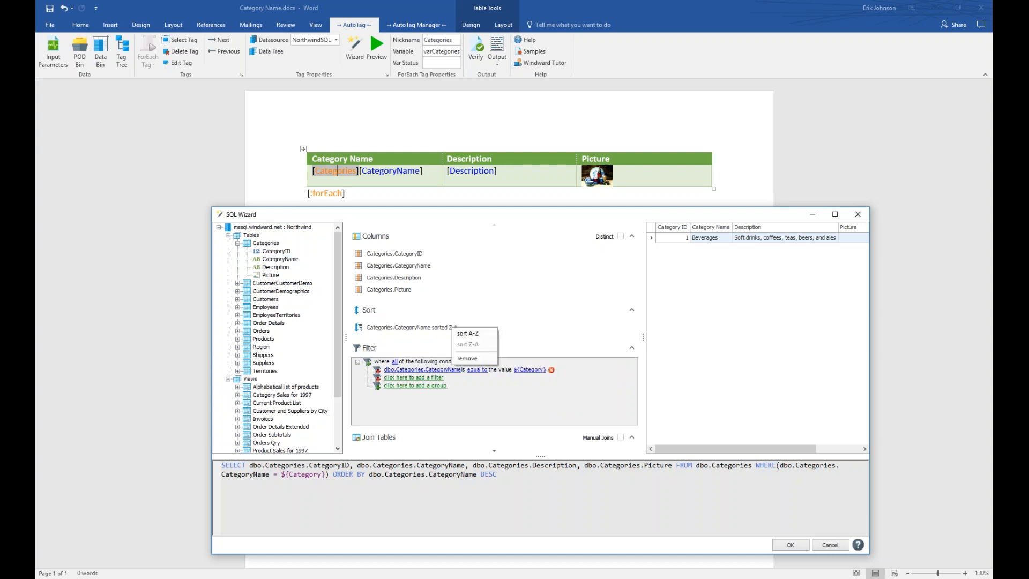
left_click(465, 334)
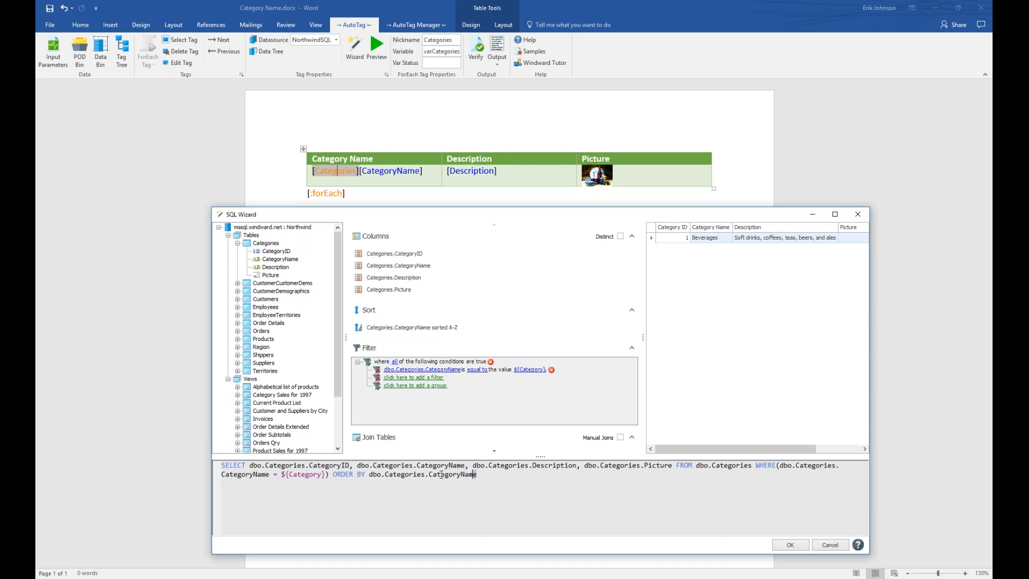
left_click_drag(479, 475, 216, 466)
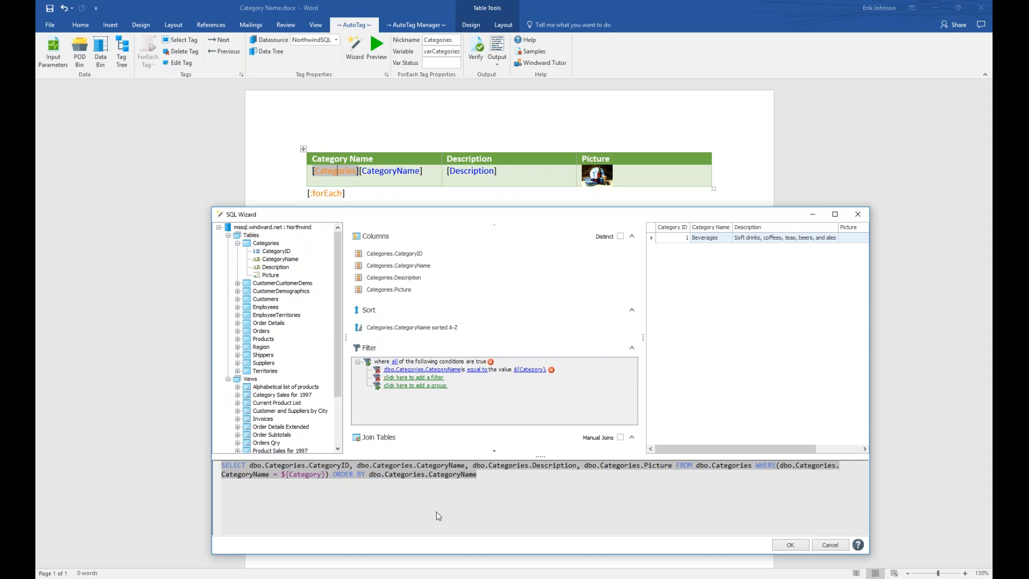
left_click(457, 513)
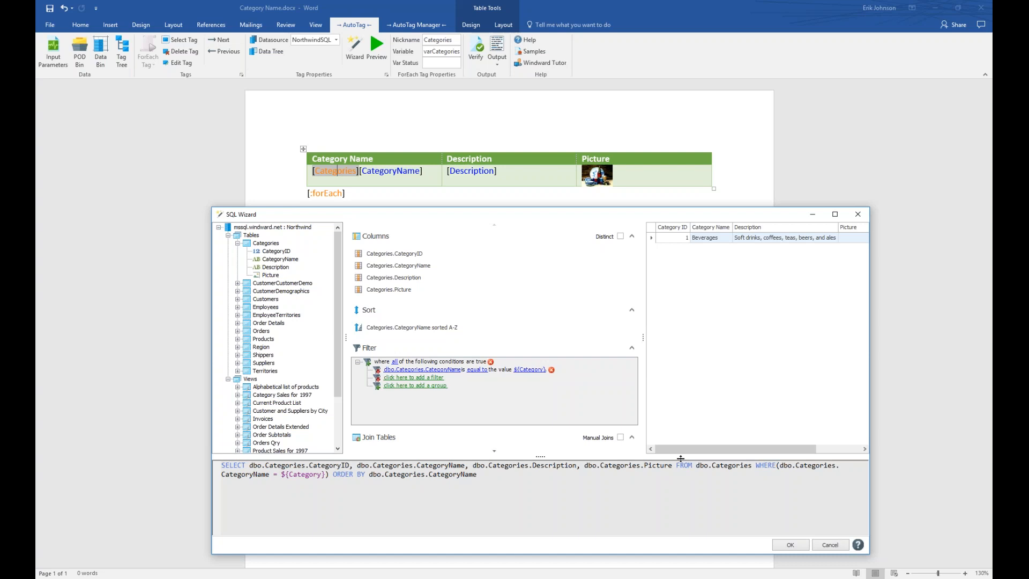
Accept the query, save the template, and run the report with Category set to Seafood.
left_click(798, 548)
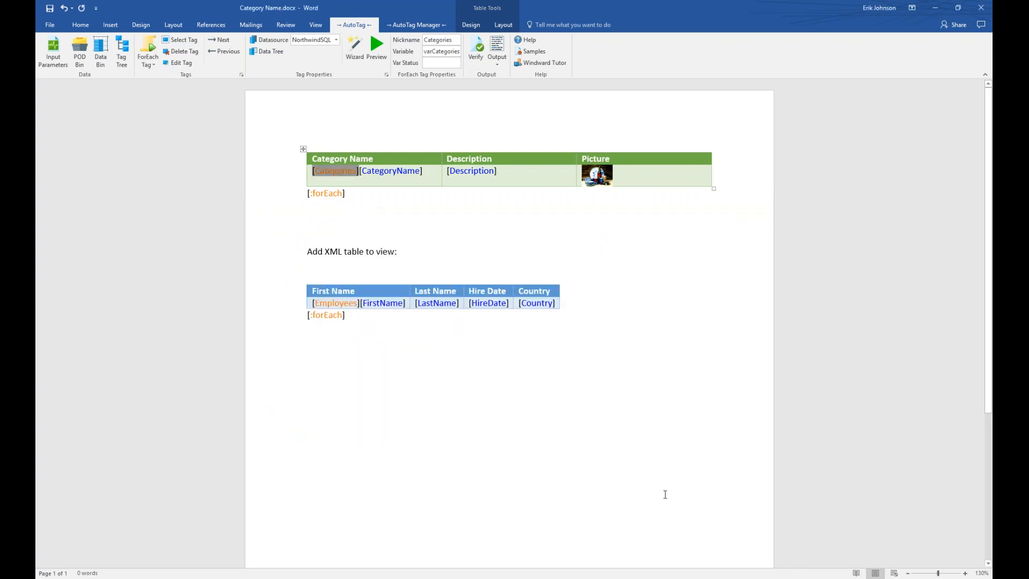
left_click(500, 40)
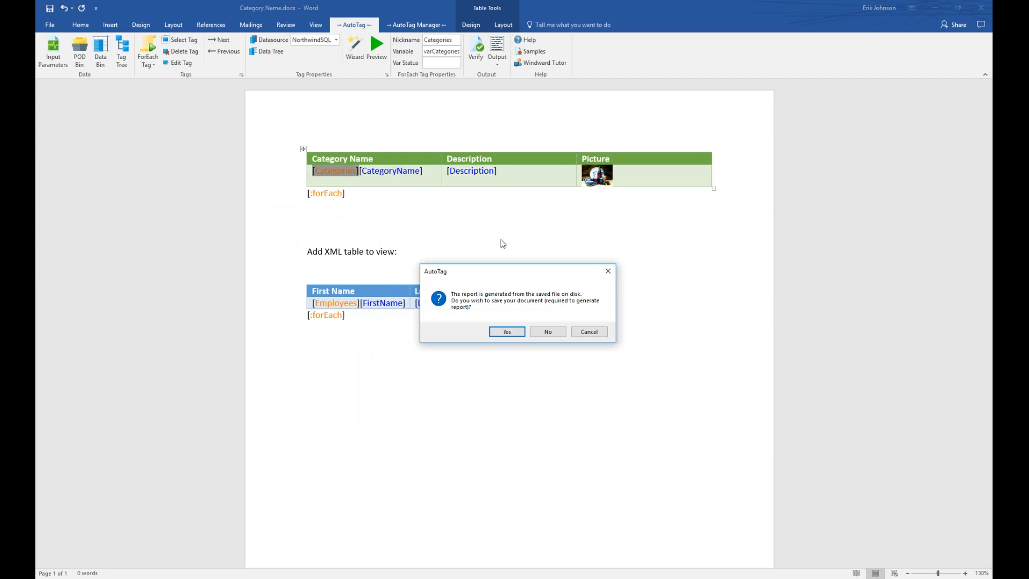
left_click(507, 331)
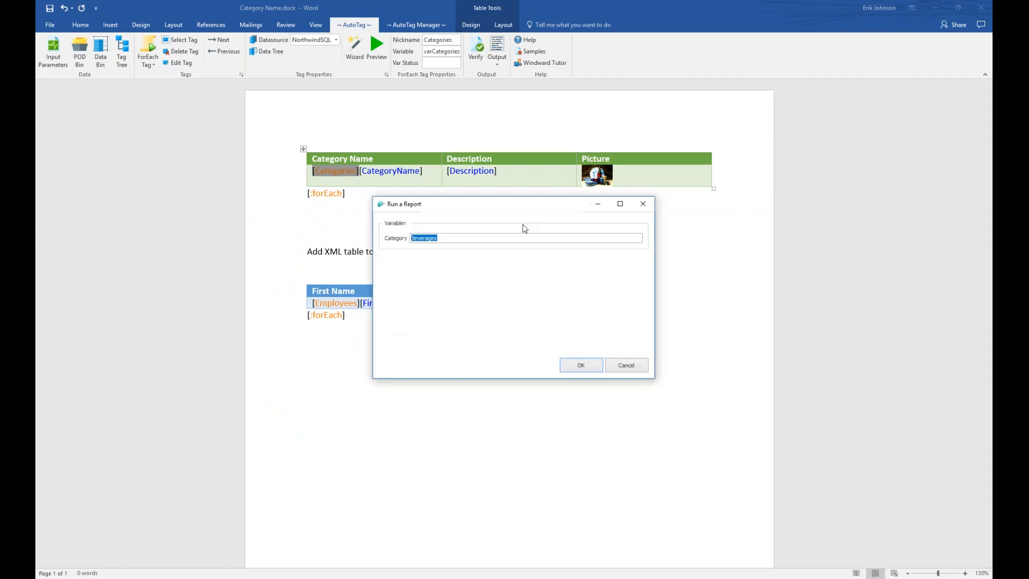
left_click_drag(517, 207, 477, 297)
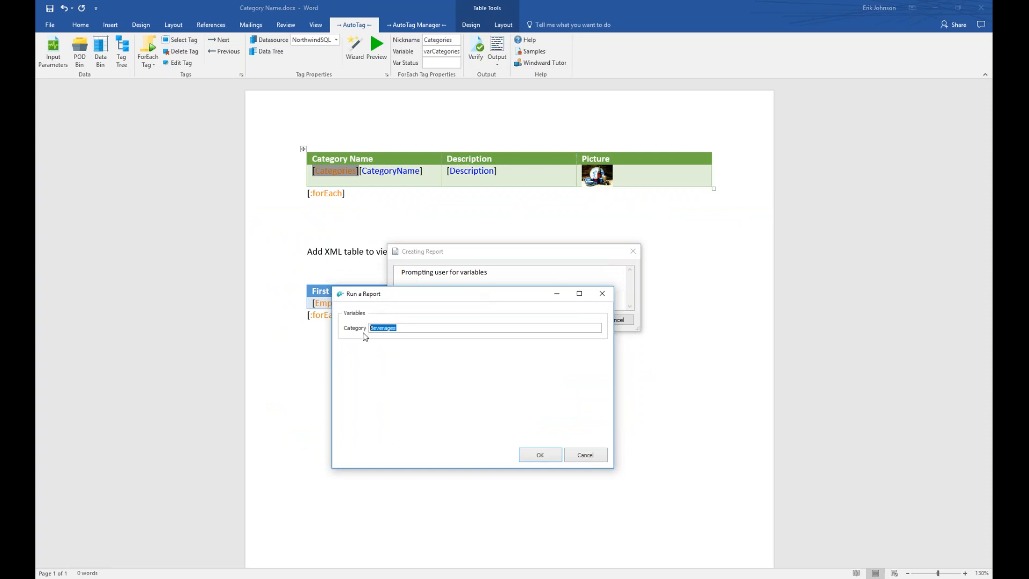
left_click_drag(418, 328, 325, 333)
type("Seafood")
left_click(530, 454)
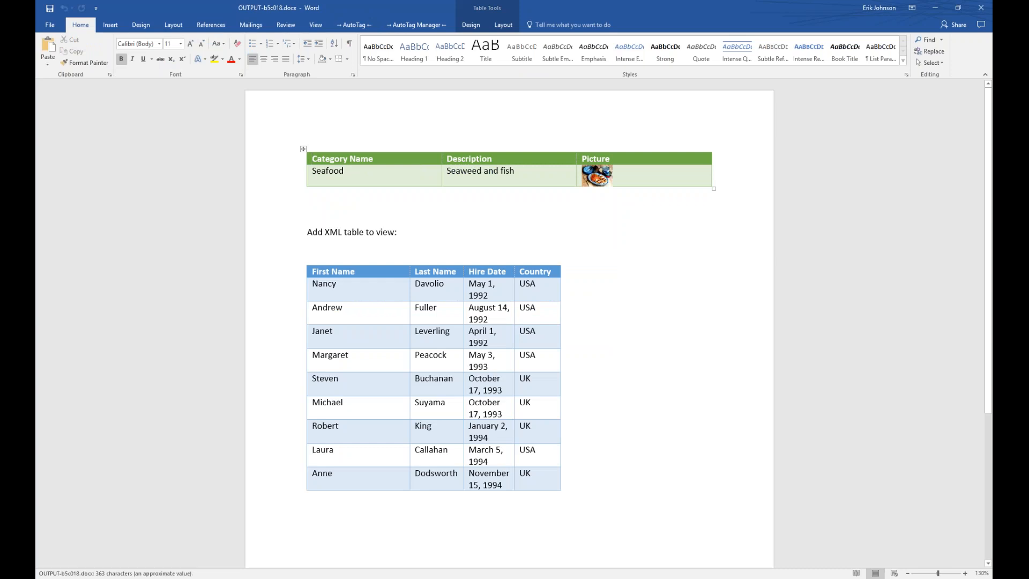
Compare the Seafood report OUTPUT-b5c018.docx side by side with the template, close it, and maximize the template.
key("super+Right")
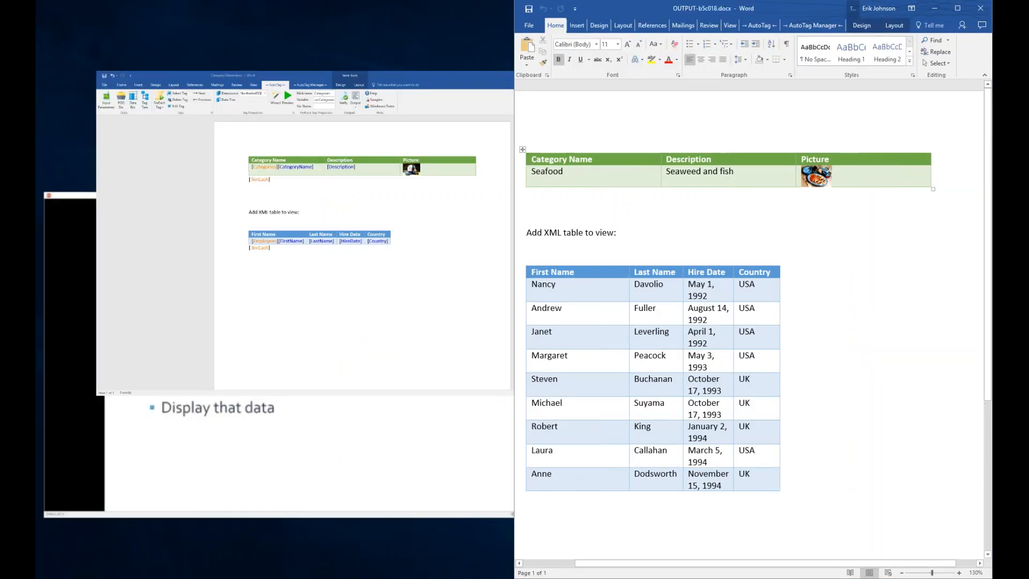
key("Return")
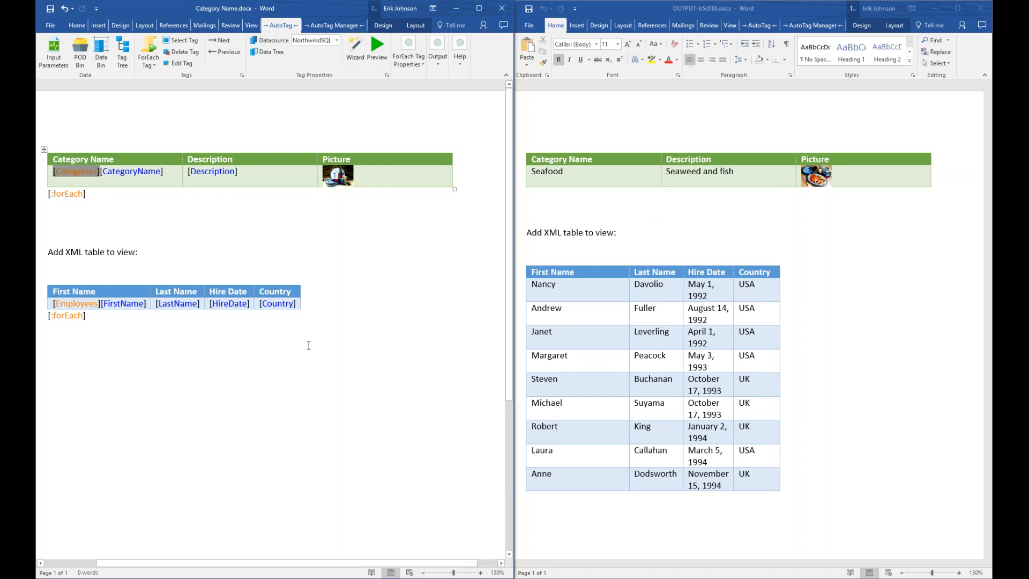
left_click(980, 9)
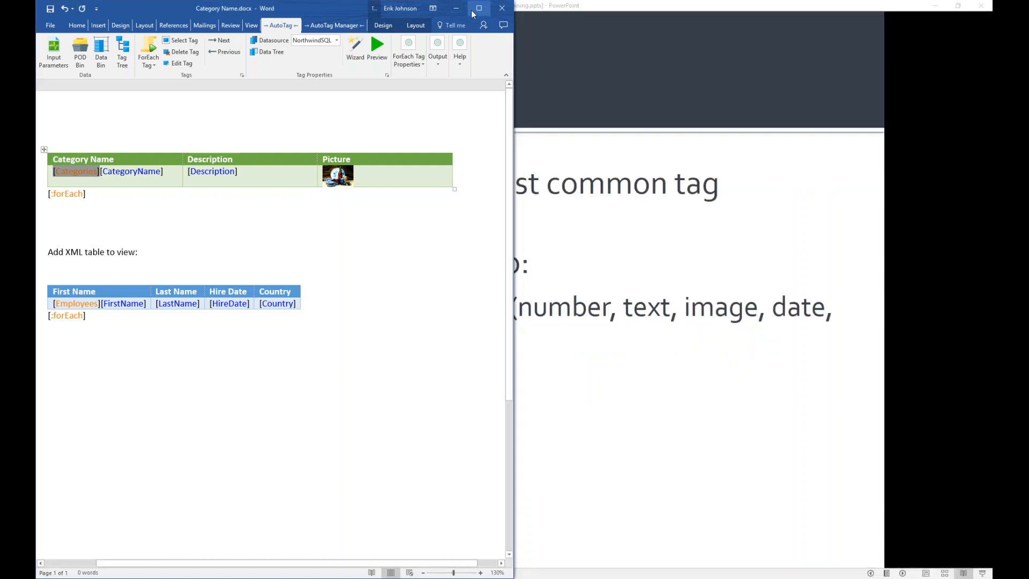
left_click(478, 9)
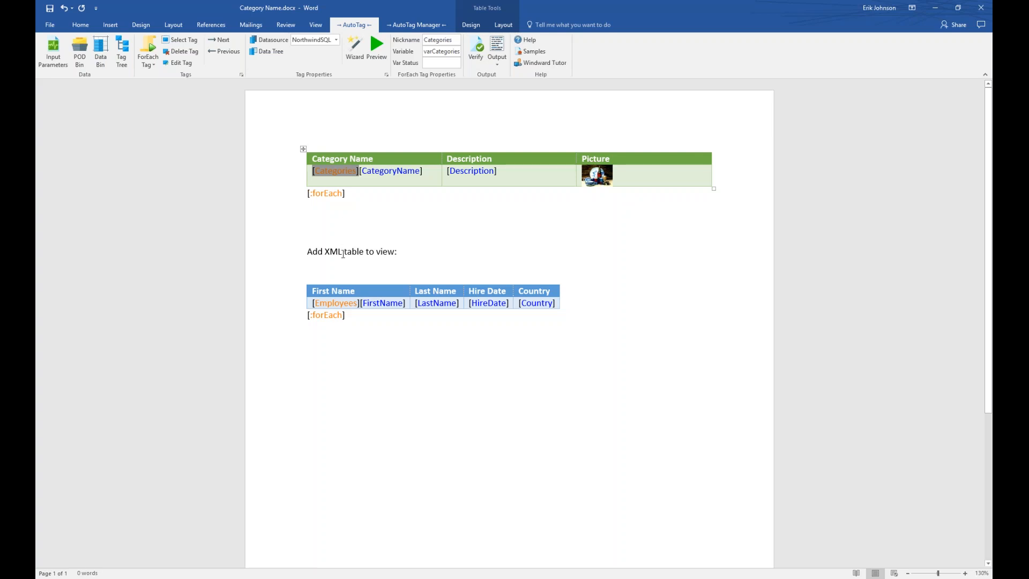
Open the XPath Wizard on the [Employees] tag and start adding an order-by node.
left_click(337, 303)
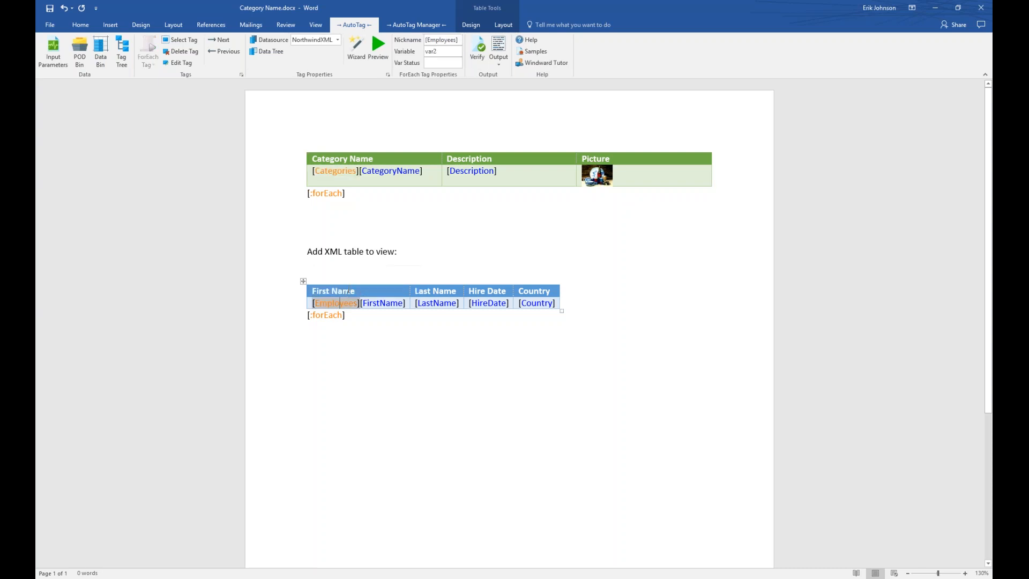
left_click(355, 47)
left_click_drag(422, 173, 334, 233)
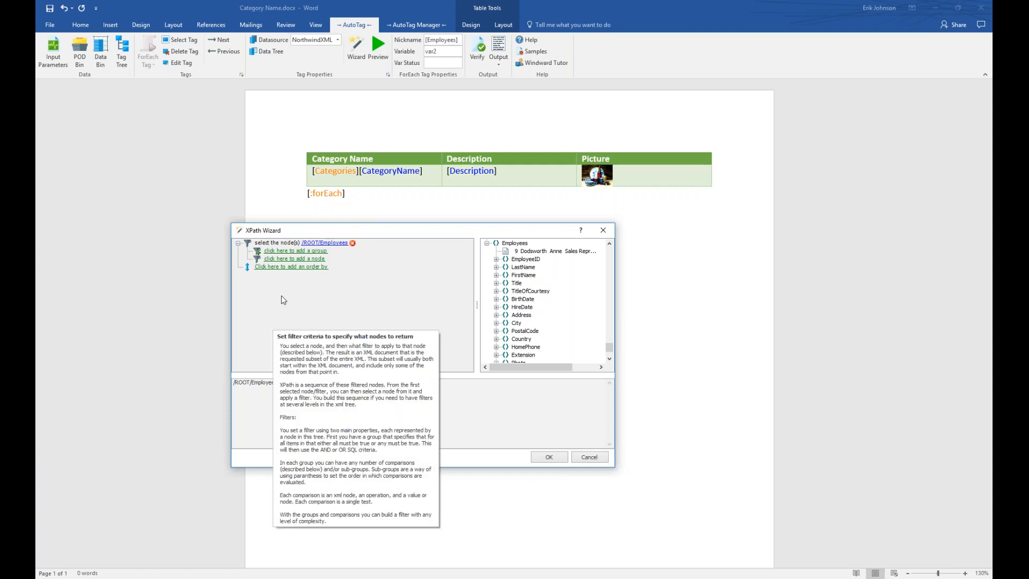
left_click(285, 267)
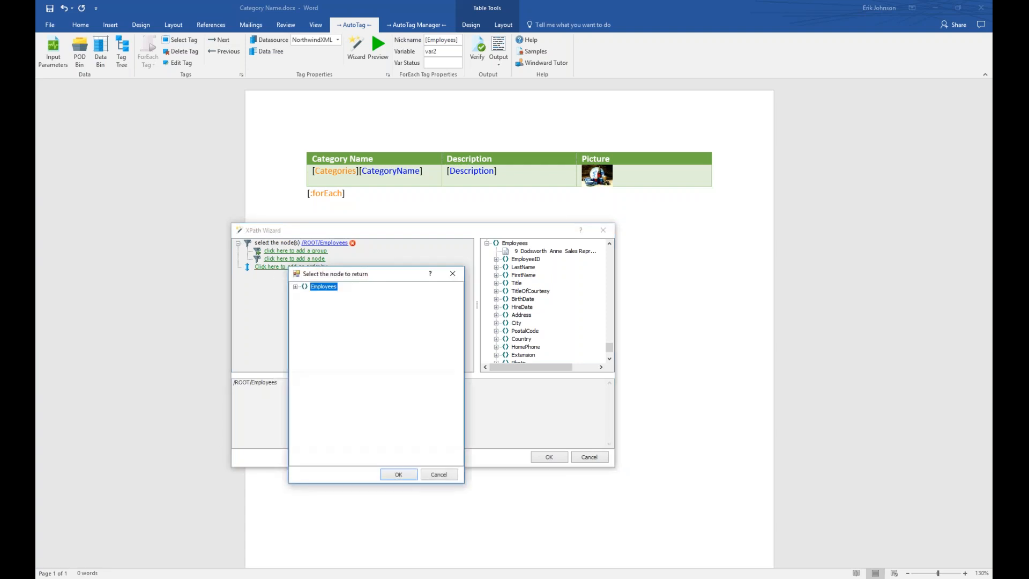
Order the Employees query by FirstName and preview several employee records in the data tree.
left_click(295, 287)
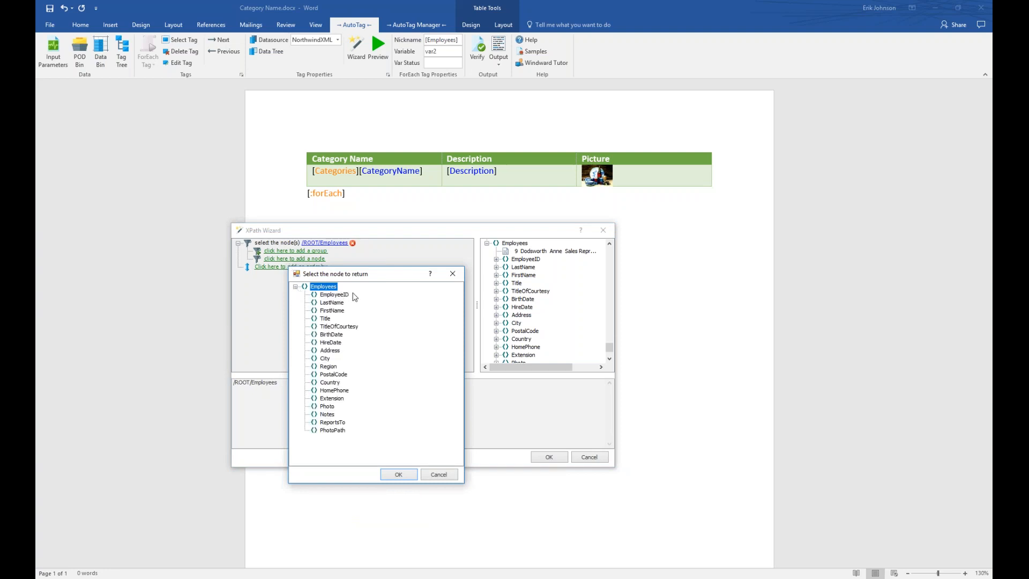
left_click(330, 312)
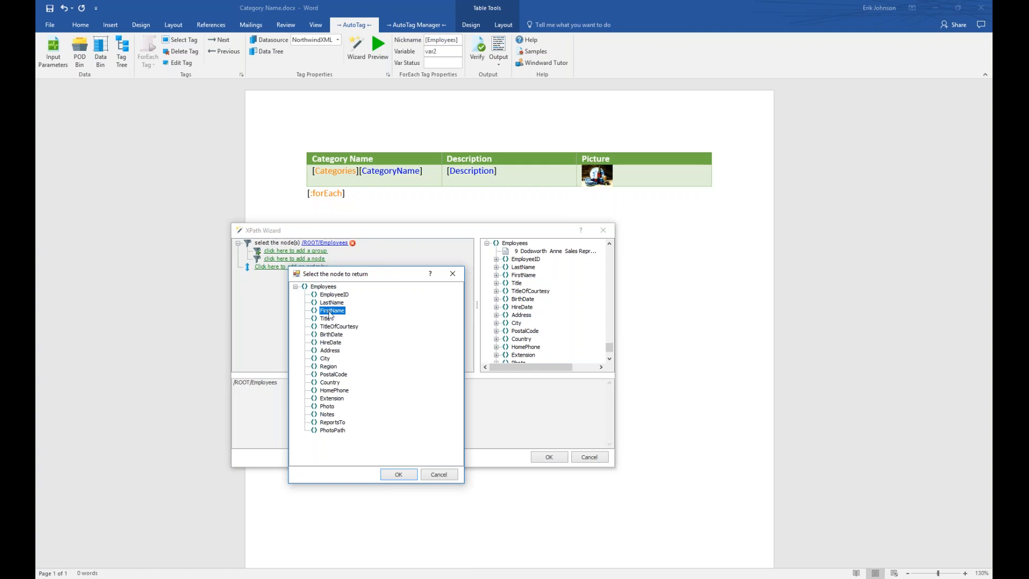
left_click(397, 474)
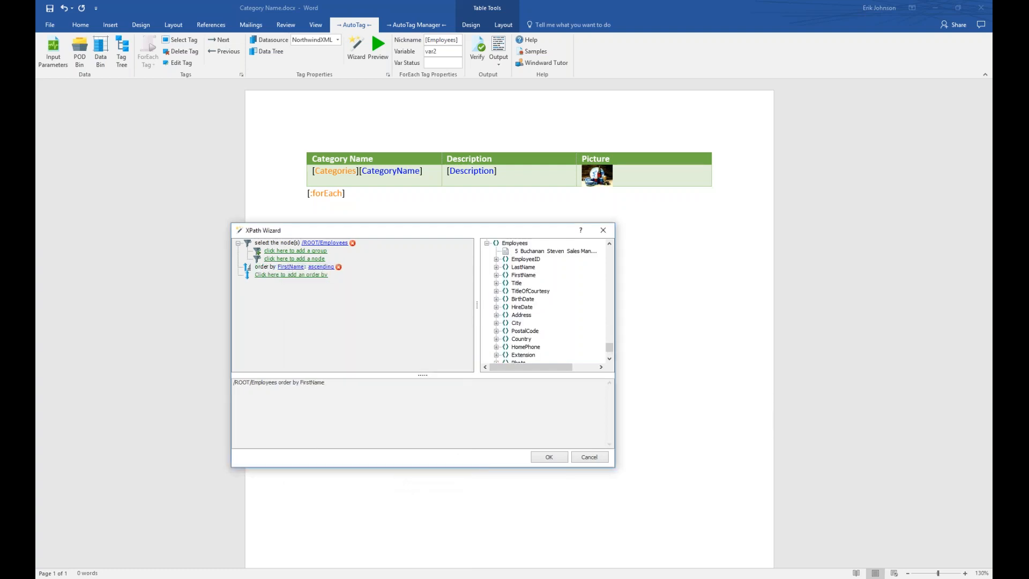
left_click_drag(610, 347, 609, 247)
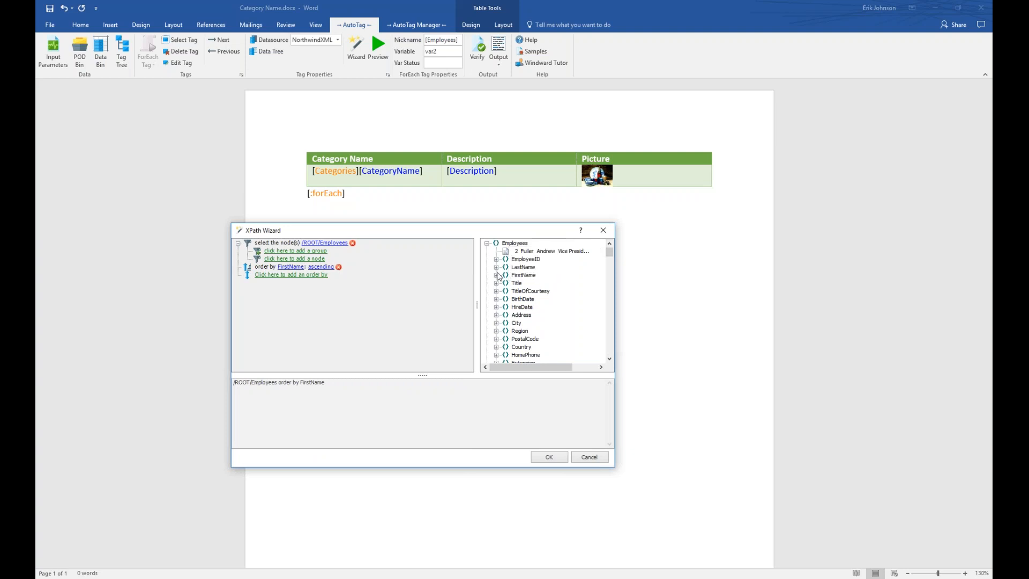
left_click(486, 243)
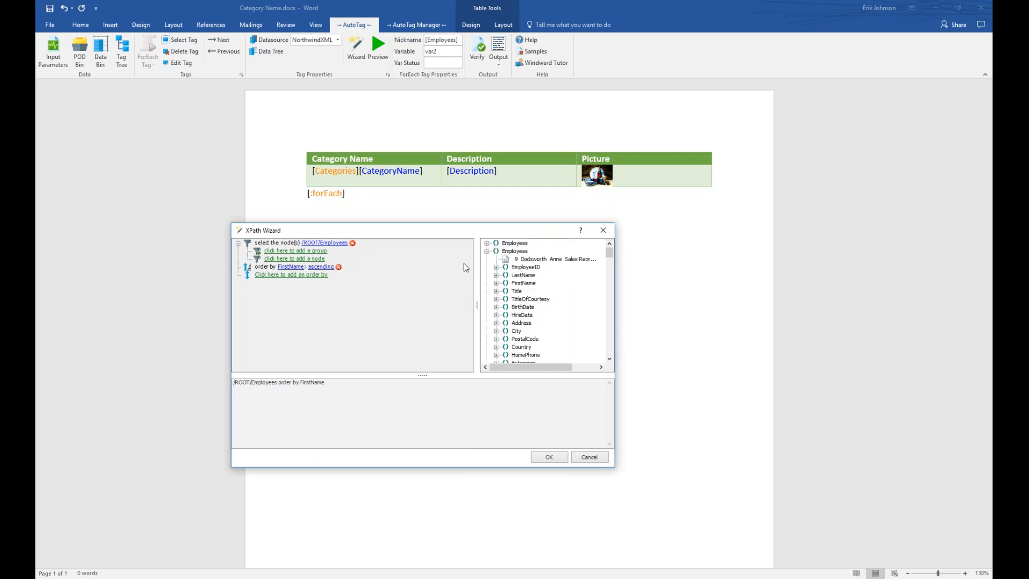
left_click(487, 252)
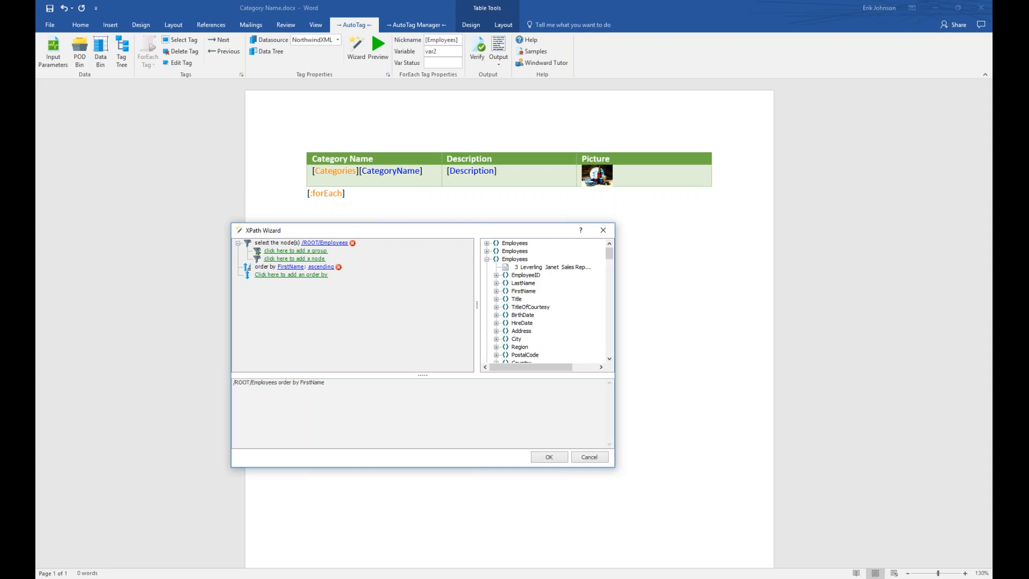
left_click(487, 260)
left_click(487, 267)
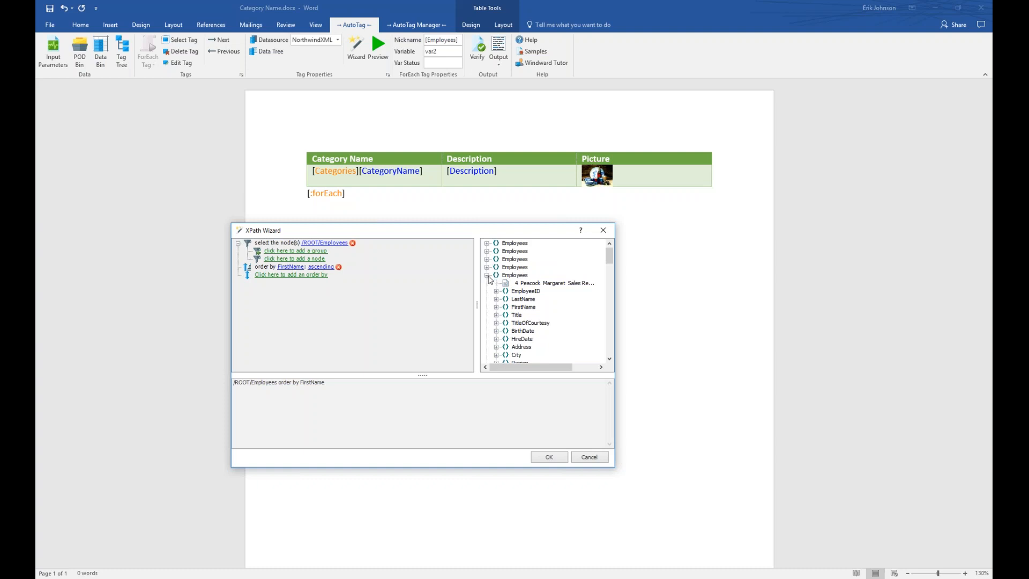
left_click(487, 276)
Switch the FirstName sort to descending and browse the reordered employee records.
left_click(320, 267)
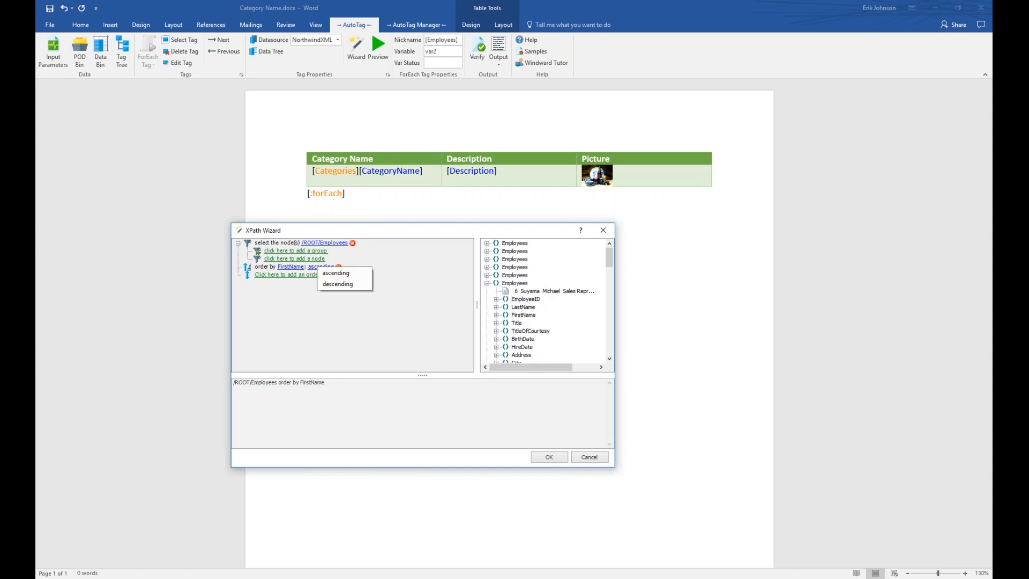
left_click(335, 284)
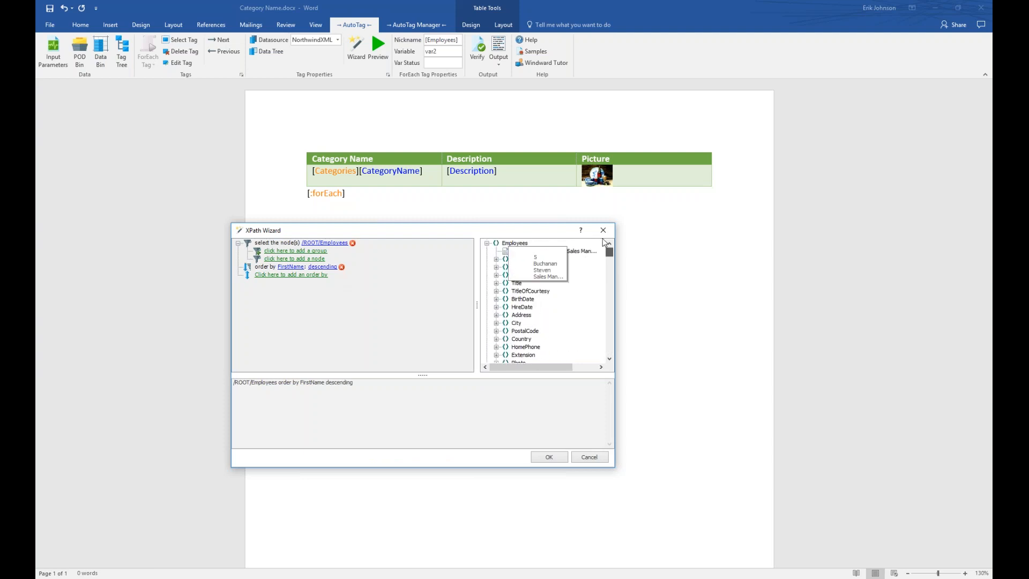
left_click(486, 243)
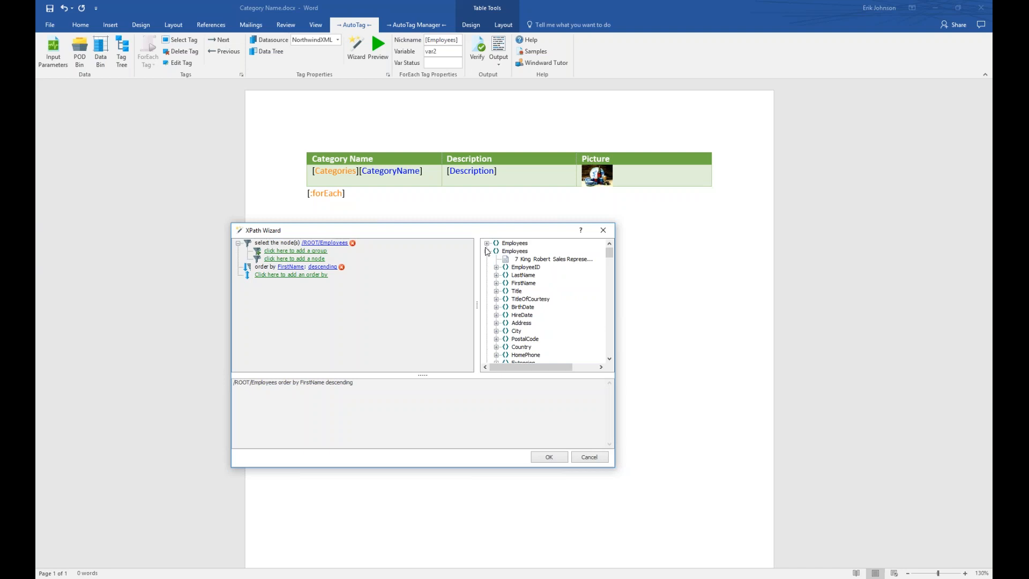
left_click(487, 251)
left_click(487, 259)
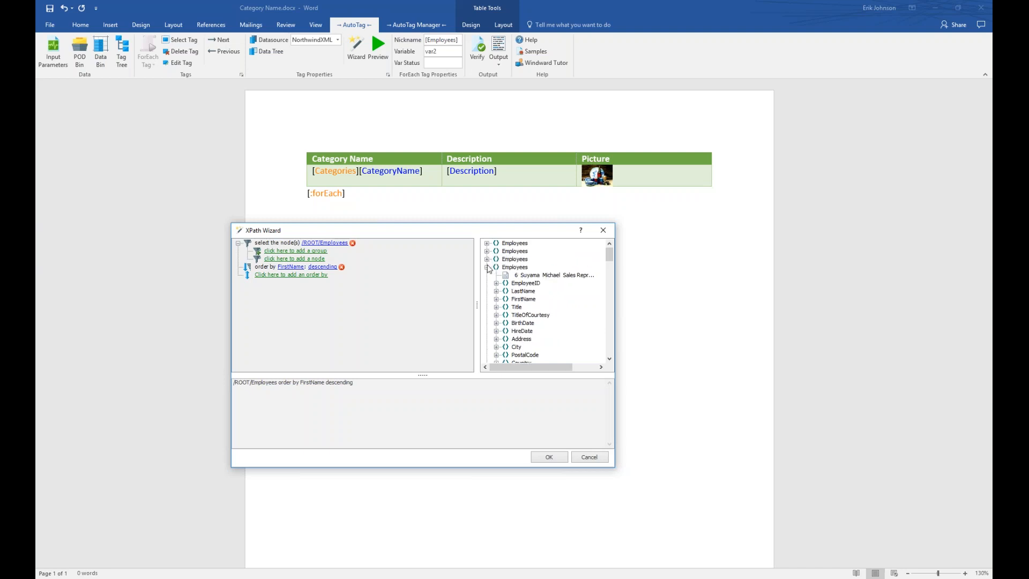
left_click(487, 267)
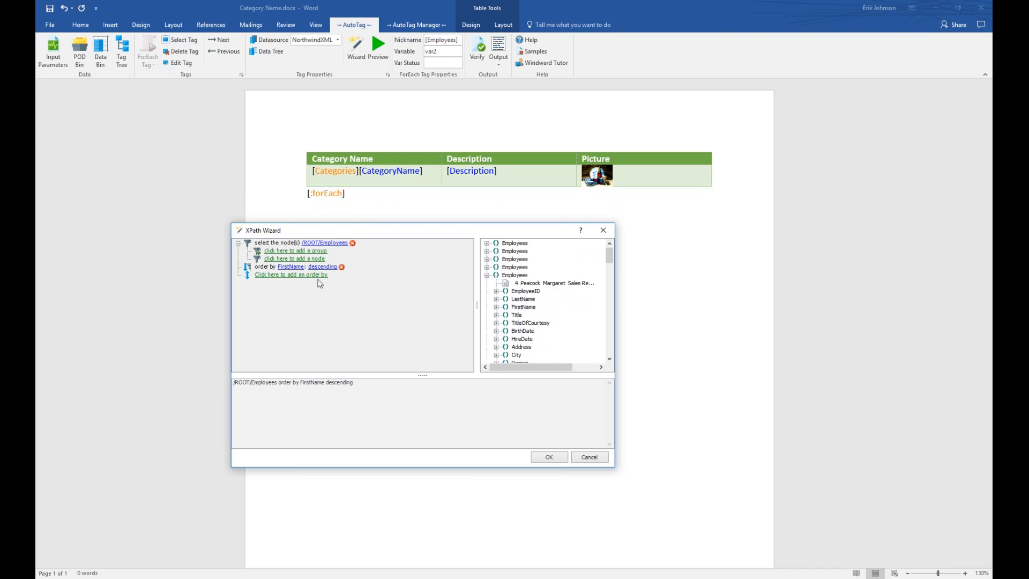
mouse_move(320, 283)
Add a filter group with a condition on the Country node.
left_click(309, 250)
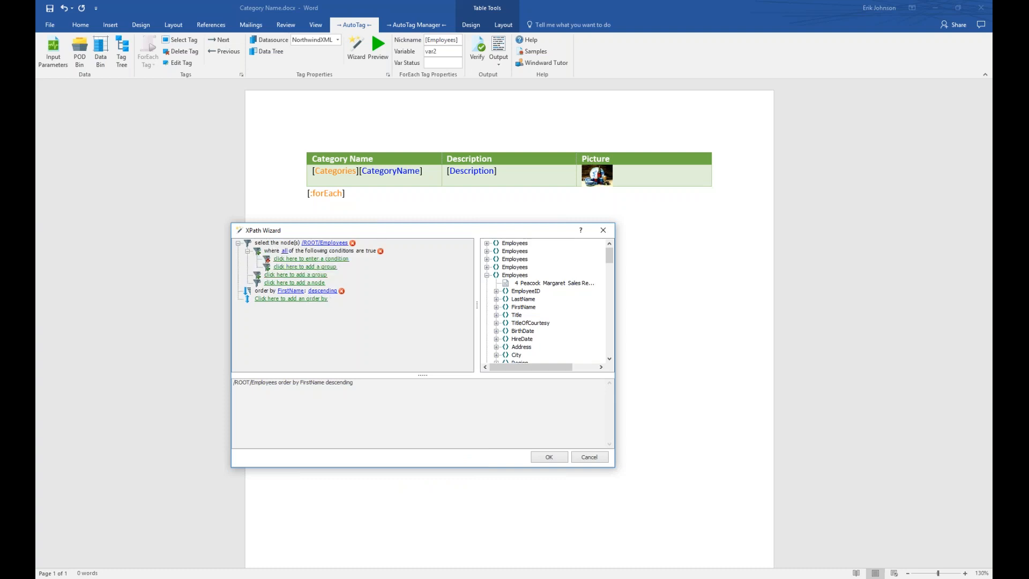
left_click(322, 262)
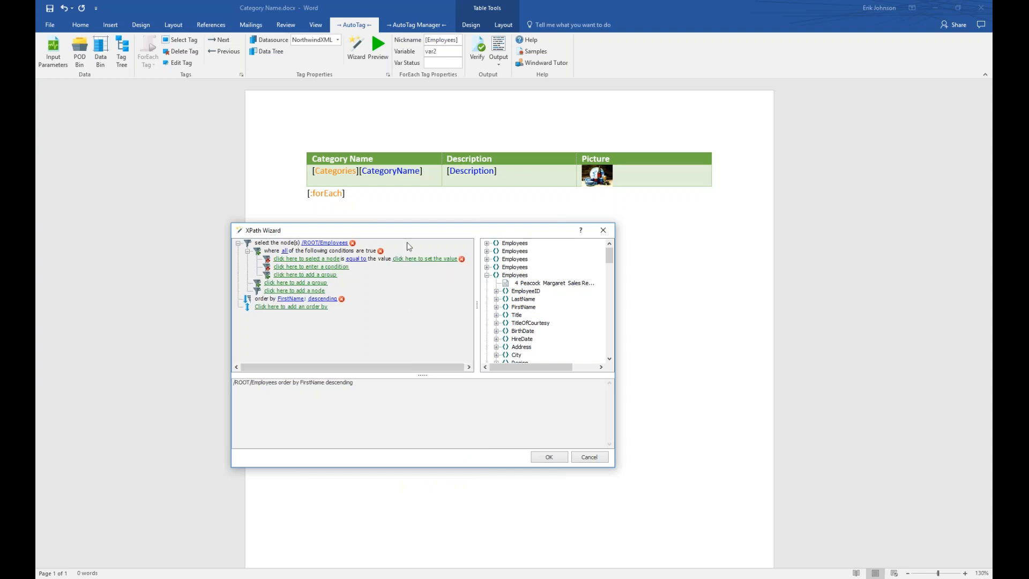
left_click(310, 263)
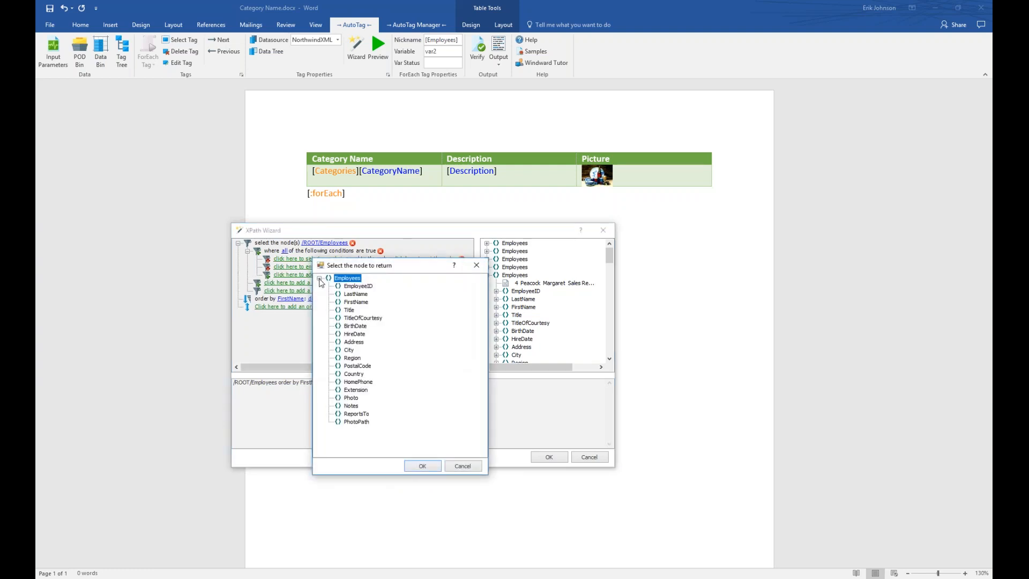
left_click(354, 375)
left_click(434, 468)
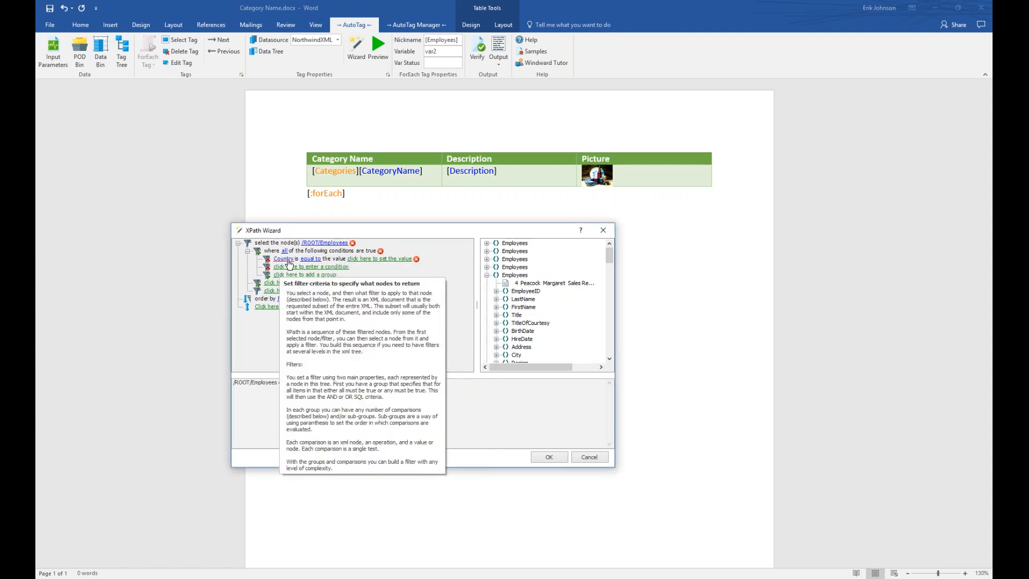
Set the condition to Country equal to 'UK'.
left_click(309, 261)
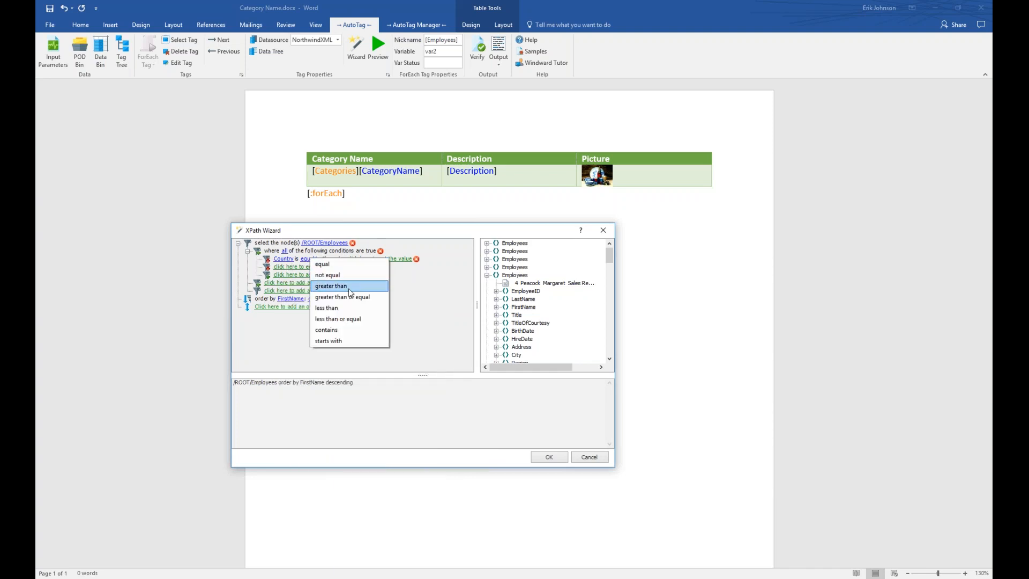
left_click(328, 266)
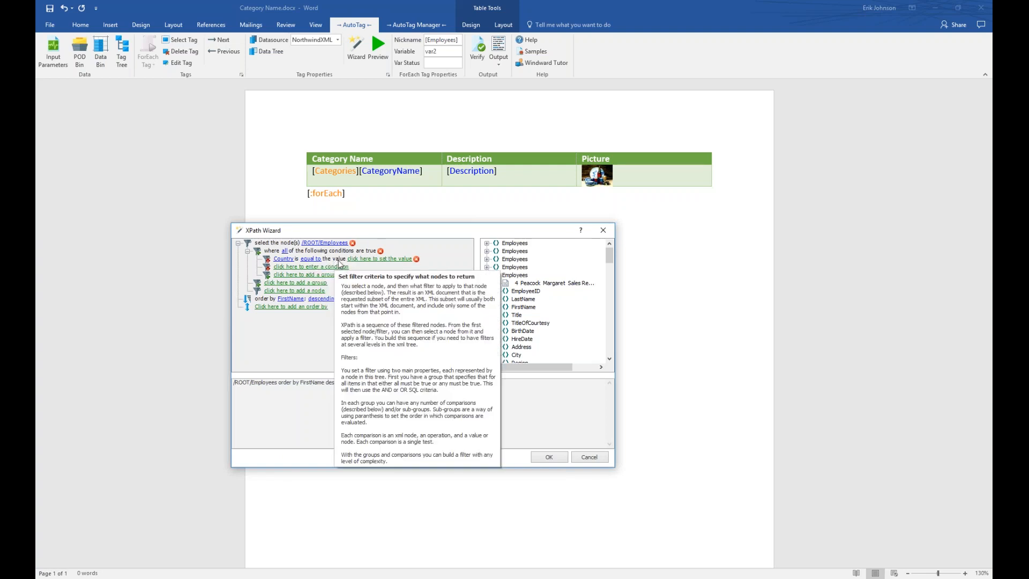
left_click(390, 259)
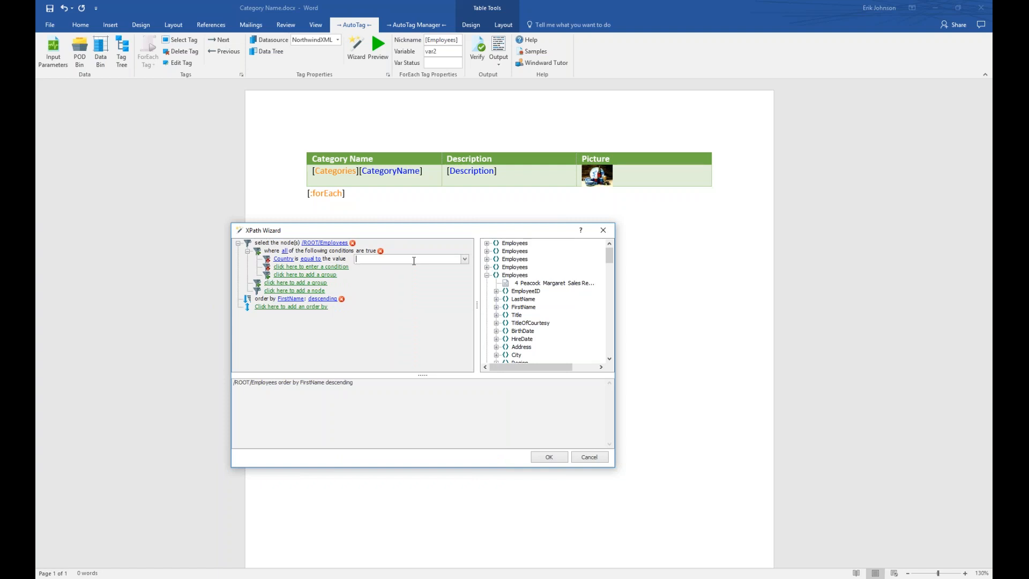
type("UK")
mouse_move(391, 310)
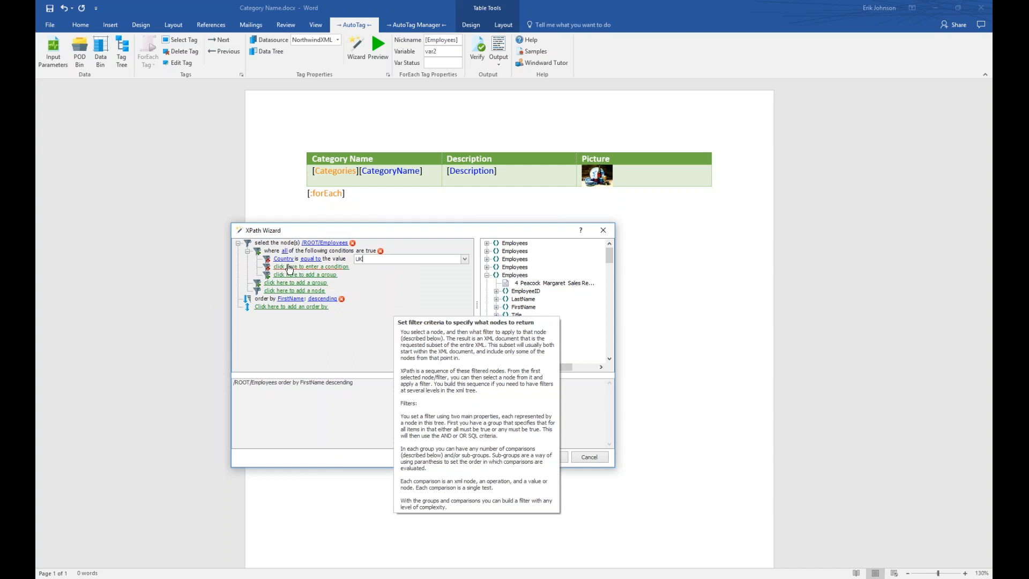
mouse_move(376, 278)
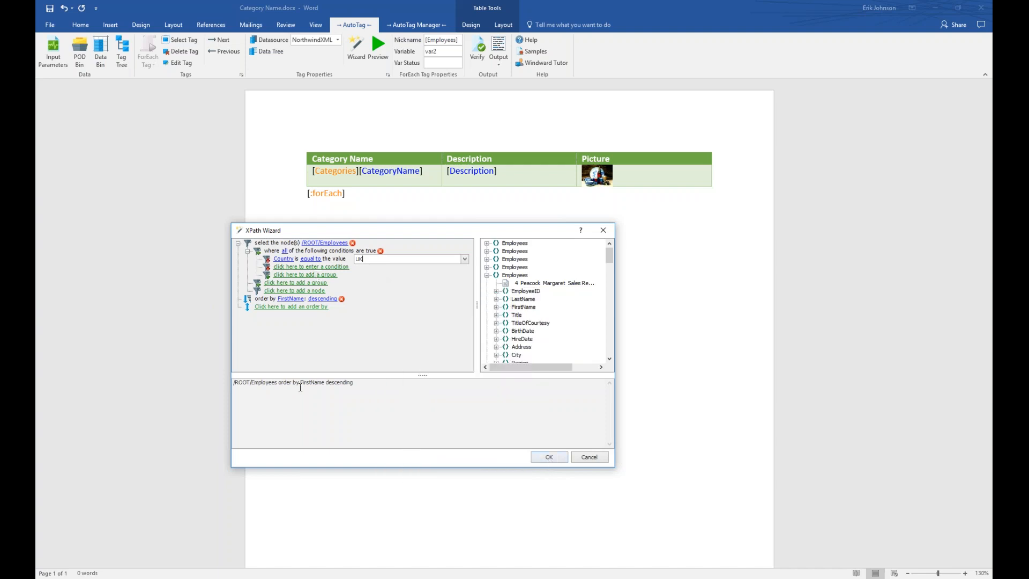
mouse_move(328, 303)
key("Return")
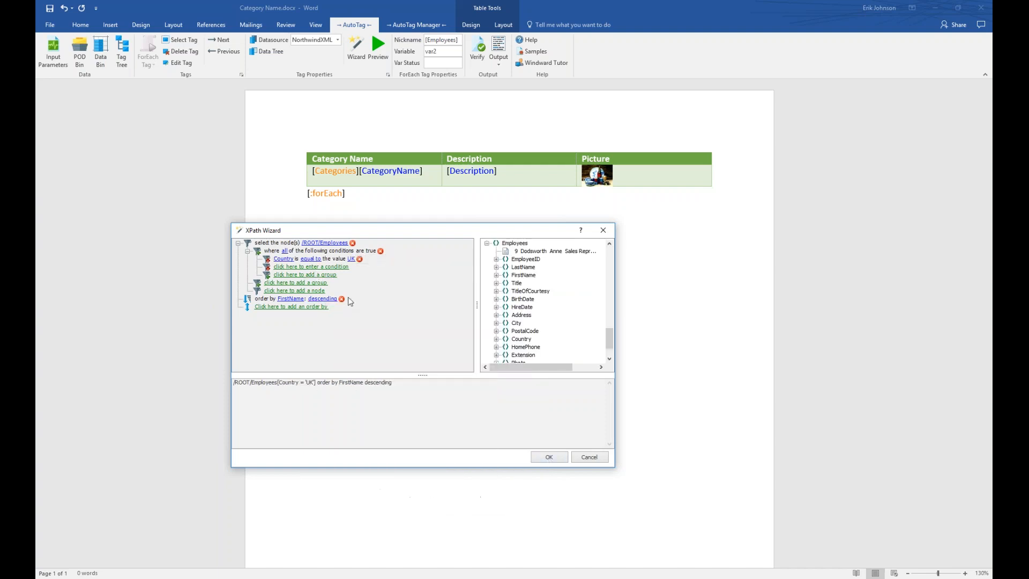
Switch the FirstName sort back to ascending and check the query expression.
left_click(326, 299)
left_click(349, 305)
left_click_drag(390, 387, 233, 385)
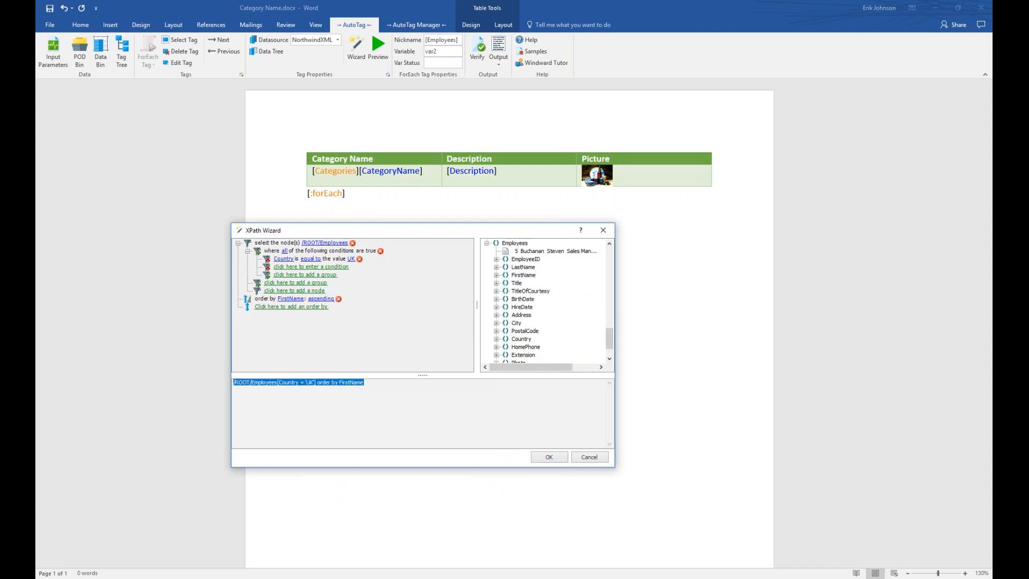
left_click(312, 400)
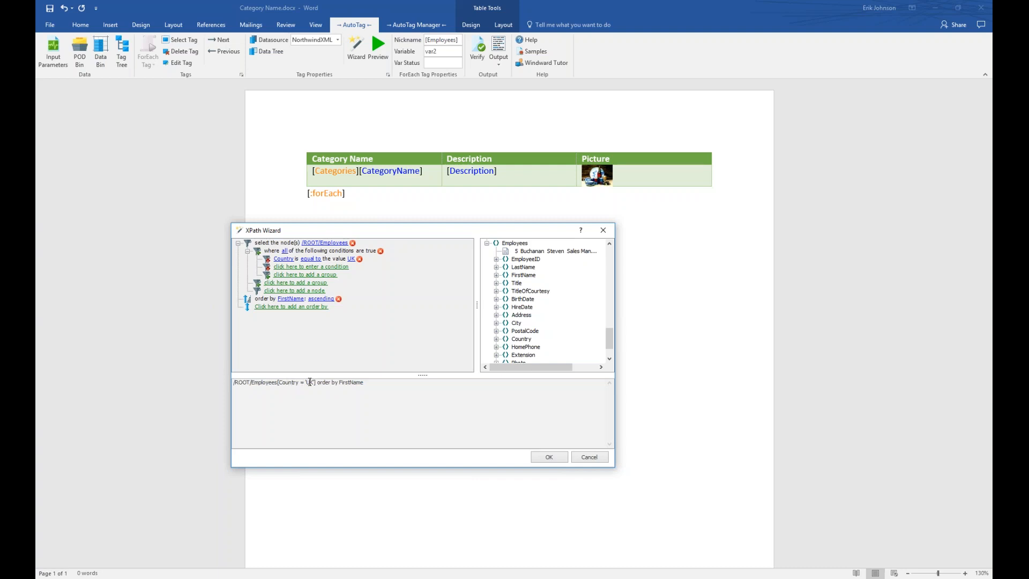
Insert the Employees table, save the template, and generate the report for category Produce.
left_click(549, 458)
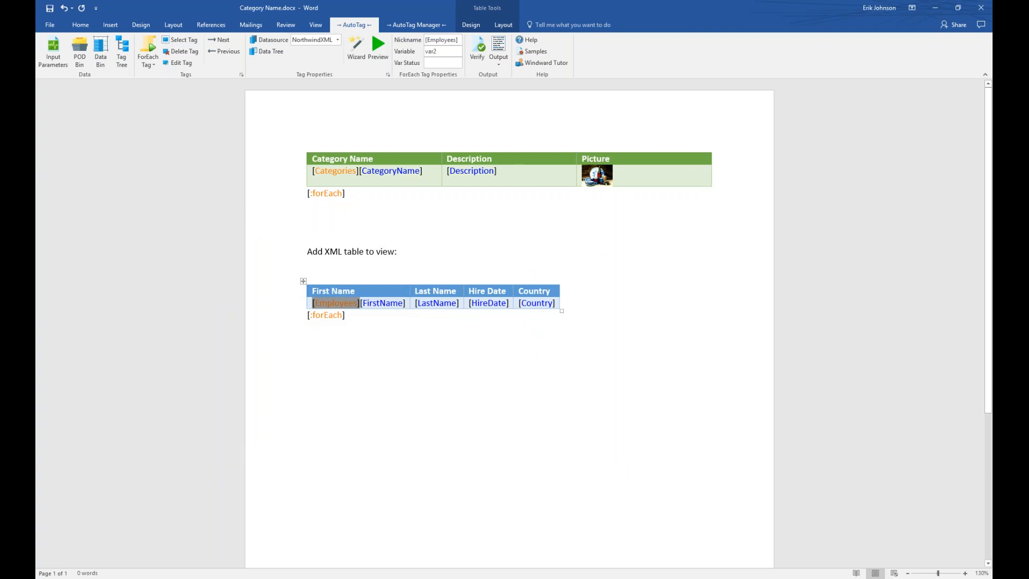
left_click(499, 49)
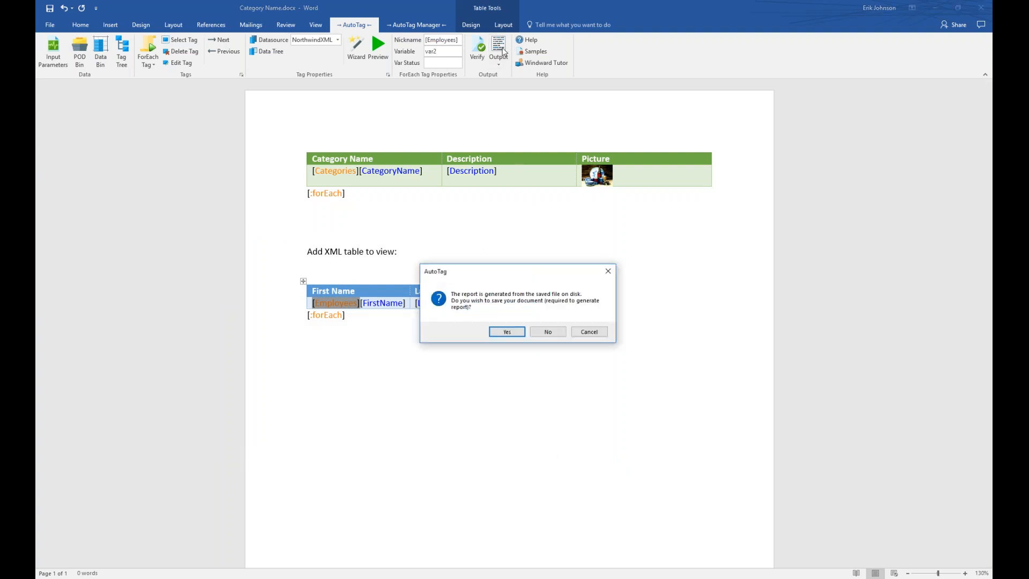
left_click(507, 331)
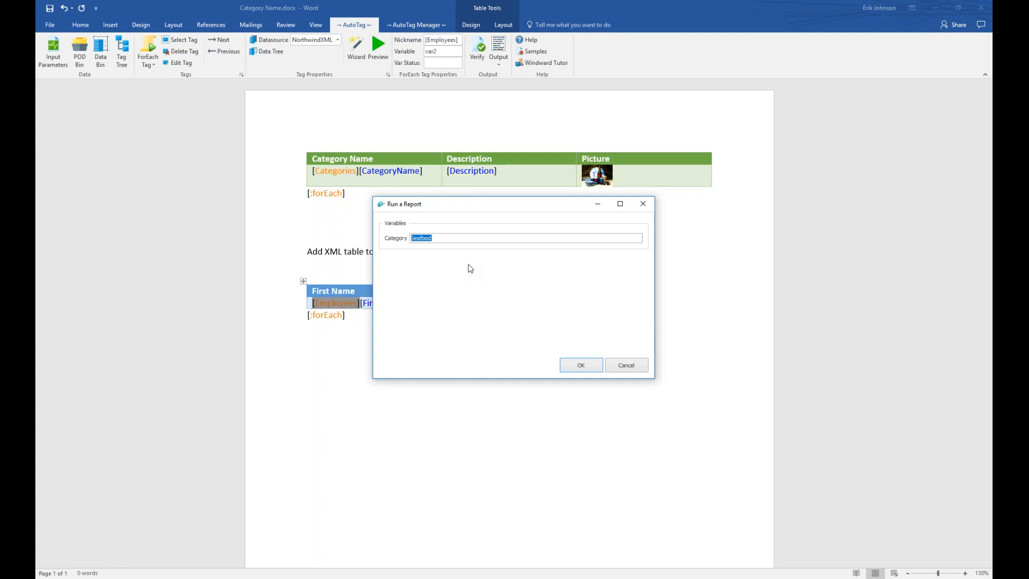
type("Produce")
left_click(587, 365)
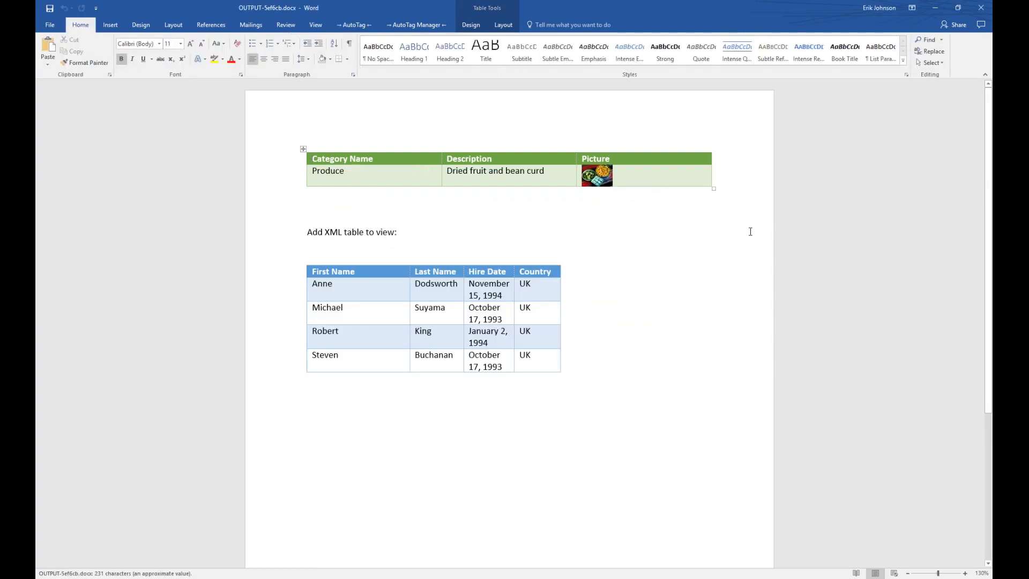
Compare the Produce report beside the template, then close it.
key("super+Right")
key("Return")
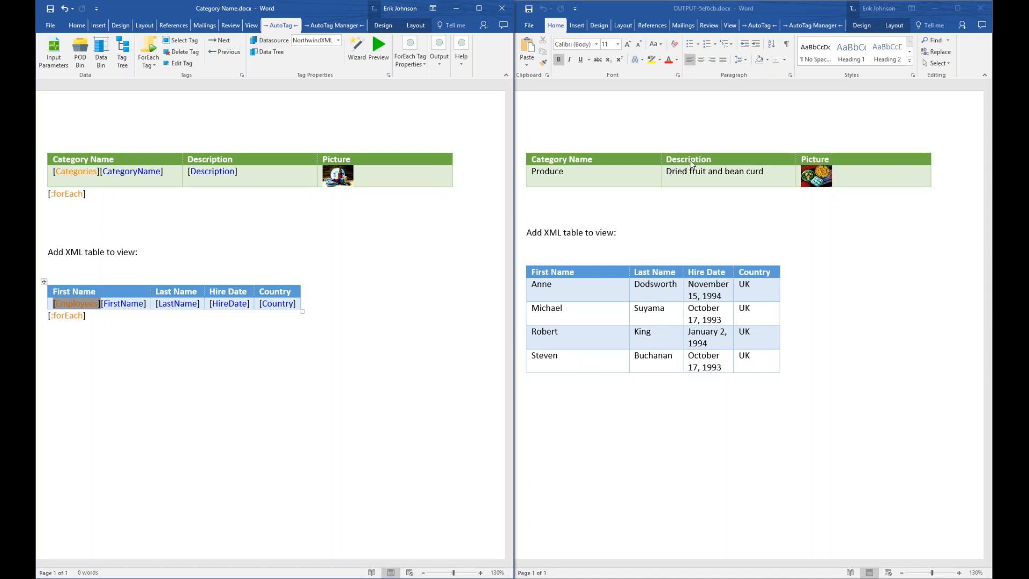
left_click(980, 8)
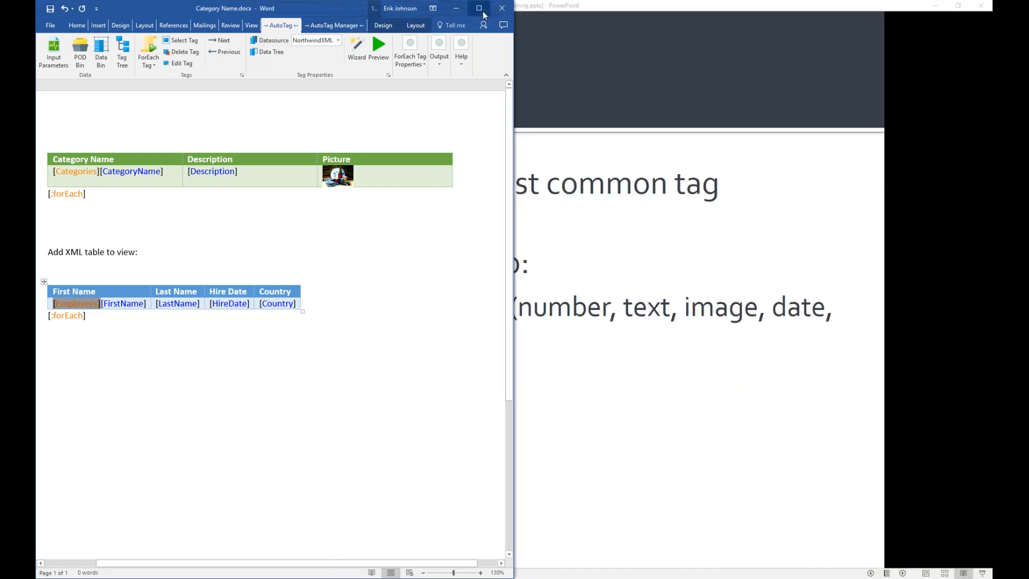
Minimize Word and advance the slide show to the 'SQL and XML Wizards' slide.
left_click(479, 8)
left_click(934, 7)
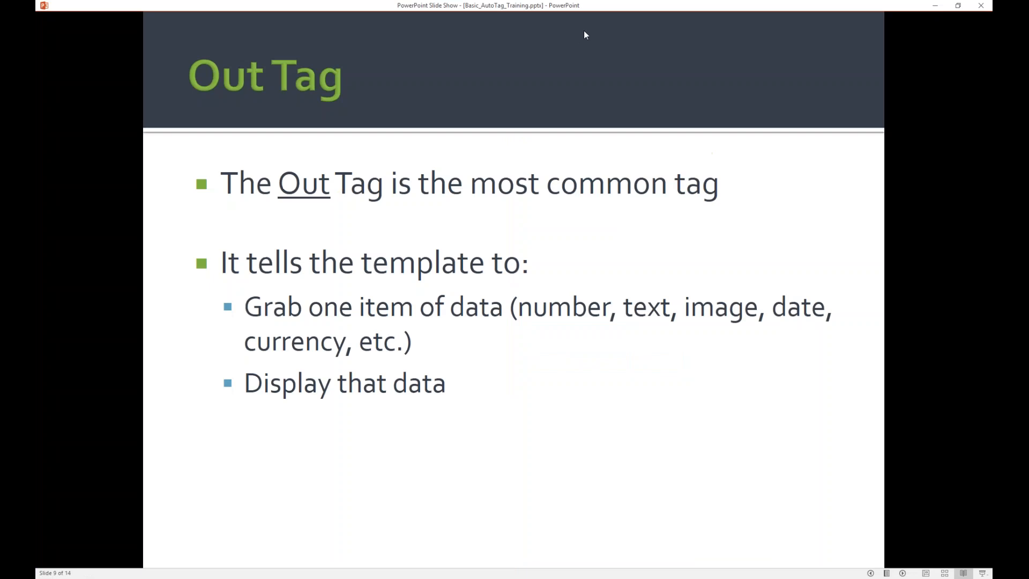
left_click(599, 14)
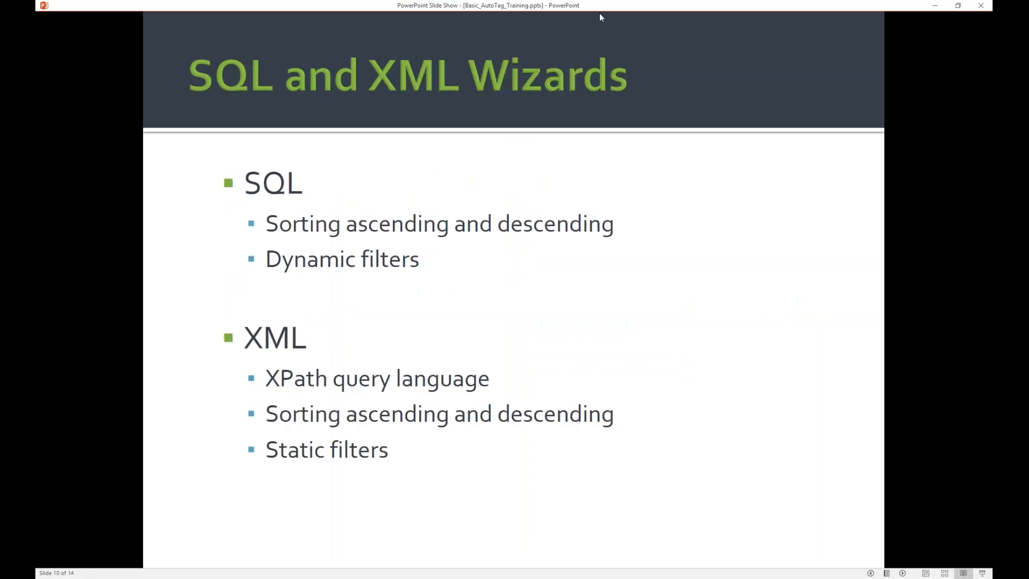
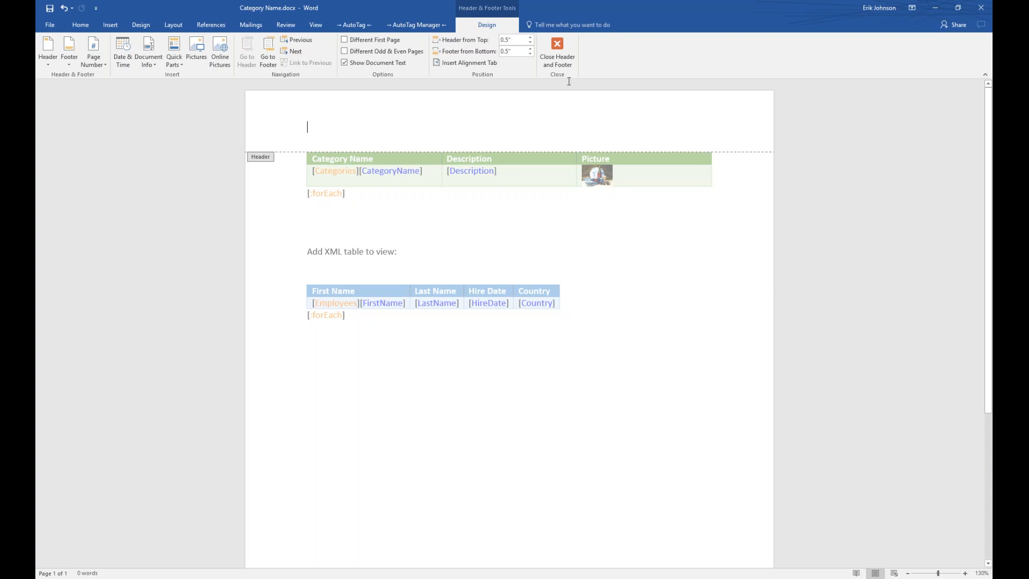
Close the header and return to the template body with its Categories and Employees tables.
left_click(560, 52)
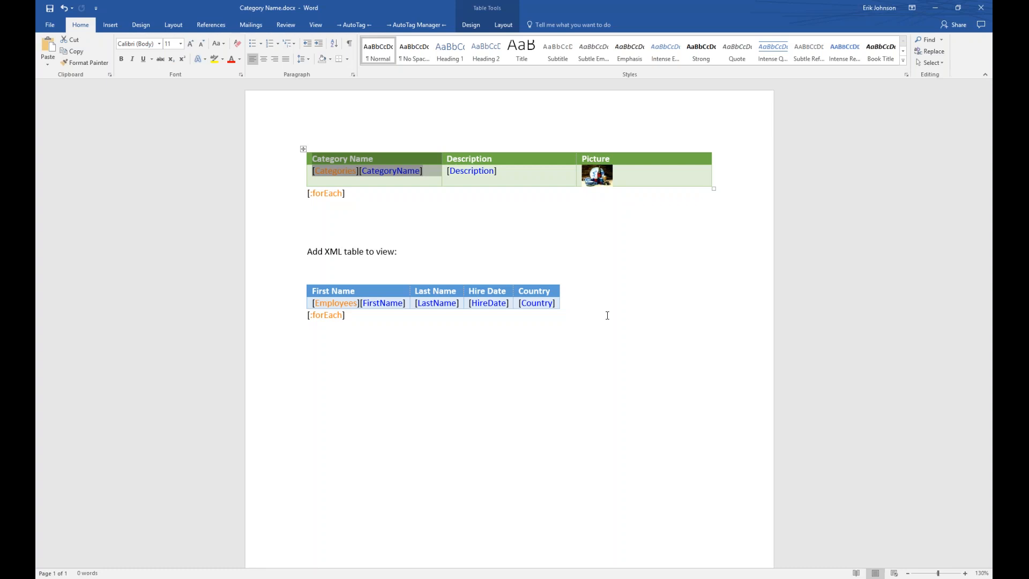
Bring up the AutoTag Manager commands and look at the Load PODs and Create PODs options.
left_click(355, 24)
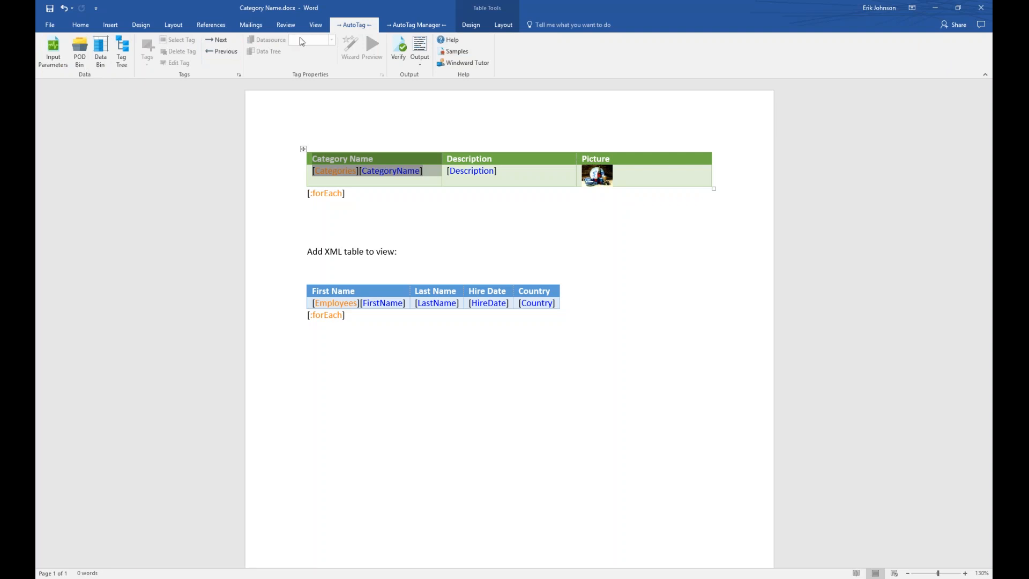
left_click(403, 24)
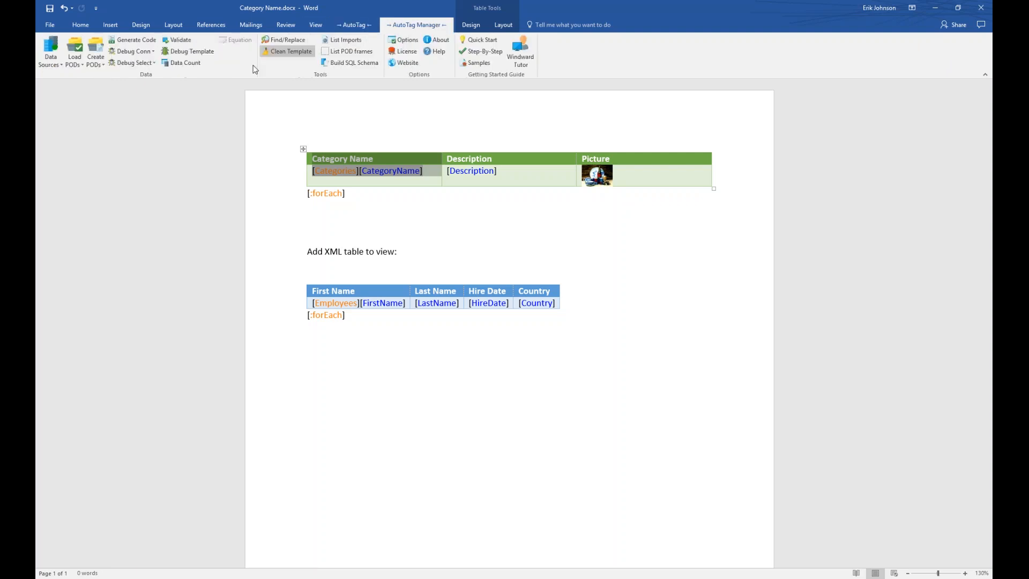
left_click(75, 52)
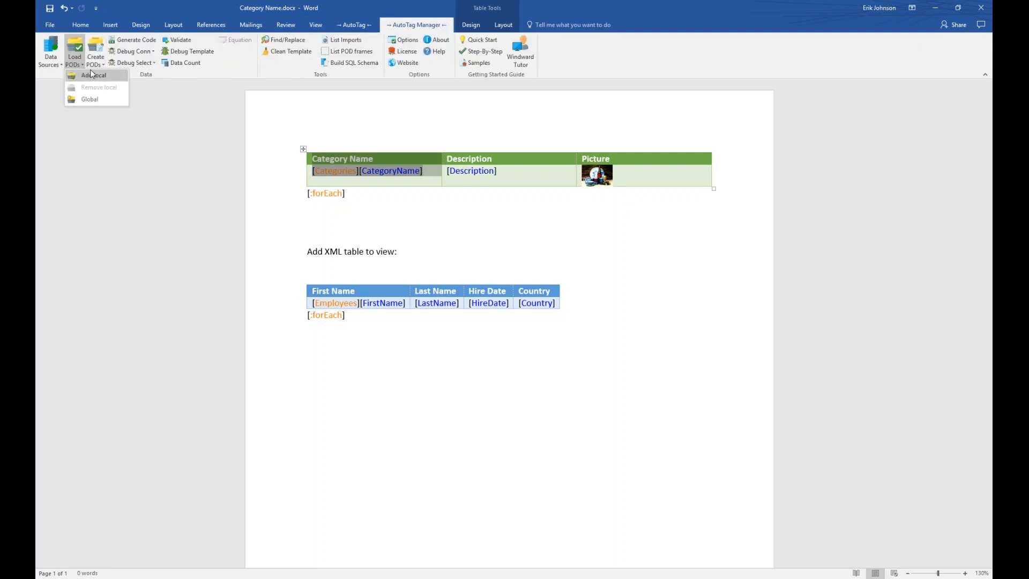
left_click(98, 52)
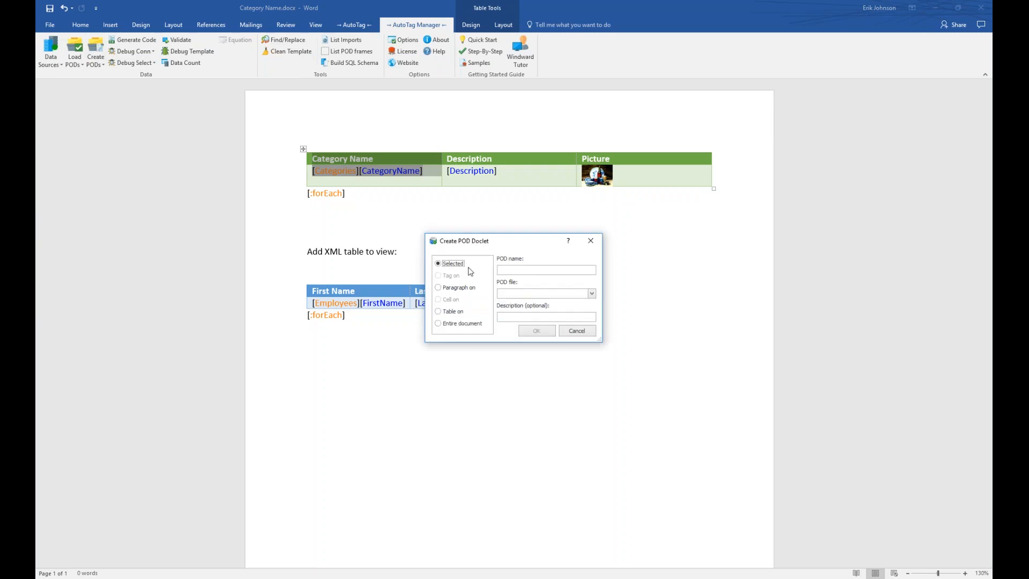
left_click(577, 330)
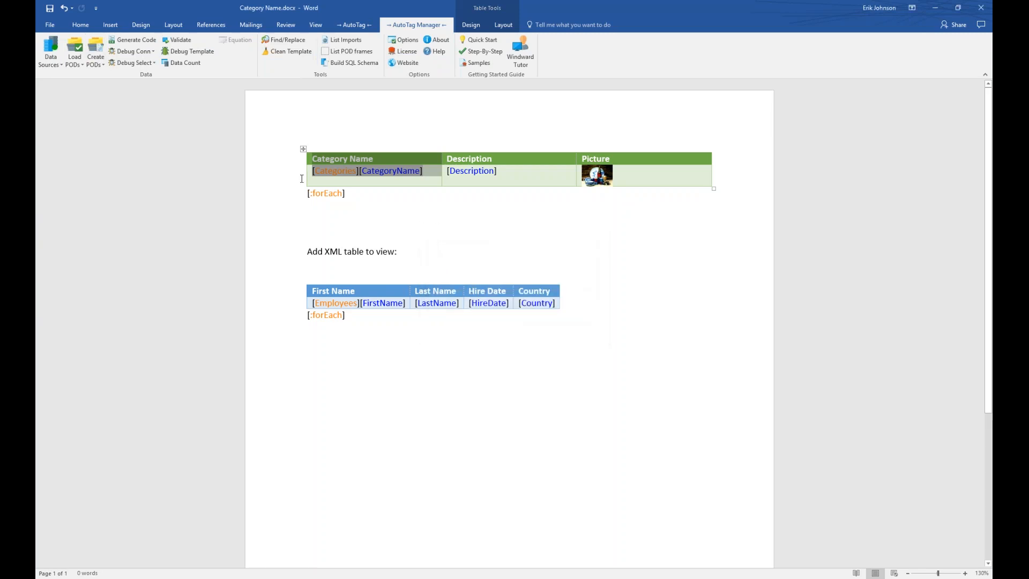
Select all the template content and start a new POD named BasicWebinar.
left_click_drag(302, 178, 302, 201)
left_click_drag(506, 402, 309, 92)
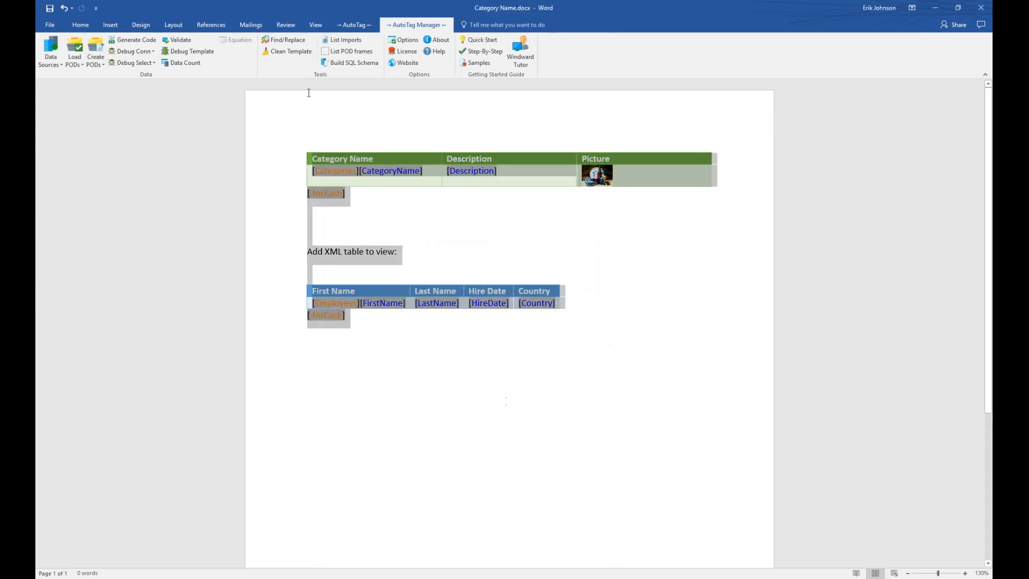
left_click(96, 52)
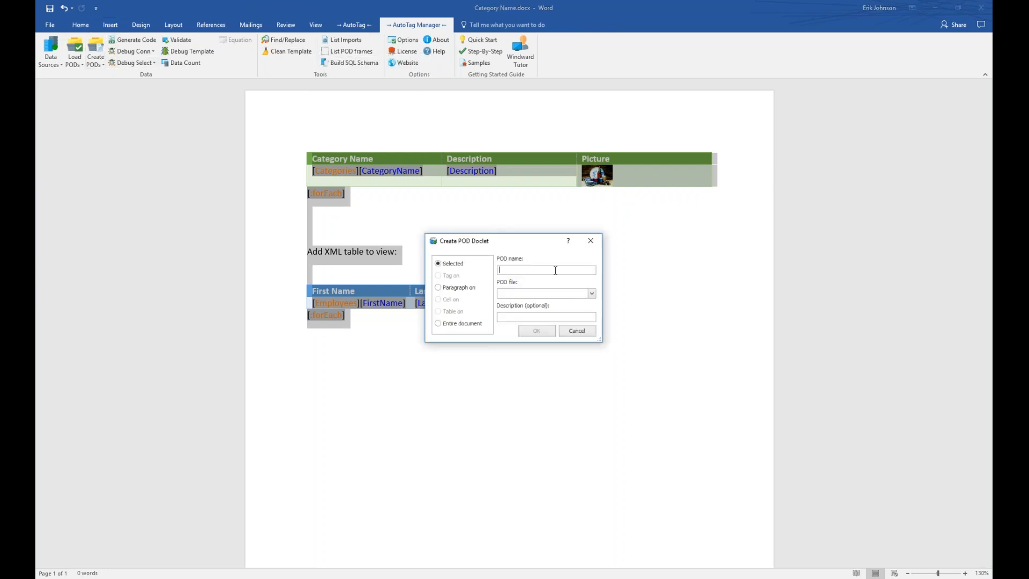
type("BasicWebinar")
Keep the POD based on the selected content and pick InvestmentFactSheet.rdlx as its POD file.
left_click(592, 293)
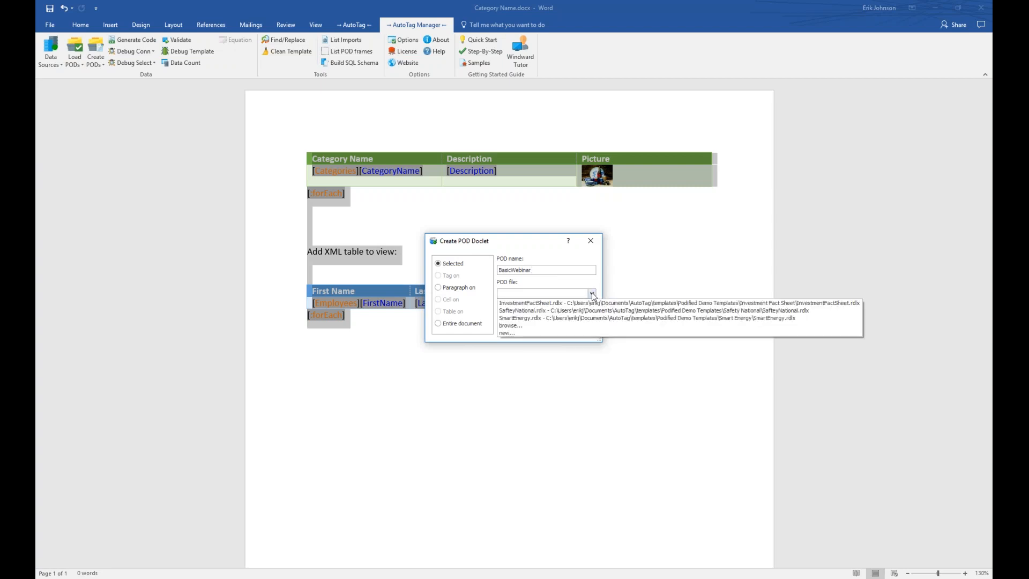
left_click(593, 294)
left_click(545, 317)
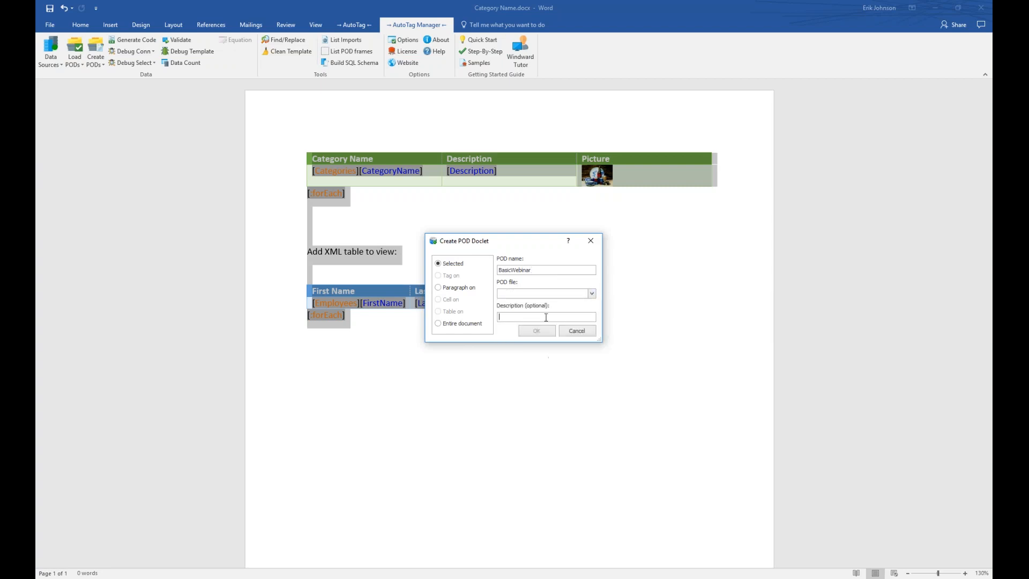
left_click(593, 294)
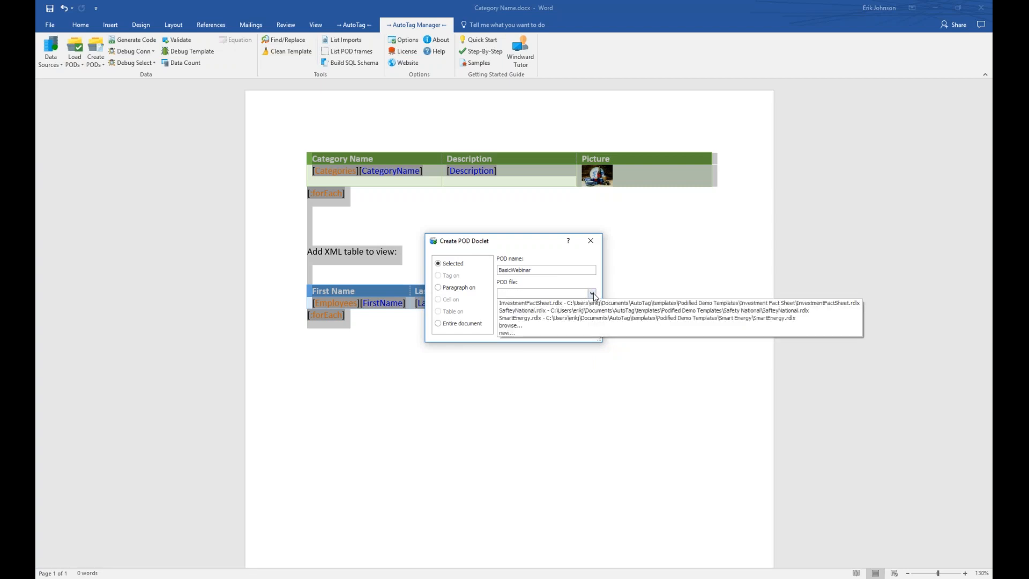
left_click(583, 296)
left_click(568, 296)
left_click(579, 296)
left_click(439, 288)
left_click(442, 264)
left_click(592, 294)
left_click(589, 303)
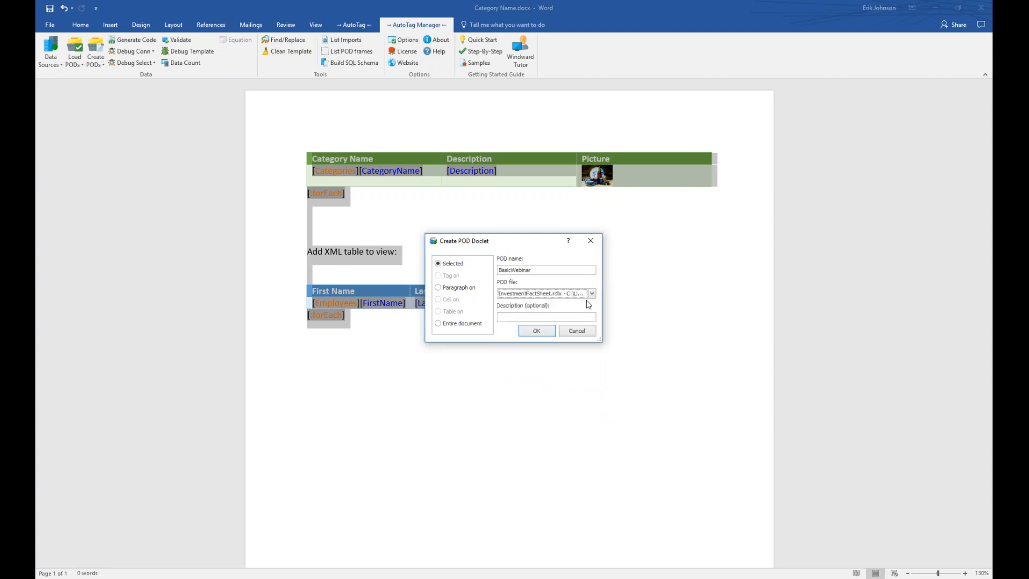
left_click(592, 294)
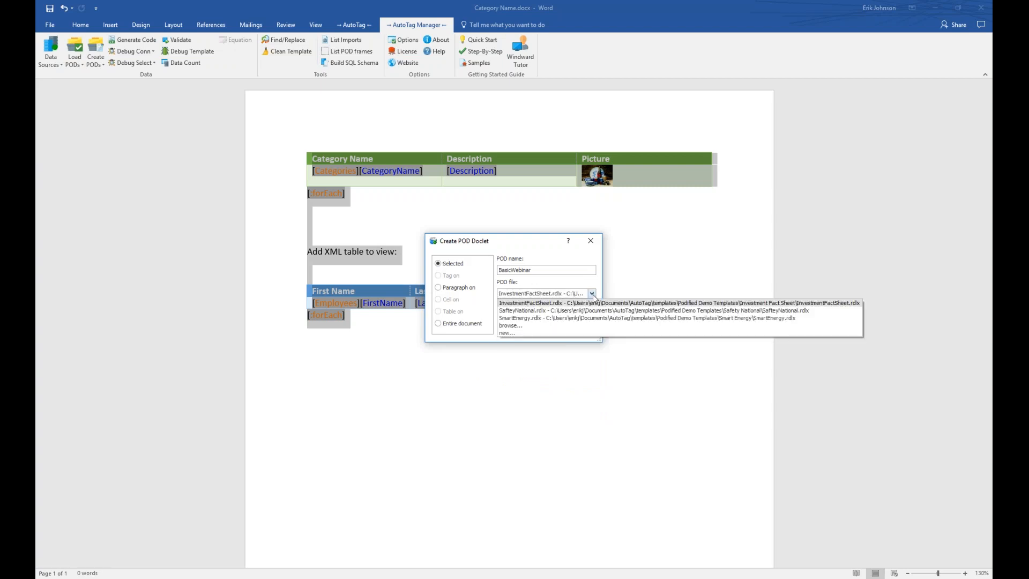
Save the BasicWebinar POD into a new BasicWebinar.rdlx file on the Desktop.
left_click(503, 333)
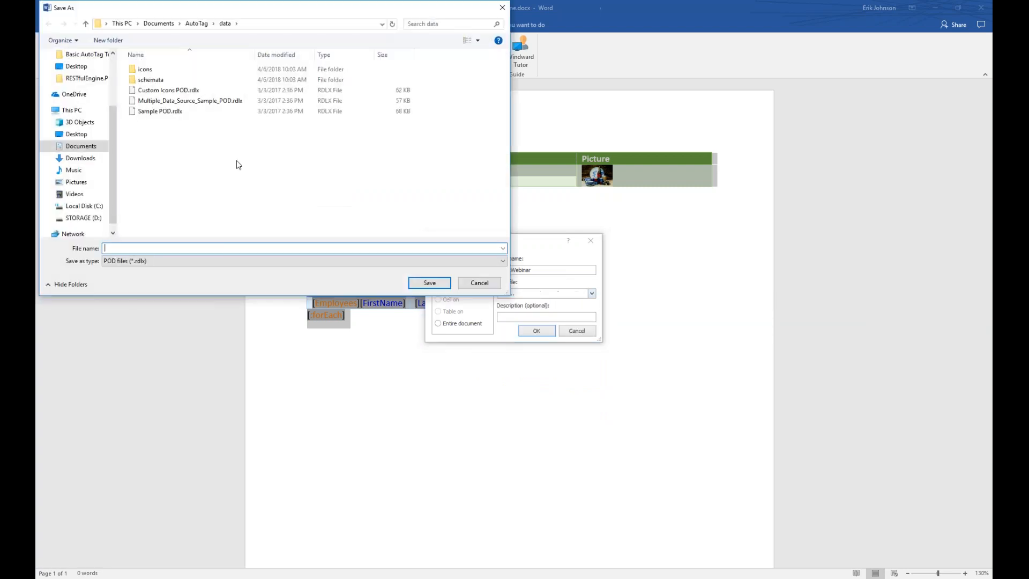
left_click(83, 148)
left_click(77, 134)
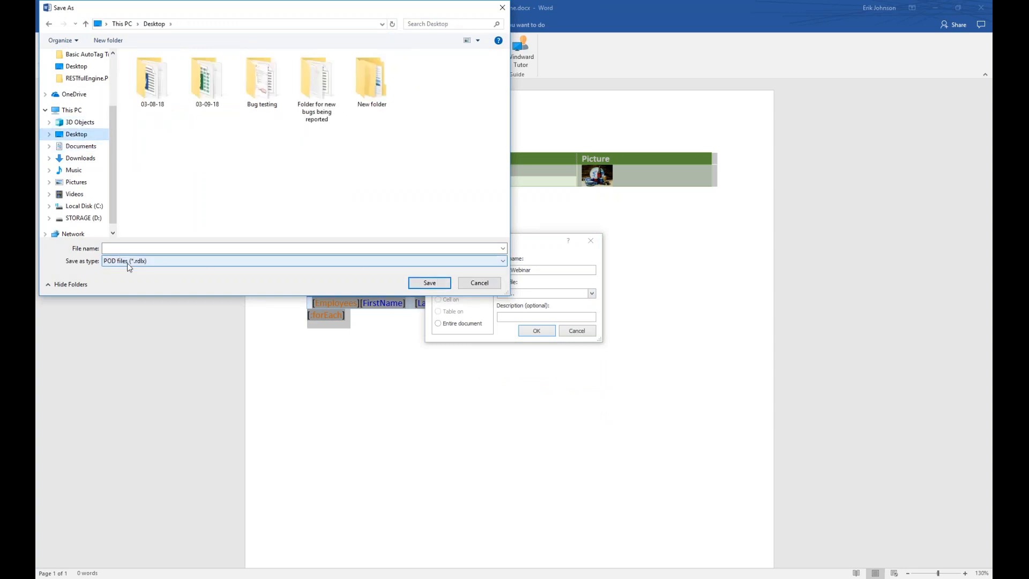
left_click(138, 249)
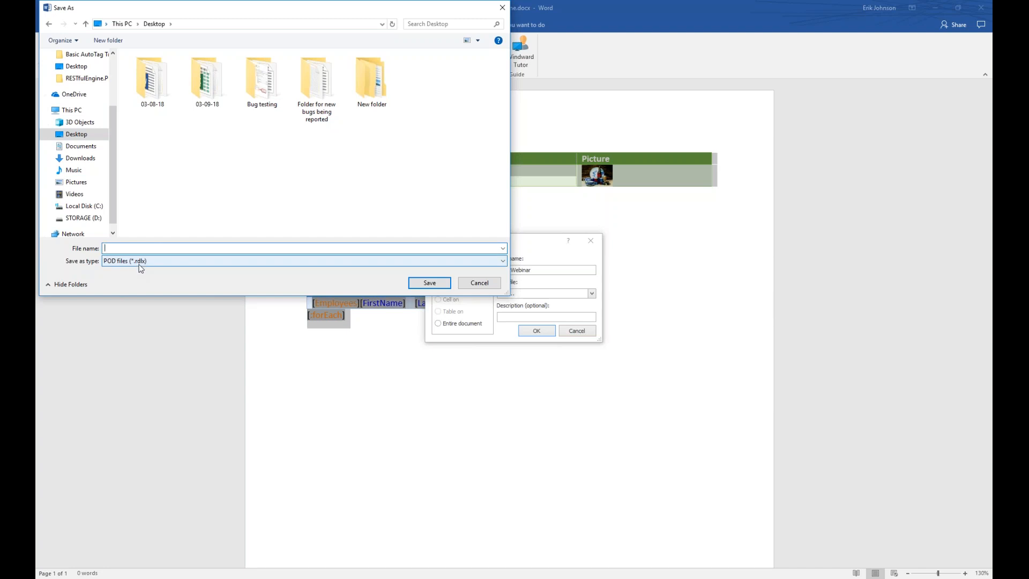
type("Basi")
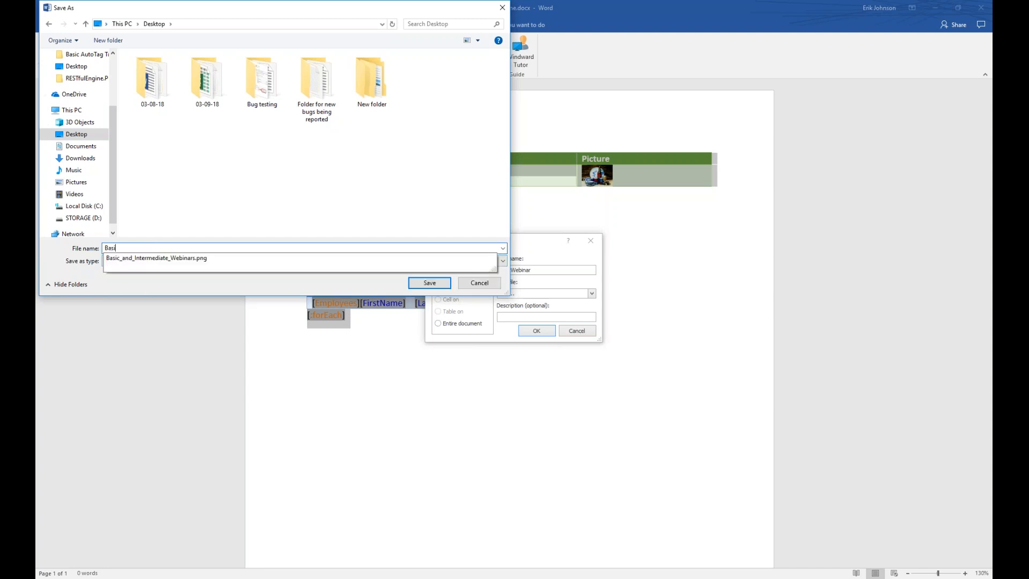
type("cWebinar")
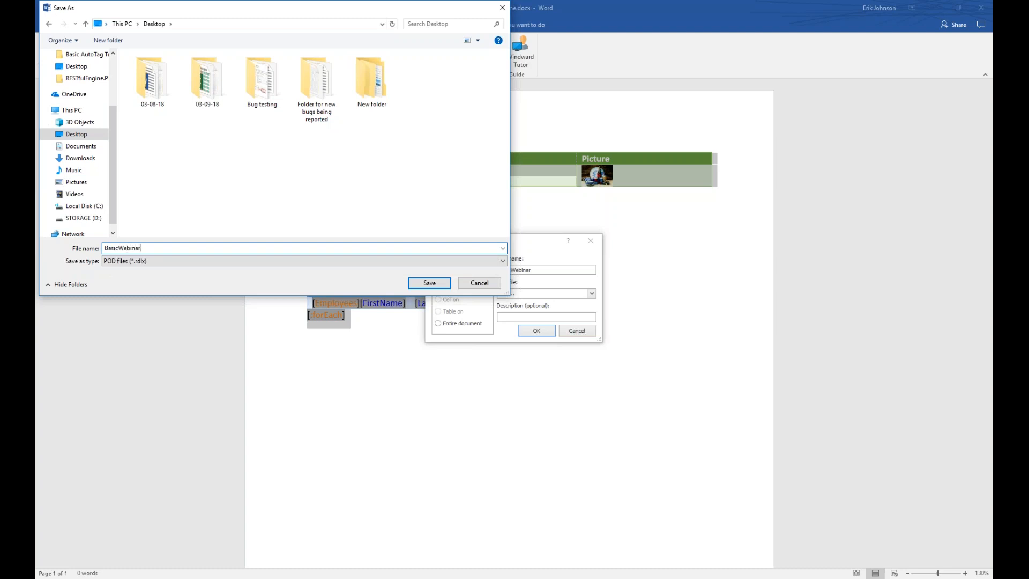
key("Return")
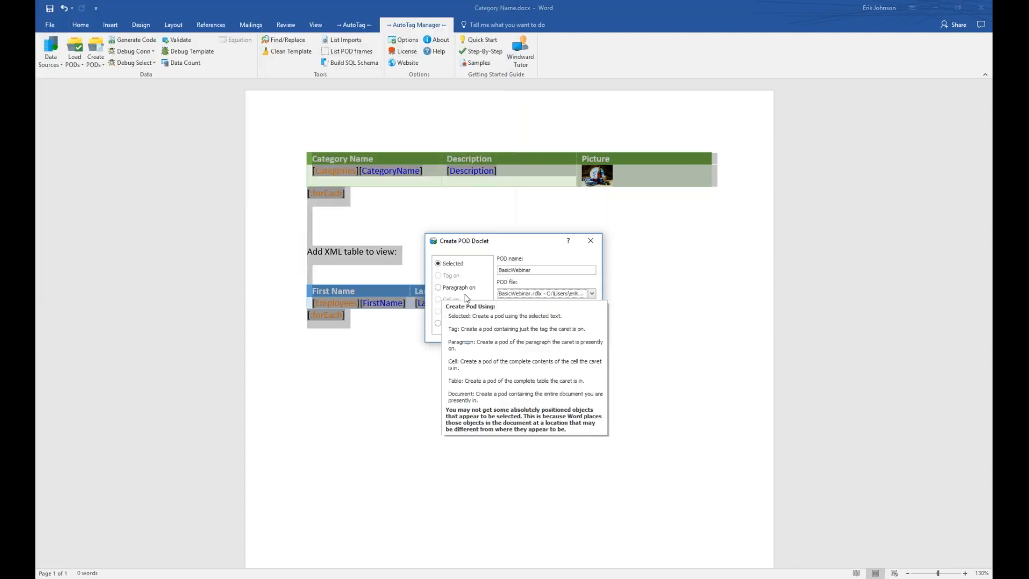
left_click(537, 331)
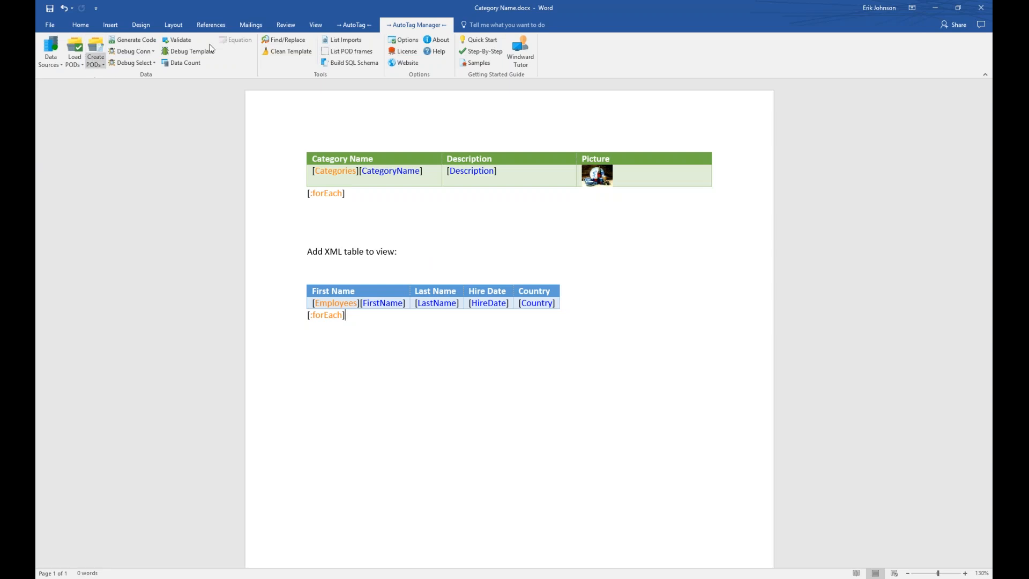
left_click(355, 23)
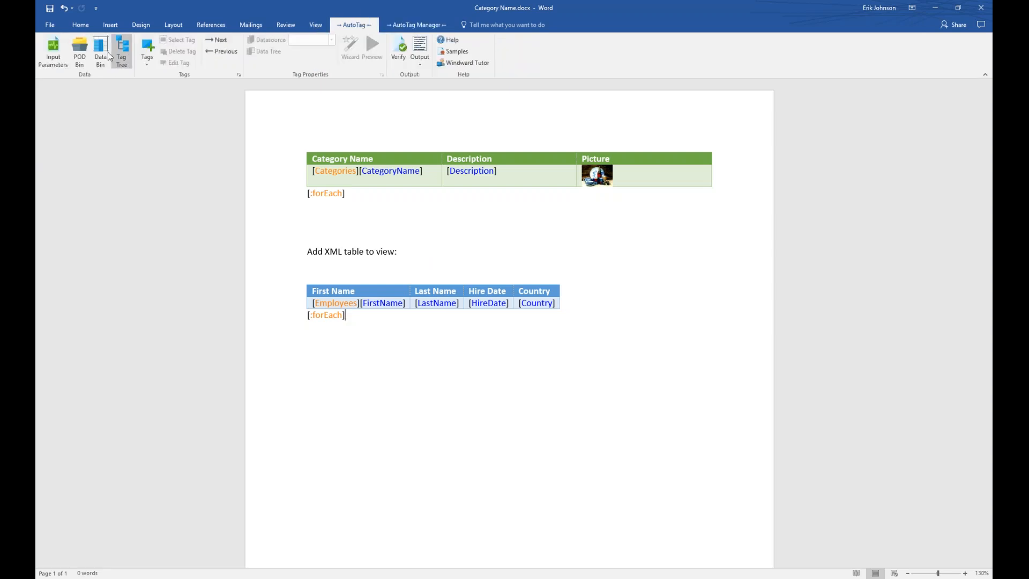
Open the AutoTag PODs pane and update the template's PODs from the POD bin.
left_click(79, 51)
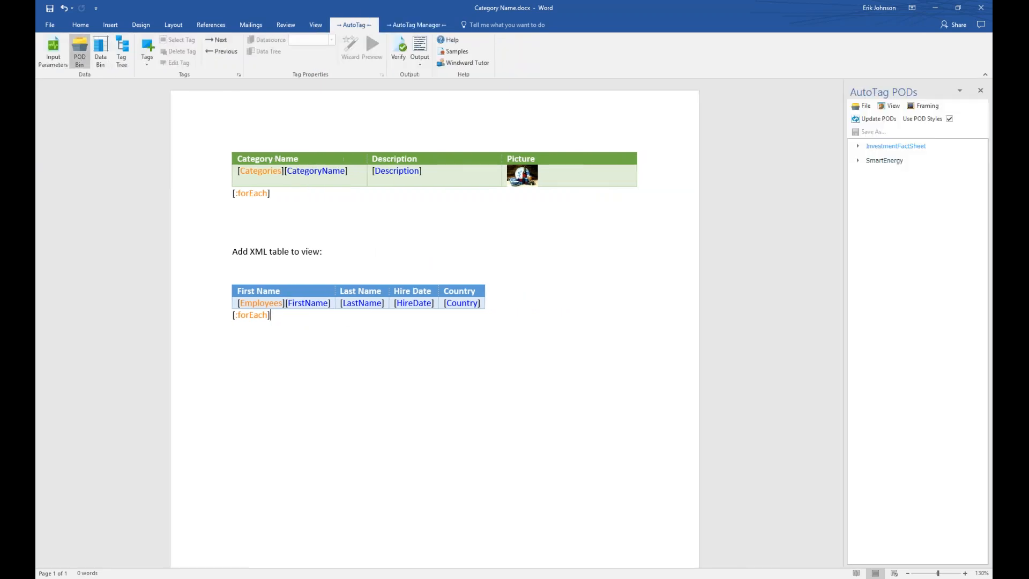
left_click(862, 161)
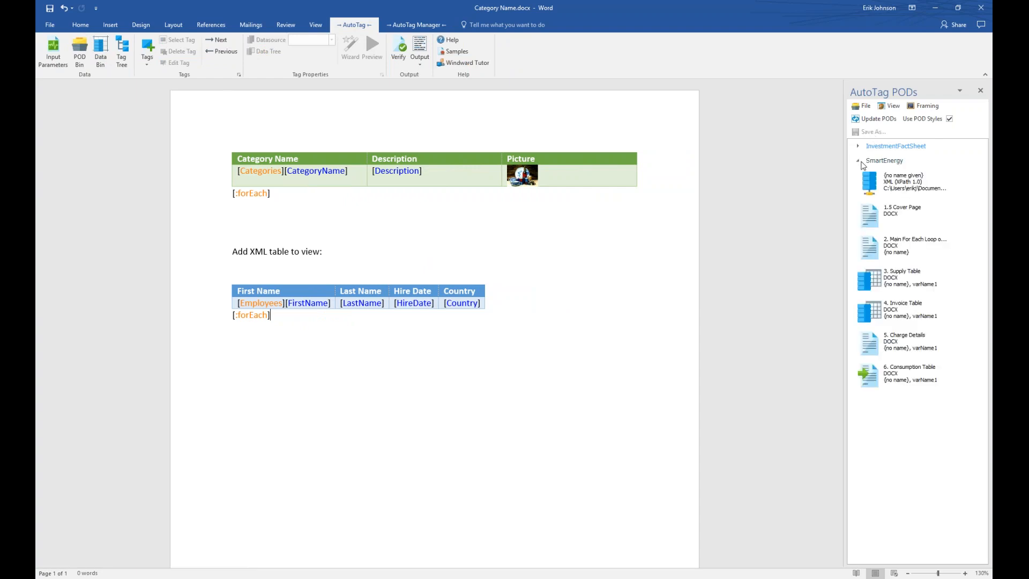
left_click(859, 161)
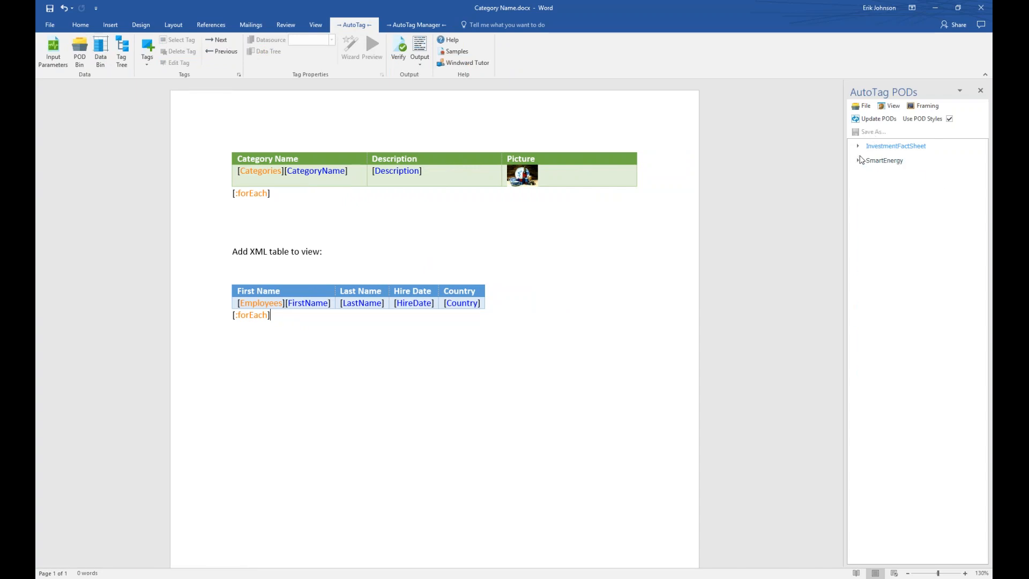
left_click(871, 119)
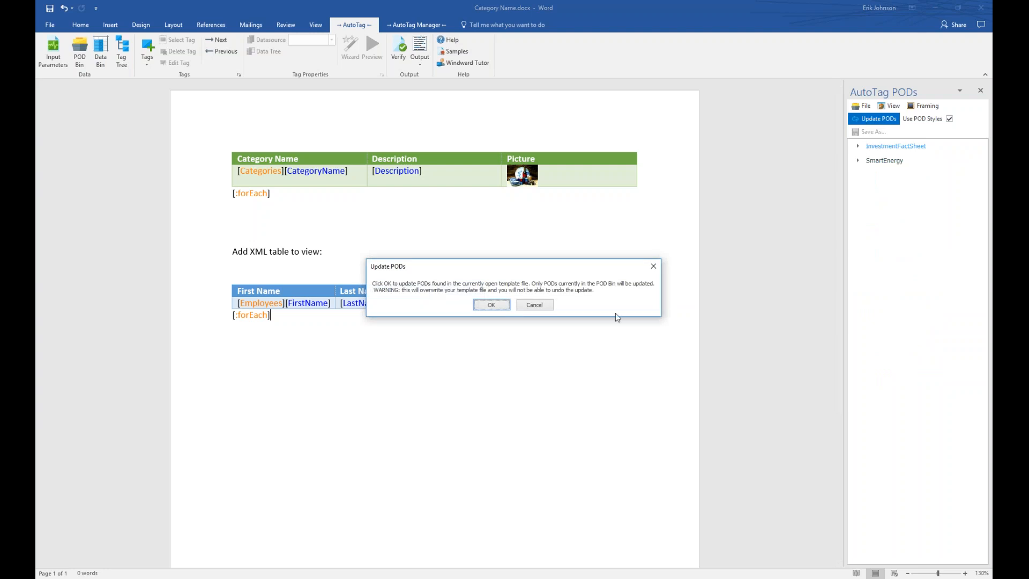
left_click(491, 304)
Review the Global PODs list, then expand the InvestmentFactSheet and SmartEnergy collections.
left_click(861, 106)
left_click(882, 144)
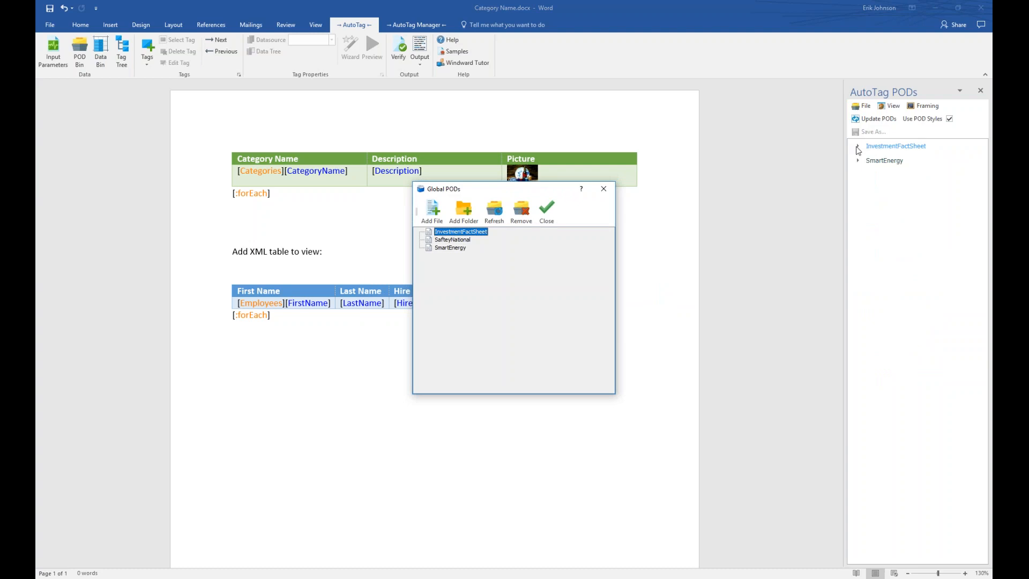
left_click(601, 190)
left_click(857, 146)
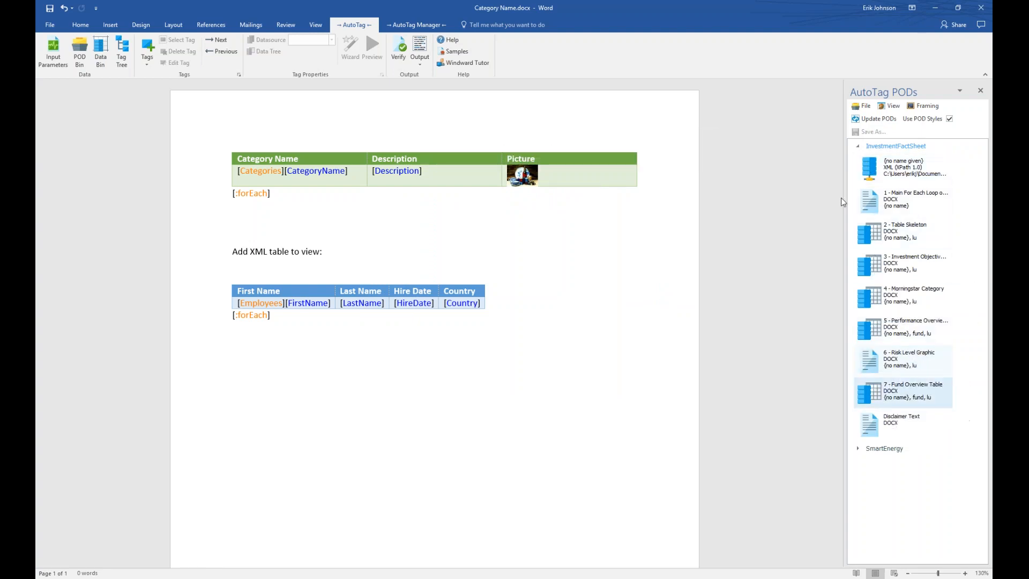
left_click(858, 146)
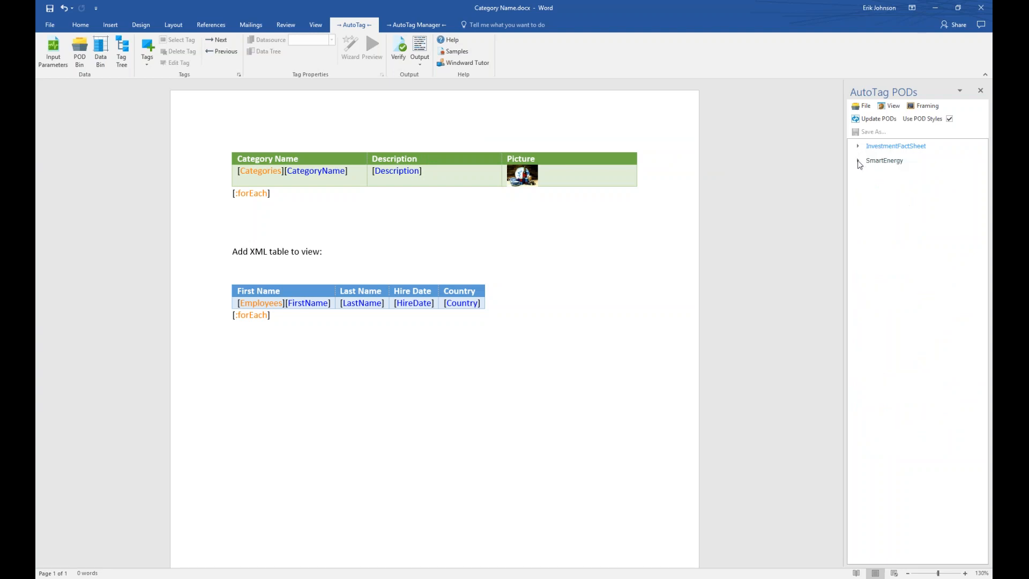
left_click(858, 160)
Drag the 1.5 Cover Page POD onto a new blank line below the Employees table.
left_click(905, 214)
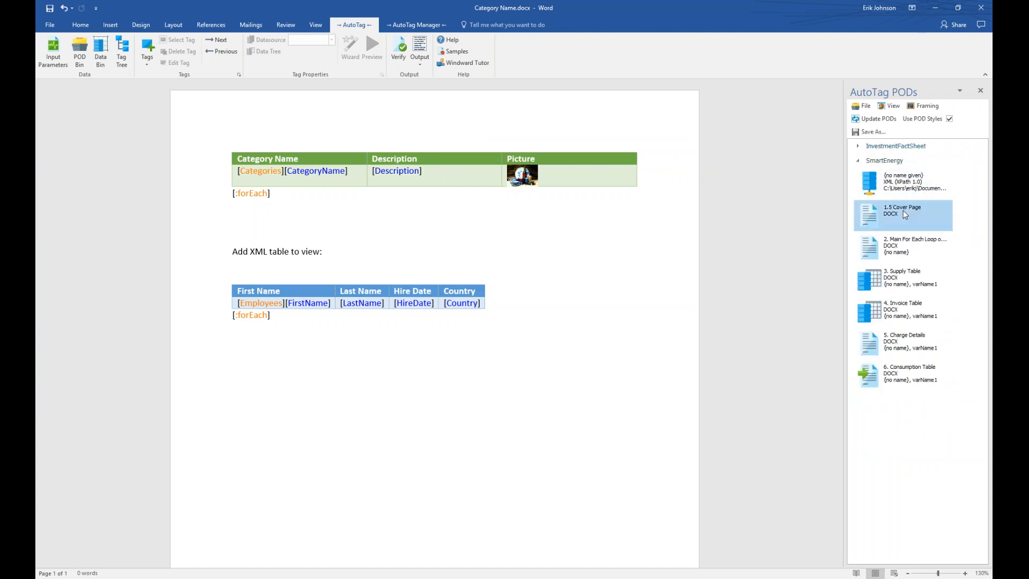
mouse_move(902, 219)
left_mouse_down()
mouse_move(708, 334)
mouse_move(485, 416)
mouse_move(450, 412)
mouse_move(844, 272)
mouse_move(902, 224)
left_mouse_up()
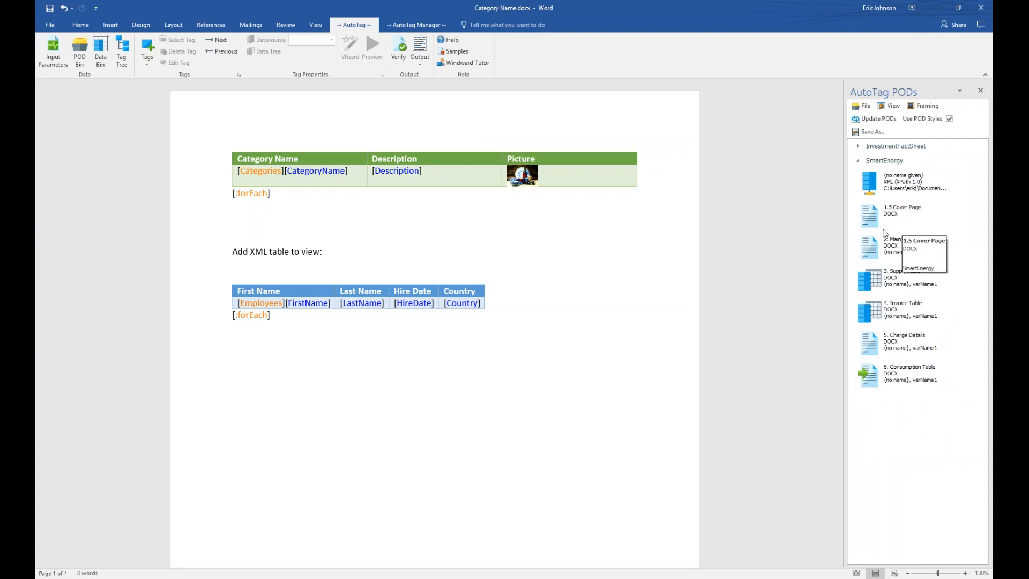
left_click(590, 355)
key("Return")
key("Return")
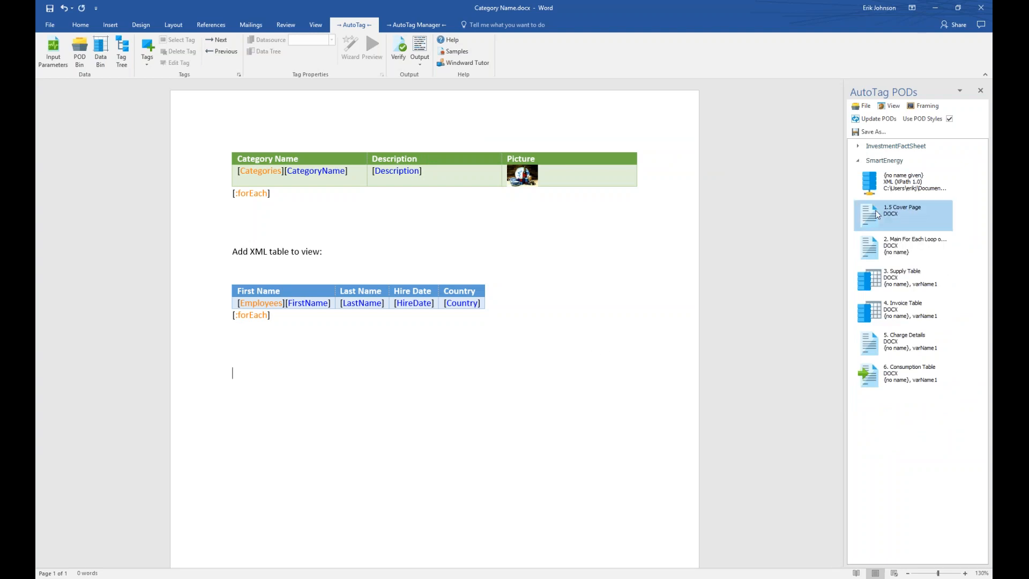
left_click_drag(876, 215, 420, 429)
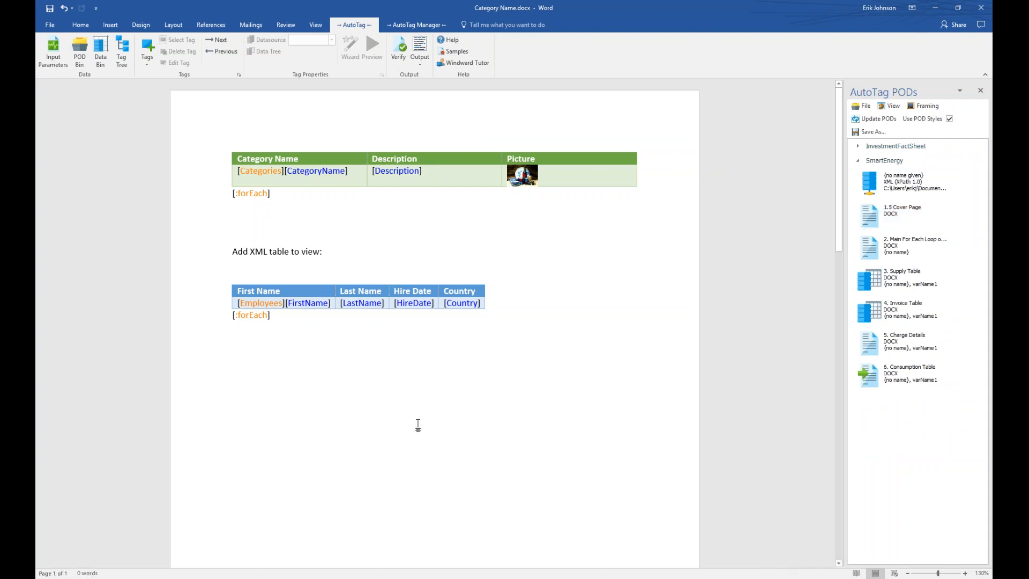
scroll(420, 418, "down", 1)
scroll(420, 418, "up", 1)
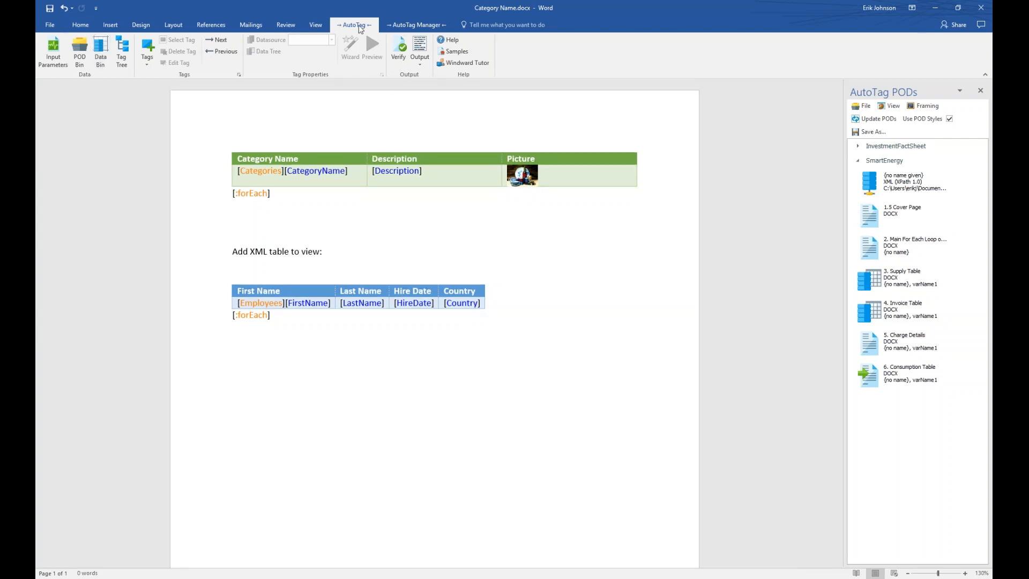
Check the Data Sources editor, Global PODs list and Create PODs dialog, closing each.
left_click(388, 21)
left_click(63, 47)
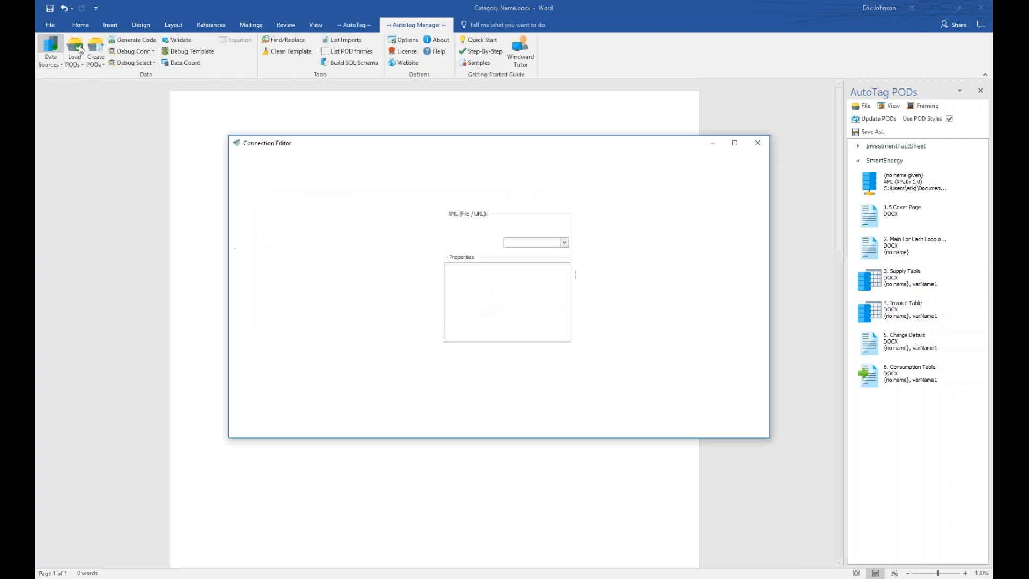
left_click(745, 415)
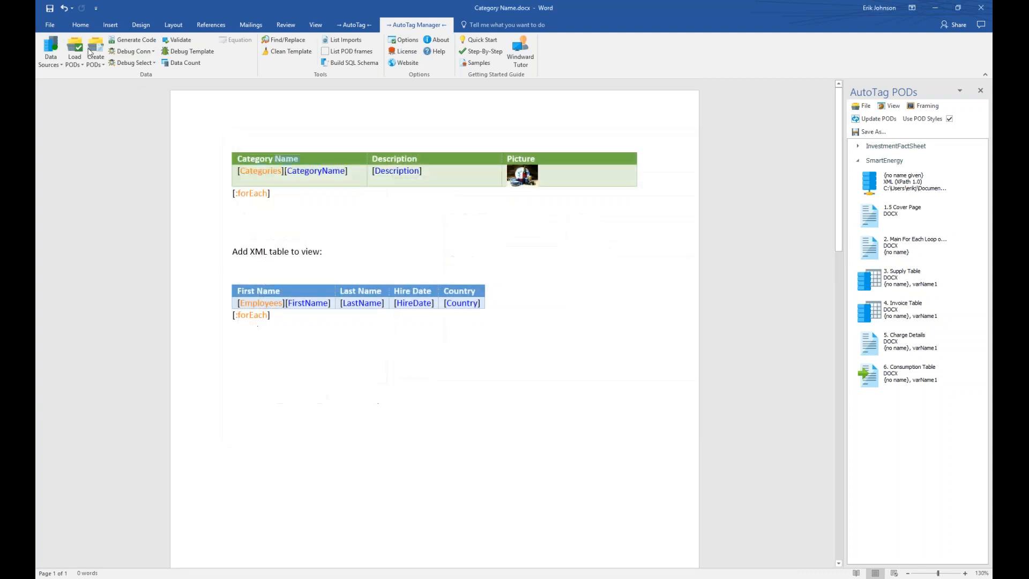
left_click(74, 61)
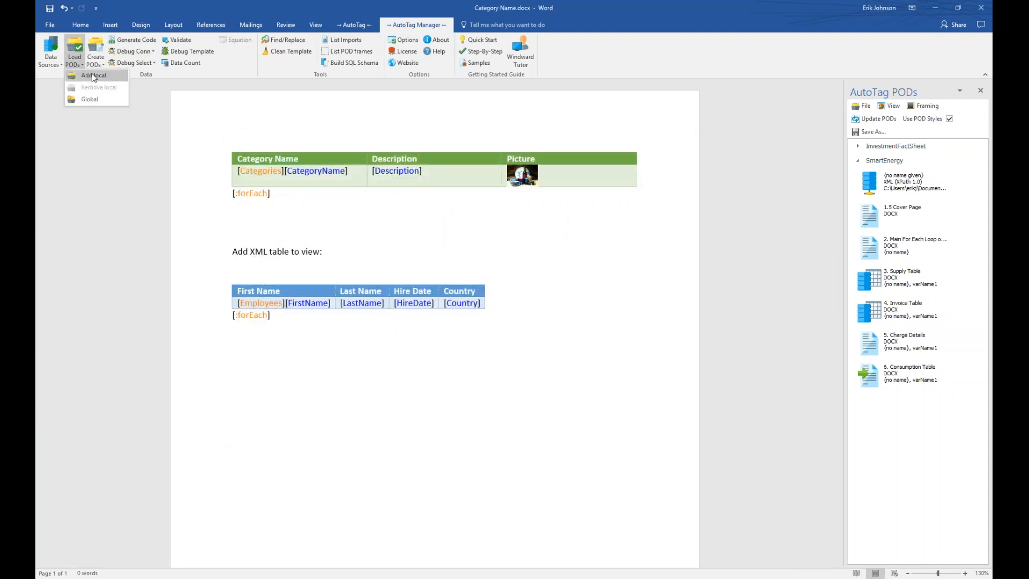
left_click(95, 97)
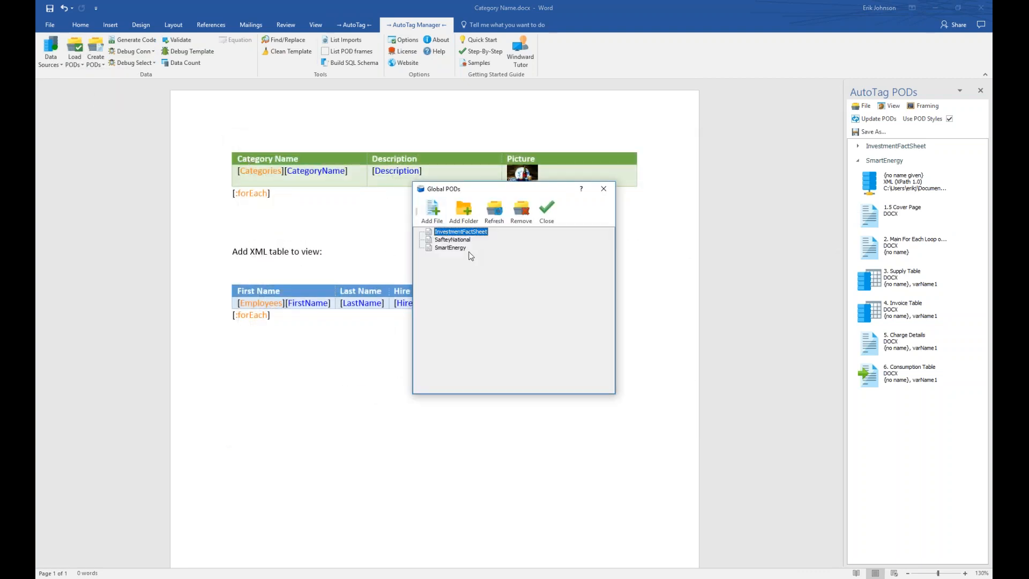
left_click(603, 188)
left_click(103, 52)
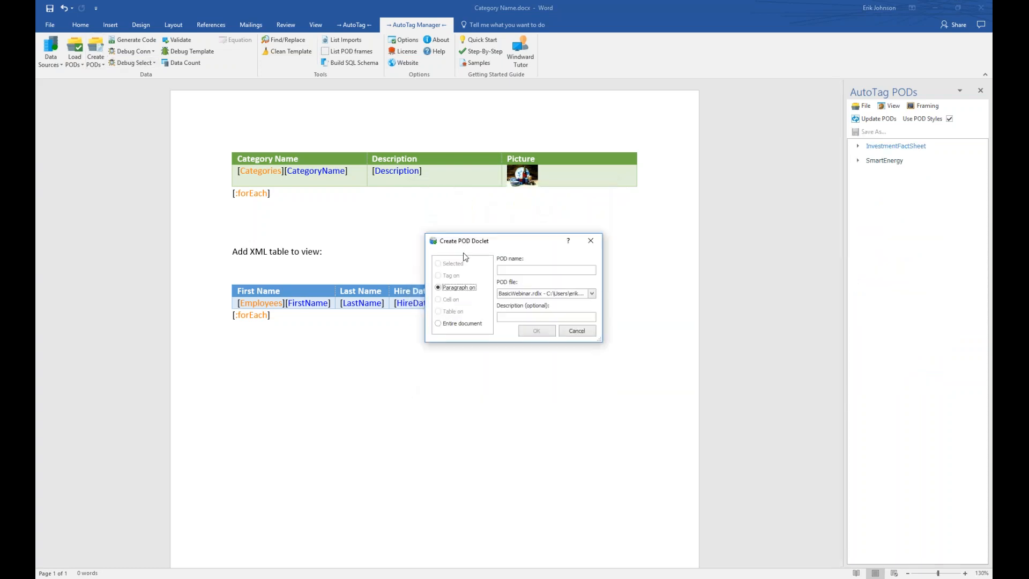
left_click(577, 332)
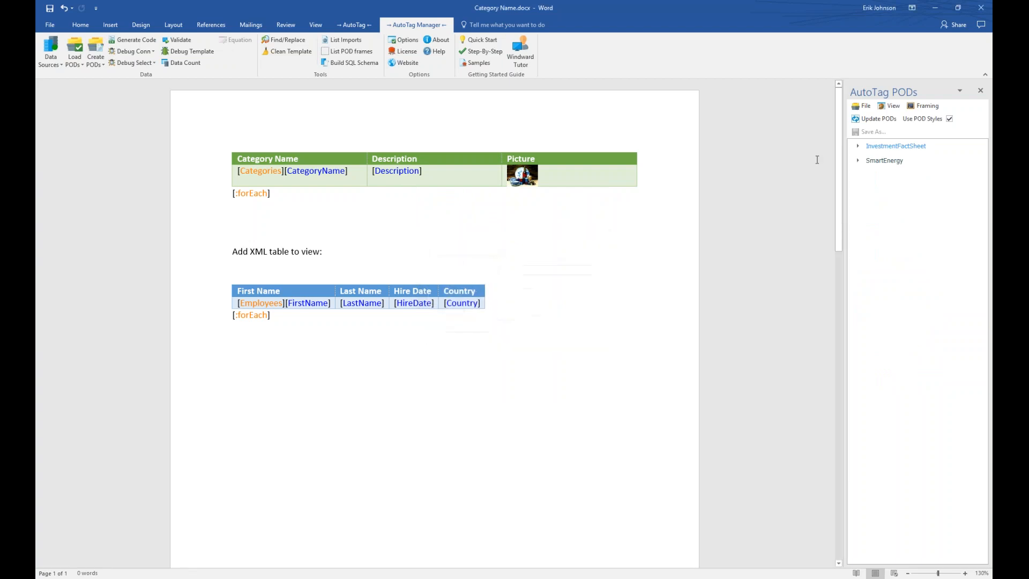
From the PODs pane, view the Global PODs, selecting SmartEnergy and SafteyNational, then close it.
left_click(894, 107)
mouse_move(863, 106)
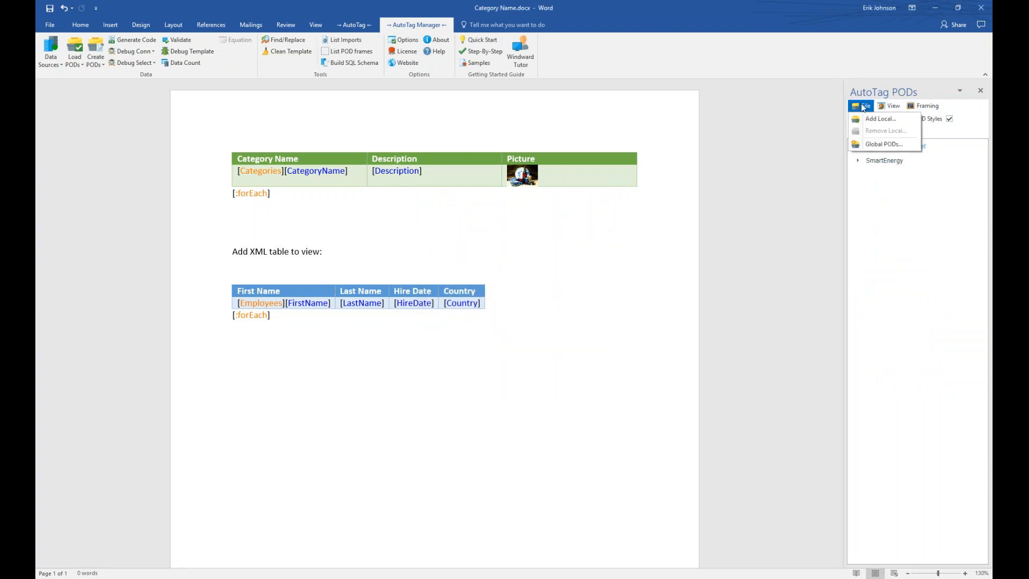
left_click(884, 143)
left_click(448, 248)
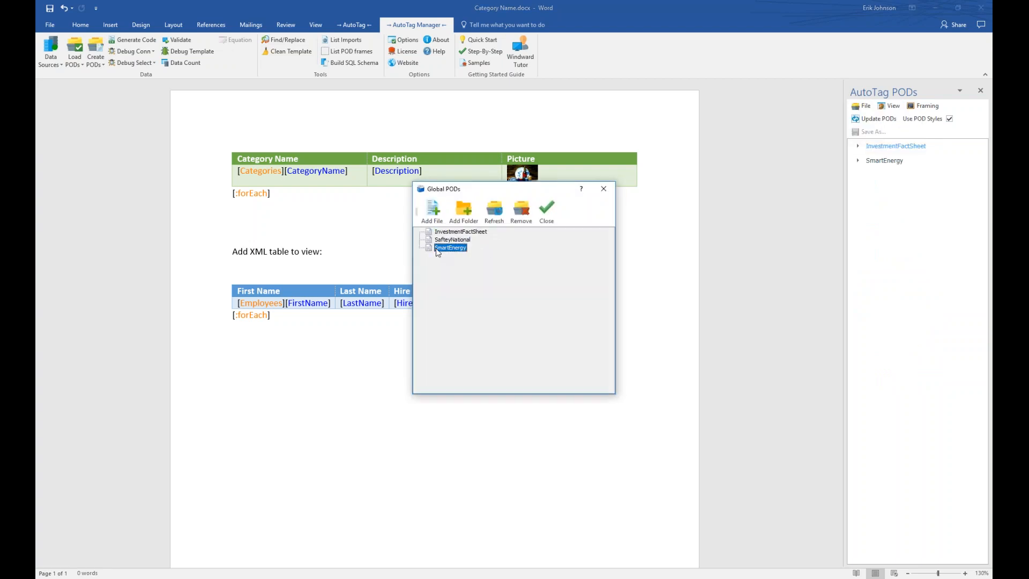
left_click(448, 240)
left_click(604, 190)
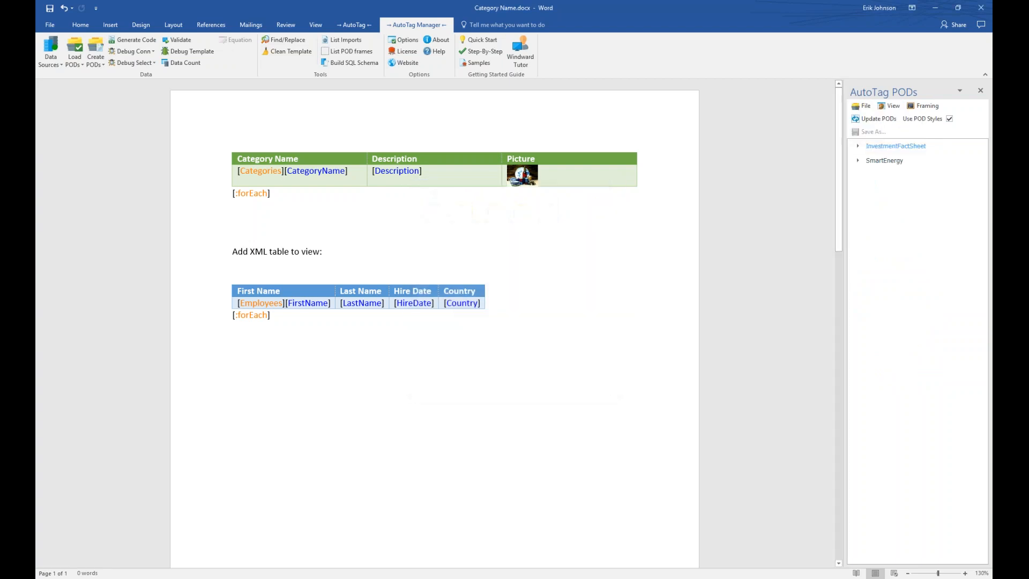